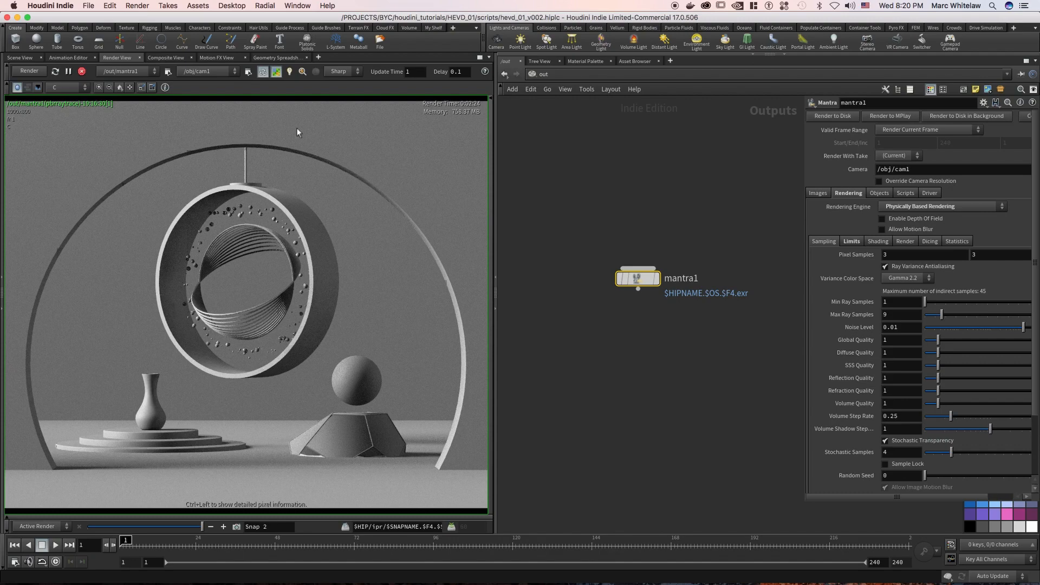
Step: Go to the obj network and bring up the scene view in place of the render view
click(553, 73)
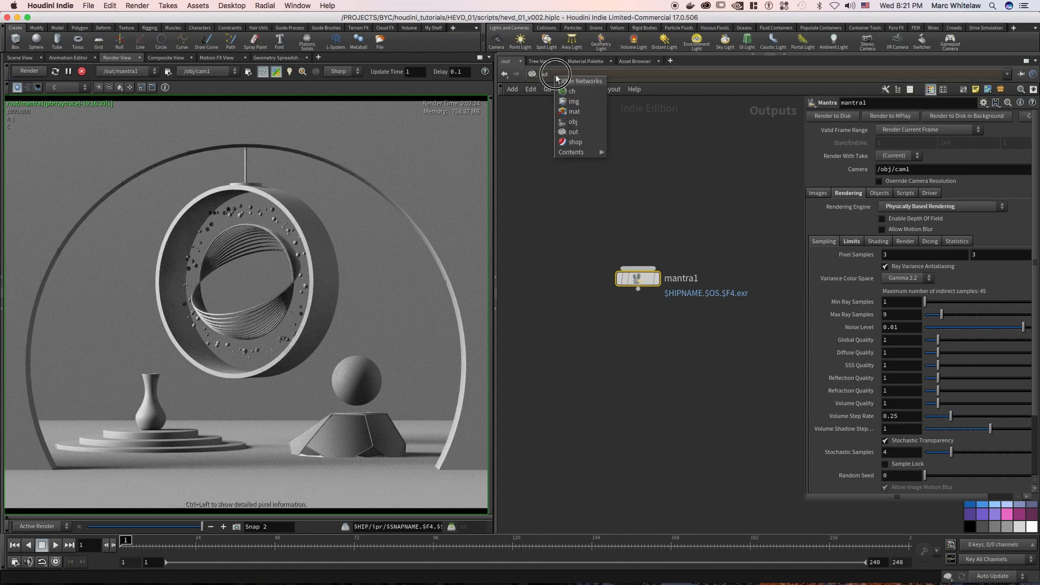
click(573, 121)
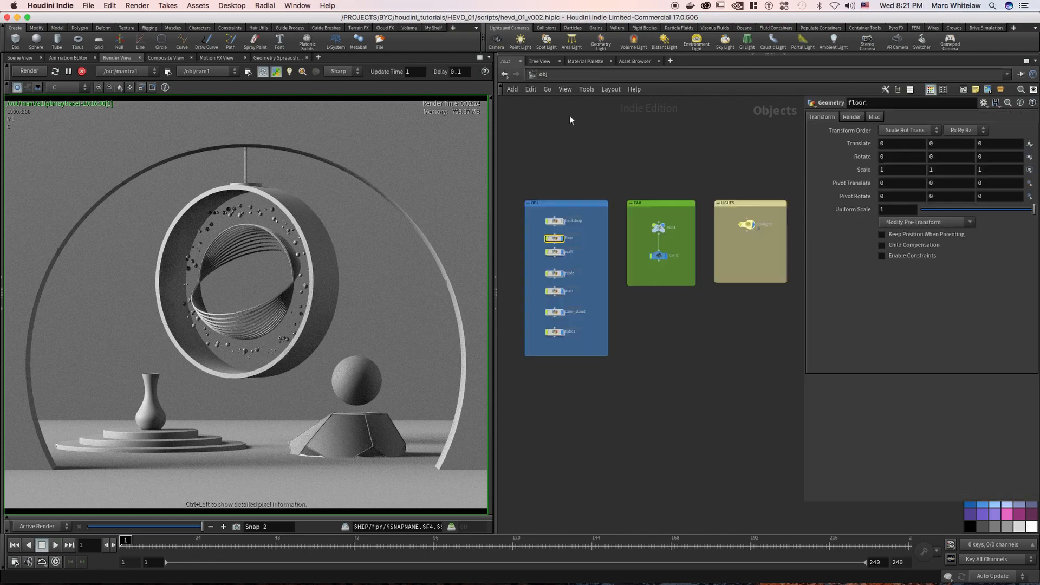
click(20, 58)
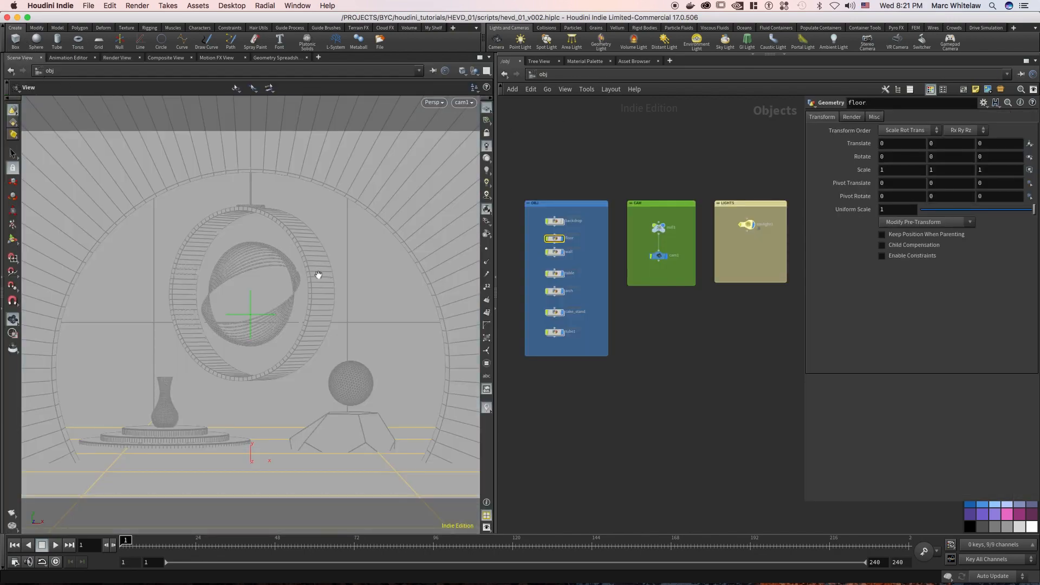
Step: Hide the geometry objects from floor down to tube1 in the OBJ network box
click(574, 374)
drag(574, 373, 534, 231)
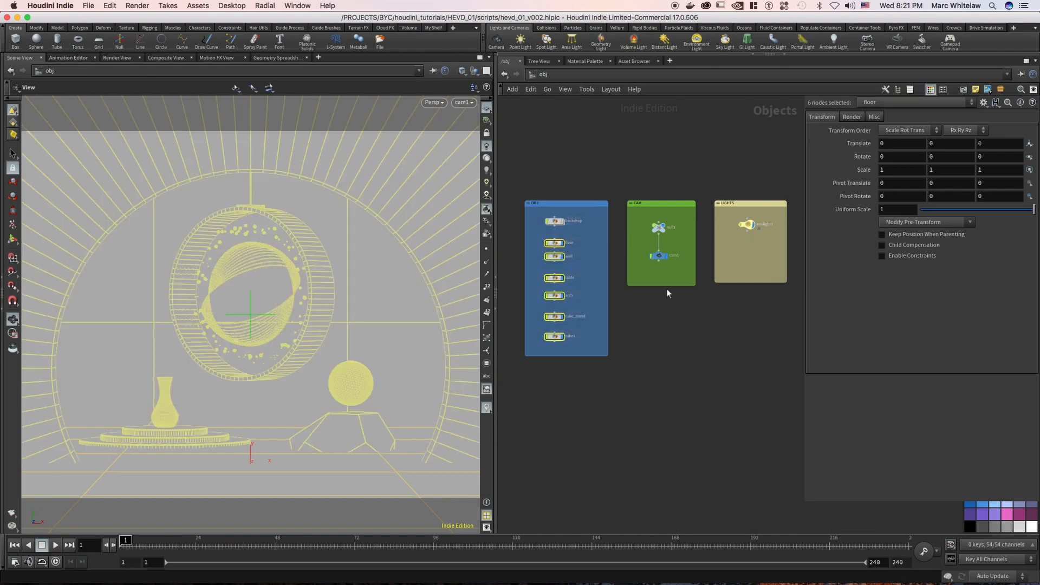
click(750, 227)
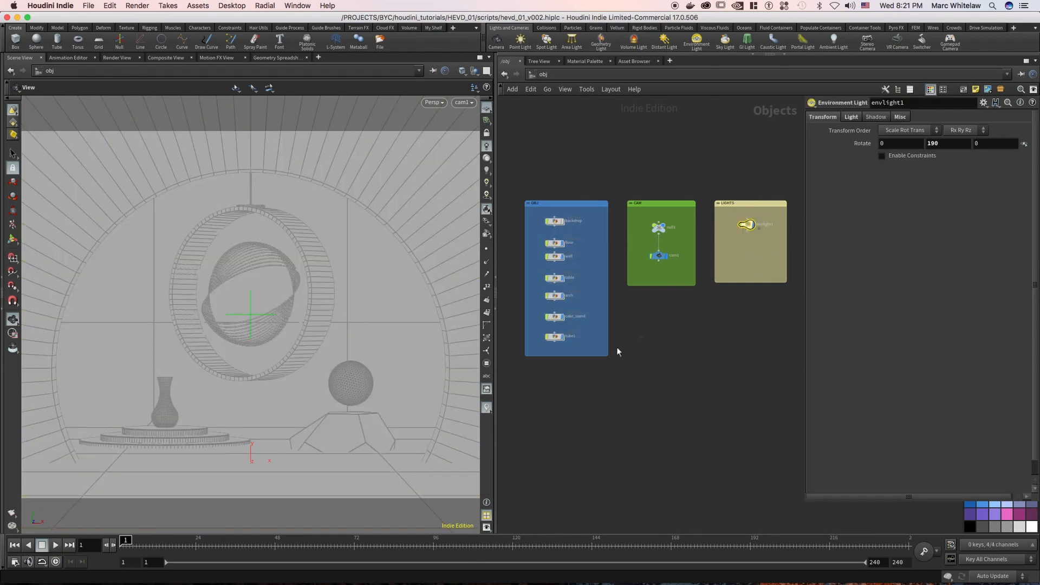
drag(590, 347, 545, 245)
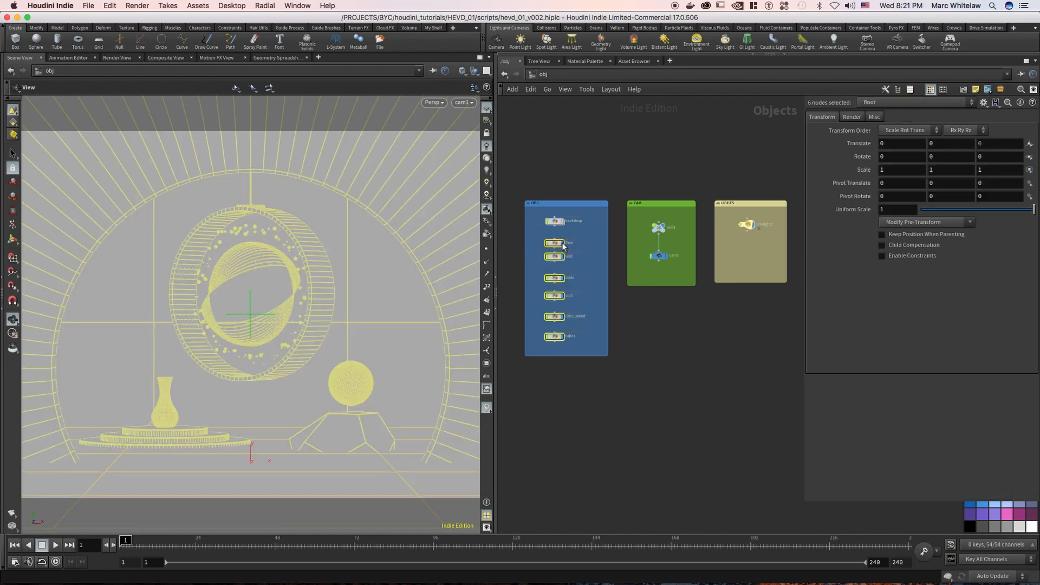
click(562, 248)
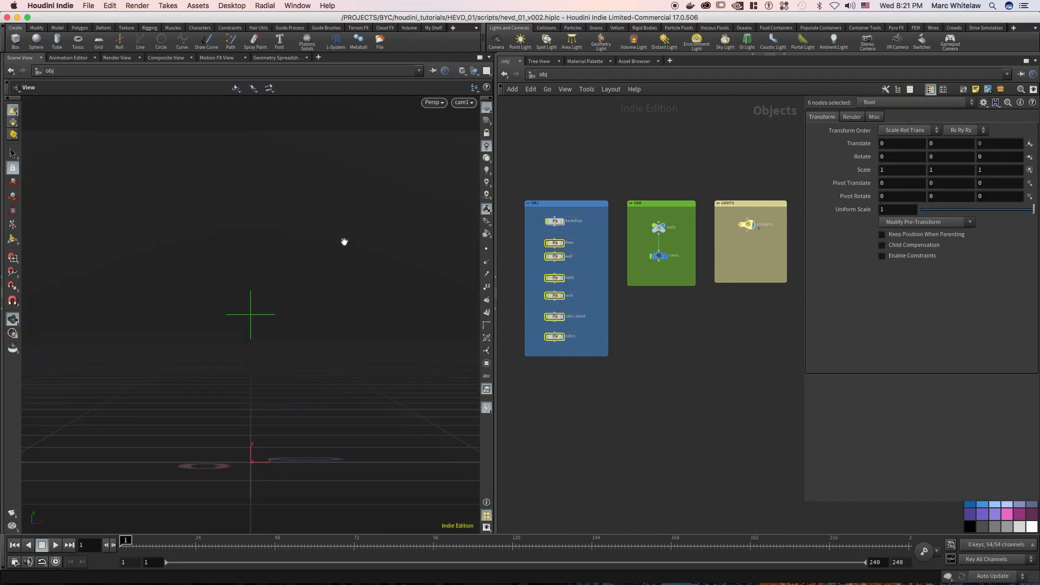
Step: Create a sphere object at the origin and place its node below the OBJ network box
click(36, 42)
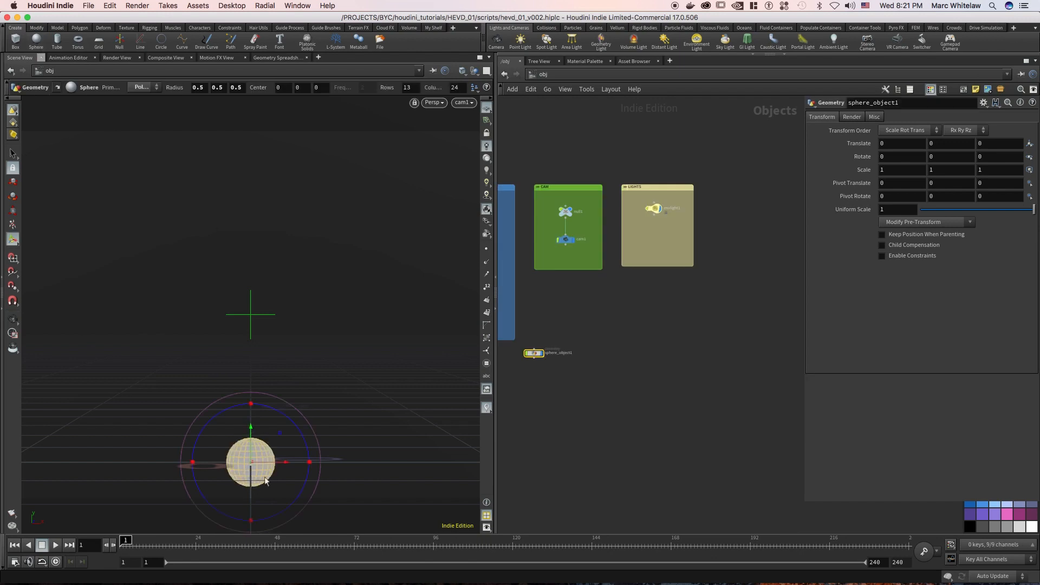
middle_drag(525, 362, 664, 290)
drag(663, 290, 605, 292)
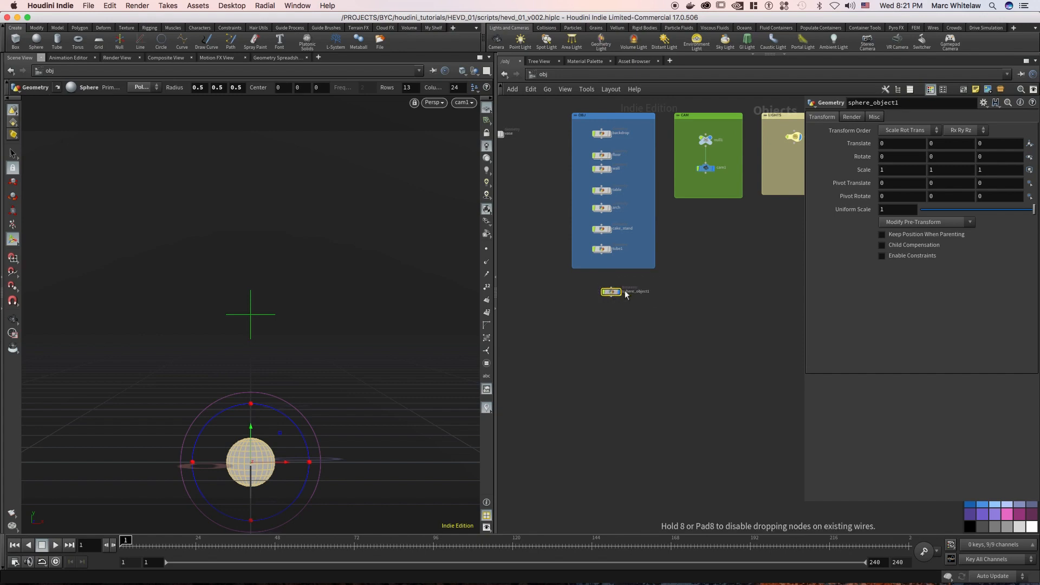
Step: Rename the new sphere object test_material
double_click(648, 293)
mouse_move(603, 291)
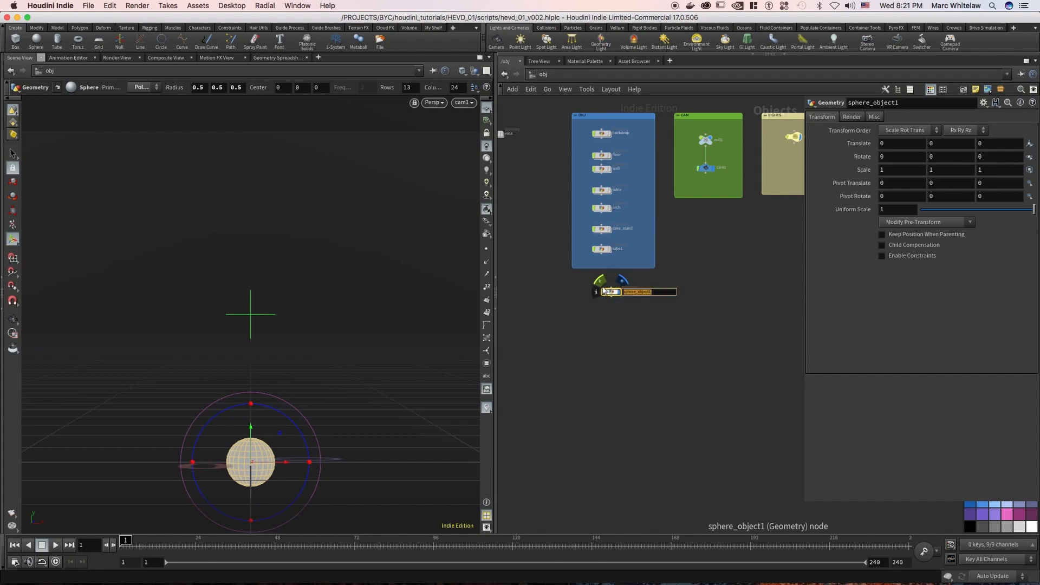
key(BackSpace)
key(Return)
scroll(604, 291, up, 4)
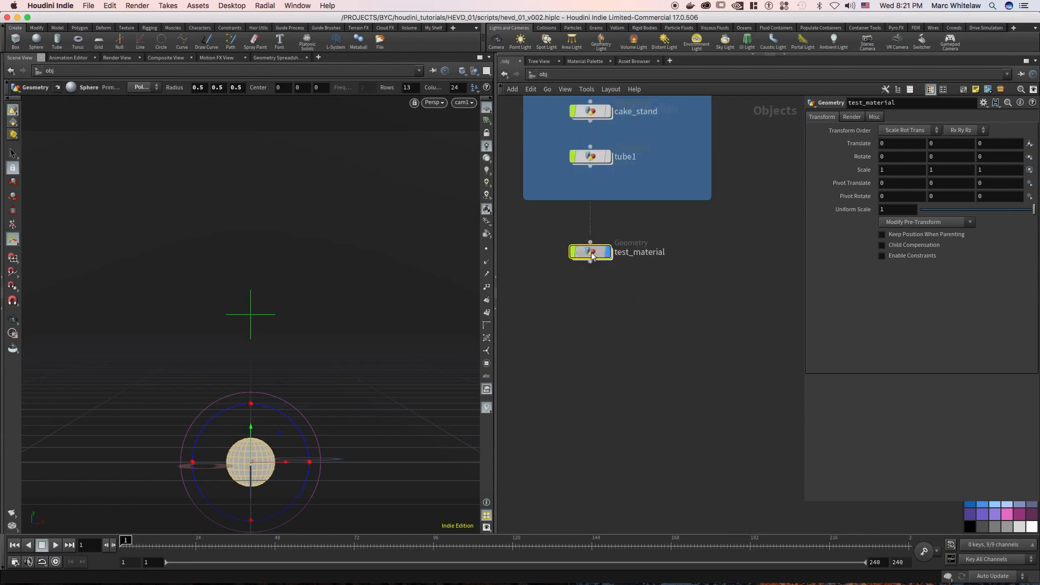
Step: Inside test_material, set the sphere's primitive type to Polygon and its frequency to 50
double_click(593, 251)
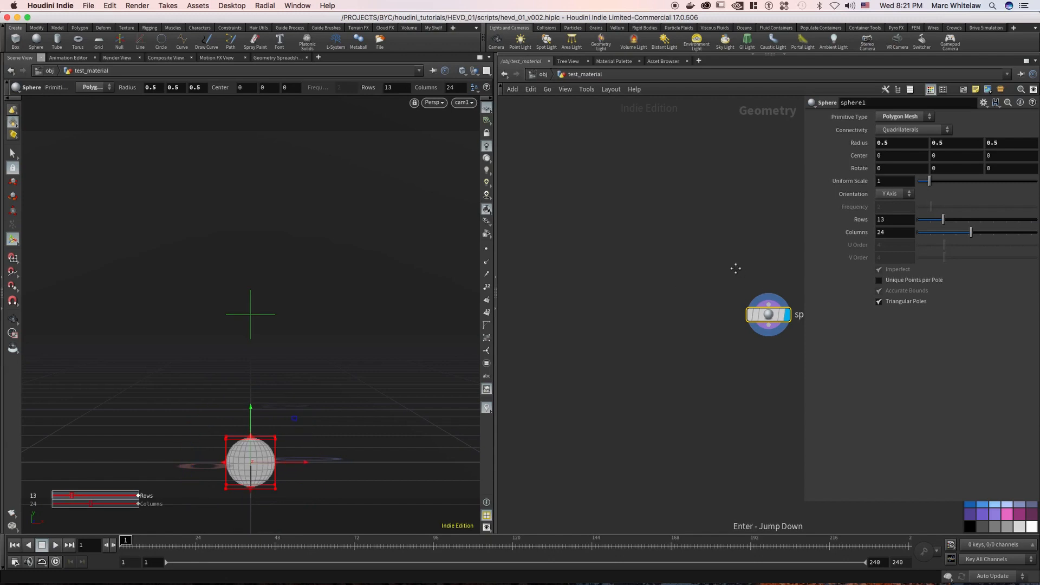
click(906, 117)
click(893, 138)
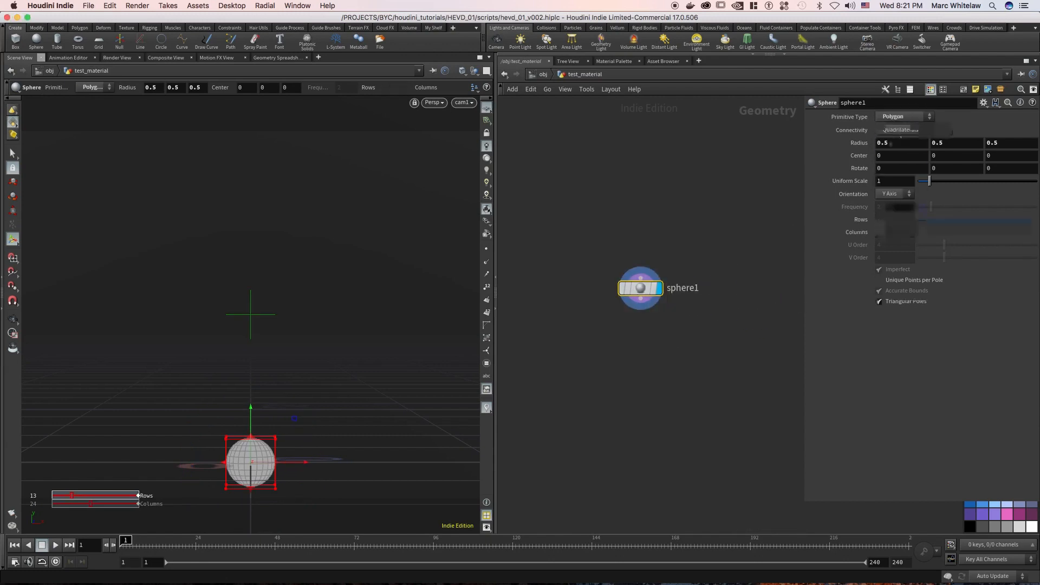
click(879, 207)
text(50)
key(Return)
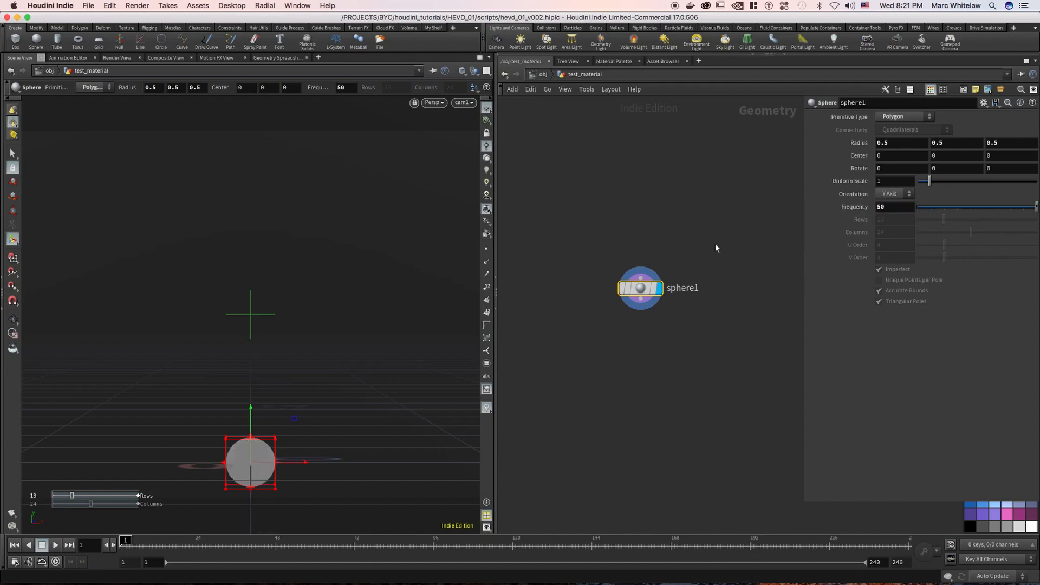
Step: Set the sphere's uniform scale to 5
middle_drag(663, 249, 634, 246)
drag(624, 253, 590, 319)
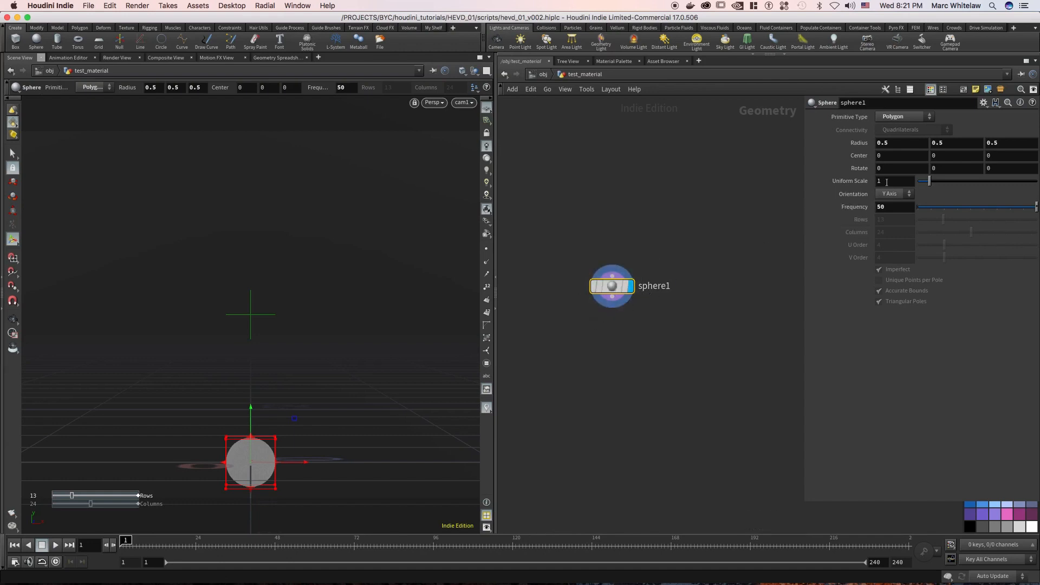
click(858, 183)
text(5)
key(Return)
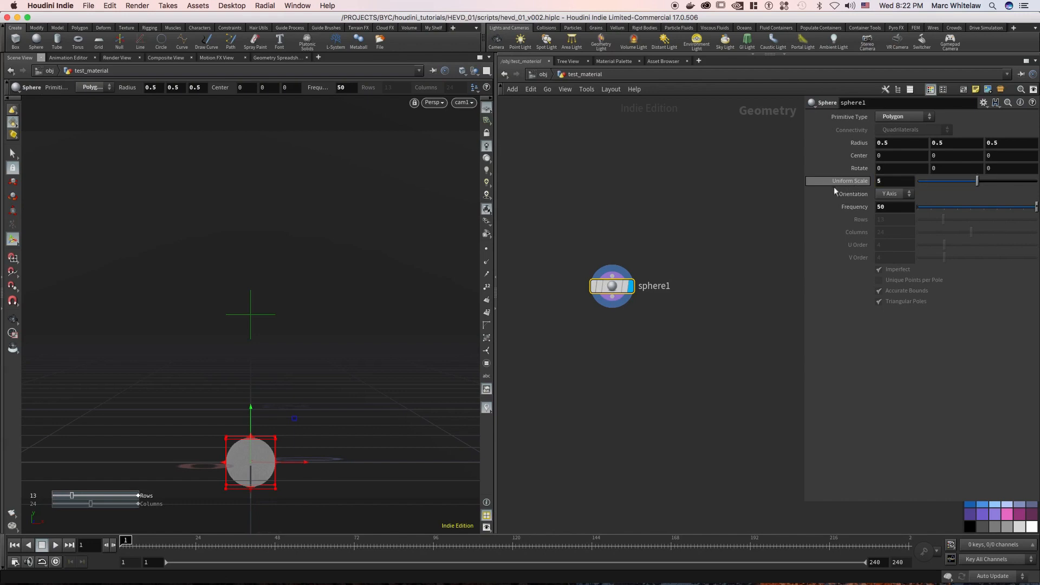
Step: Add a Transform node below the sphere node and wire the sphere into it
key(Tab)
click(612, 335)
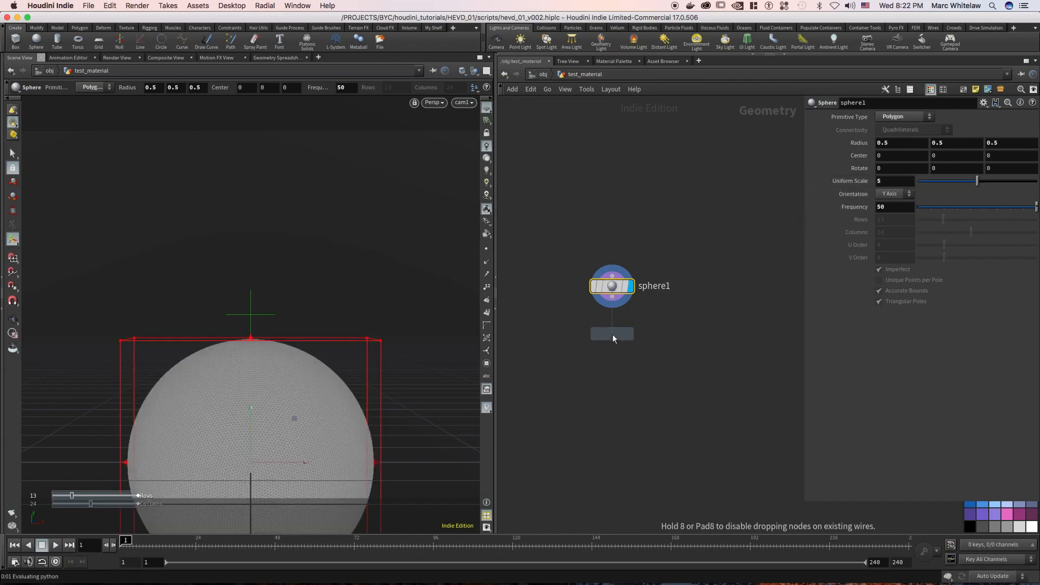
drag(612, 298, 614, 341)
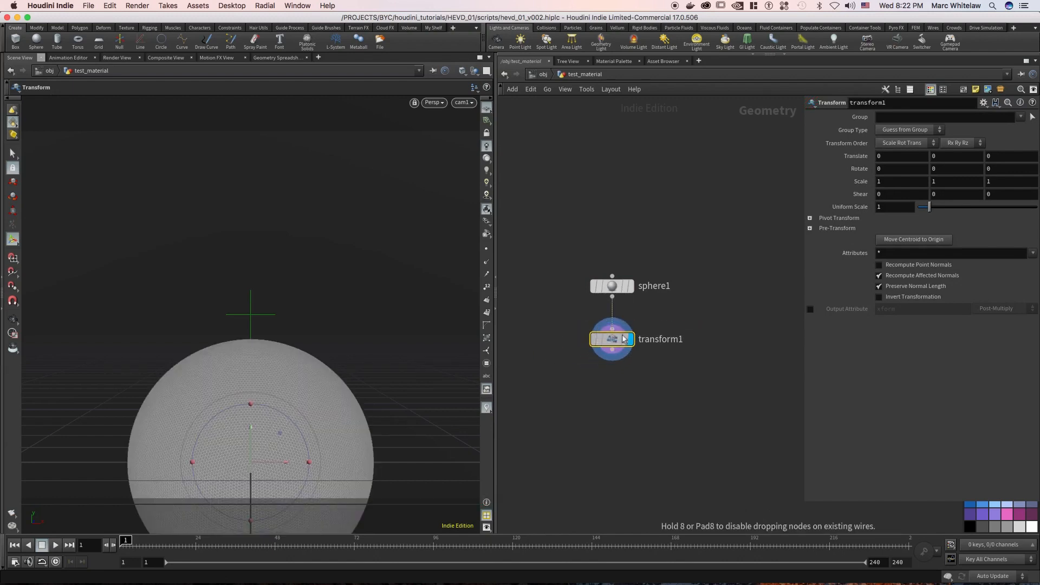
Step: Check the hotkey settings of the transform1 tool on the custom shelf
click(434, 28)
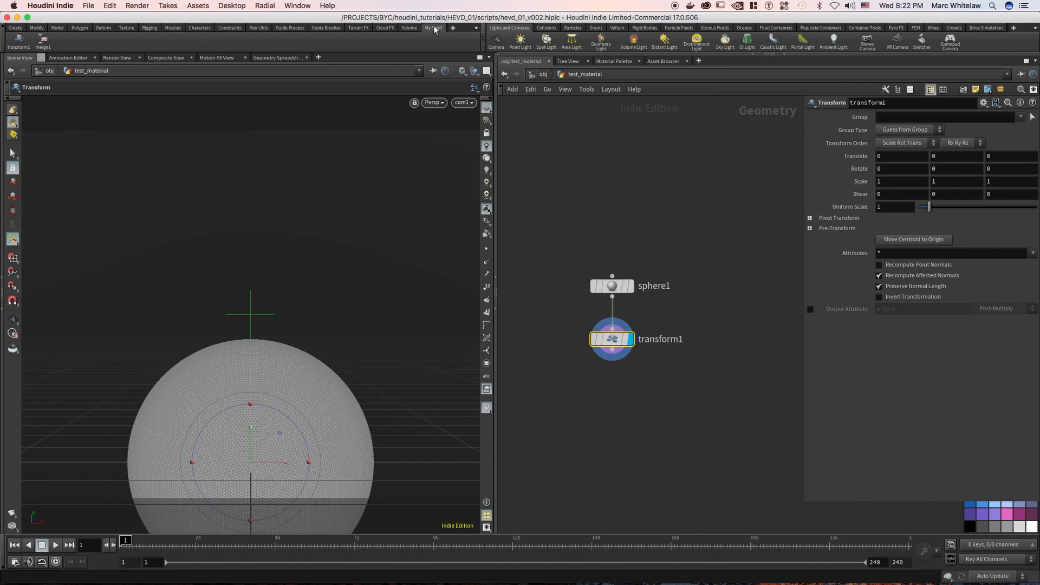
right_click(19, 41)
click(33, 57)
click(118, 83)
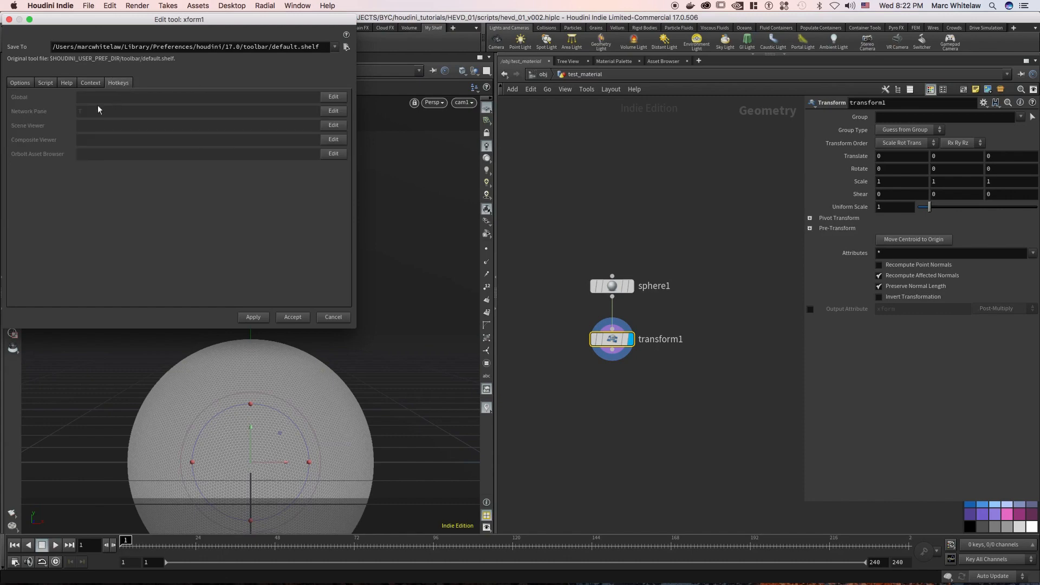
click(304, 318)
Step: Set the Transform node's Y translation to 2.5
middle_drag(671, 311, 673, 250)
click(936, 158)
text(2.5)
key(Return)
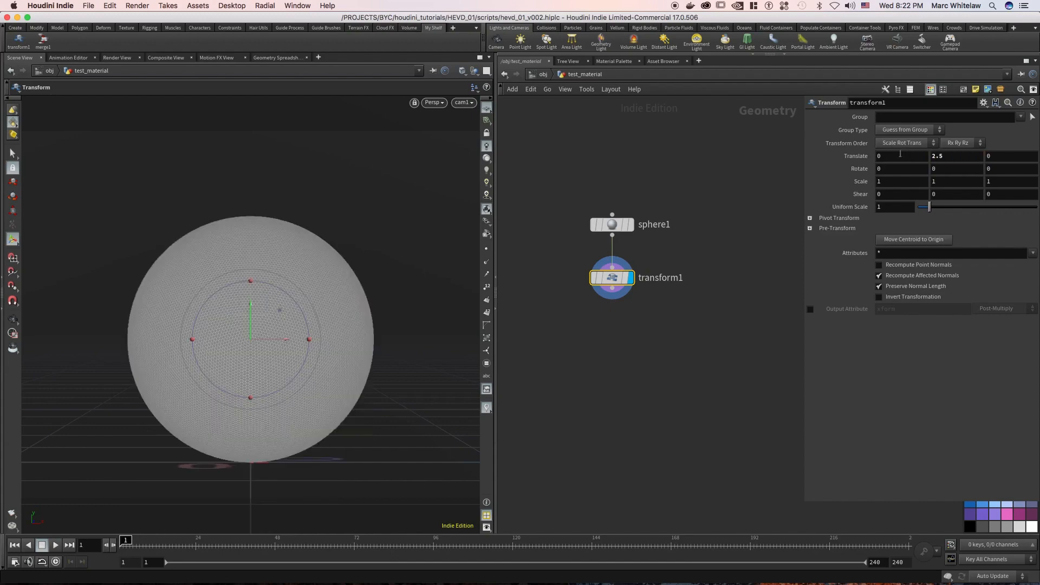
Step: Reset the sphere's uniform scale to 1
drag(595, 250, 662, 188)
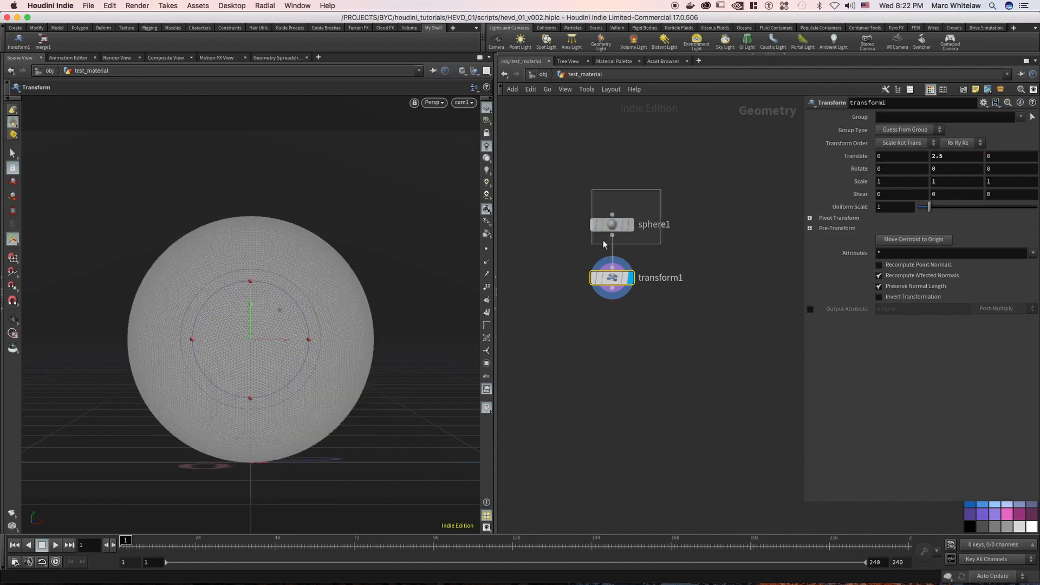
text(5)
key(Return)
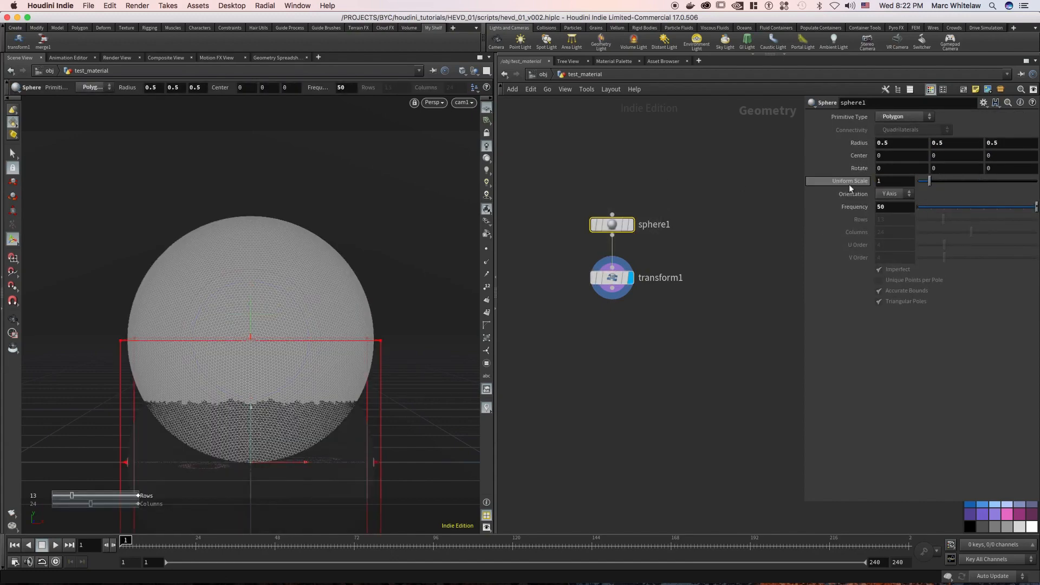
Step: Set the Transform node's Y translation to 1
drag(673, 248, 574, 321)
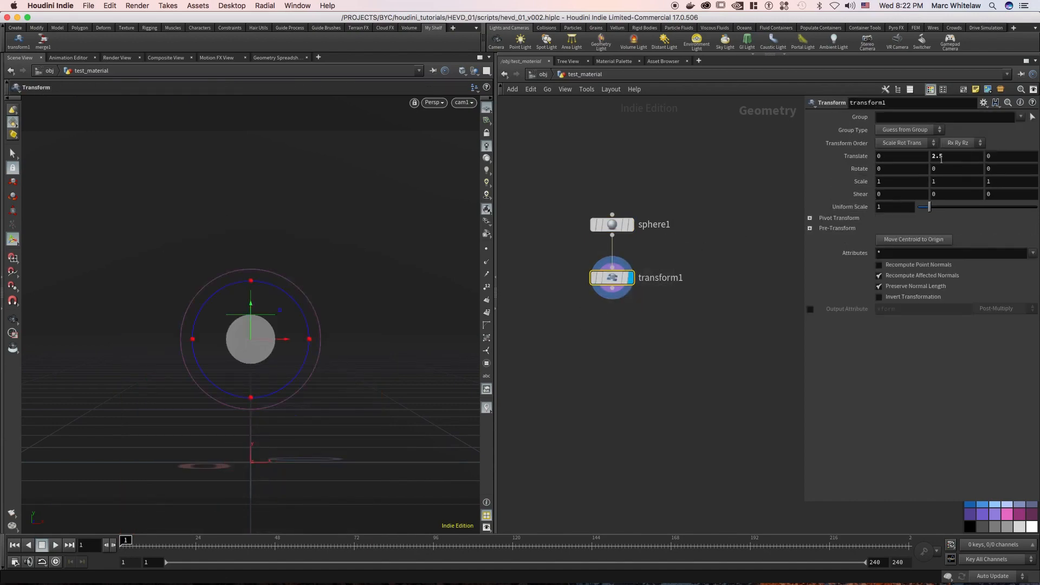
double_click(948, 156)
text(1)
key(Return)
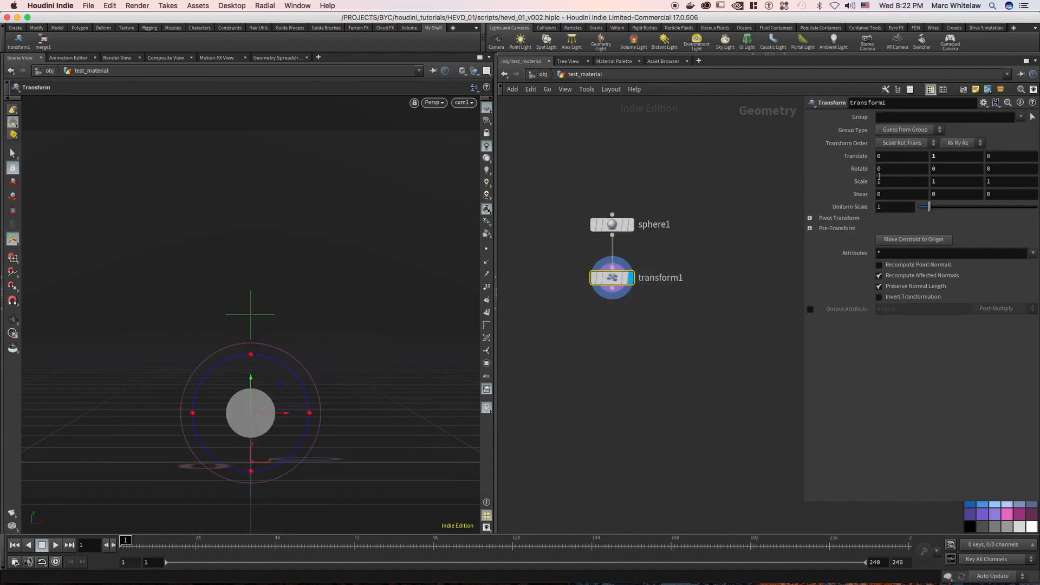
Step: Set all three radius values of the sphere to 1
drag(685, 213, 588, 243)
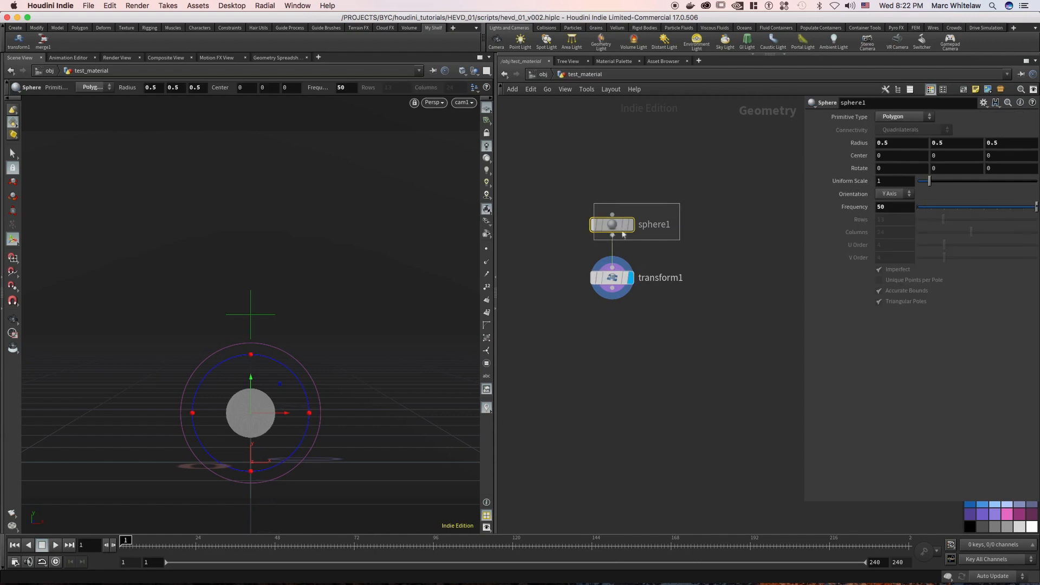
double_click(897, 145)
text(1)
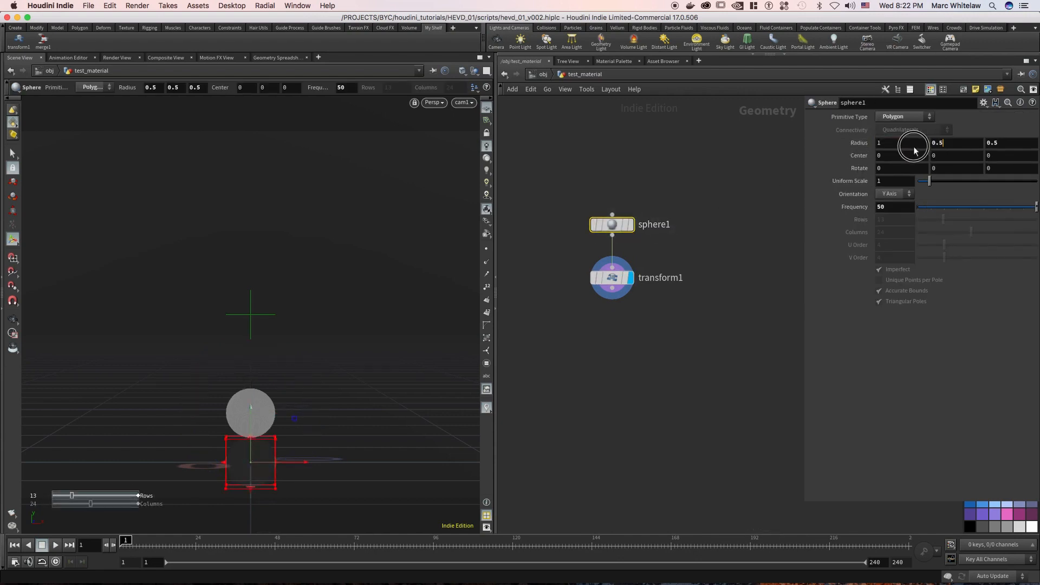
key(Tab)
text(1)
key(Tab)
text(1)
key(Return)
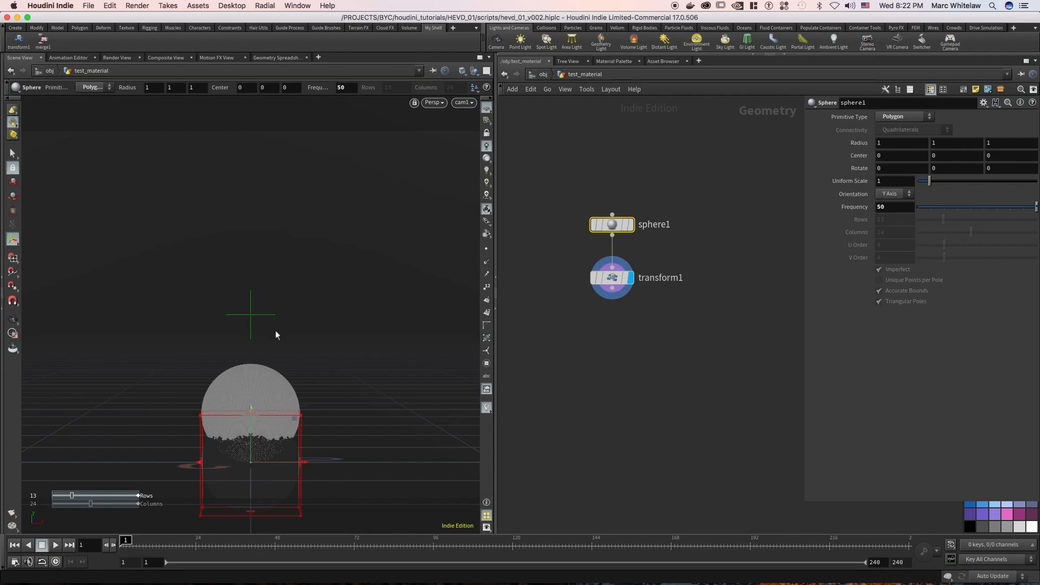
Step: Switch the viewport to the front view and set the sphere's frequency to 2
key(Escape)
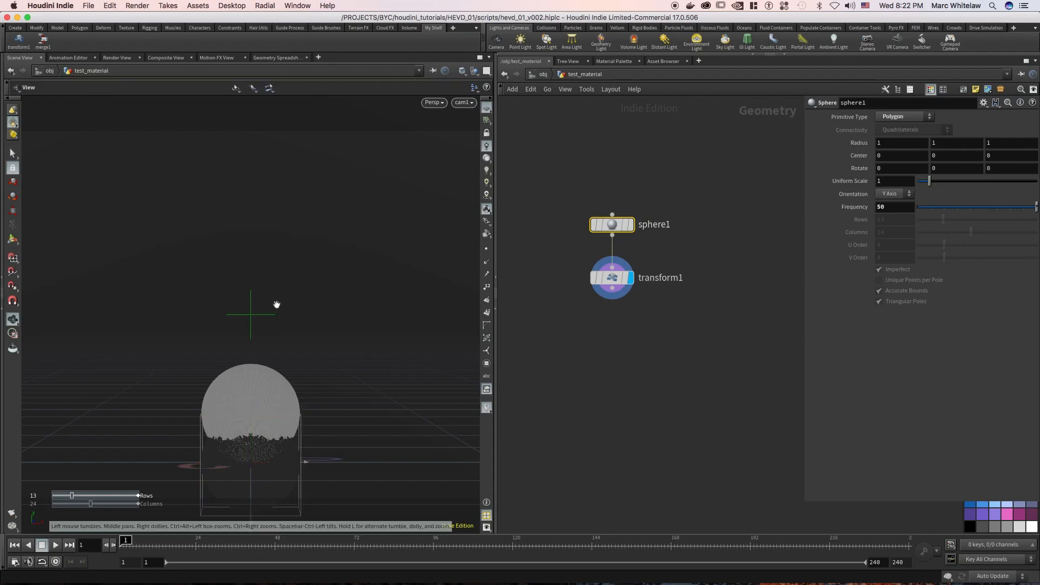
key(space+3)
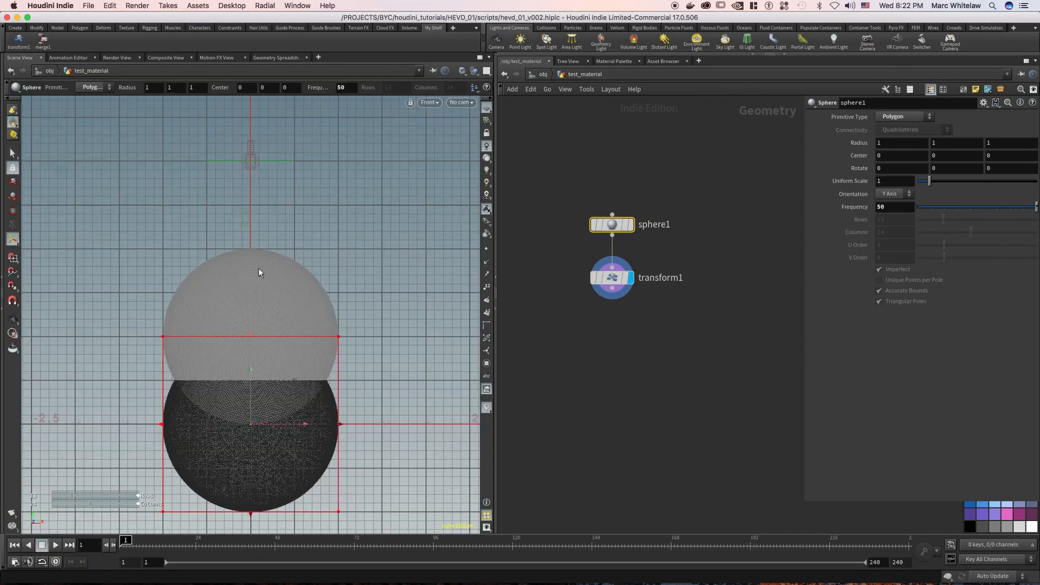
right_drag(239, 359, 270, 311)
middle_drag(269, 311, 258, 269)
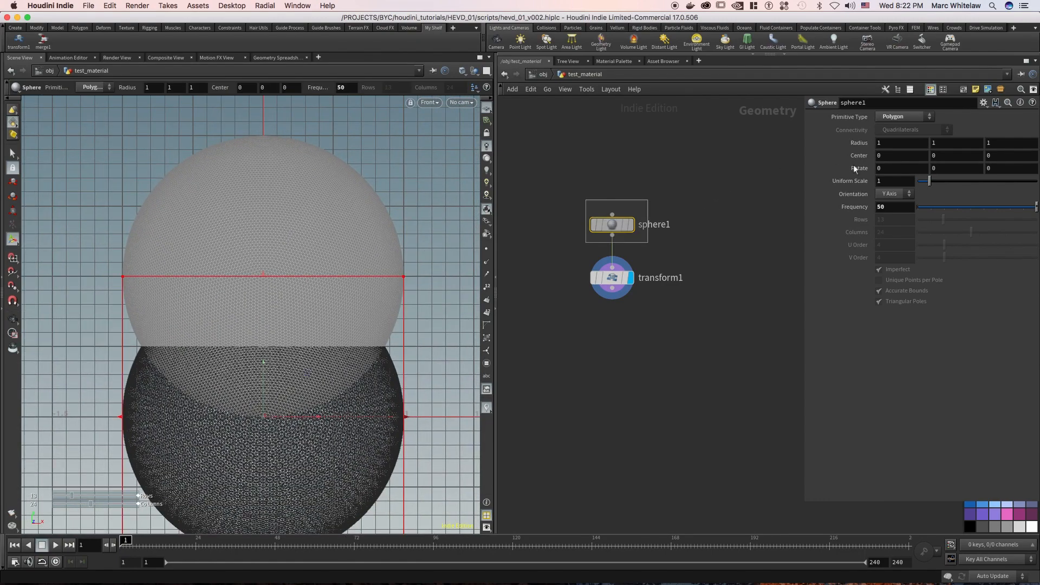
drag(890, 207, 850, 211)
text(2)
key(Return)
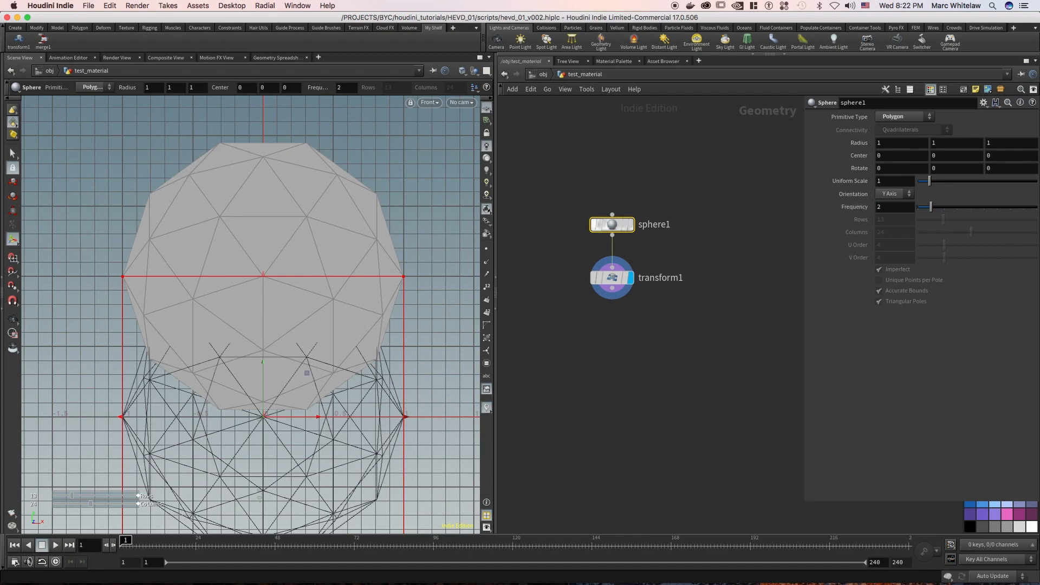
Step: Display the geometry as wireframe and inspect where the sphere's base sits against the ground line
key(w)
key(space)
right_drag(255, 363, 276, 286)
middle_drag(273, 316, 267, 276)
mouse_move(280, 278)
right_down()
mouse_move(292, 272)
mouse_move(279, 271)
right_up()
middle_drag(272, 268, 236, 509)
Step: Set all three radius values of the sphere to .5
drag(654, 199, 578, 242)
click(883, 143)
text(.5)
key(Tab)
text(.5)
key(Tab)
text(.5)
key(Return)
Step: Set the Transform node's Y translation to .5 and check the sphere's base against the ground line
key(space)
right_drag(261, 318, 233, 358)
middle_drag(357, 361, 362, 278)
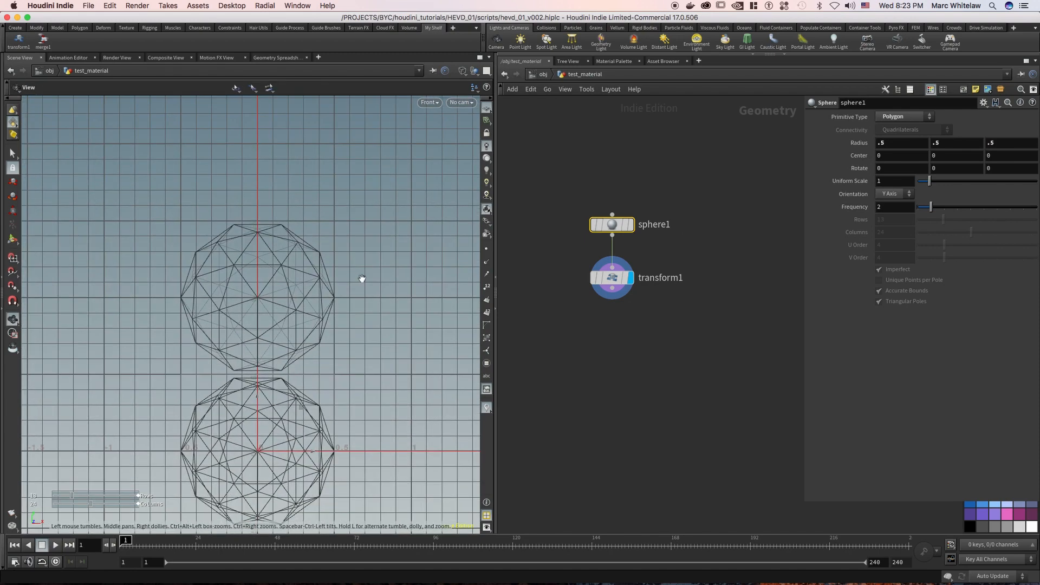
click(591, 293)
double_click(943, 156)
text(.5)
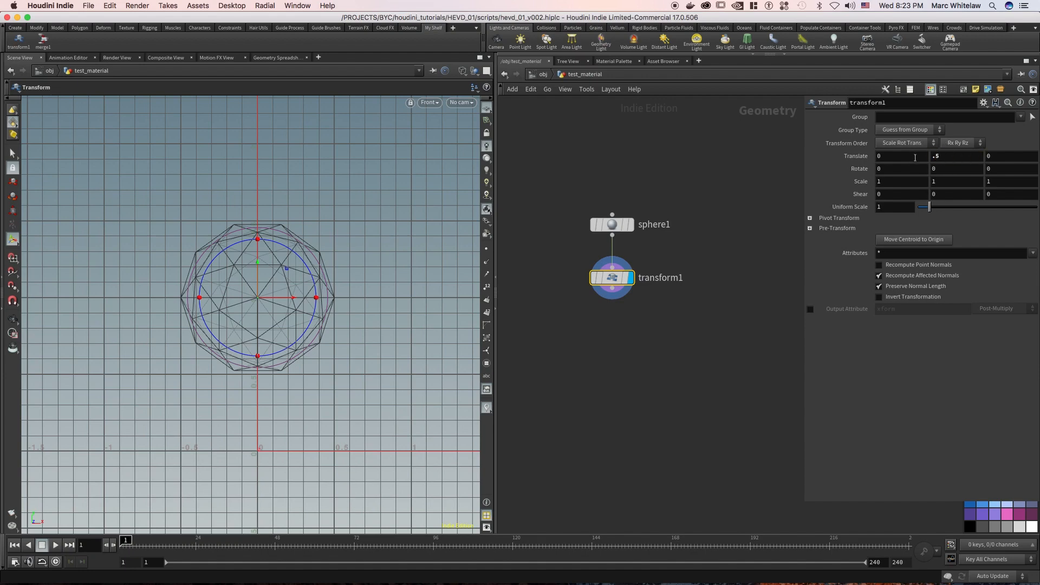
key(Return)
key(space)
right_drag(246, 449, 342, 380)
key(space)
Step: Set the sphere's frequency to 5 and check the base of the transformed sphere against the ground line
drag(659, 195, 592, 238)
drag(884, 207, 860, 206)
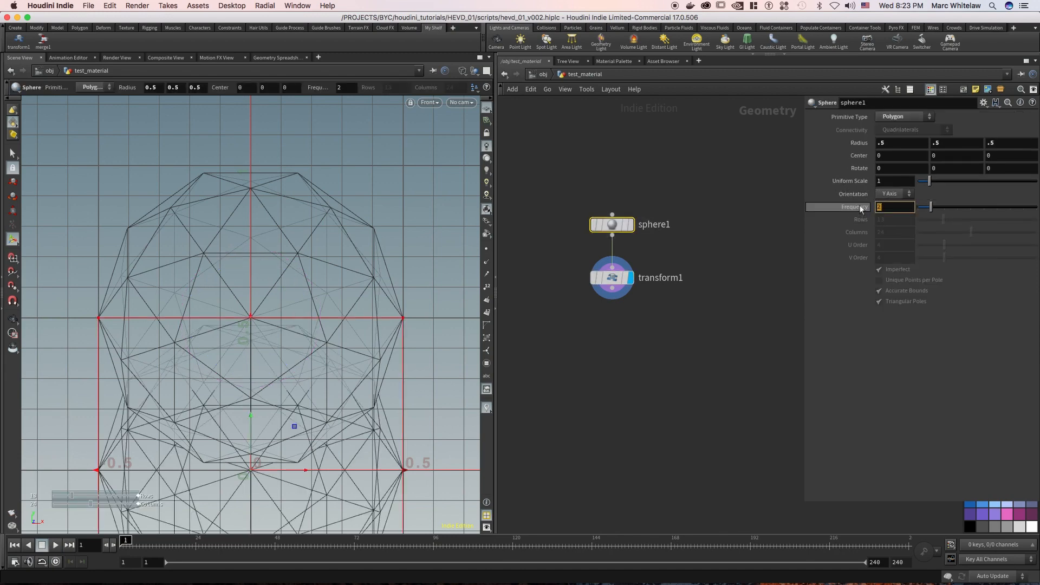
text(5)
key(Return)
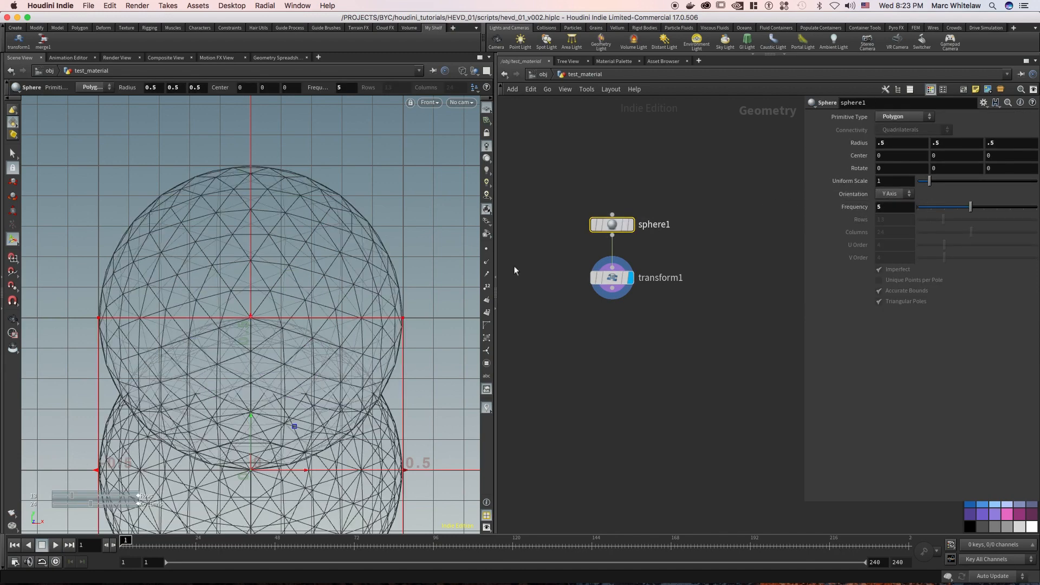
key(space)
middle_drag(282, 331, 299, 231)
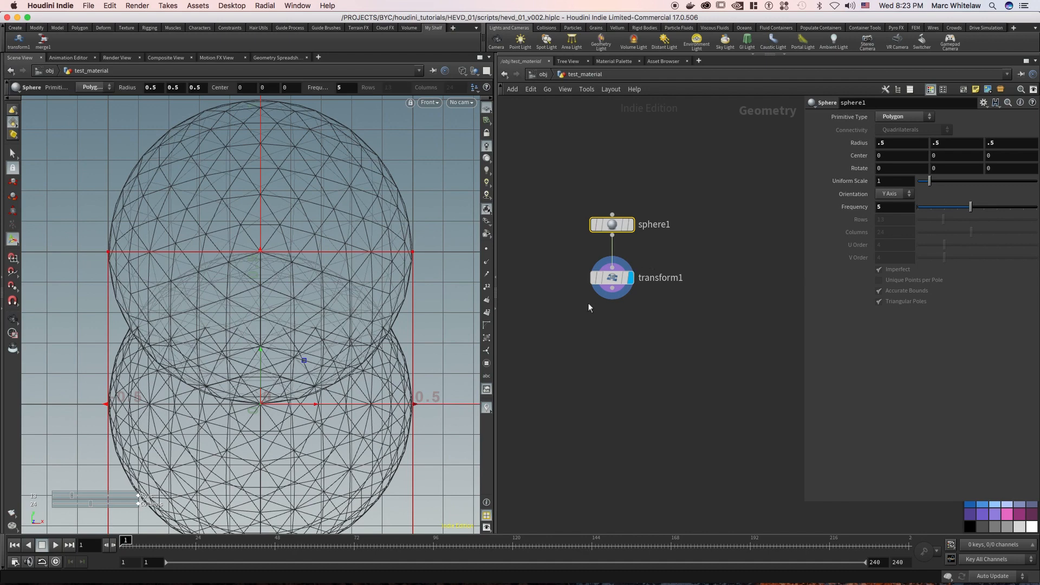
click(596, 282)
key(space)
middle_drag(281, 417, 252, 444)
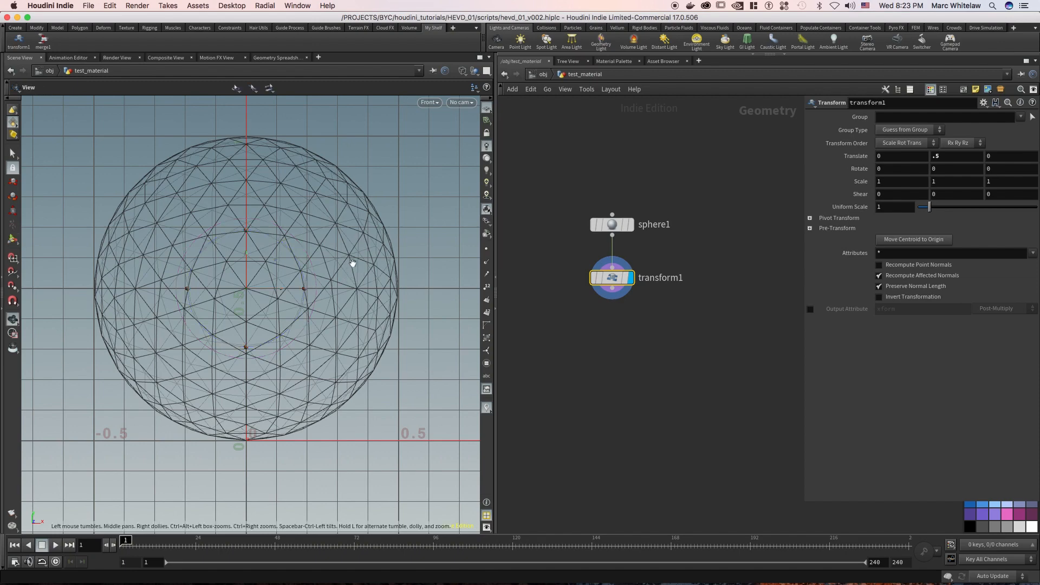
Step: Return the viewport to perspective with shaded display and frame the sphere
key(space+1)
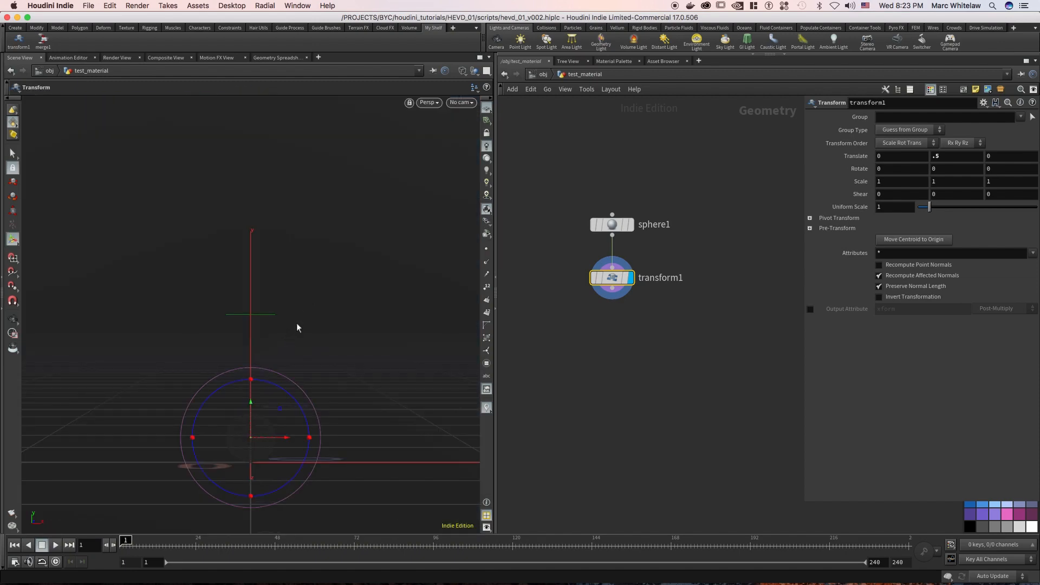
key(w)
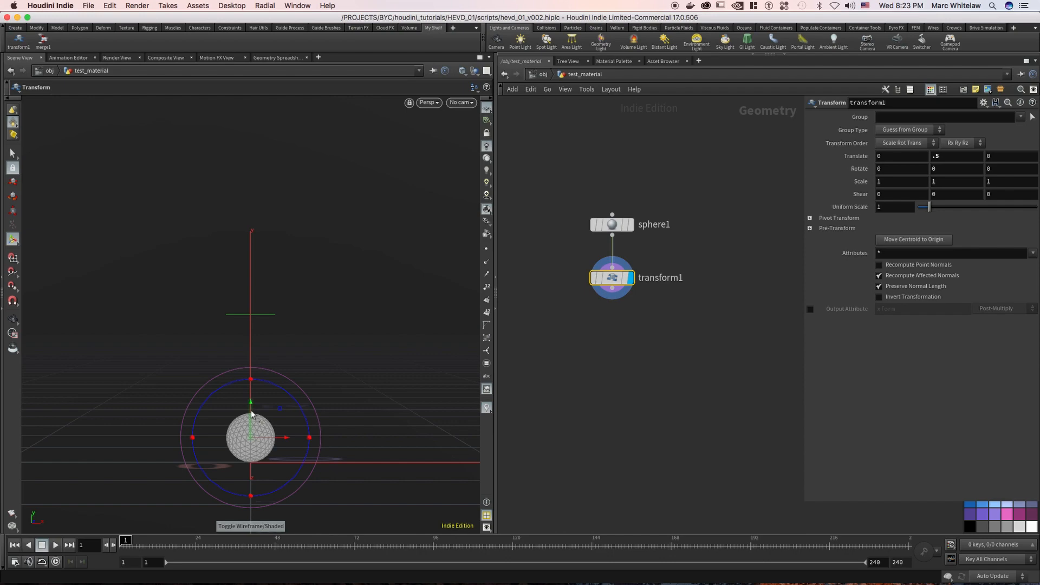
key(space+f)
key(Escape)
scroll(326, 287, down, 3)
drag(297, 302, 275, 302)
drag(321, 298, 325, 268)
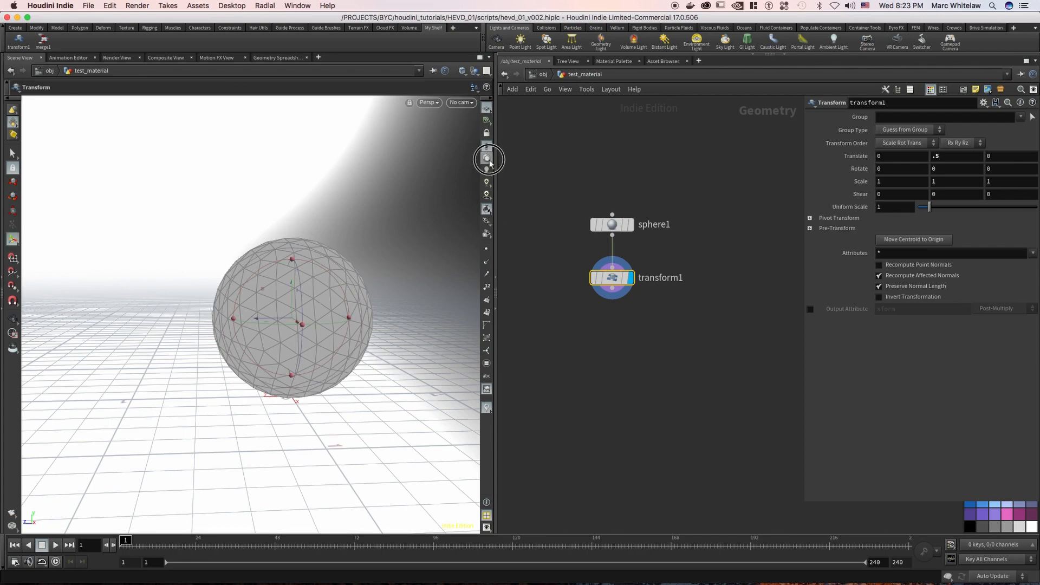
Step: Switch the viewport to headlight-only lighting and view the sphere on the ground grid
click(487, 158)
drag(336, 280, 262, 366)
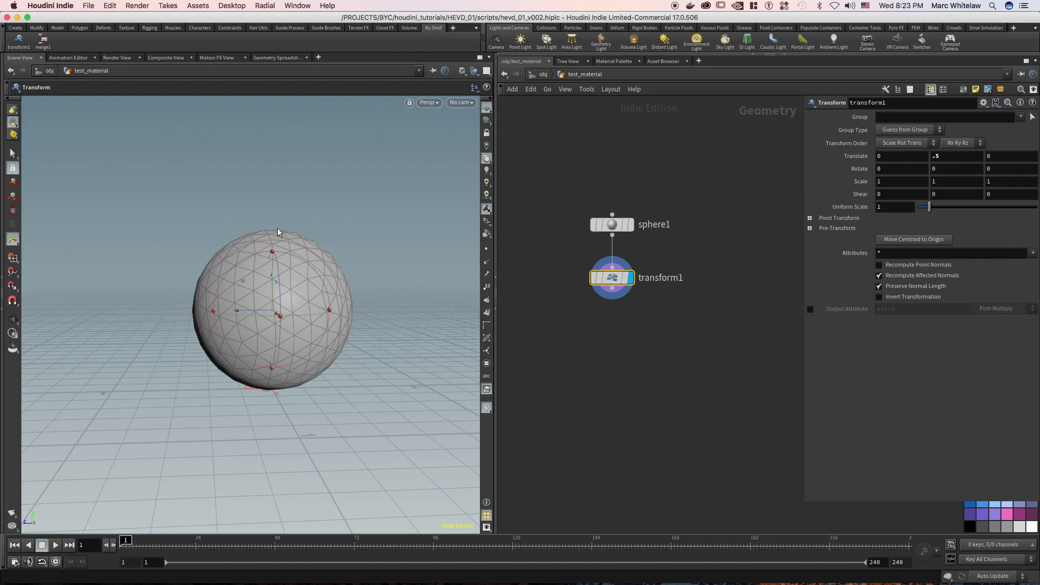
key(Escape)
drag(321, 311, 303, 325)
key(Return)
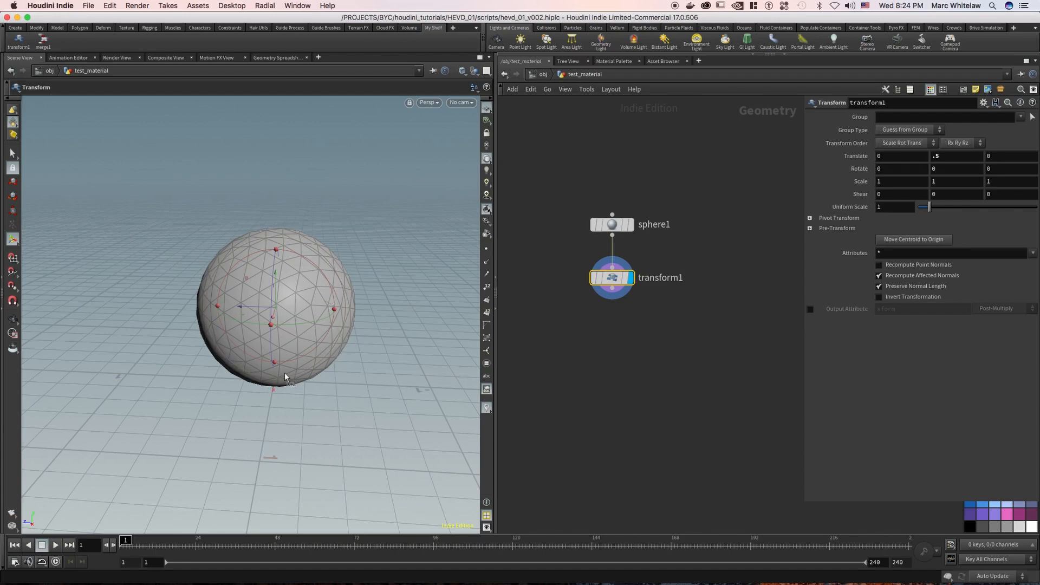
drag(288, 362, 285, 365)
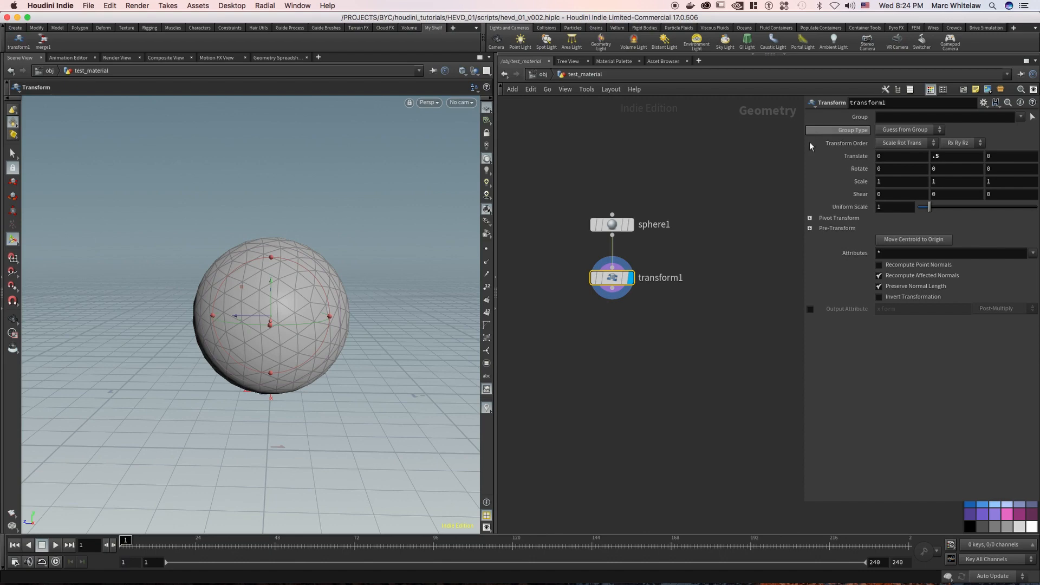
Step: Set the Transform node's Z and X translation to .5
click(1005, 158)
text(.5)
key(Return)
key(Escape)
drag(232, 336, 379, 287)
key(Return)
key(BackSpace)
text(.5)
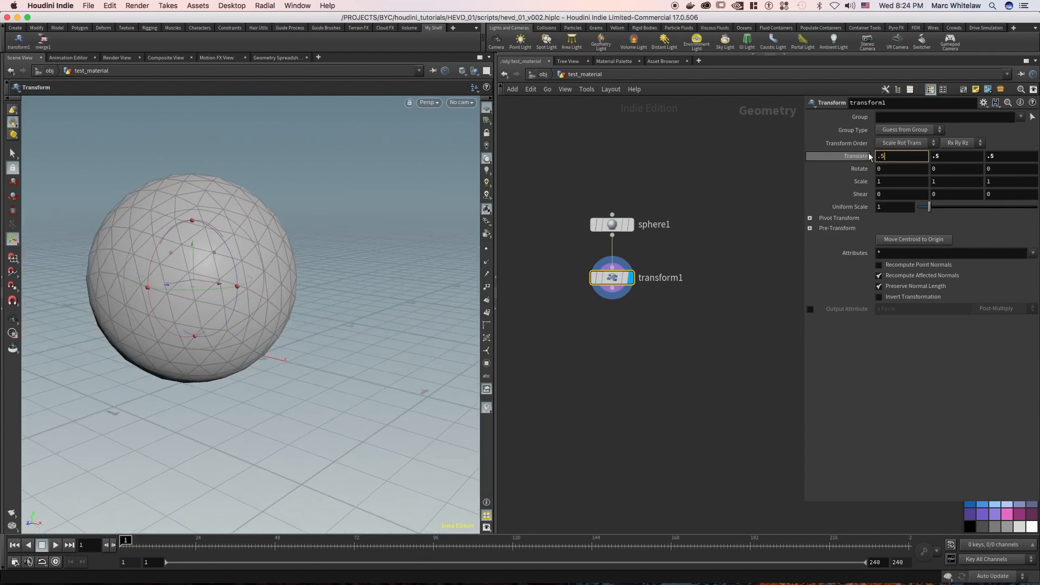
key(Return)
key(Escape)
right_drag(239, 318, 277, 295)
mouse_move(277, 294)
mouse_down()
mouse_move(316, 304)
mouse_move(255, 283)
mouse_move(315, 297)
mouse_move(327, 281)
mouse_move(302, 295)
mouse_up()
mouse_move(302, 295)
right_down()
mouse_move(316, 288)
mouse_move(288, 295)
right_up()
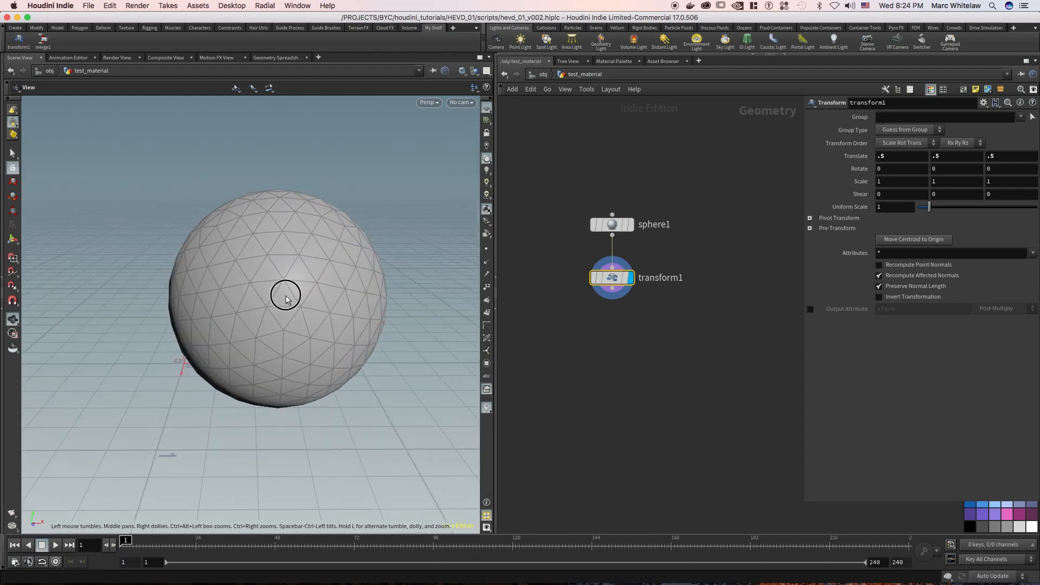
key(Return)
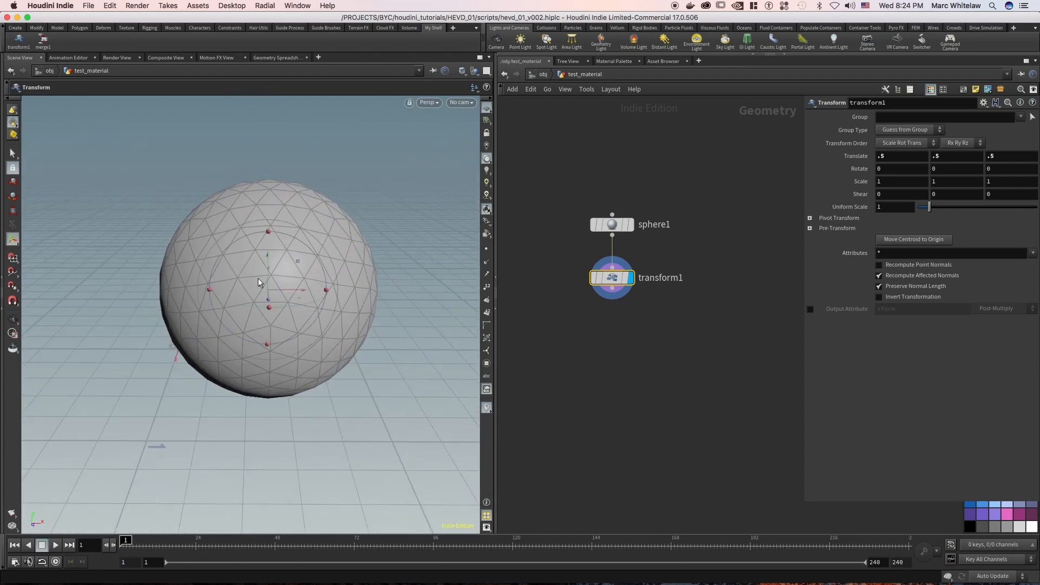
Step: Inspect the sphere's offset from the origin in wireframe from the front and right views, ending in shaded perspective
key(space+3)
middle_drag(343, 199, 252, 223)
key(w)
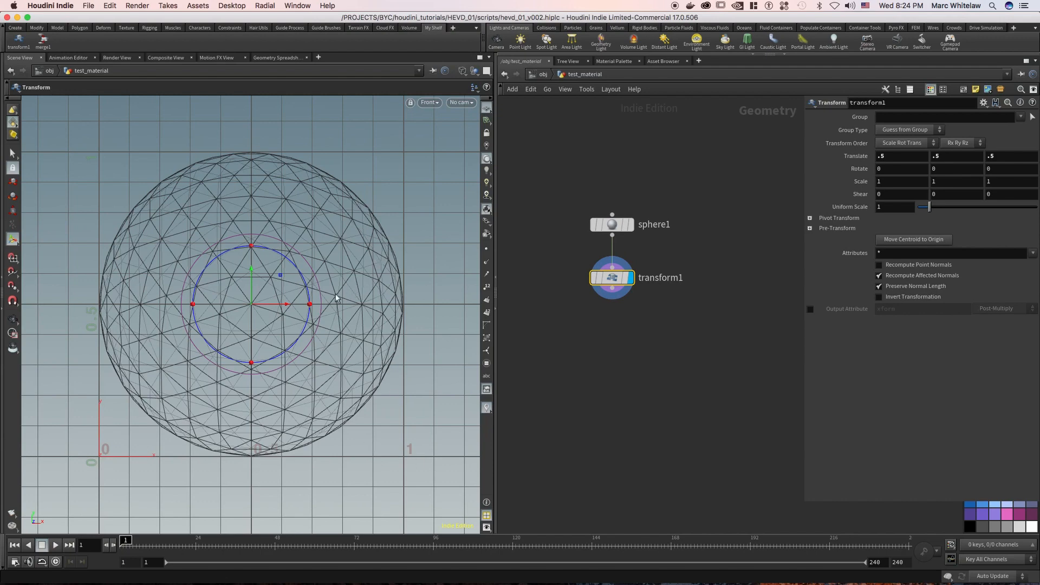
key(Escape)
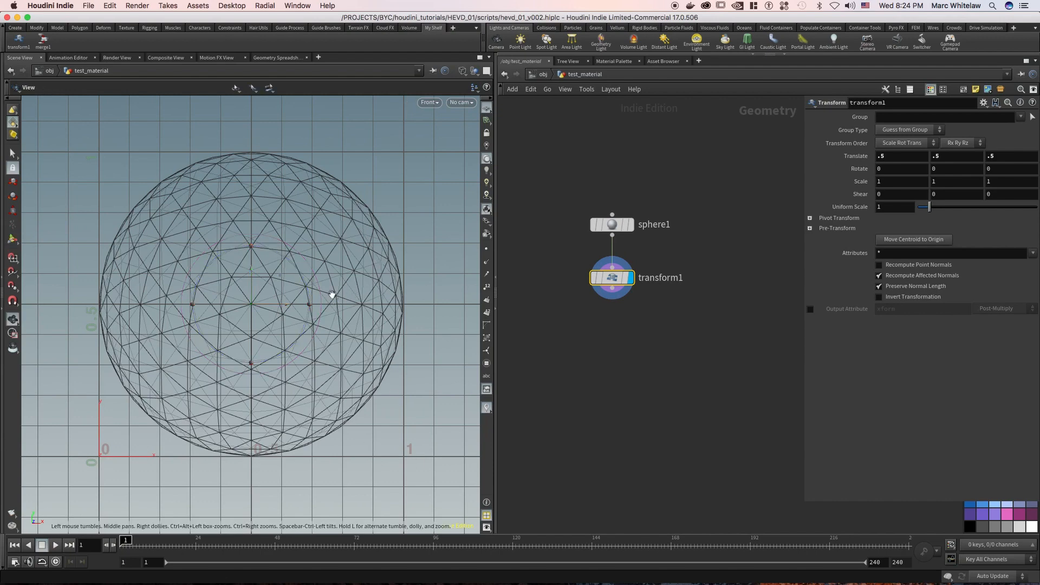
key(space+4)
key(Return)
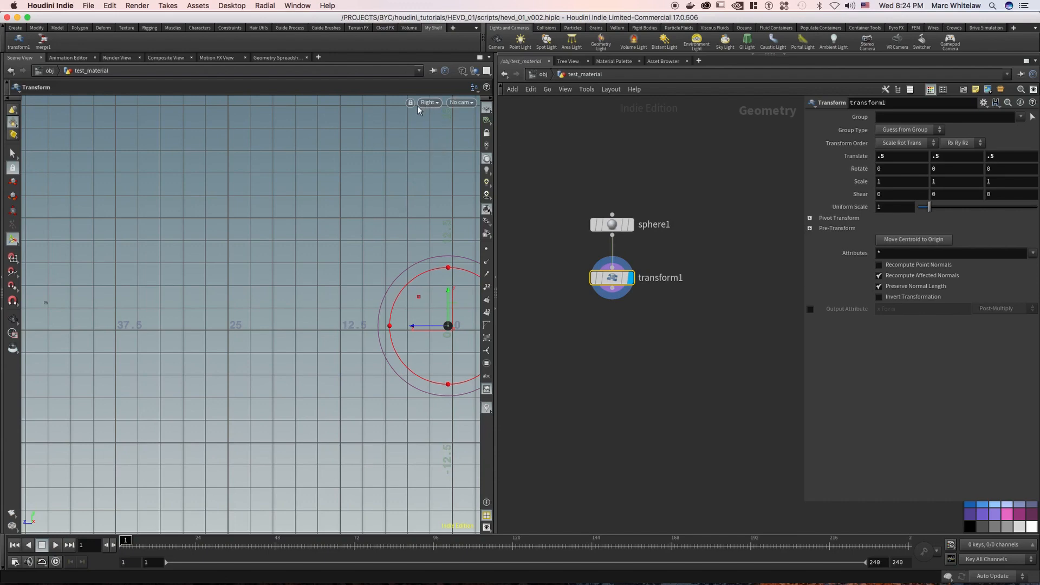
key(space+h)
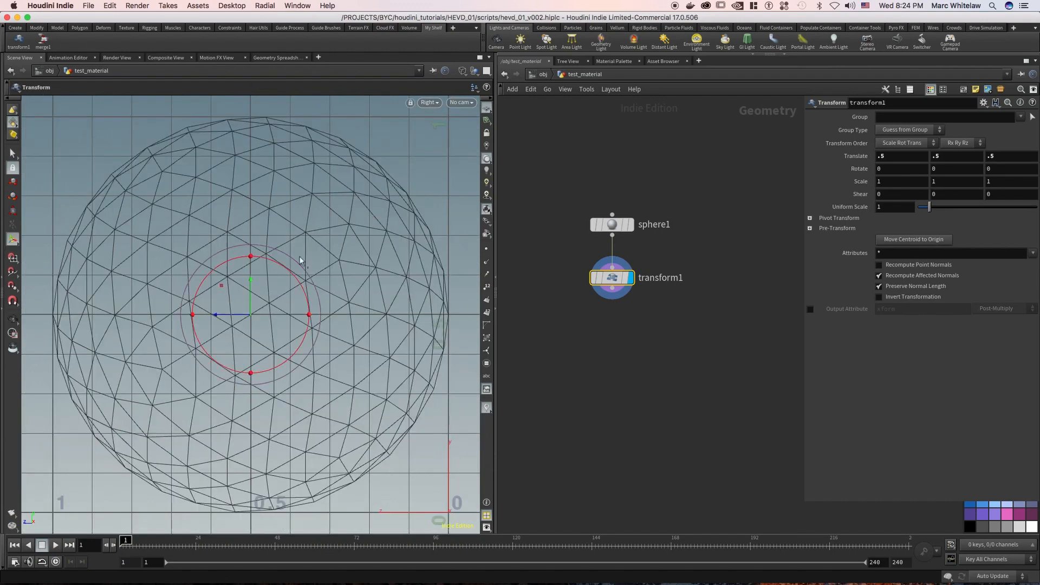
scroll(302, 214, down, 5)
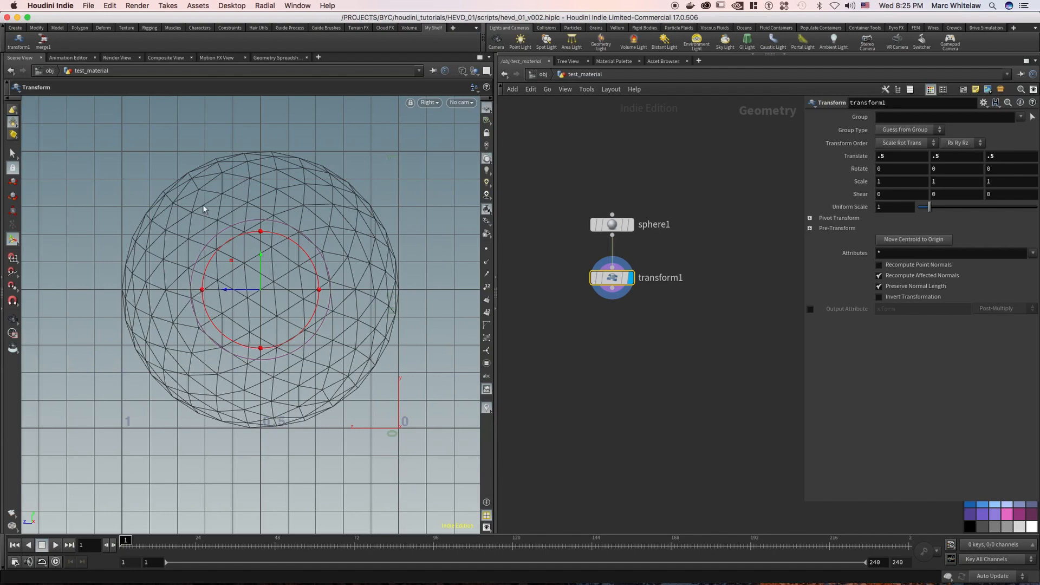
key(space+1)
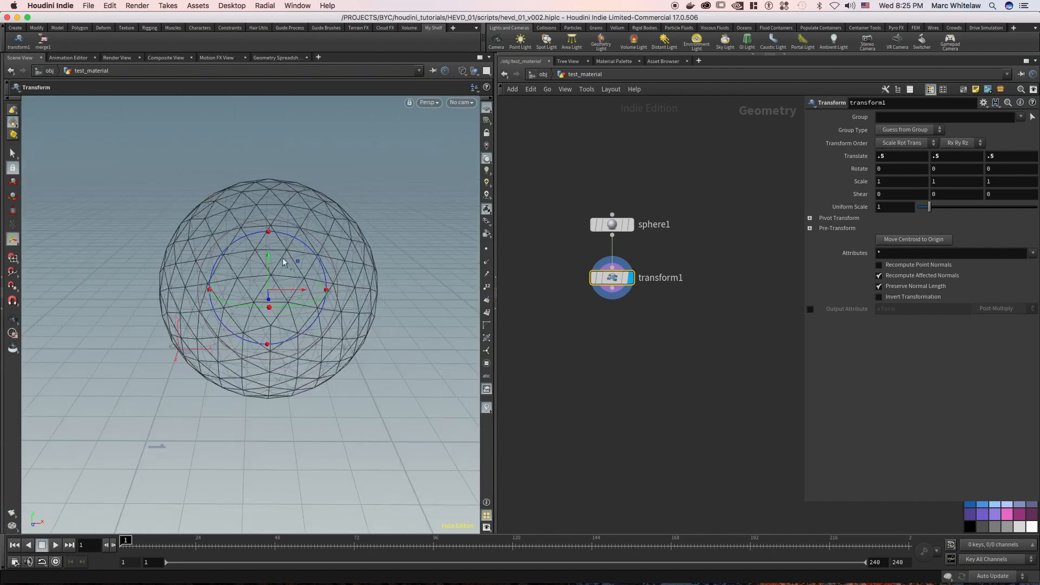
alt+middle_drag(199, 275, 203, 273)
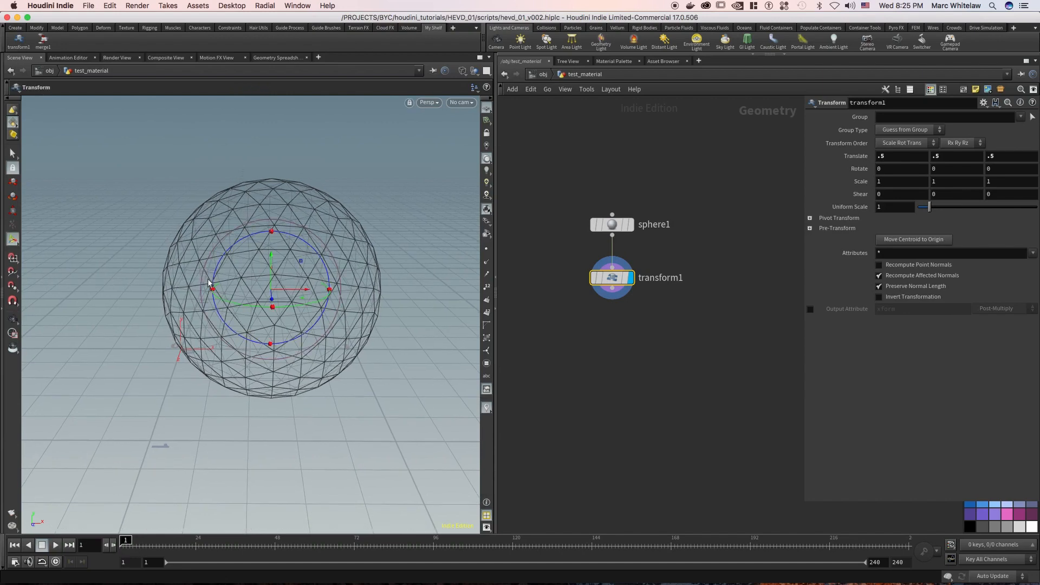
key(w)
Step: Set the frequency of the sphere node to 100
mouse_move(216, 228)
alt+mouse_down()
mouse_move(241, 223)
mouse_move(286, 274)
mouse_move(244, 255)
mouse_move(303, 273)
alt+mouse_up()
key(t)
drag(662, 204, 586, 232)
click(887, 208)
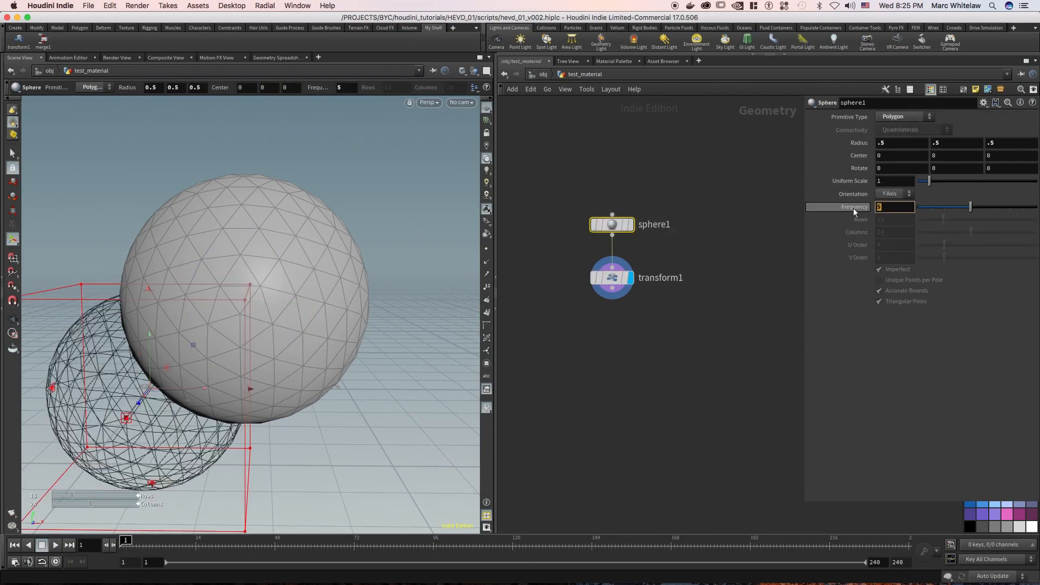
text(100)
key(Return)
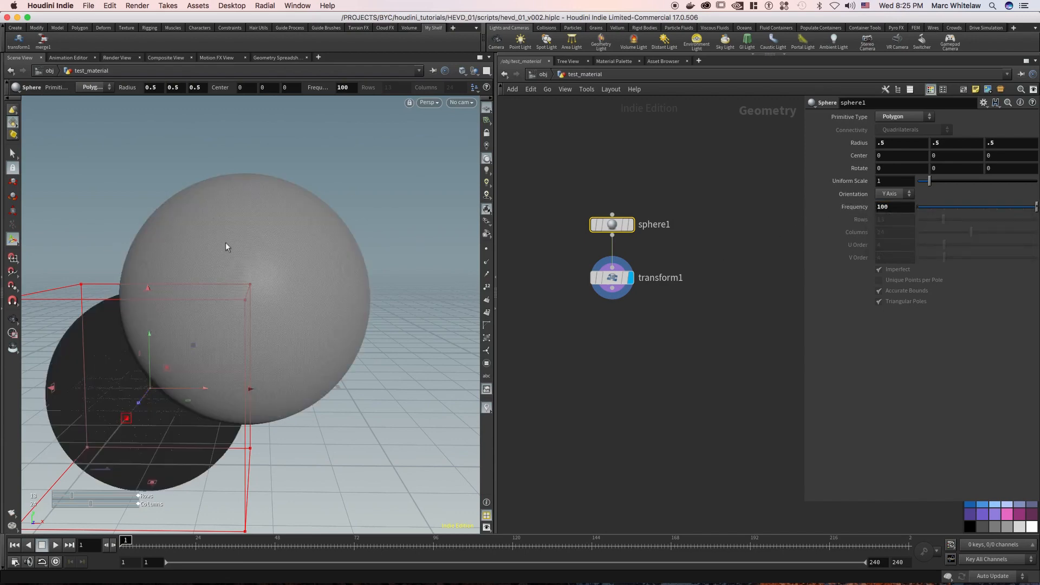
alt+middle_drag(251, 237, 245, 271)
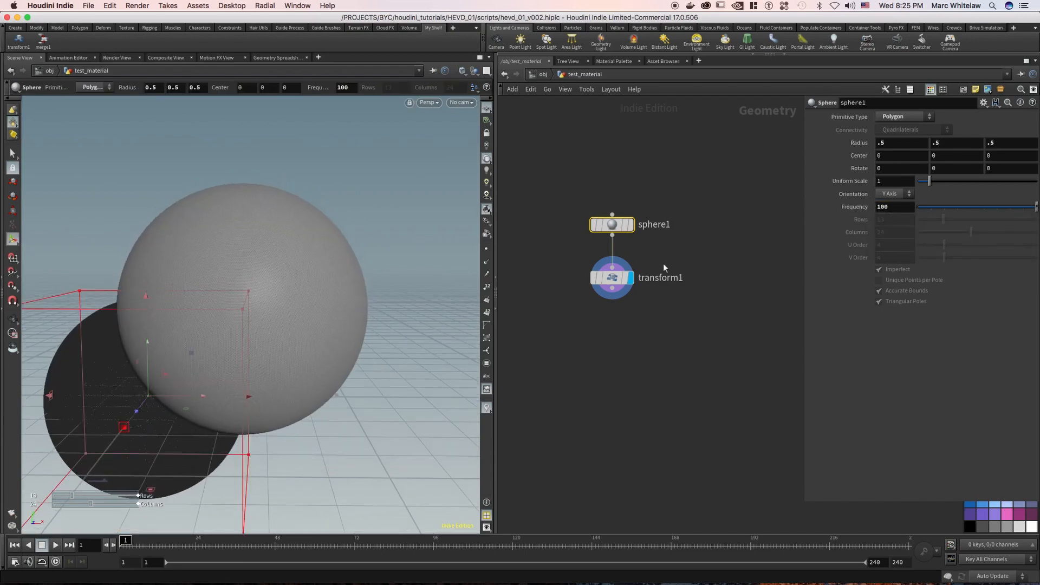
Step: Select the Transform node and examine the surface smoothness of the transformed sphere from several angles
drag(574, 317, 674, 258)
right_drag(246, 242, 257, 253)
middle_drag(268, 239, 277, 230)
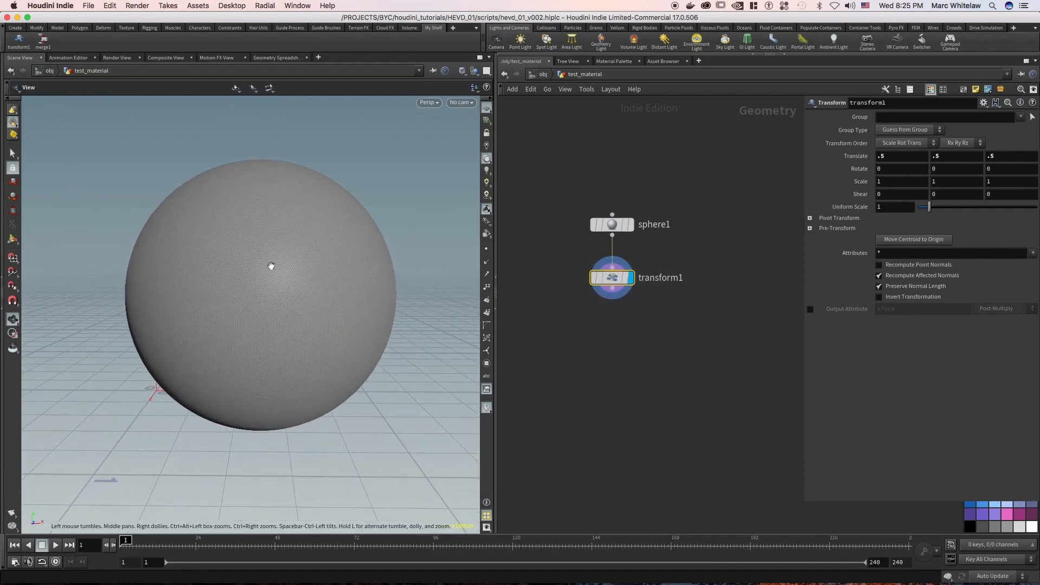
drag(282, 274, 265, 233)
key(Return)
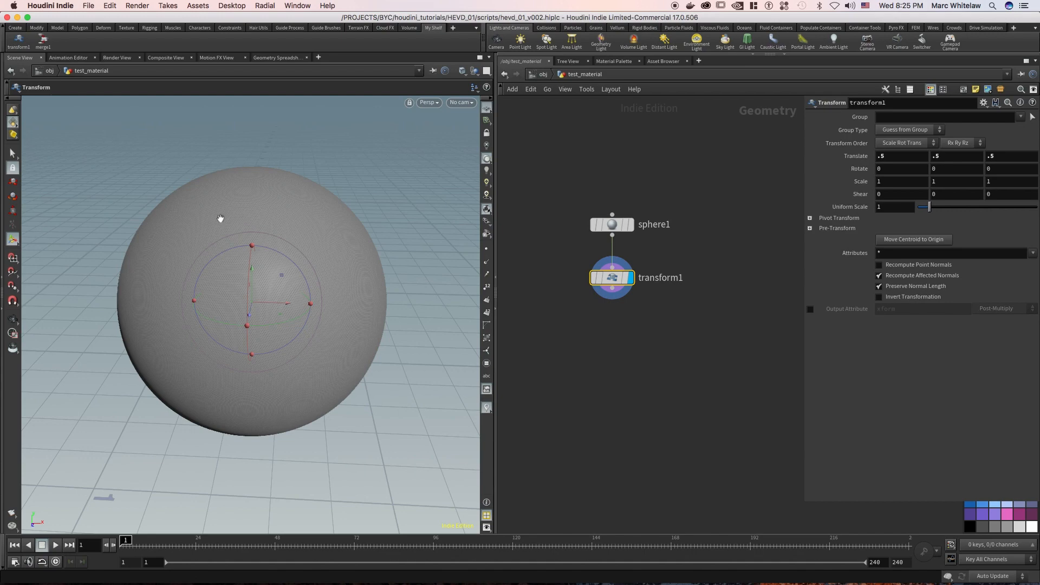
key(Escape)
right_drag(245, 209, 246, 228)
middle_drag(246, 227, 244, 216)
click(258, 285)
drag(258, 287, 251, 313)
mouse_move(249, 270)
middle_down()
mouse_move(225, 263)
mouse_move(248, 278)
mouse_move(244, 255)
mouse_move(265, 255)
mouse_move(234, 263)
mouse_move(237, 278)
middle_up()
key(space)
drag(664, 249, 579, 318)
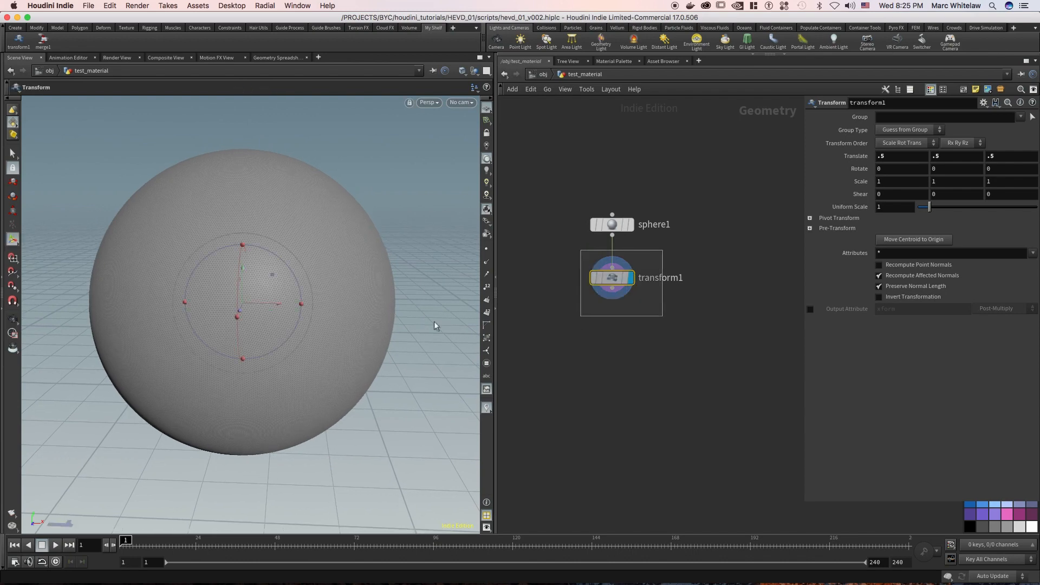
key(space+5)
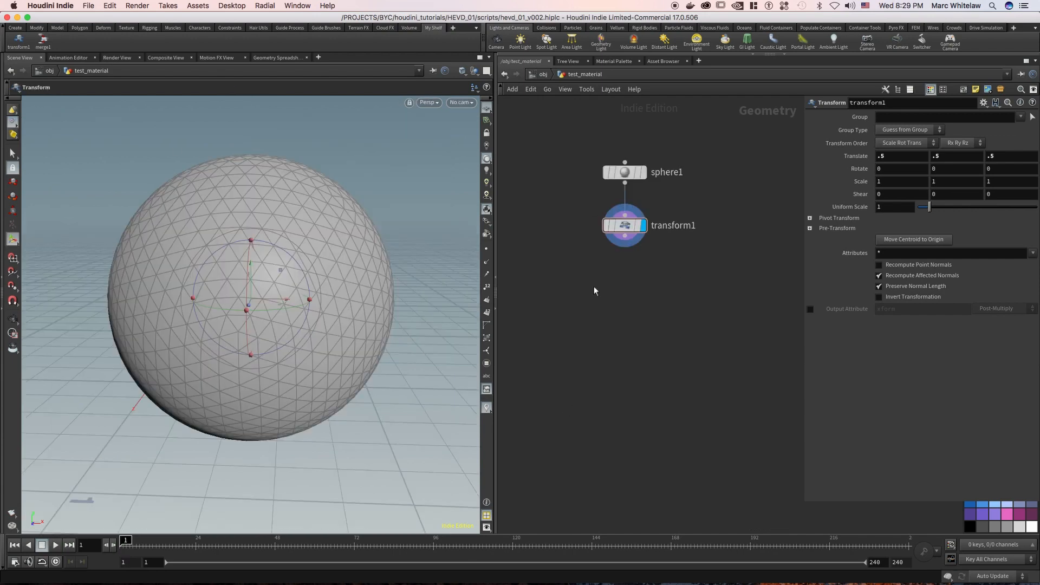
Step: Add an Attribute VOP node below the Transform node and connect the Transform output to its first input
middle_drag(616, 283, 647, 278)
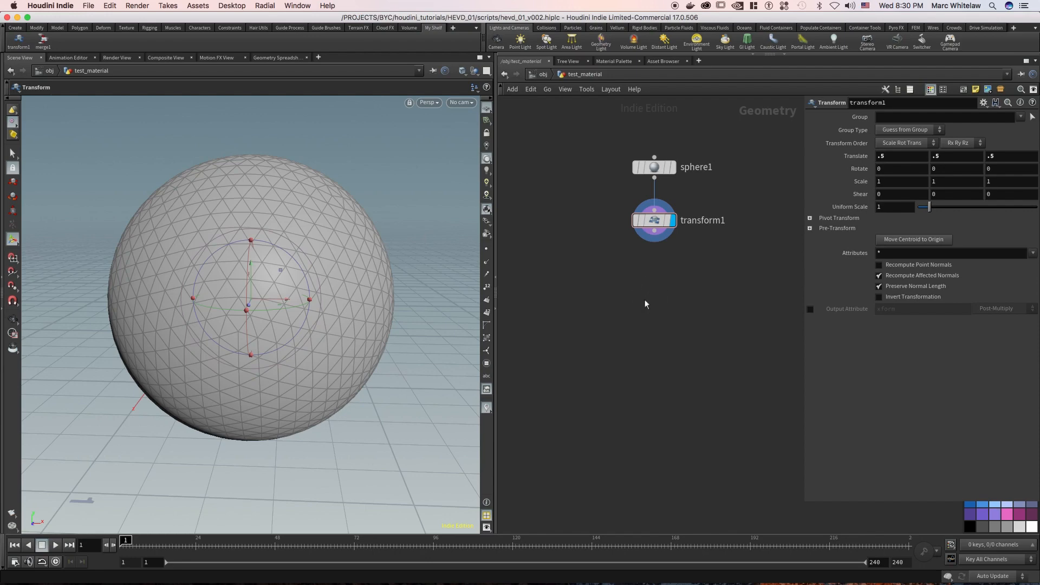
key(Tab)
mouse_move(648, 298)
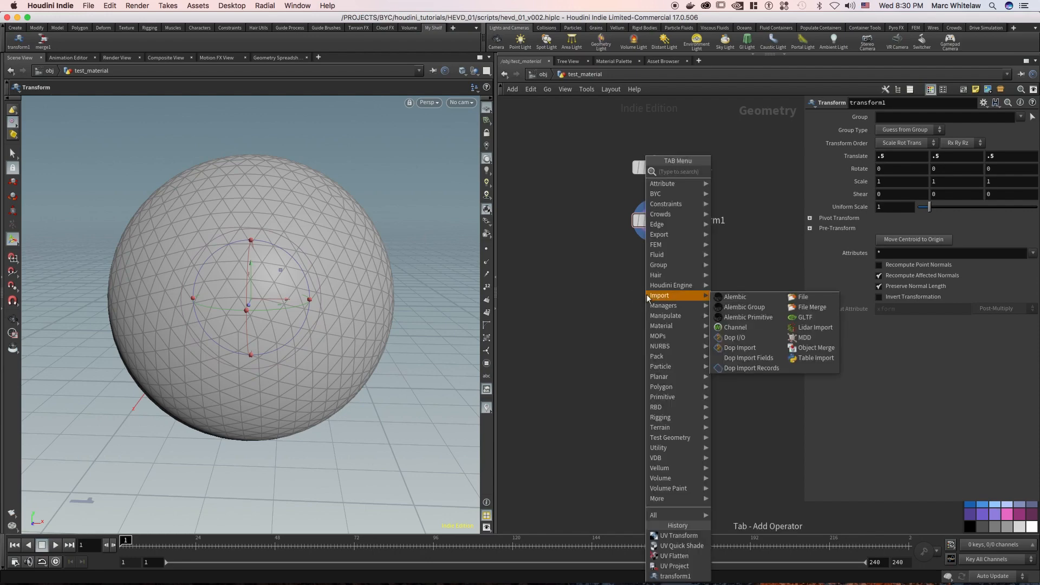
text(att)
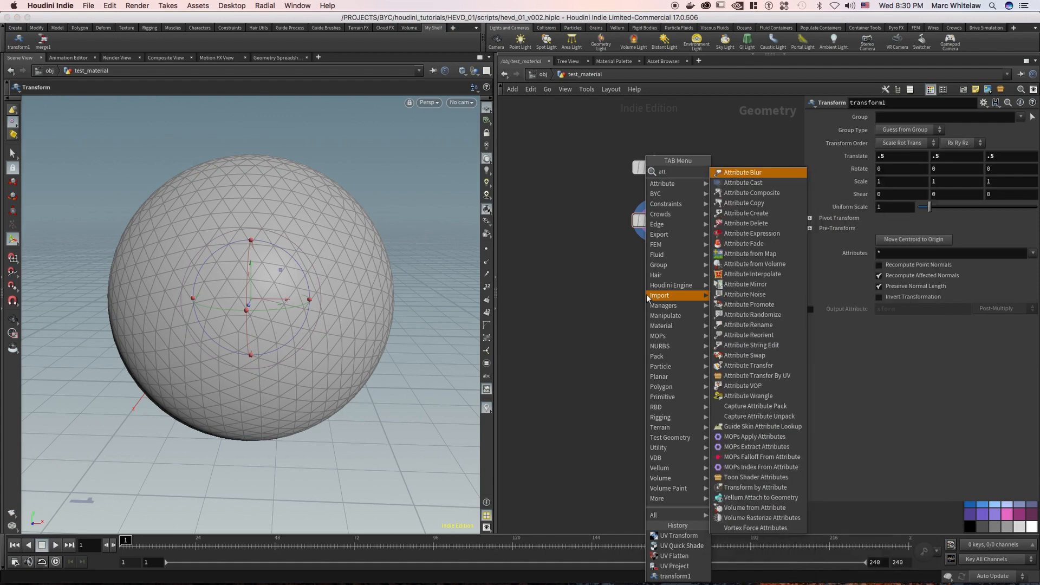
text(v)
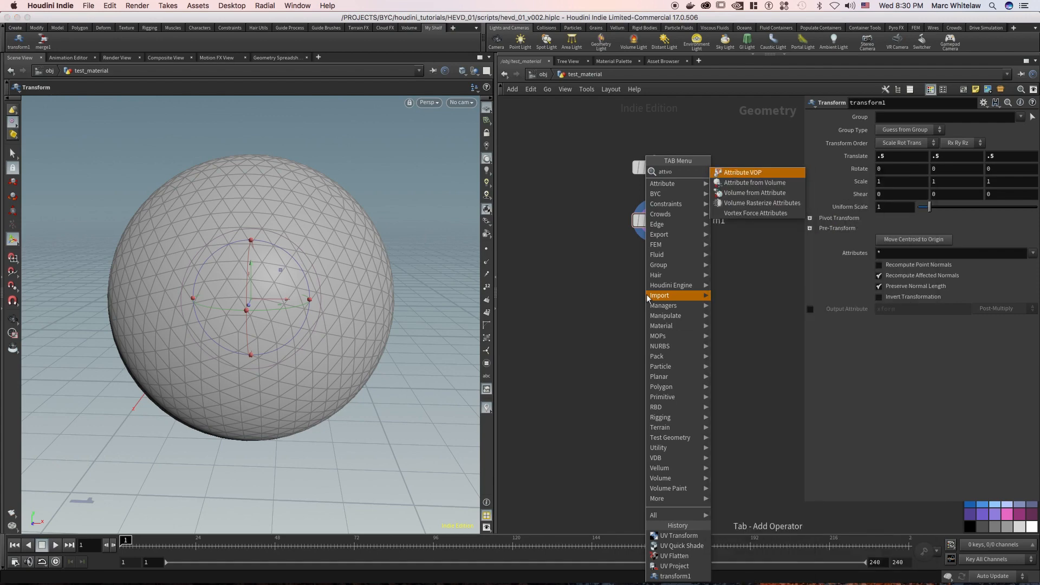
text(o)
key(Return)
click(655, 282)
drag(643, 273, 654, 232)
middle_drag(708, 244, 650, 290)
drag(601, 335, 602, 333)
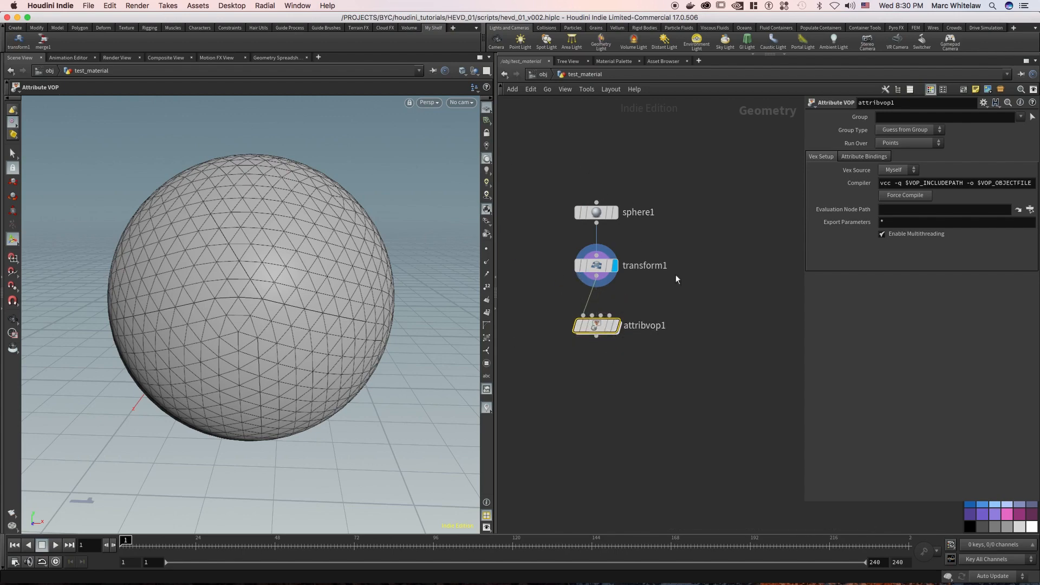
Step: Make the Attribute VOP node the displayed output of the network
drag(658, 294, 545, 365)
middle_drag(644, 301, 681, 301)
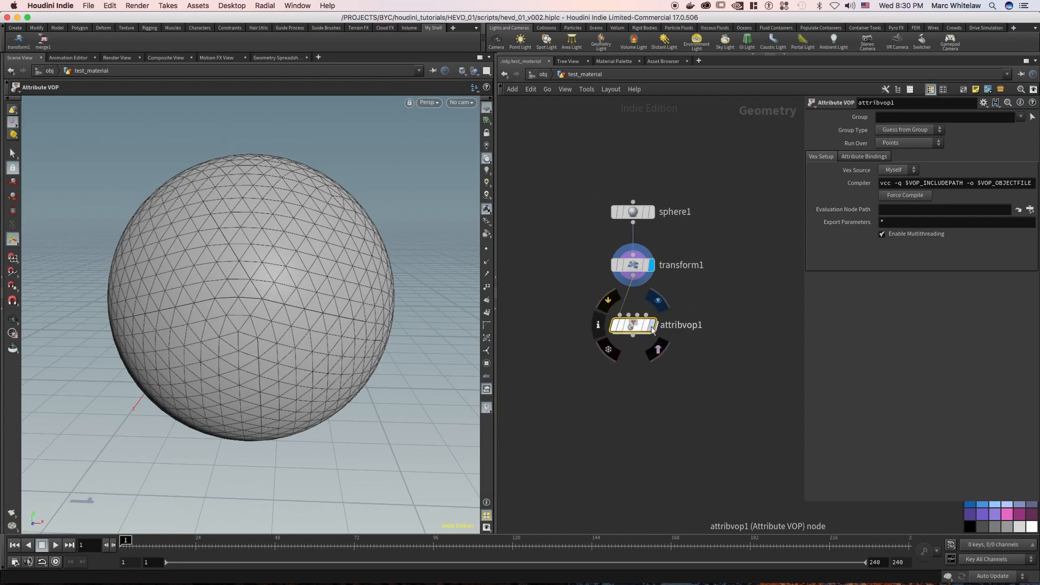
click(654, 332)
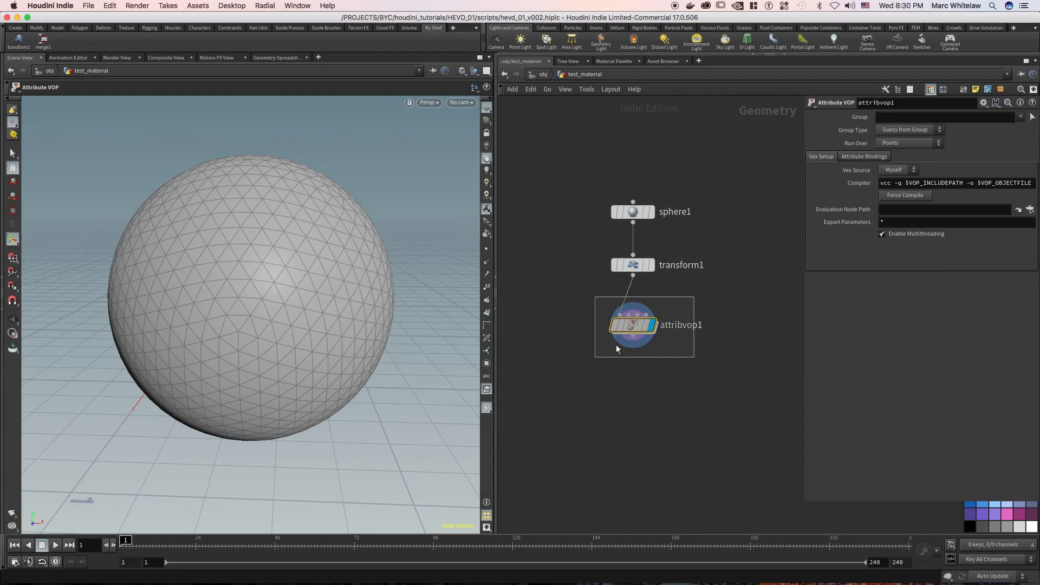
mouse_move(639, 332)
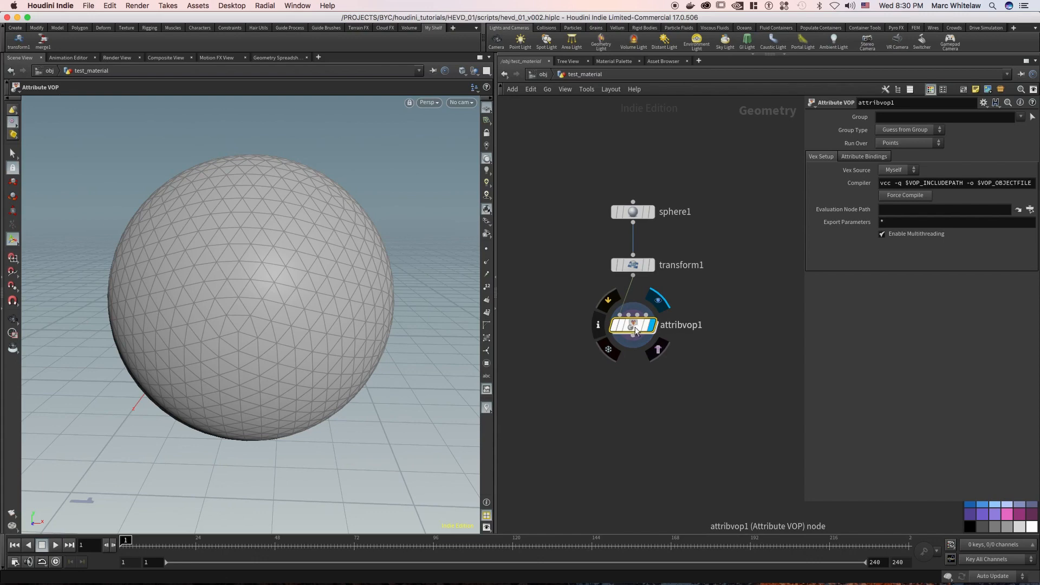
Step: Open the Attribute VOP network and arrange its global parameters node and output node side by side
double_click(635, 331)
key(h)
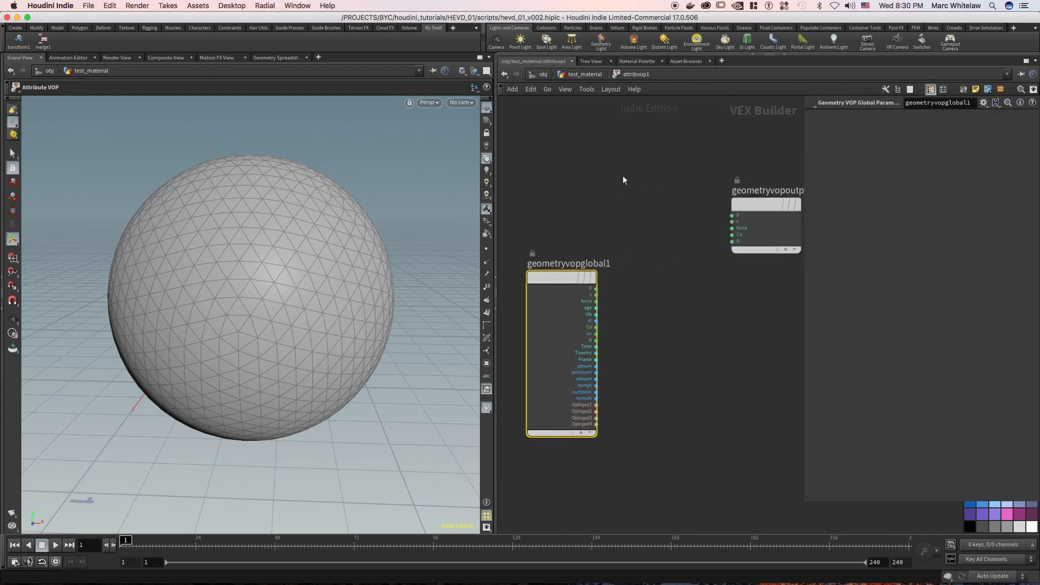
scroll(632, 184, down, 2)
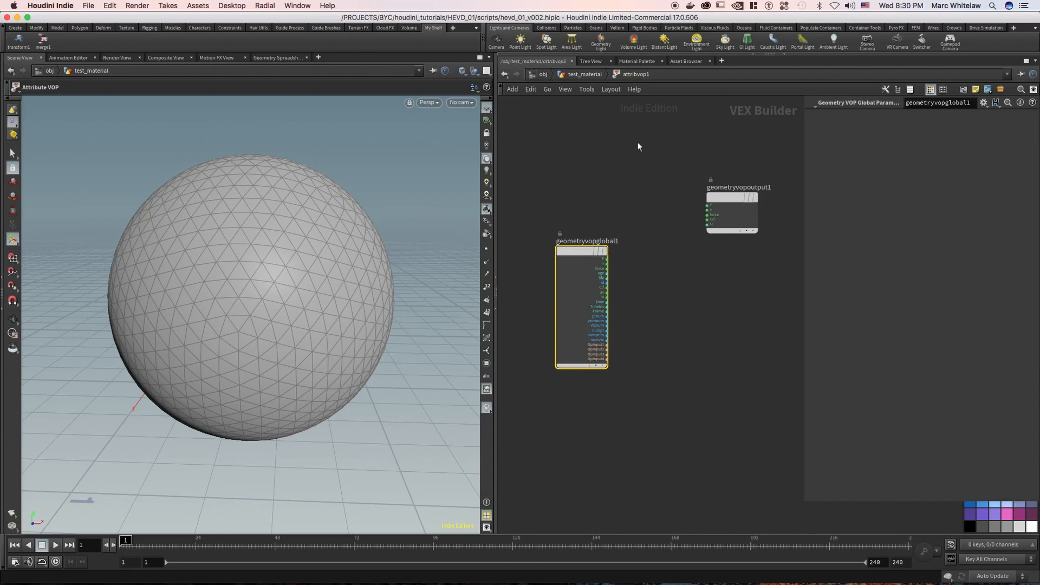
drag(627, 218, 549, 385)
drag(580, 246, 539, 194)
drag(608, 163, 523, 346)
mouse_move(619, 165)
middle_down()
mouse_move(645, 177)
mouse_move(625, 181)
middle_up()
drag(681, 181, 779, 272)
Step: Examine the attributes listed on the global parameters node and the output node
middle_drag(600, 187, 658, 178)
scroll(613, 178, up, 4)
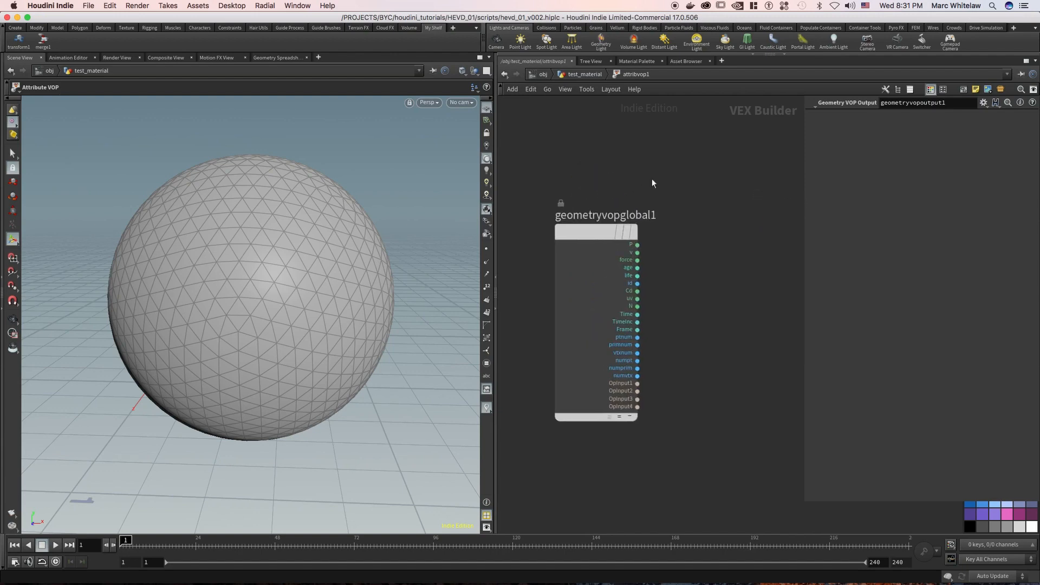
drag(665, 186, 543, 434)
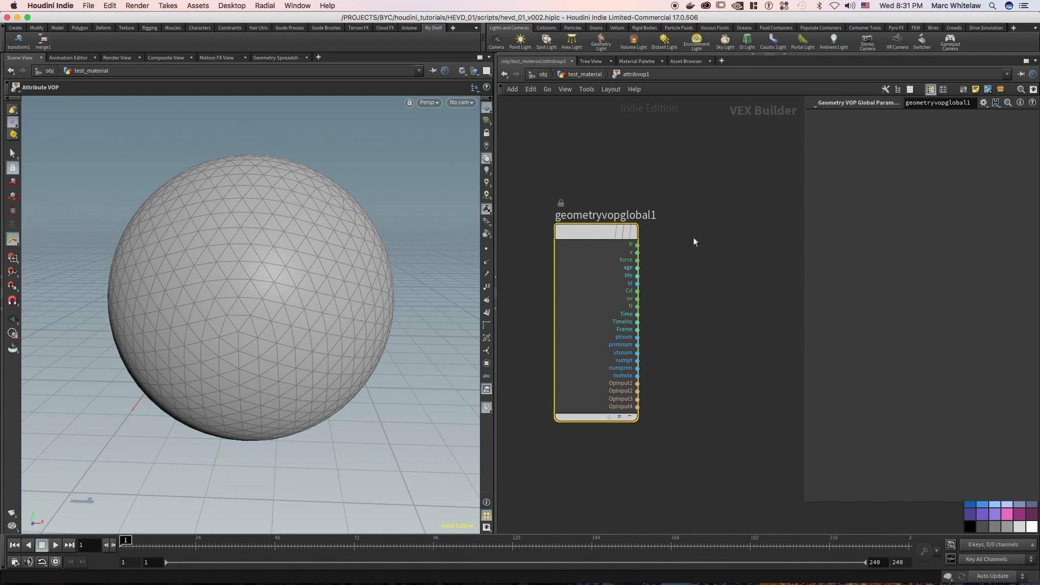
middle_drag(677, 223, 571, 240)
right_drag(642, 228, 658, 213)
drag(663, 215, 604, 240)
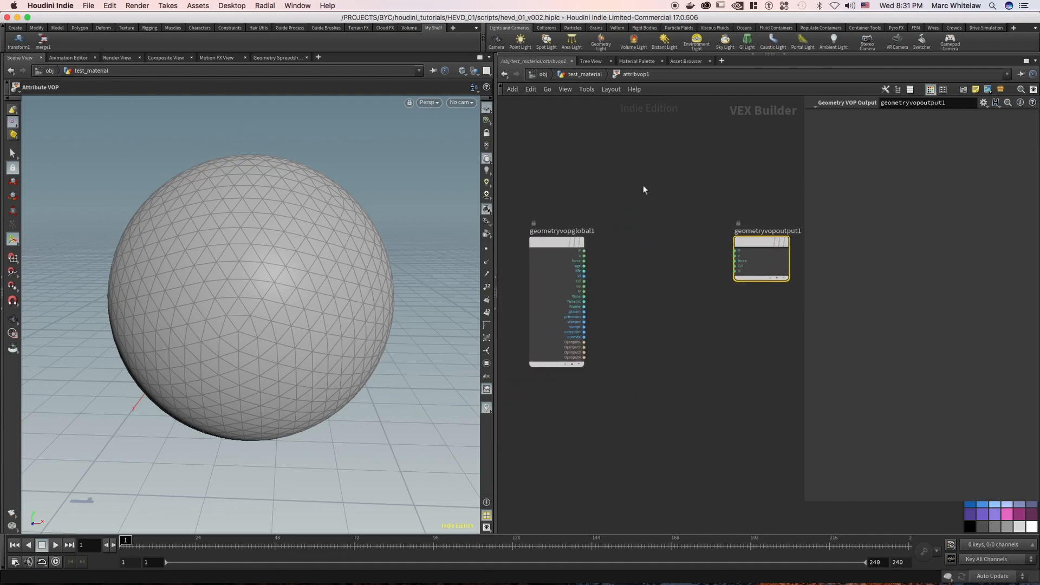
Step: Return to the test_material network and set the sphere node's frequency to 100
click(585, 74)
drag(684, 183, 595, 232)
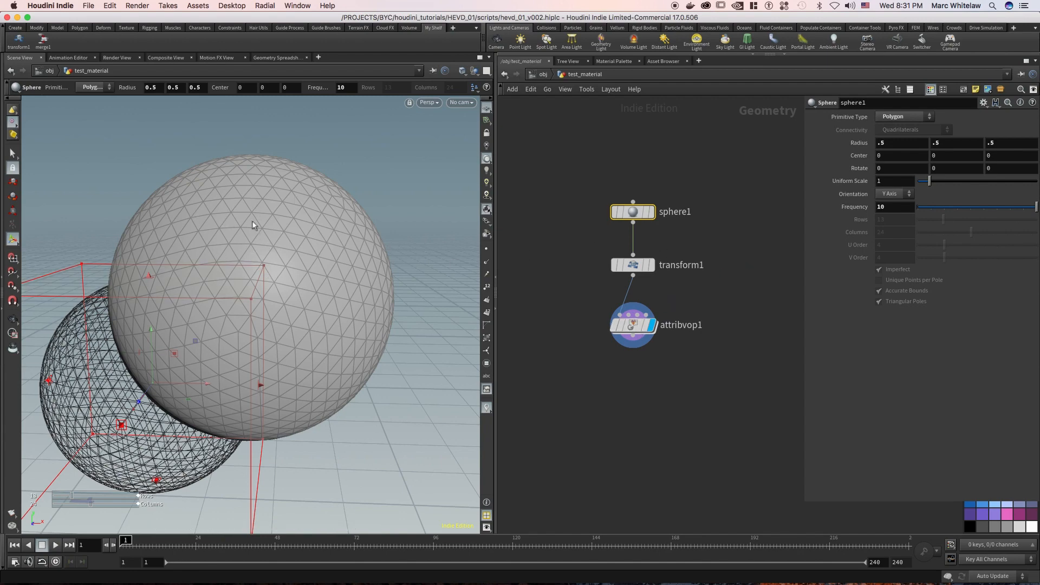
key(Right)
text(0)
key(Return)
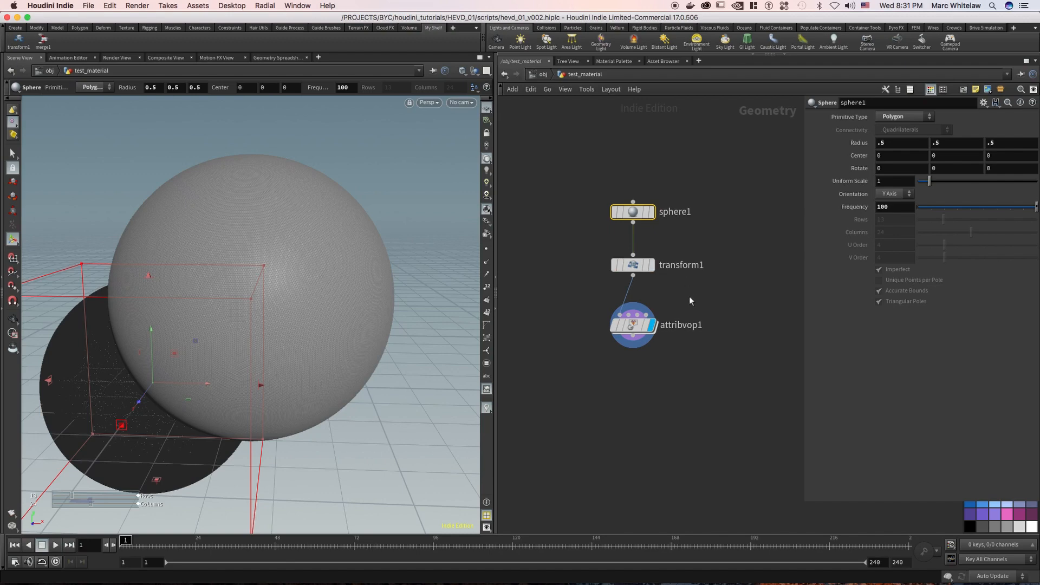
Step: Reopen the Attribute VOP network and examine the surface of the denser sphere in the viewport
click(632, 325)
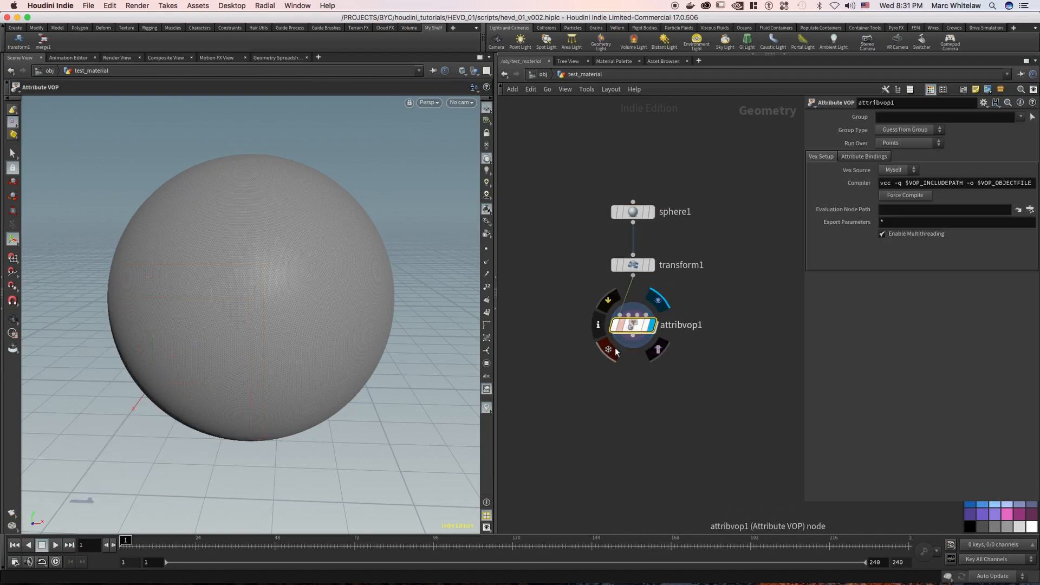
key(Return)
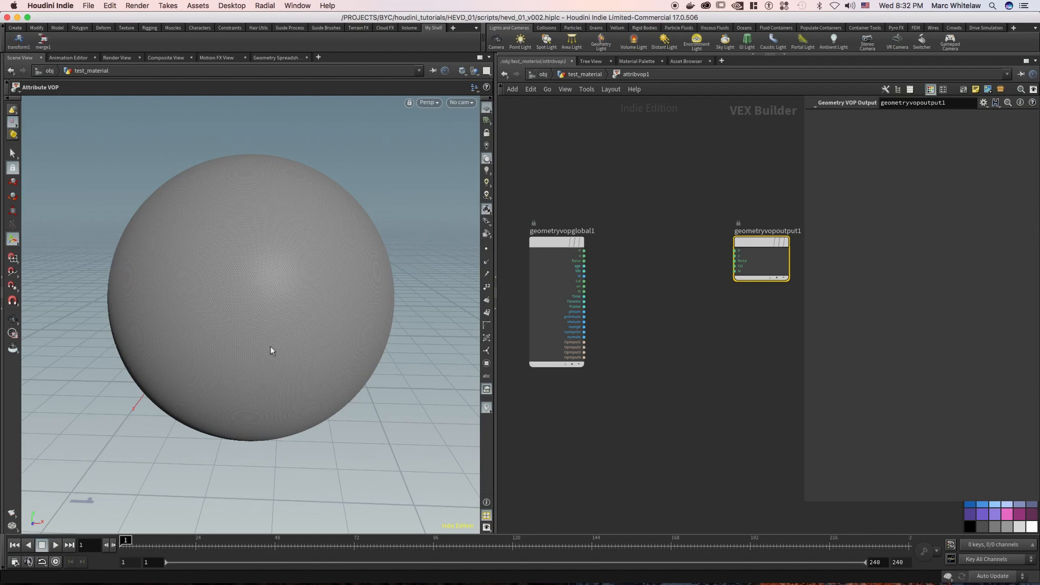
key(space)
middle_drag(261, 271, 246, 282)
right_drag(274, 291, 255, 298)
middle_drag(254, 298, 211, 271)
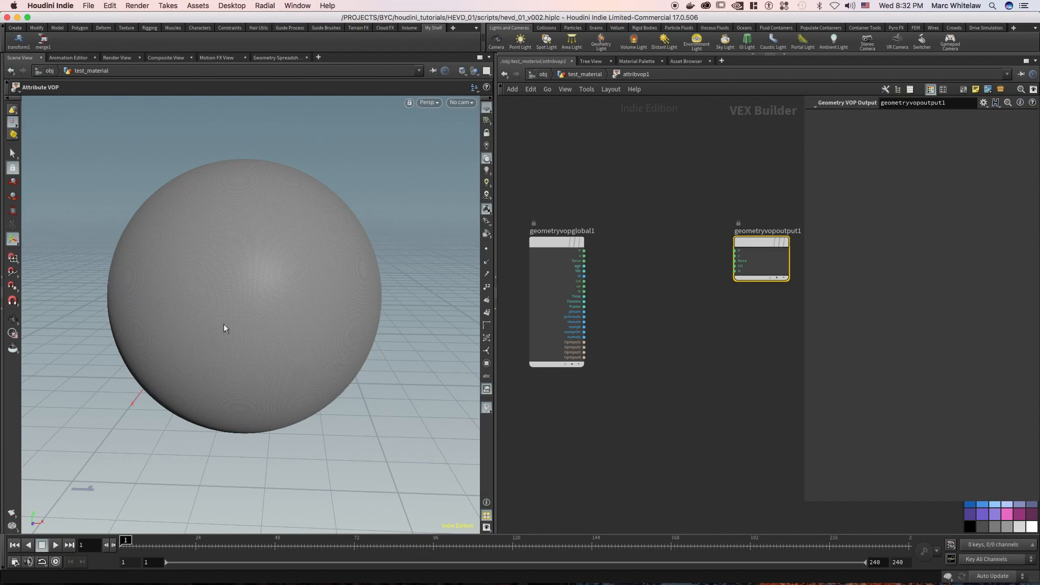
drag(235, 303, 295, 287)
mouse_move(639, 181)
middle_down()
mouse_move(650, 186)
mouse_move(628, 165)
middle_up()
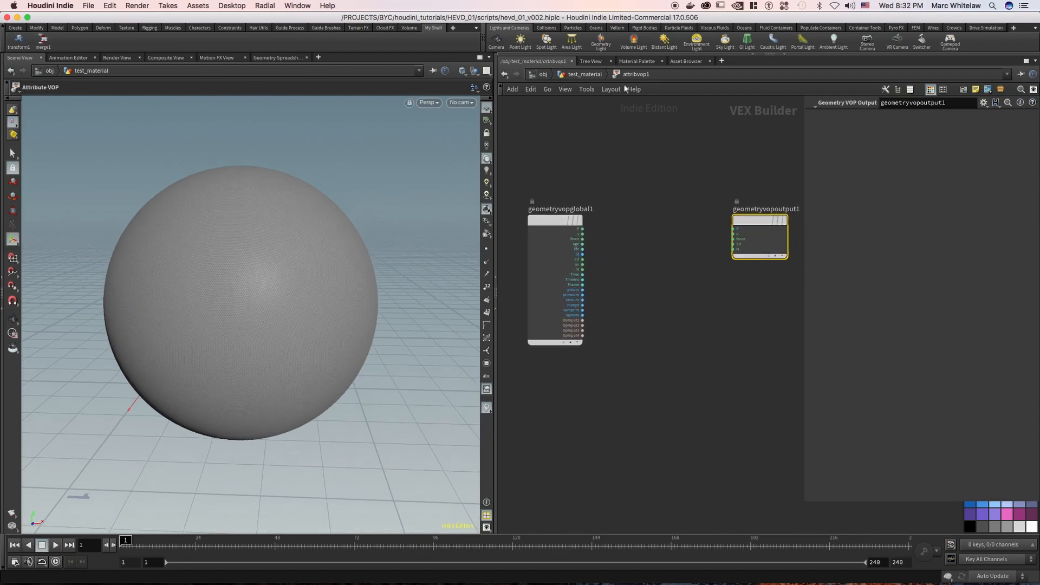
Step: Add a Turbulent Noise node between the global parameters node and the output node
click(636, 272)
key(Tab)
text(tur)
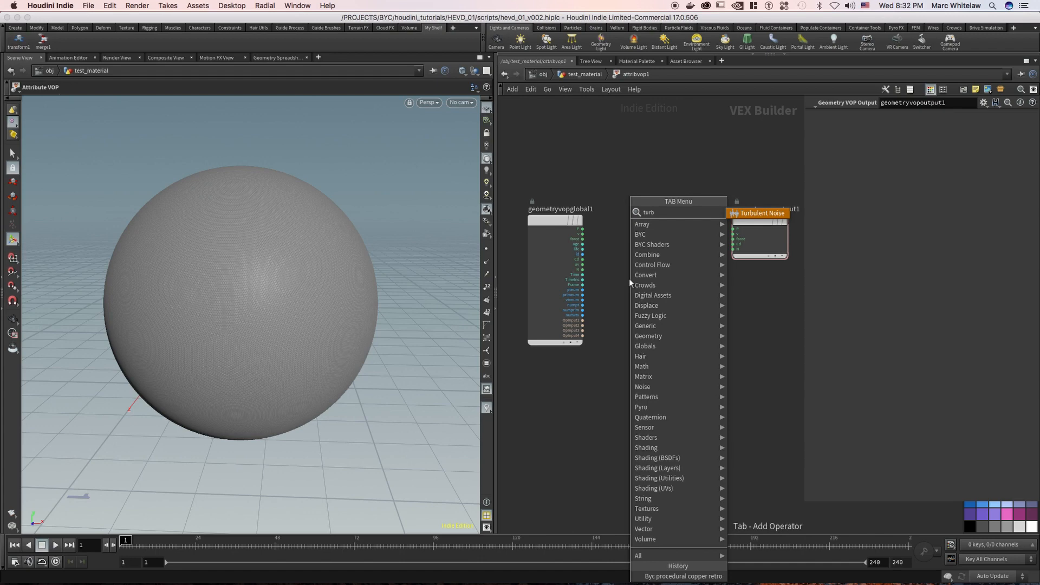
text(b)
key(Return)
click(633, 203)
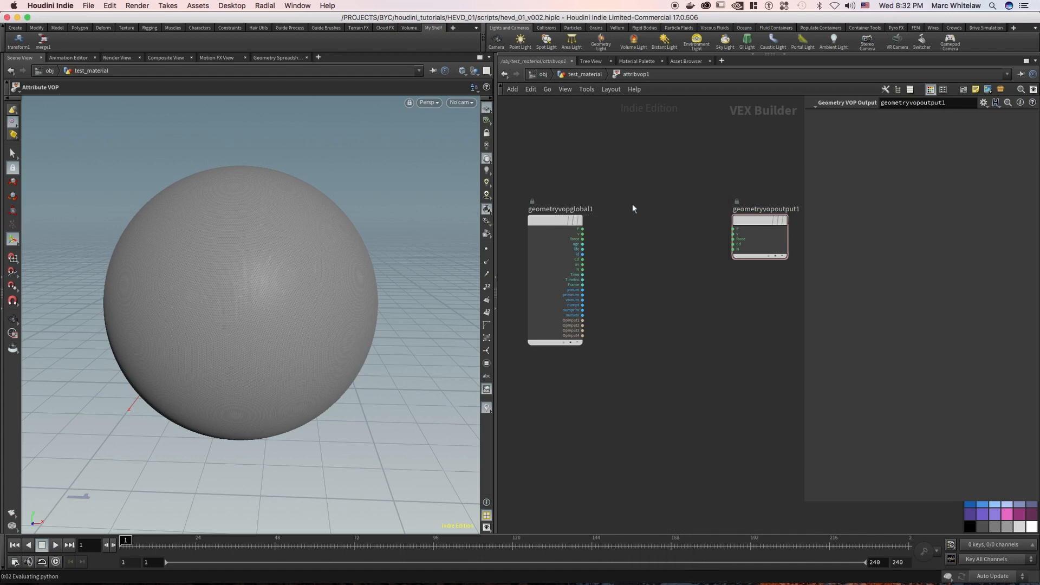
middle_drag(609, 167, 647, 158)
drag(623, 172, 554, 358)
drag(597, 213, 571, 214)
click(677, 237)
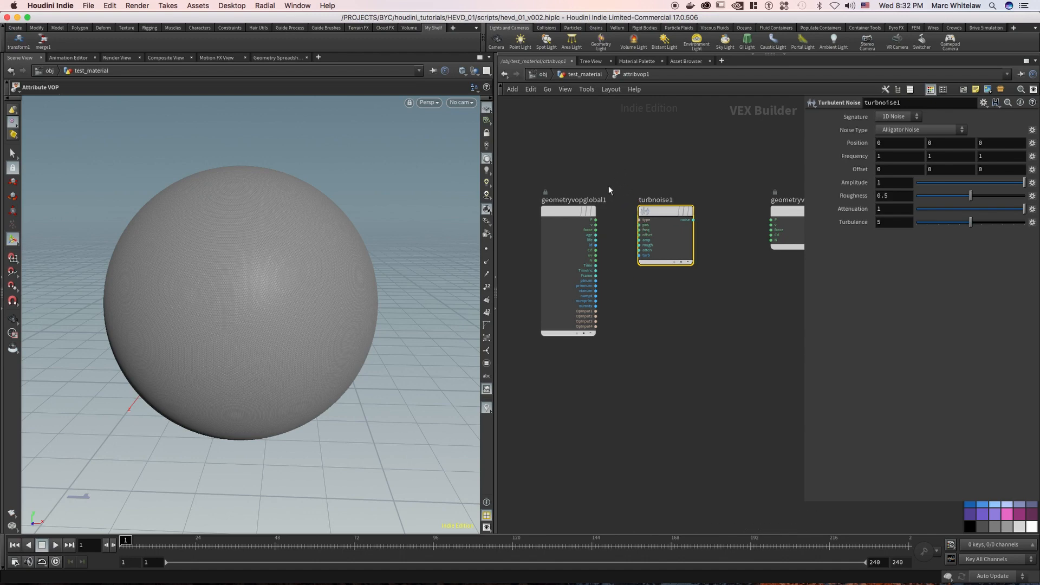
Step: Connect the global P output to the Turbulent Noise pos input, and the noise output to the output node's Cd input
drag(614, 174, 703, 295)
drag(610, 169, 534, 380)
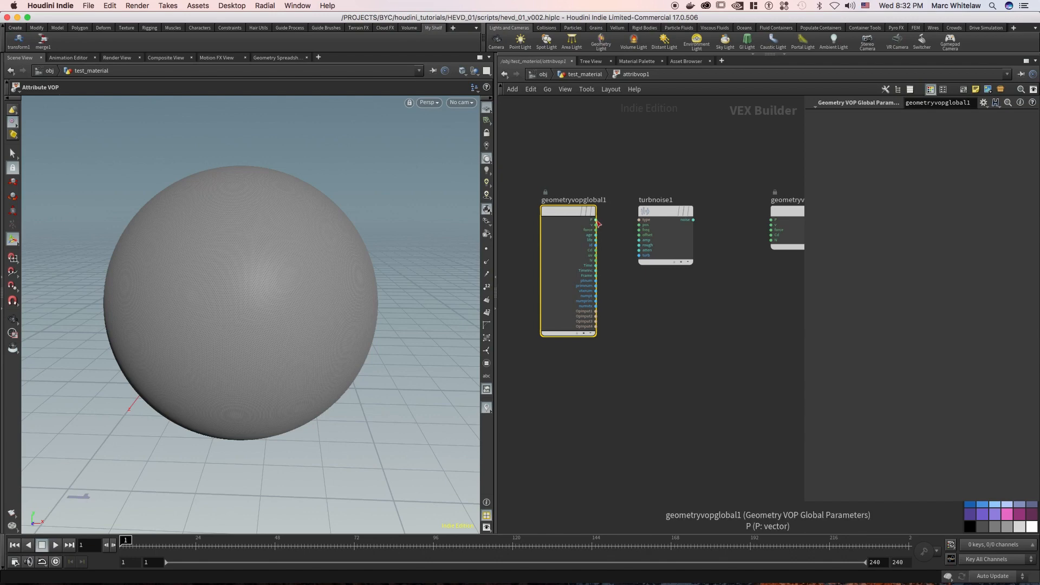
drag(598, 222, 642, 230)
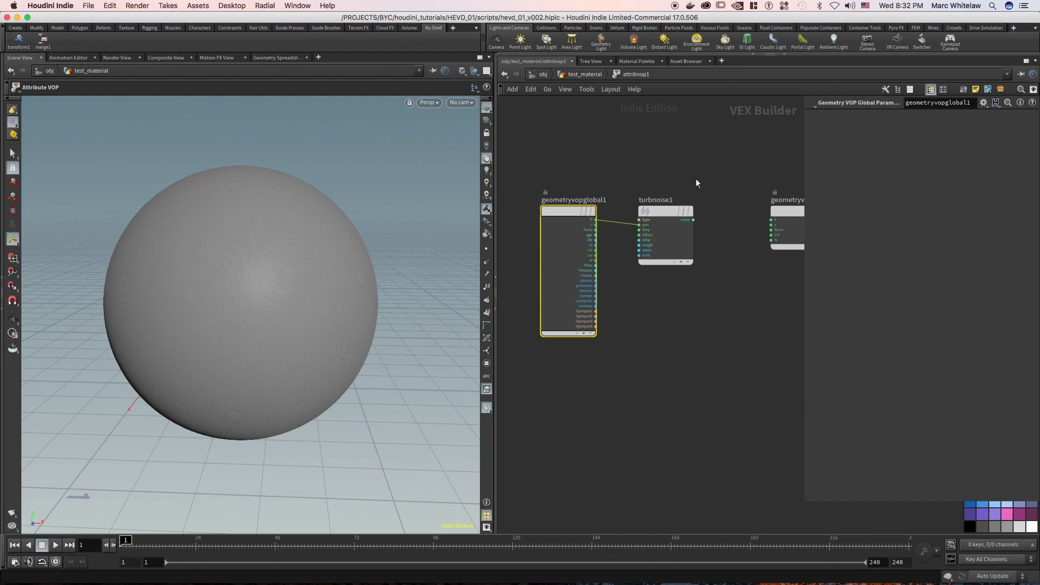
scroll(658, 167, right, 3)
click(608, 250)
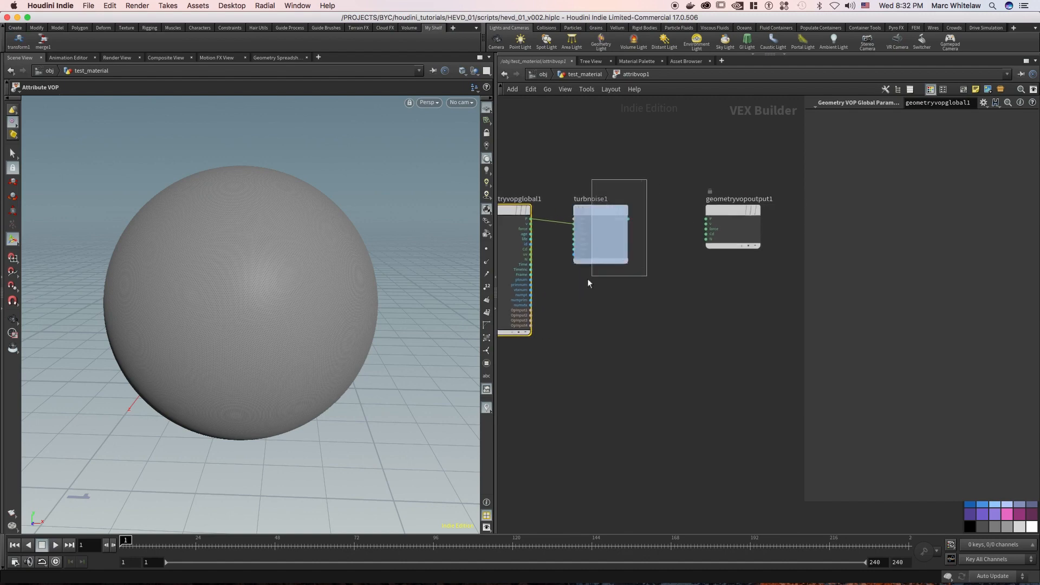
drag(629, 220, 707, 239)
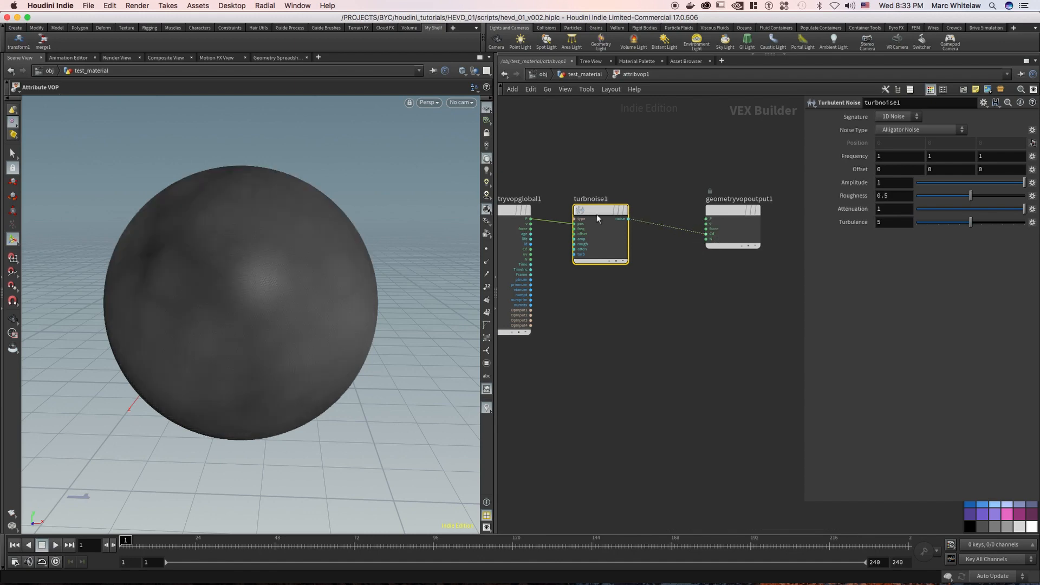
Step: Examine the noise pattern on the sphere from several angles and distances
scroll(345, 191, down, 3)
alt+drag(269, 262, 347, 257)
alt+middle_drag(258, 248, 333, 243)
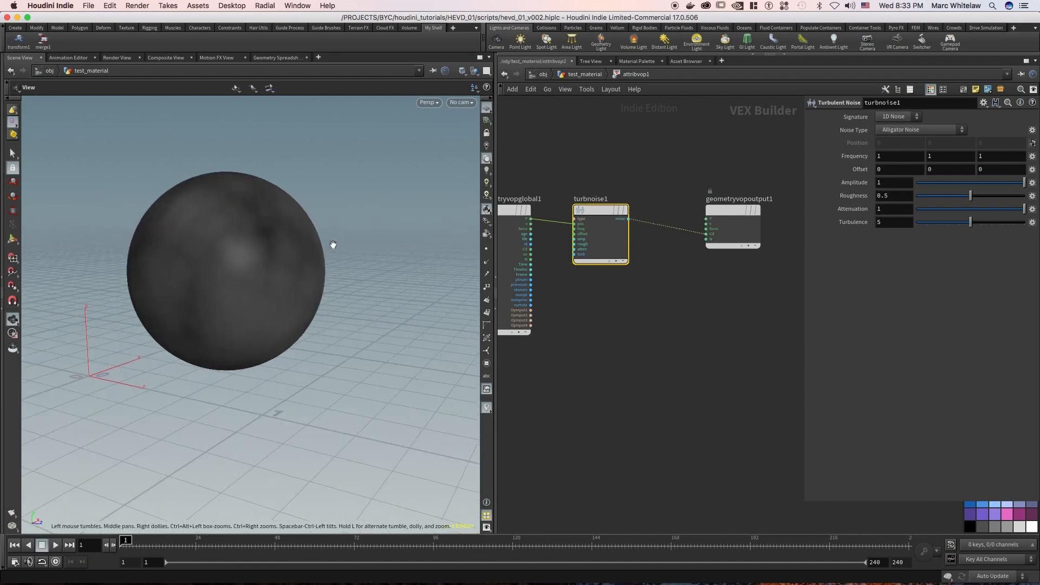
right_drag(235, 255, 204, 283)
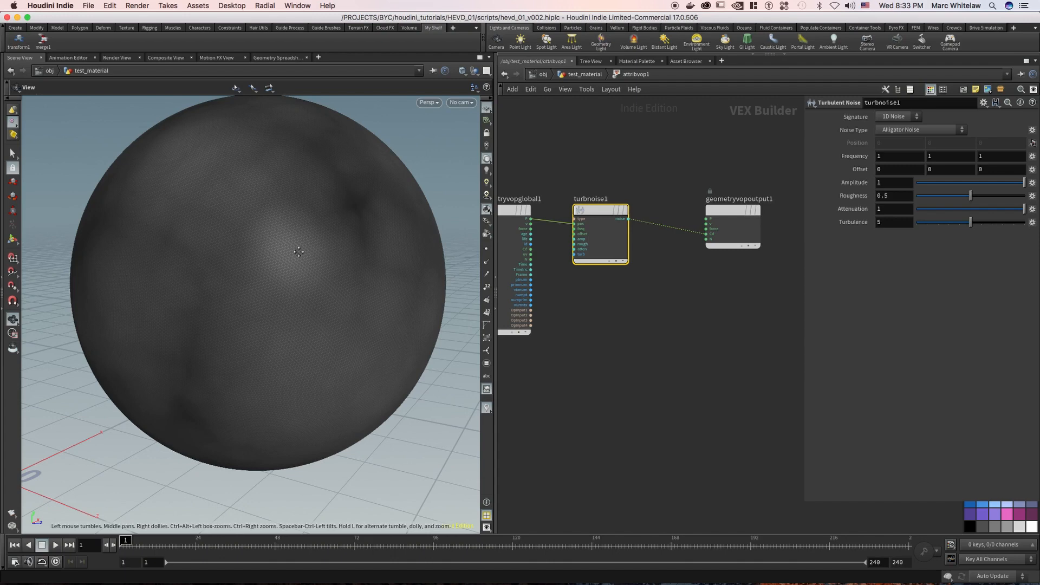
mouse_move(204, 283)
mouse_down()
mouse_move(283, 262)
mouse_move(304, 269)
mouse_move(228, 271)
mouse_up()
Step: Move the global parameters node farther from the Turbulent Noise node to widen the gap between them
drag(642, 181, 580, 299)
middle_drag(597, 300, 652, 272)
drag(525, 157, 613, 337)
right_drag(620, 286, 612, 252)
click(581, 217)
drag(581, 216, 537, 216)
middle_drag(600, 197, 584, 188)
drag(585, 189, 631, 252)
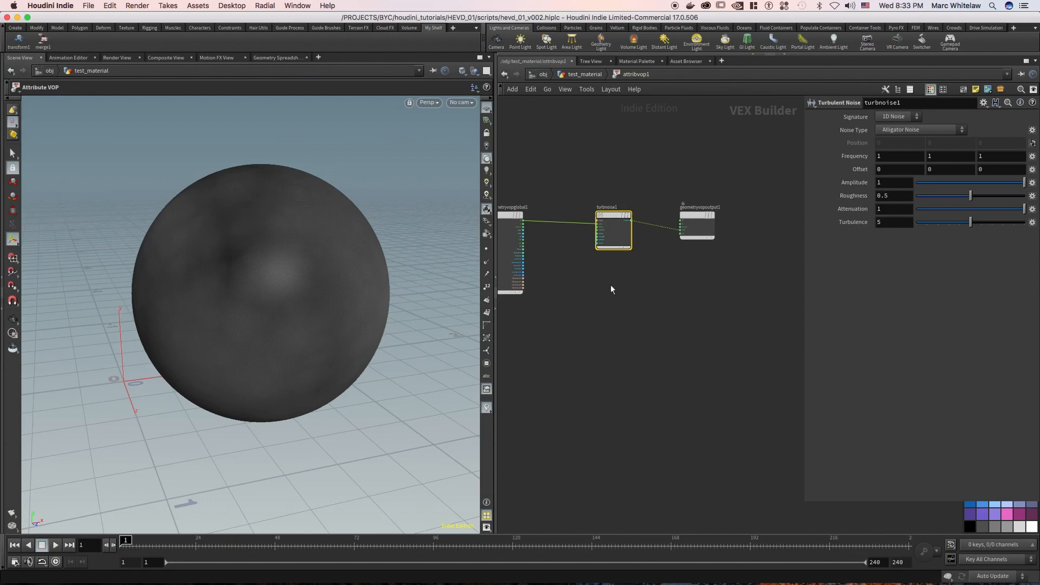
Step: Search the available nodes for "noise" to review the noise types, and close the list without adding one
key(Tab)
mouse_move(616, 284)
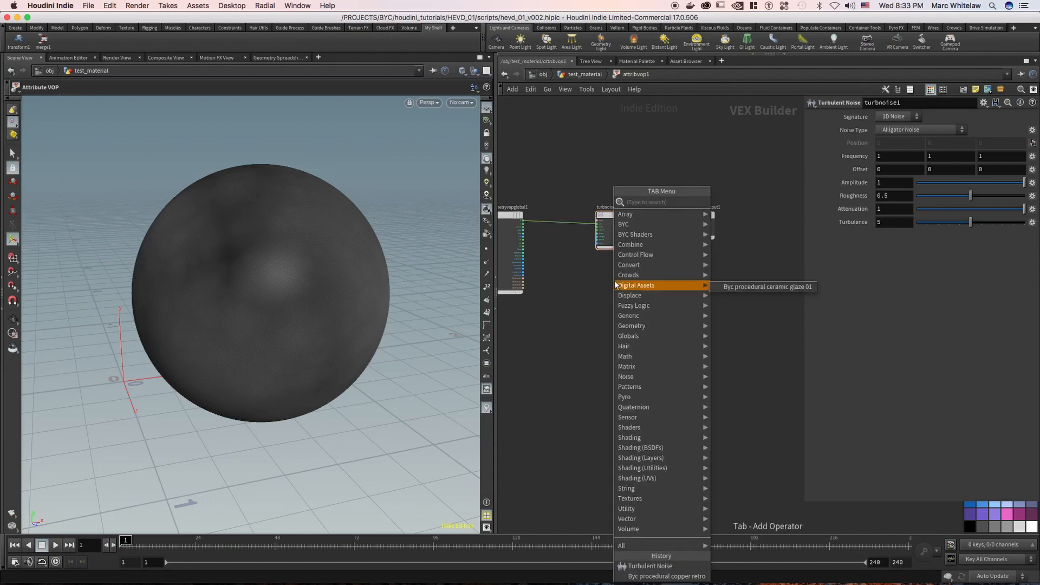
text(noise)
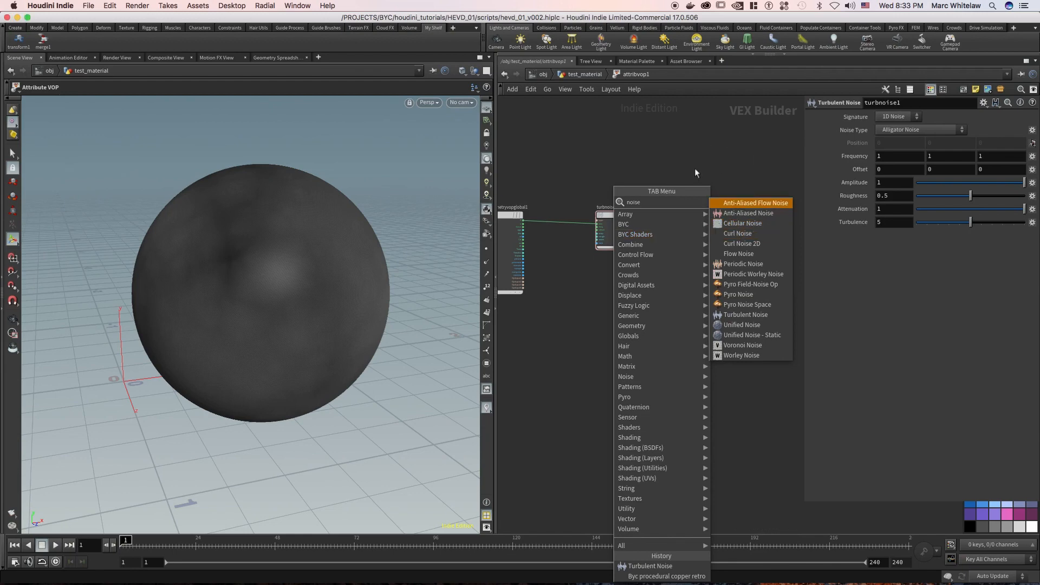
key(Escape)
Step: Move the output node farther from the Turbulent Noise node to make room between them
drag(640, 183, 584, 276)
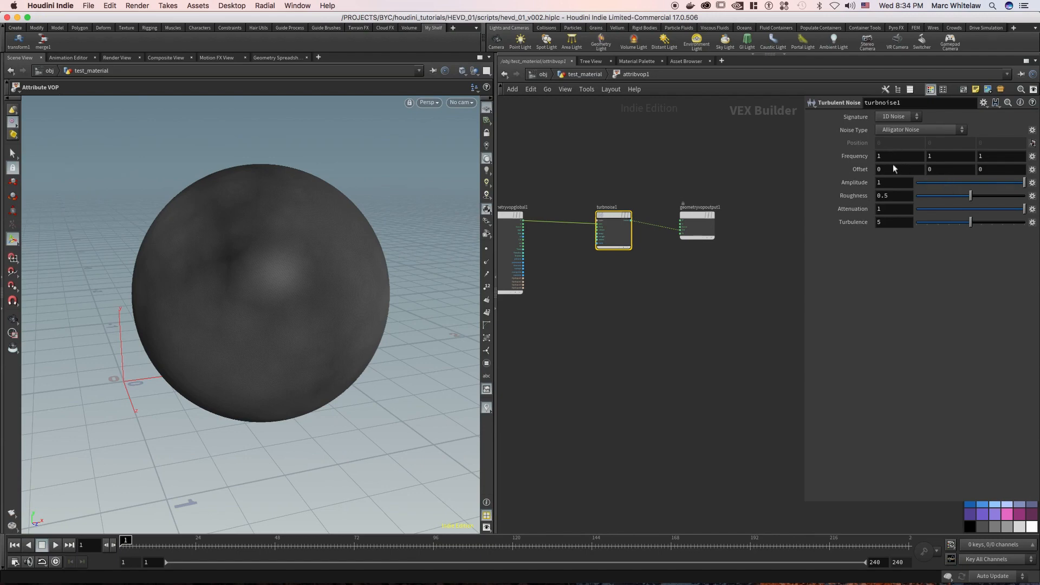
drag(672, 182, 717, 273)
drag(700, 216, 724, 215)
key(h)
drag(644, 247, 683, 174)
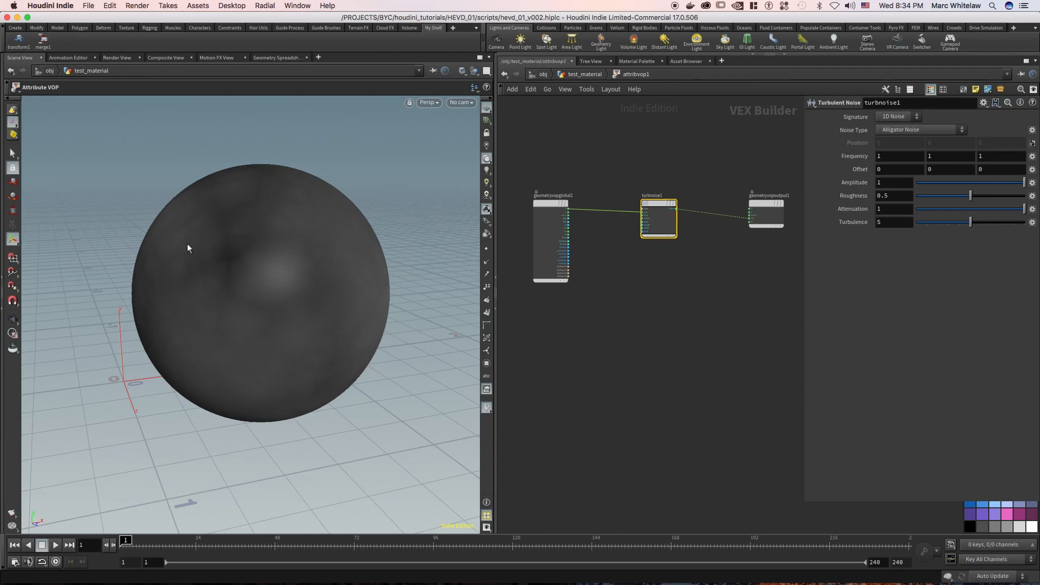
key(Escape)
drag(278, 271, 301, 251)
middle_drag(301, 251, 330, 230)
right_drag(233, 287, 292, 266)
middle_drag(662, 161, 555, 174)
drag(661, 215, 688, 220)
Step: Insert a Fit Range node on the wire between Turbulent Noise and the output node, level with its neighbours
click(599, 185)
key(Tab)
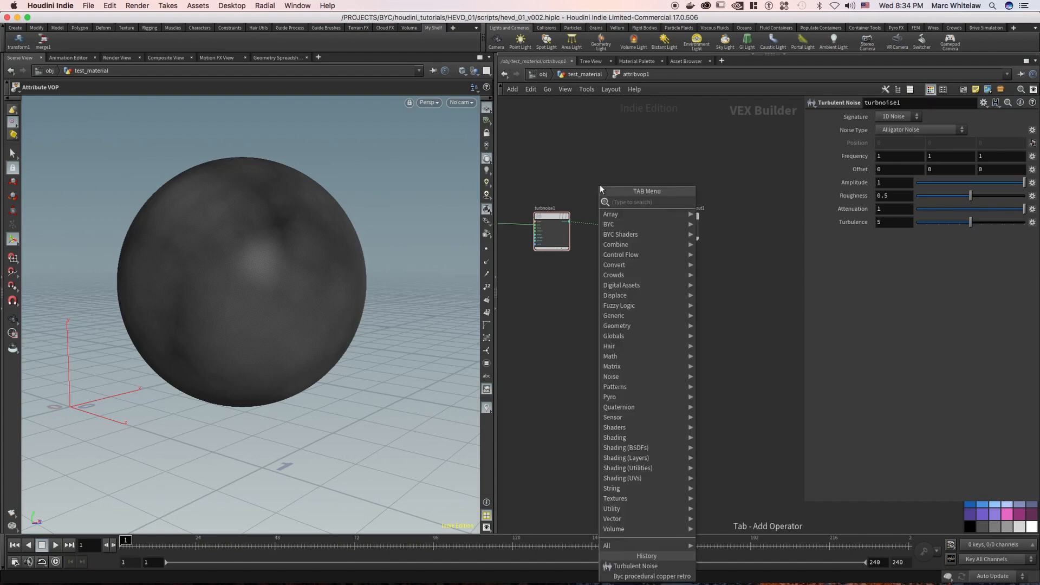
text(fitr)
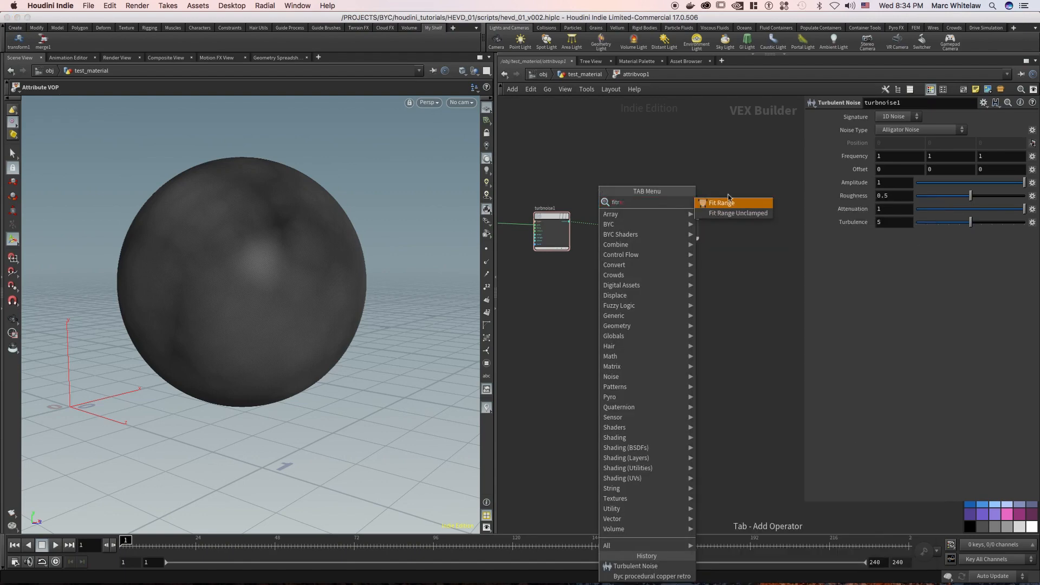
click(722, 204)
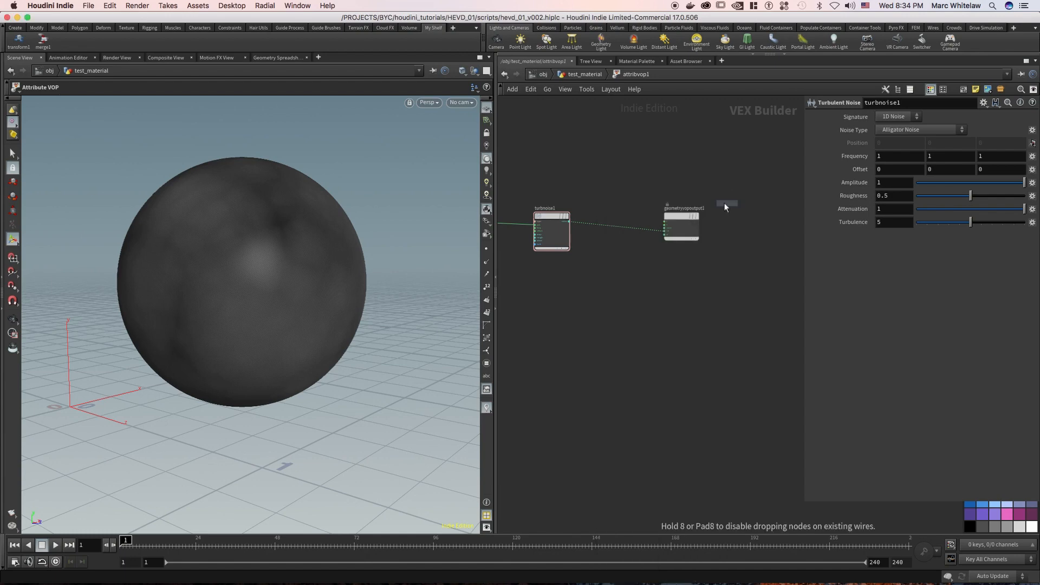
click(607, 226)
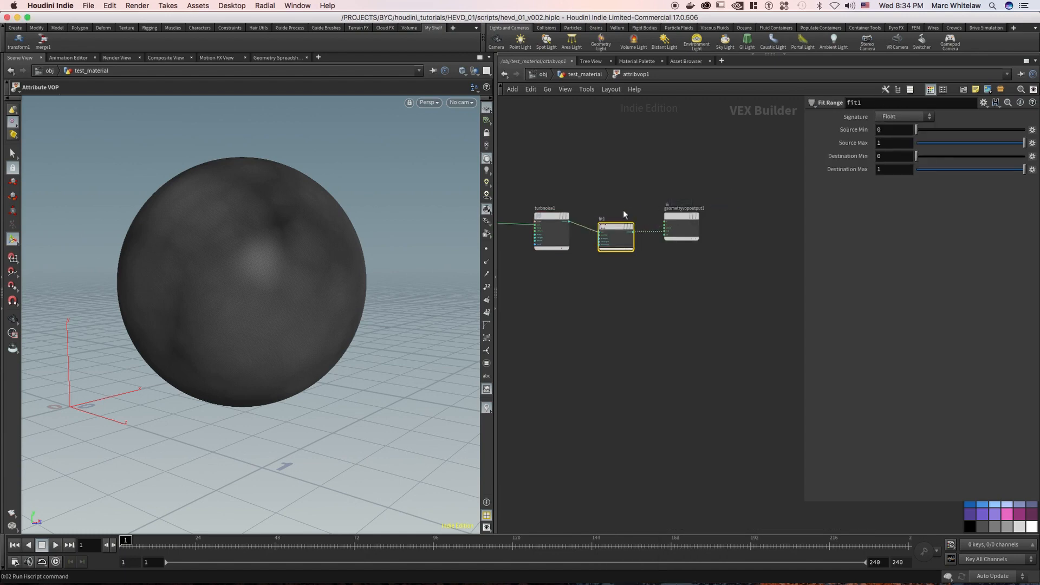
drag(616, 228, 616, 218)
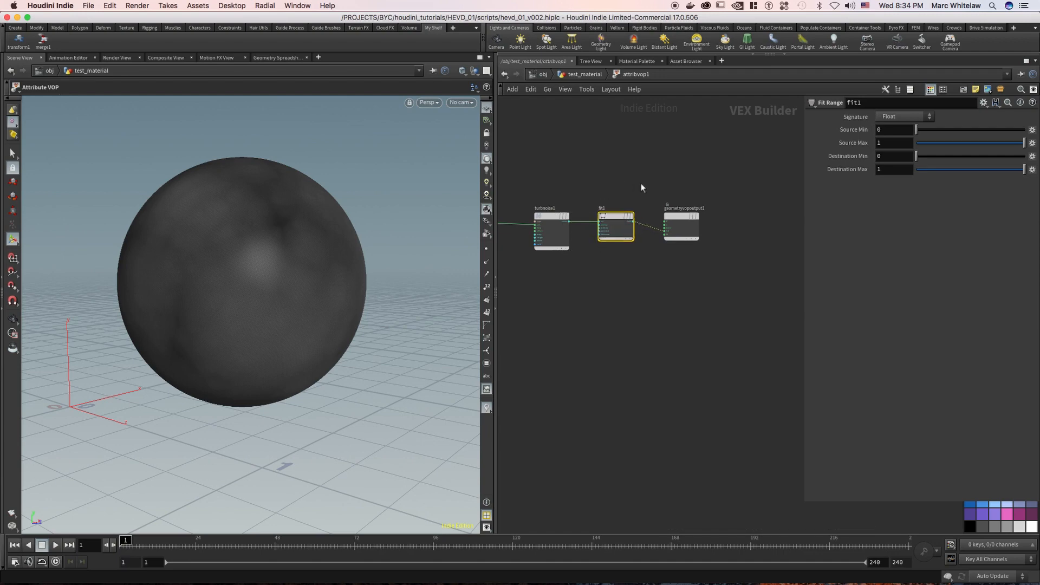
Step: Move the global parameters node closer to the Turbulent Noise node
middle_drag(627, 178, 683, 176)
drag(524, 215, 546, 211)
middle_drag(661, 177, 606, 186)
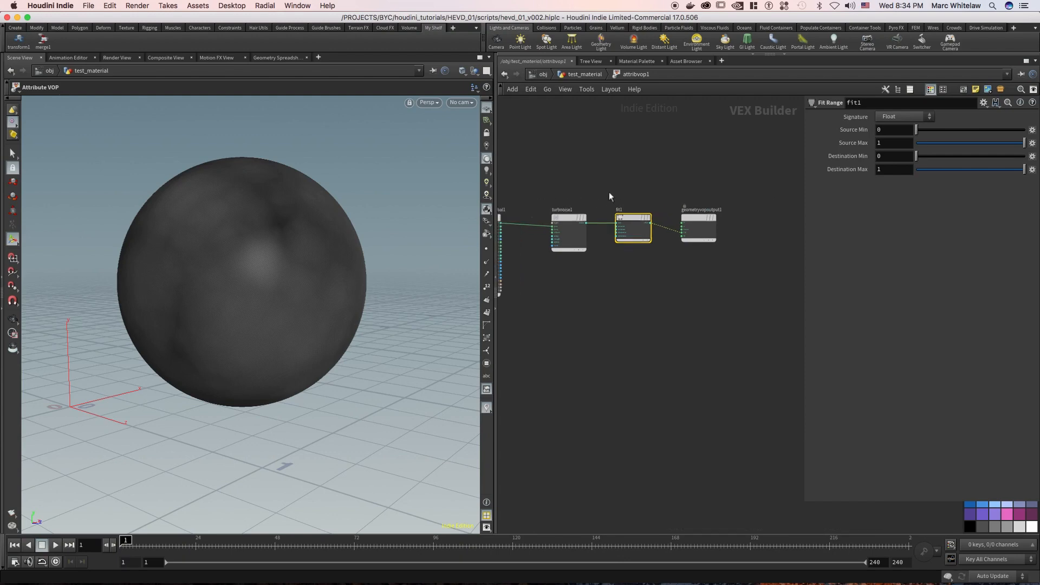
Step: Set the Fit Range node's Source Min to 0.113 and Source Max to about 0.263
drag(607, 188, 662, 271)
drag(651, 189, 637, 262)
drag(933, 132, 930, 133)
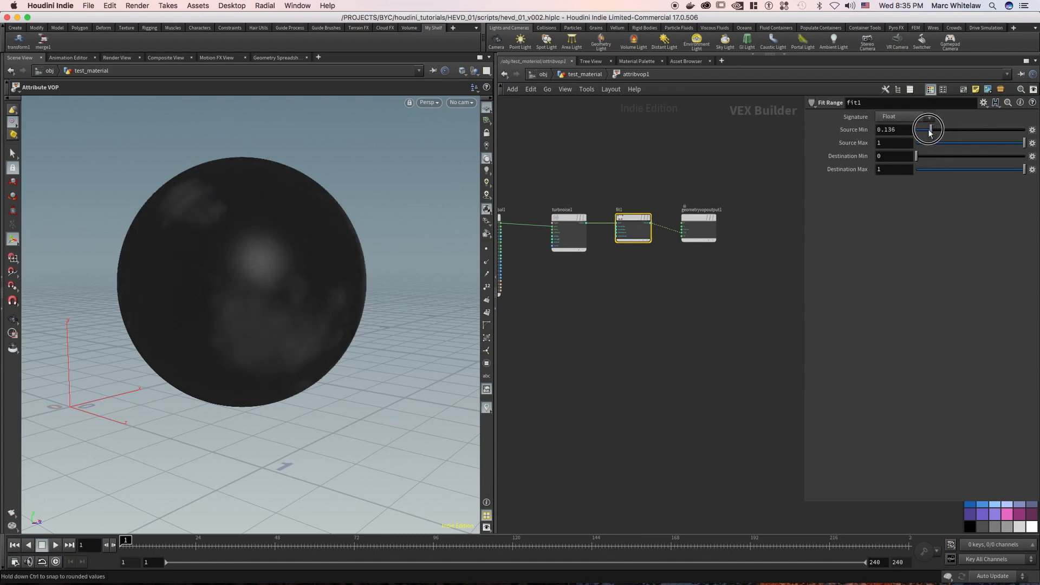
drag(1009, 143, 945, 150)
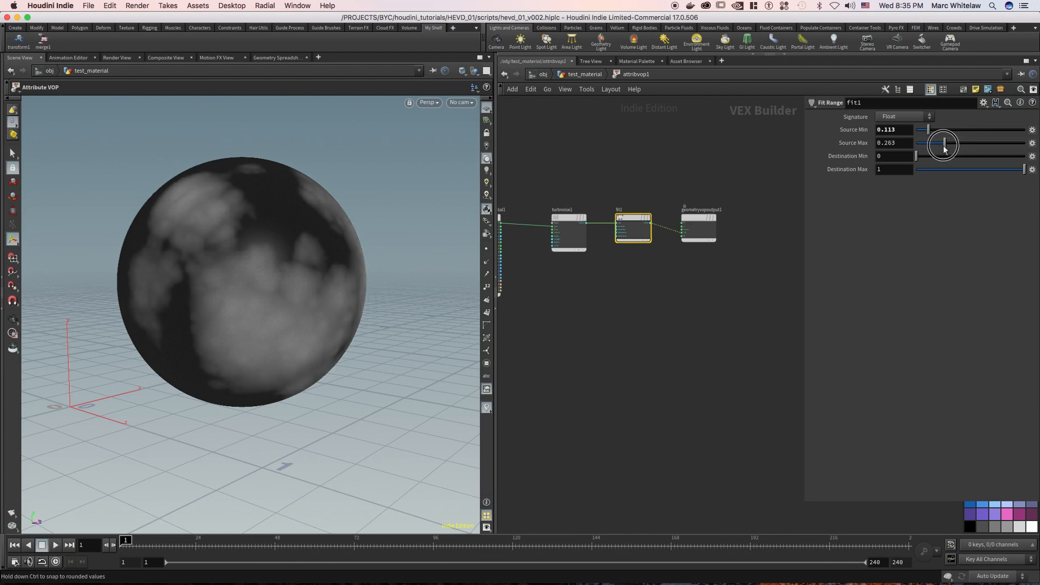
Step: Try Perlin Noise on the Turbulent Noise node, then set its noise type to Original Perlin Noise and check the sphere
middle_drag(575, 174, 640, 169)
drag(642, 179, 596, 266)
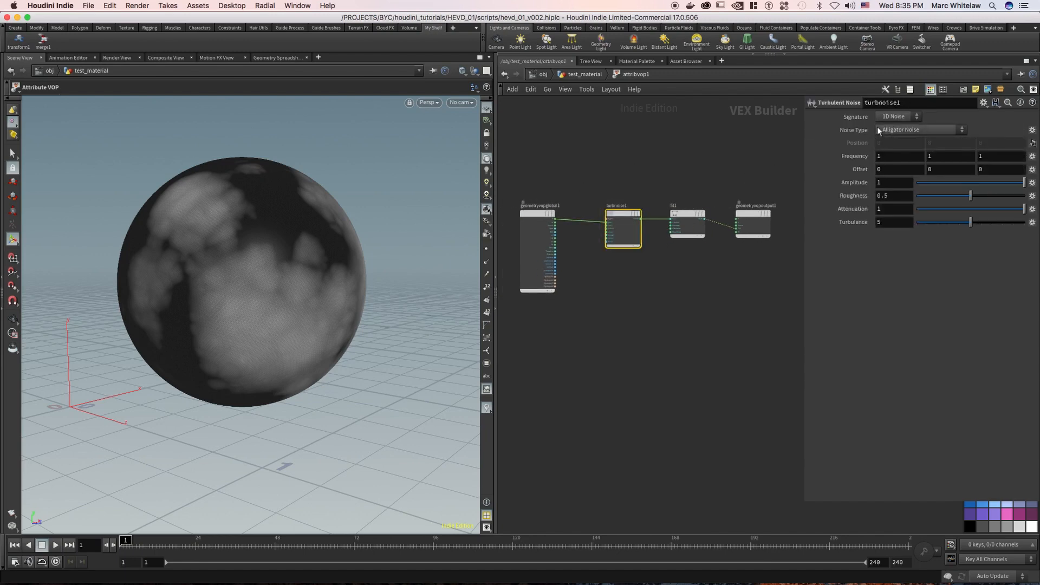
click(902, 129)
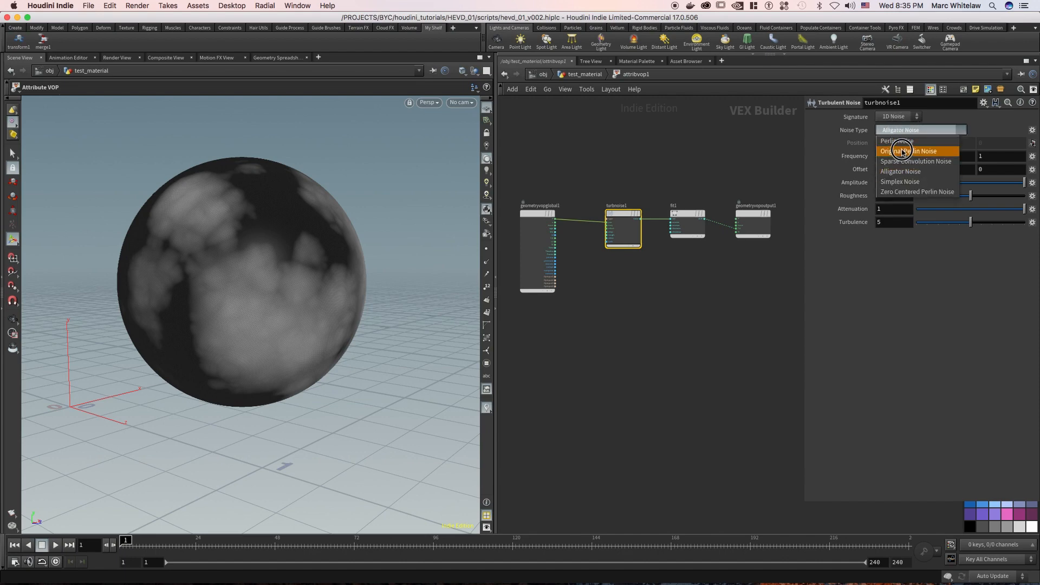
click(897, 142)
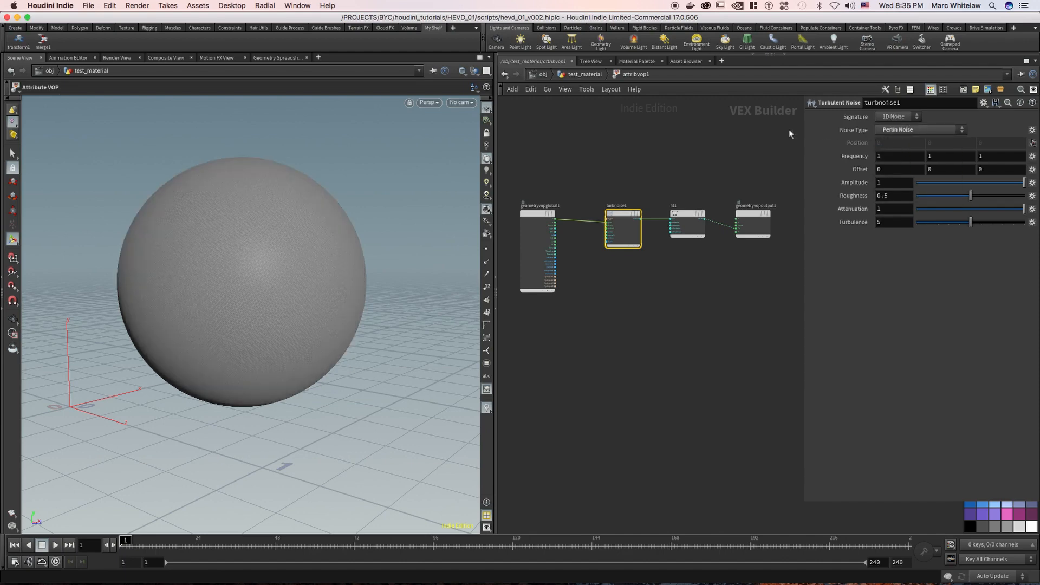
click(911, 131)
click(899, 151)
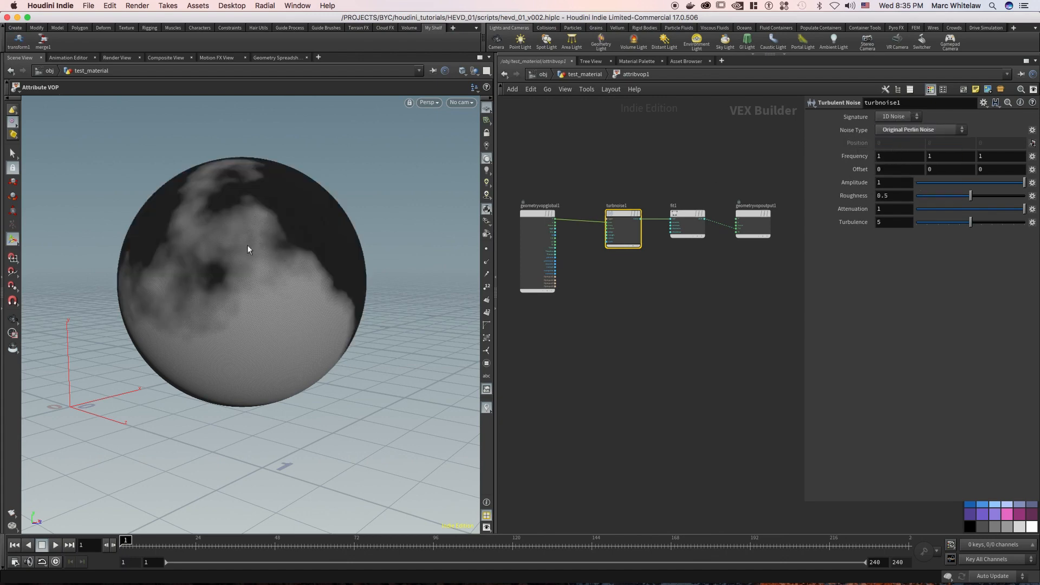
key(Escape)
drag(244, 281, 301, 214)
key(Return)
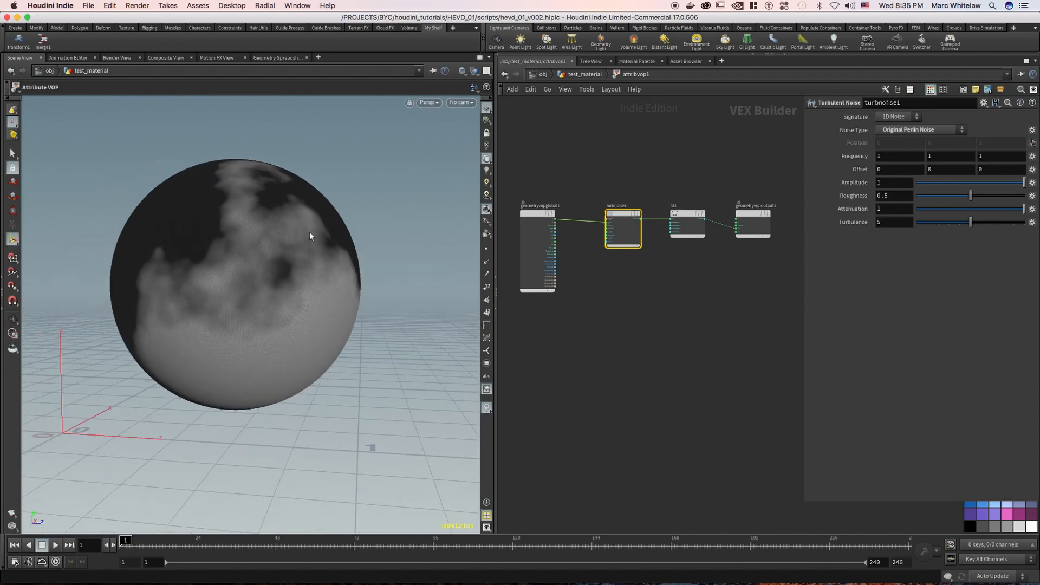
Step: Try the Sparse Convolution, Simplex and Zero Centered Perlin noise types on the Turbulent Noise node
click(911, 130)
click(906, 162)
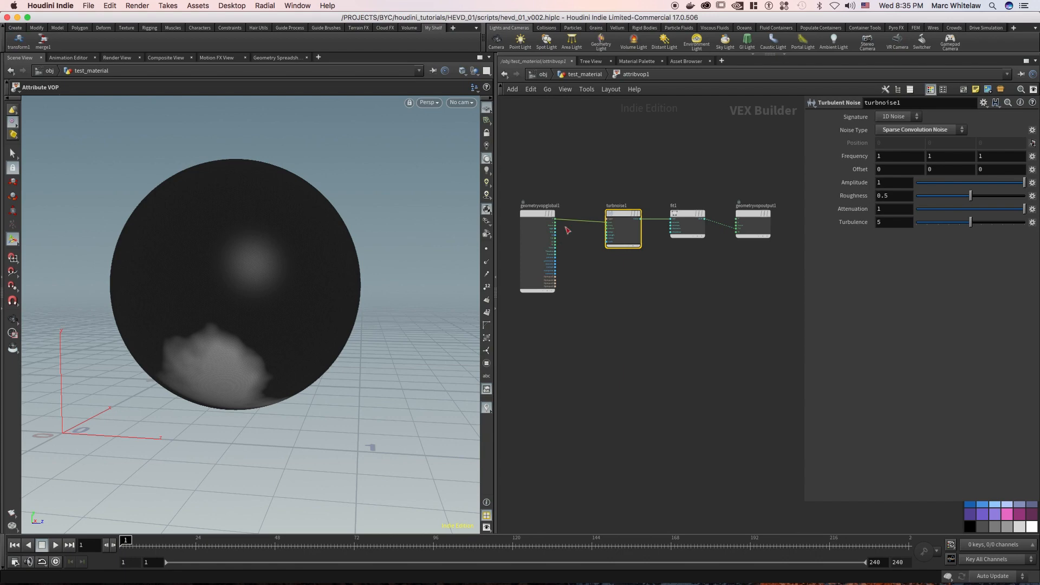
click(922, 131)
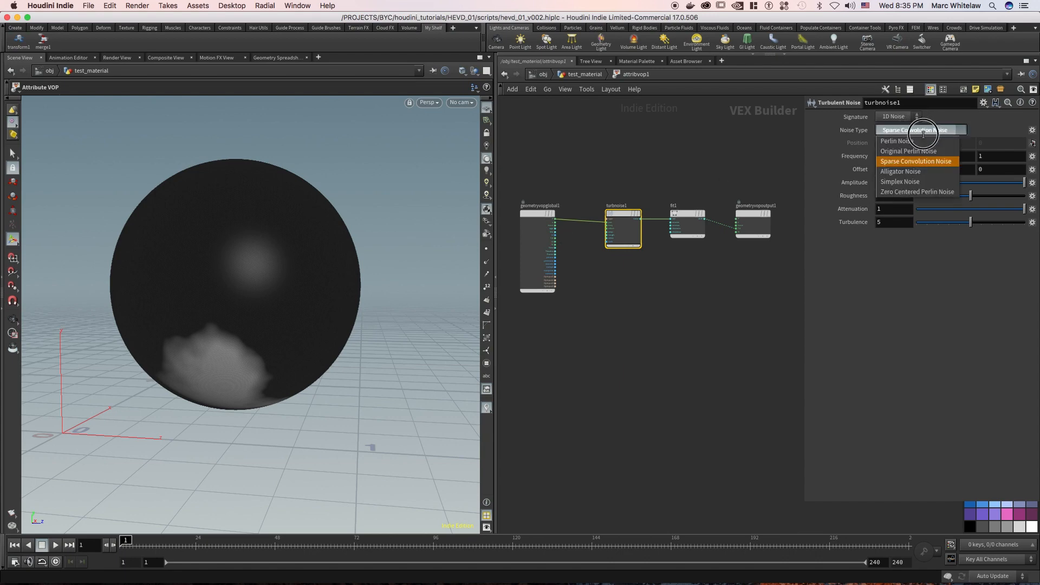
click(908, 181)
click(903, 131)
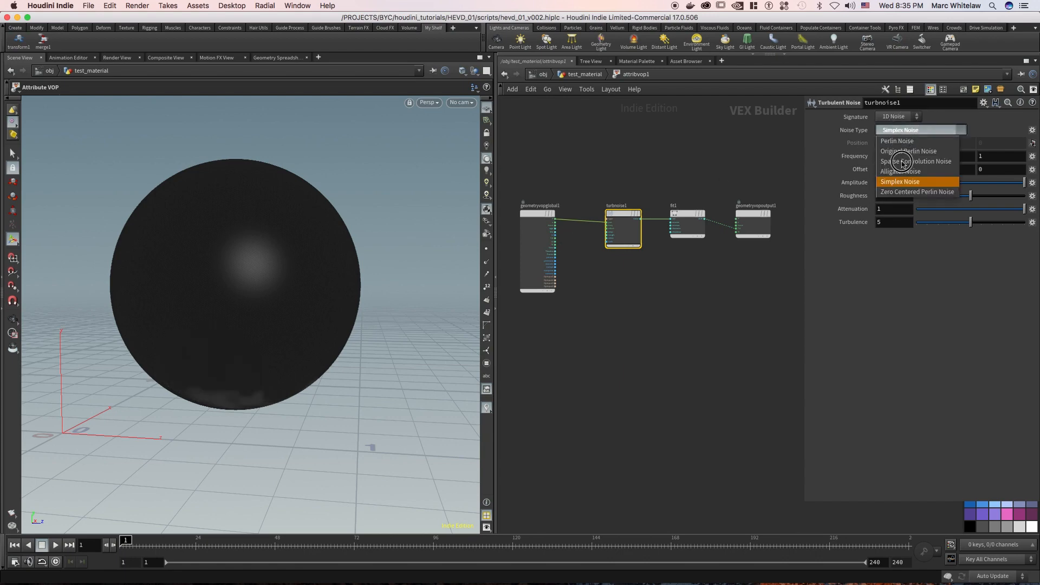
click(887, 185)
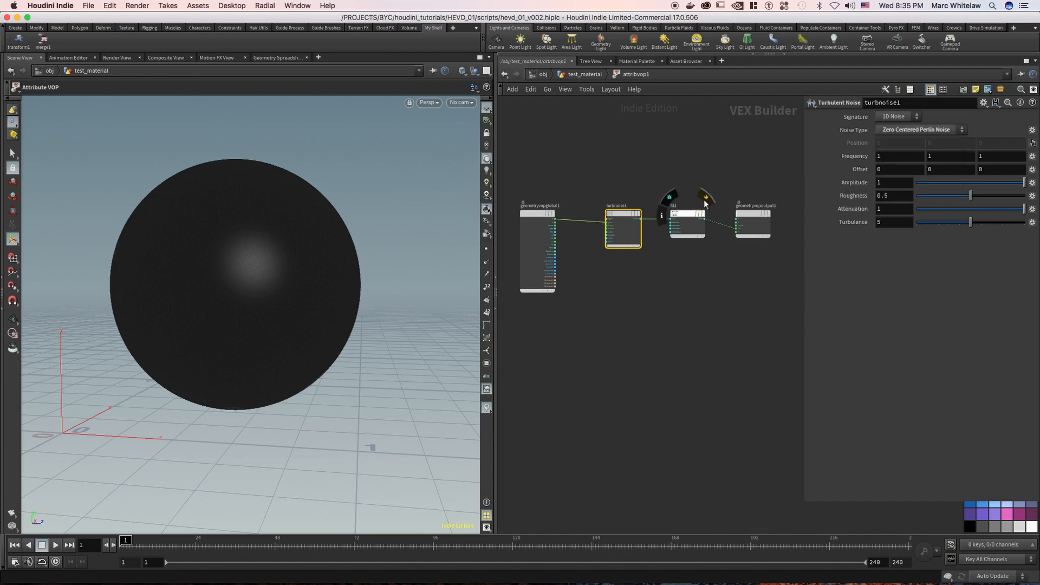
Step: Compare Simplex Noise with Original Perlin Noise while the Fit Range node is bypassed, keeping Original Perlin Noise and re-enabling Fit Range
click(705, 199)
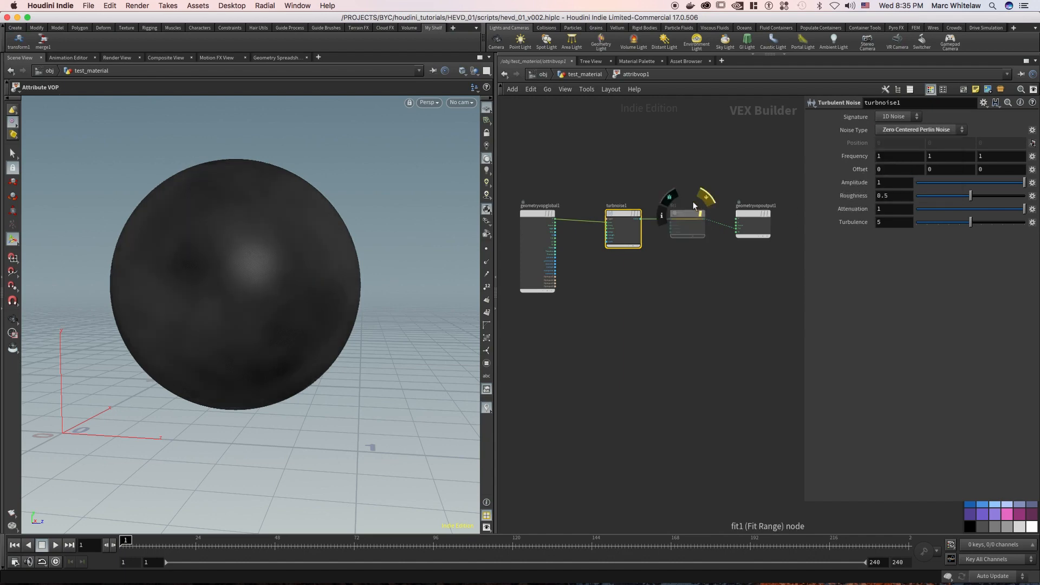
click(921, 129)
click(907, 181)
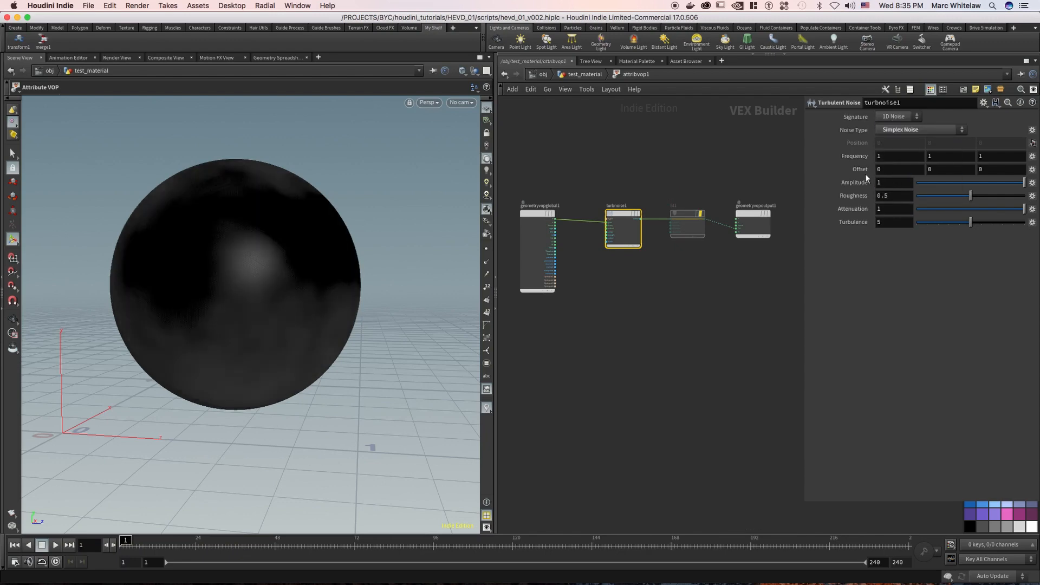
click(915, 130)
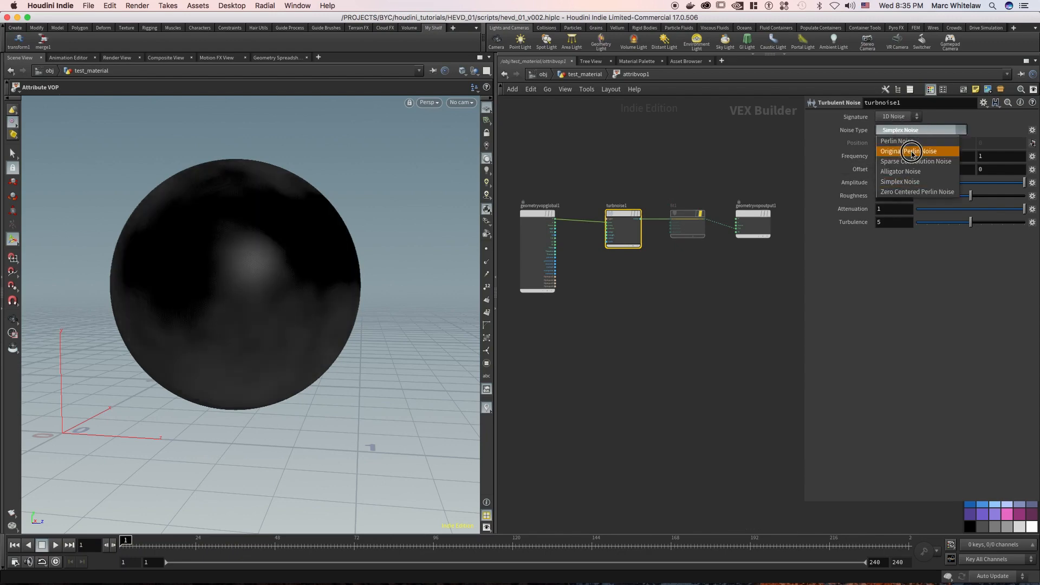
click(912, 152)
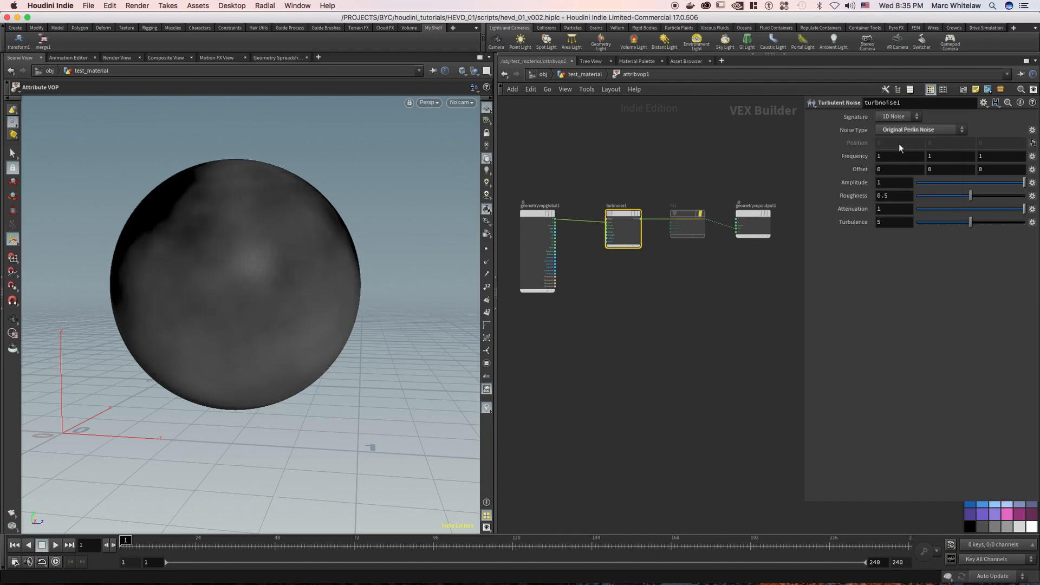
click(702, 214)
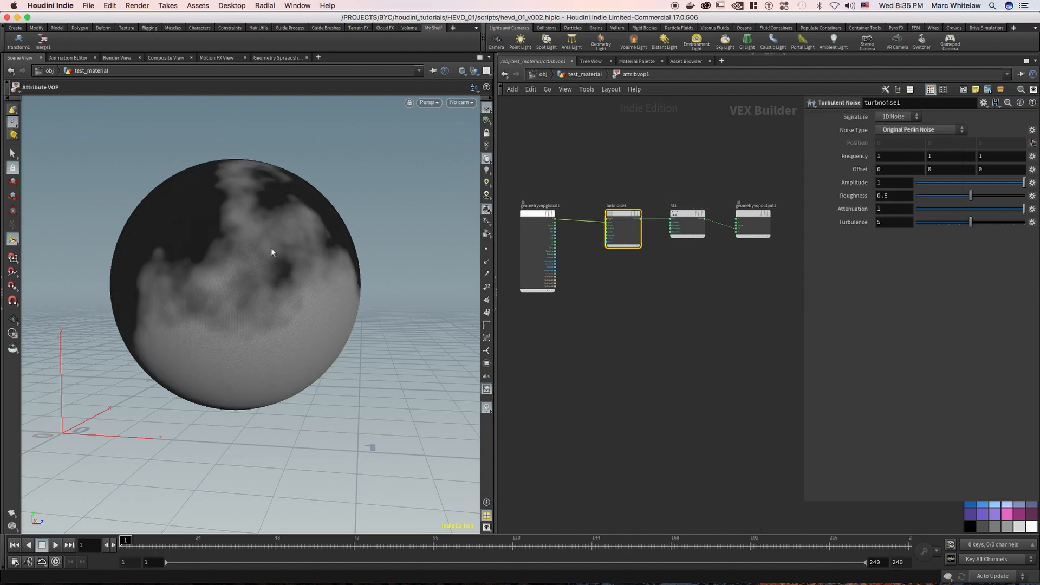
Step: Examine the Original Perlin Noise pattern on the sphere from several sides and distances
key(Escape)
drag(227, 263, 257, 185)
scroll(263, 253, up, 3)
scroll(274, 296, down, 2)
key(Return)
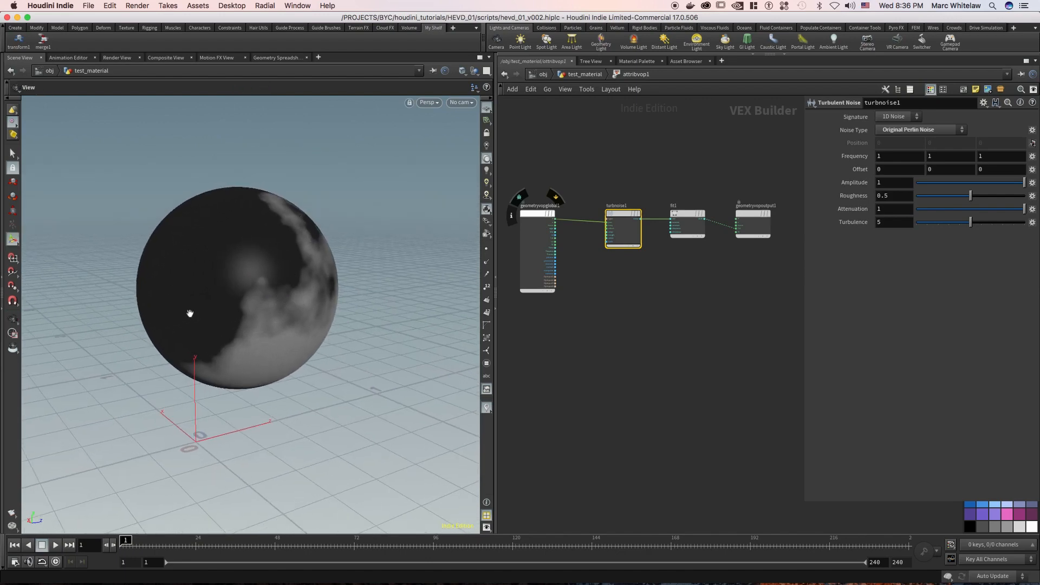
key(Escape)
drag(190, 313, 249, 290)
key(Escape)
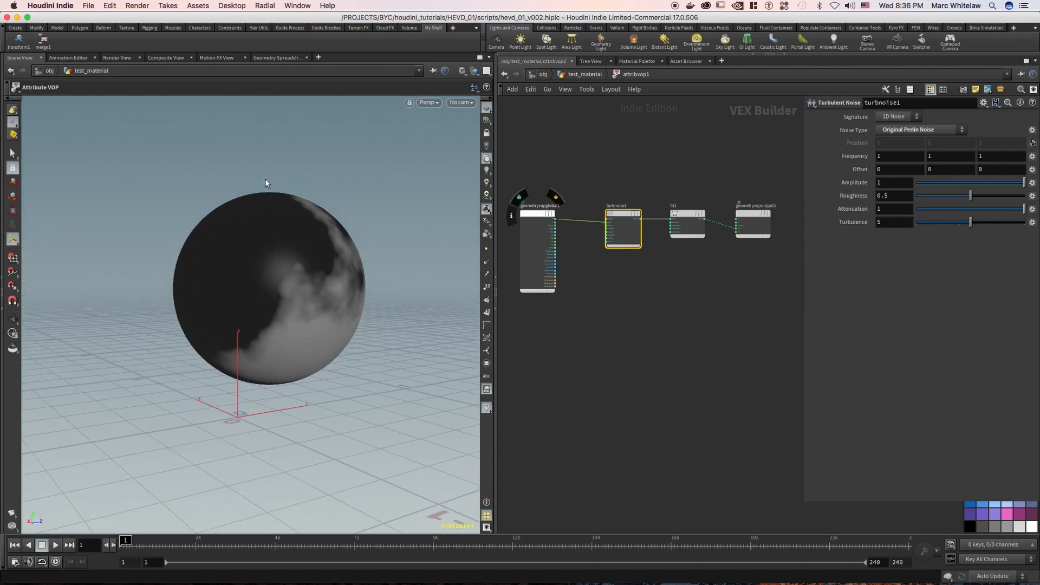
Step: Review the network's nodes one by one from global parameters to output, and examine the resulting pattern on the sphere
middle_drag(599, 182, 617, 179)
drag(591, 188, 529, 322)
drag(664, 182, 600, 262)
middle_drag(625, 268, 576, 270)
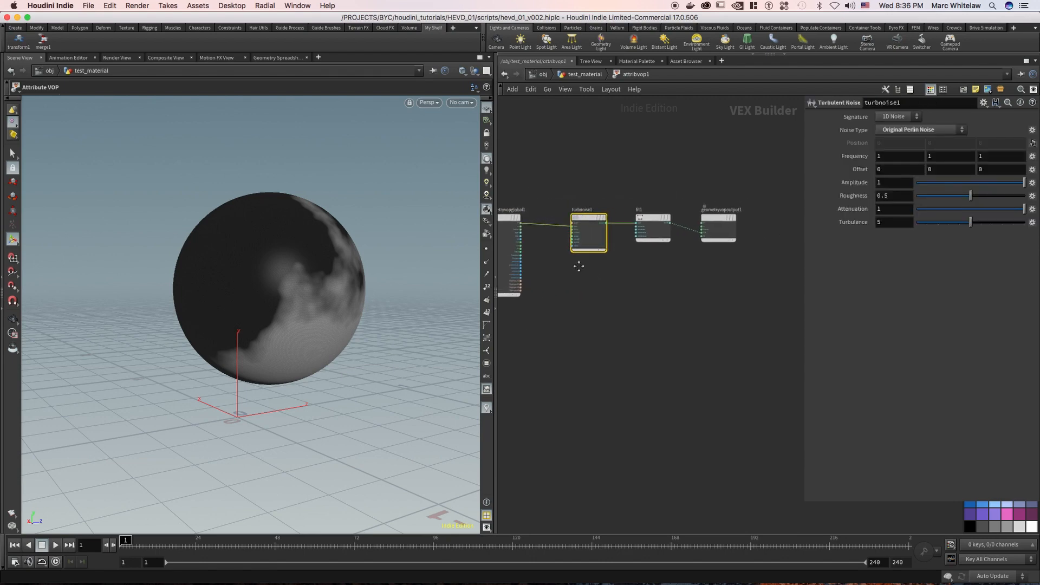
drag(662, 187, 636, 274)
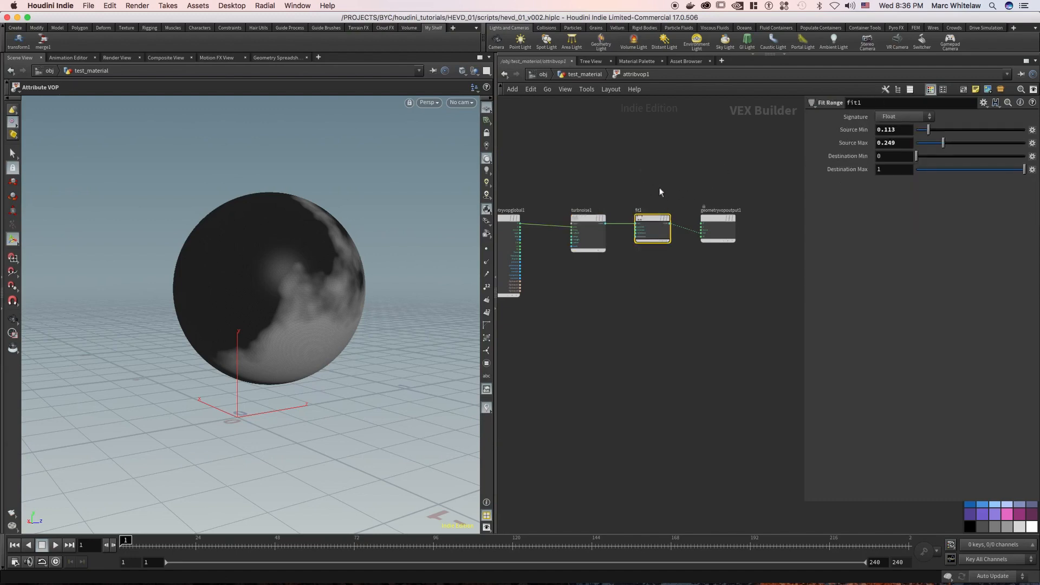
drag(698, 185, 744, 245)
alt+right_drag(288, 317, 329, 300)
mouse_move(346, 296)
alt+middle_down()
mouse_move(358, 292)
mouse_move(326, 299)
alt+middle_up()
drag(326, 300, 295, 279)
scroll(296, 292, up, 2)
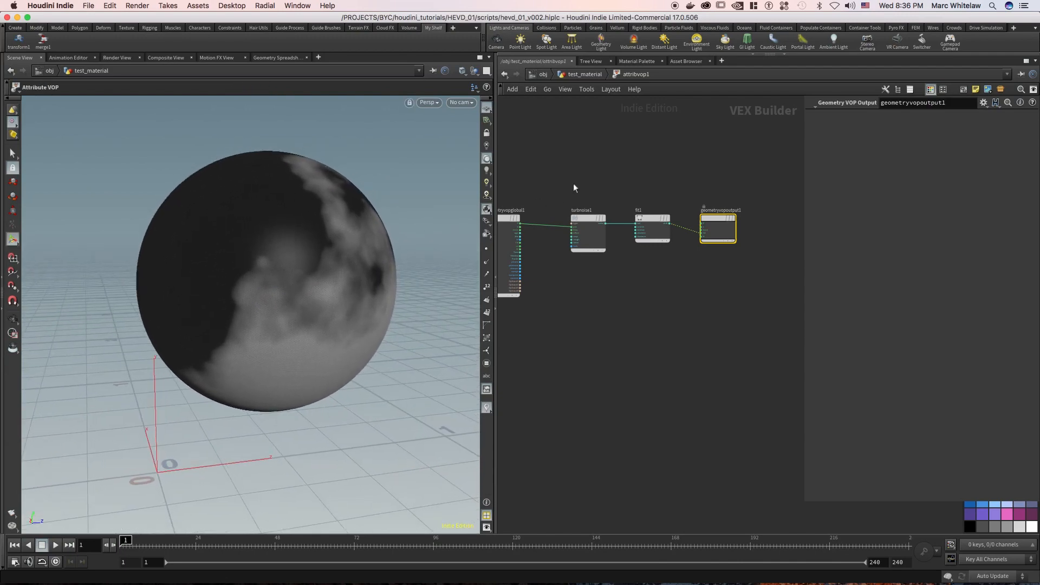
Step: Move the global parameters node and the output node outward, away from the Turbulent Noise and Fit Range nodes
middle_drag(595, 184, 613, 183)
scroll(604, 169, down, 3)
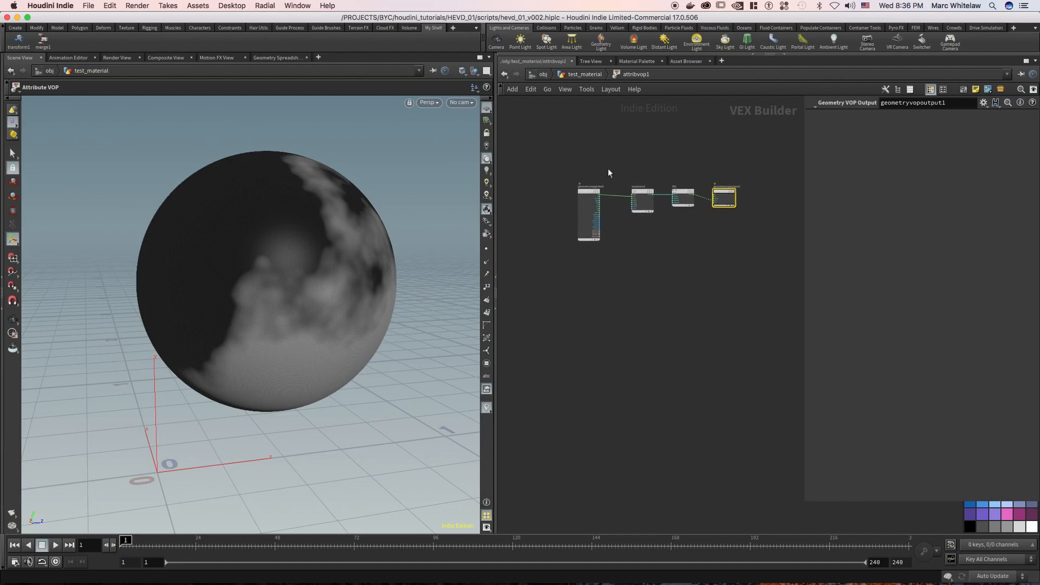
drag(612, 167, 549, 265)
drag(584, 202, 564, 202)
middle_drag(632, 153, 569, 161)
drag(670, 197, 705, 199)
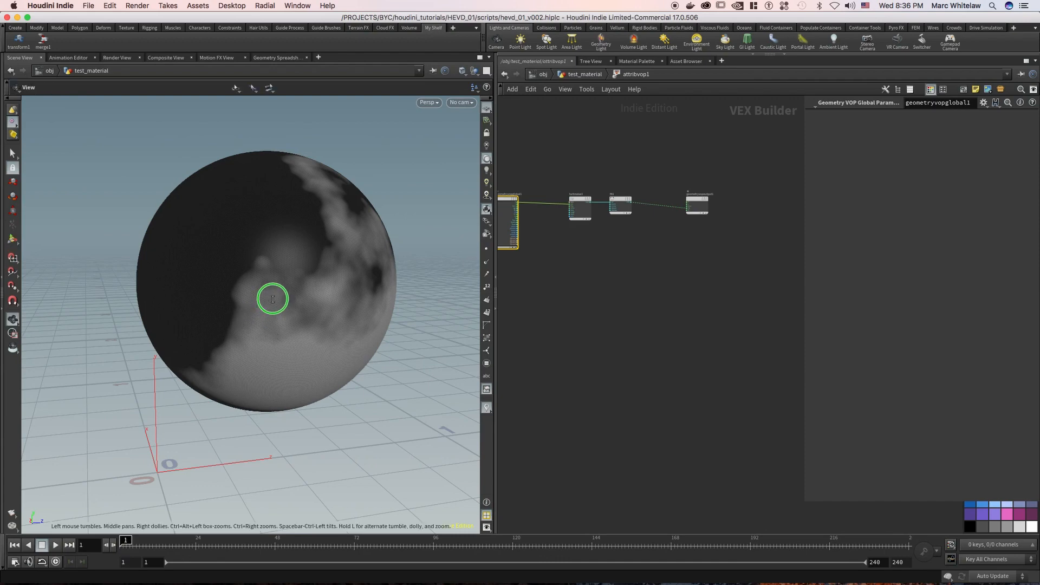
Step: Examine the data types of the Turbulent Noise output and of the global parameters' P output that feeds it
alt+right_drag(271, 300, 295, 299)
alt+drag(297, 299, 314, 286)
scroll(629, 171, up, 5)
drag(632, 185, 557, 297)
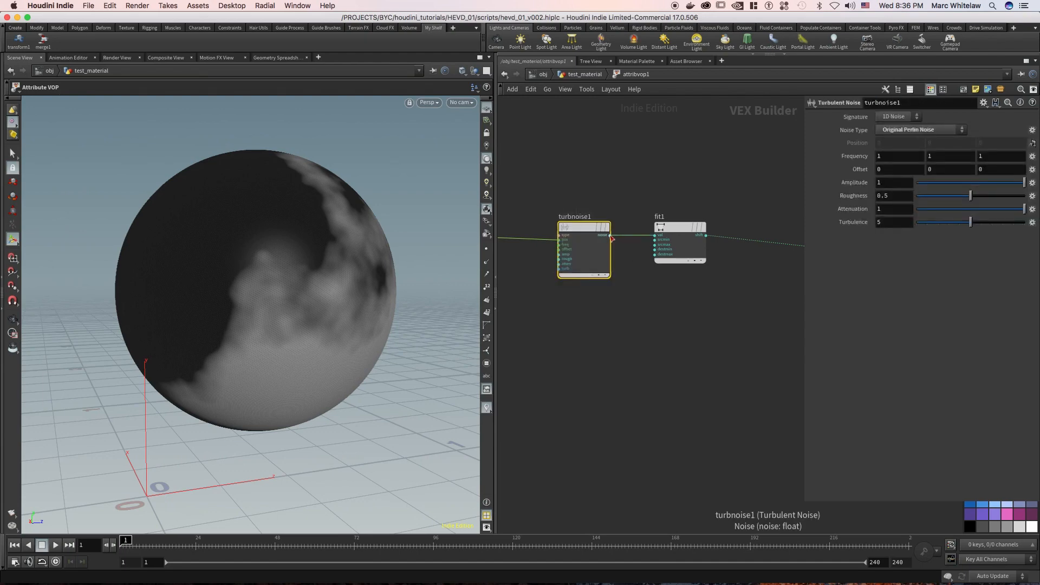
key(h)
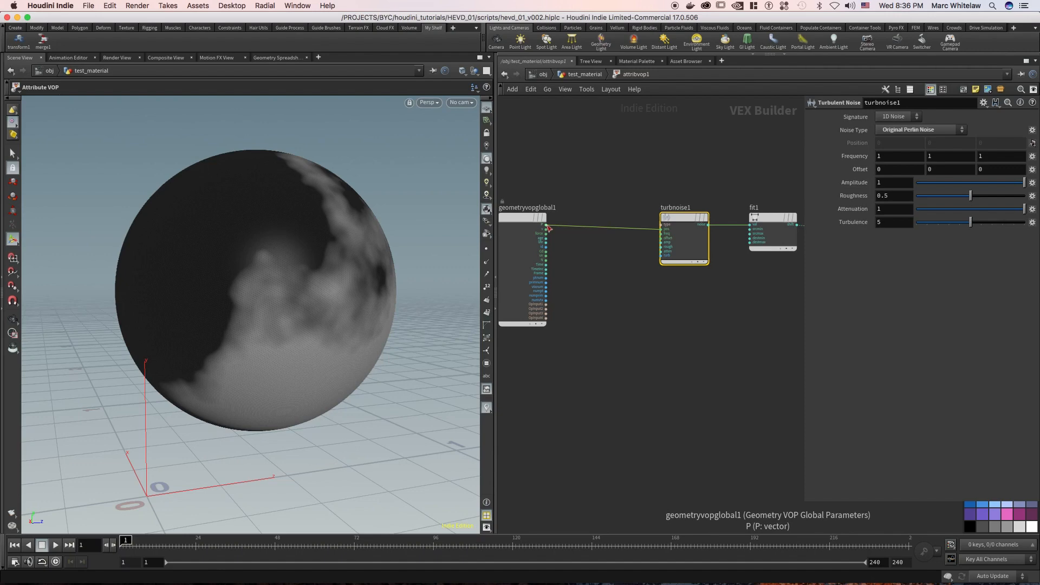
middle_drag(658, 168, 589, 192)
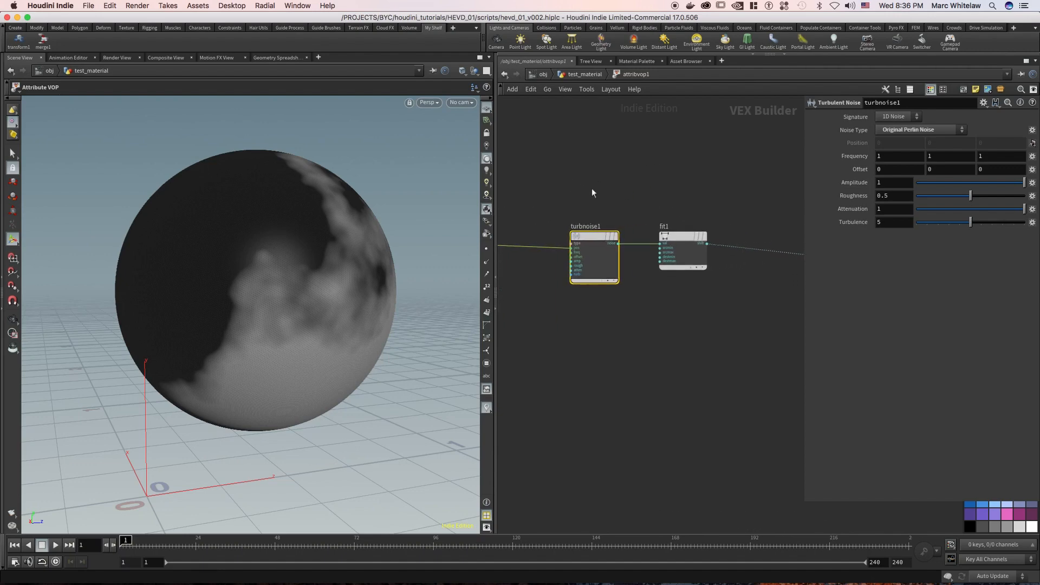
Step: Move the Turbulent Noise node slightly farther from the Fit Range node
drag(627, 206, 569, 318)
click(586, 237)
drag(587, 237, 573, 236)
middle_drag(597, 186, 672, 172)
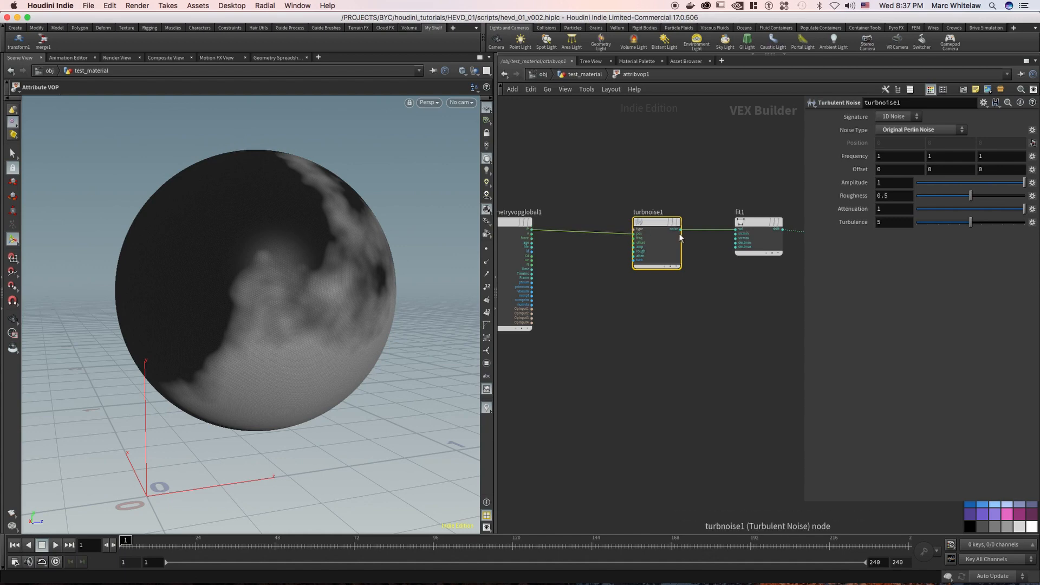
Step: Insert a Ramp Parameter node on the wire between the Fit Range node and the output node
right_drag(711, 253, 753, 230)
middle_drag(653, 242, 564, 249)
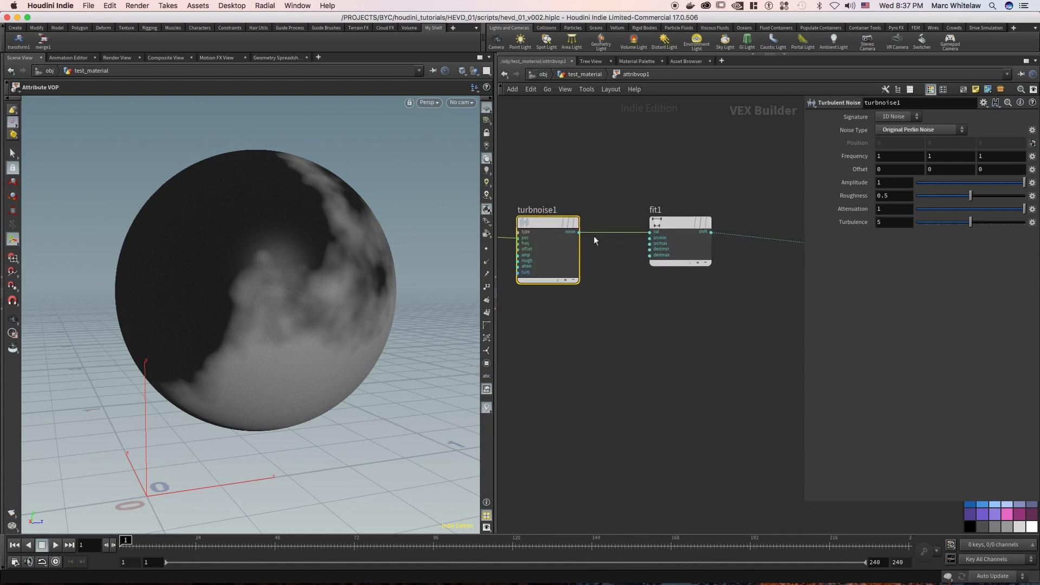
middle_drag(641, 258, 555, 265)
right_click(659, 185)
right_drag(659, 184, 616, 179)
middle_drag(597, 181, 637, 200)
scroll(642, 202, up, 2)
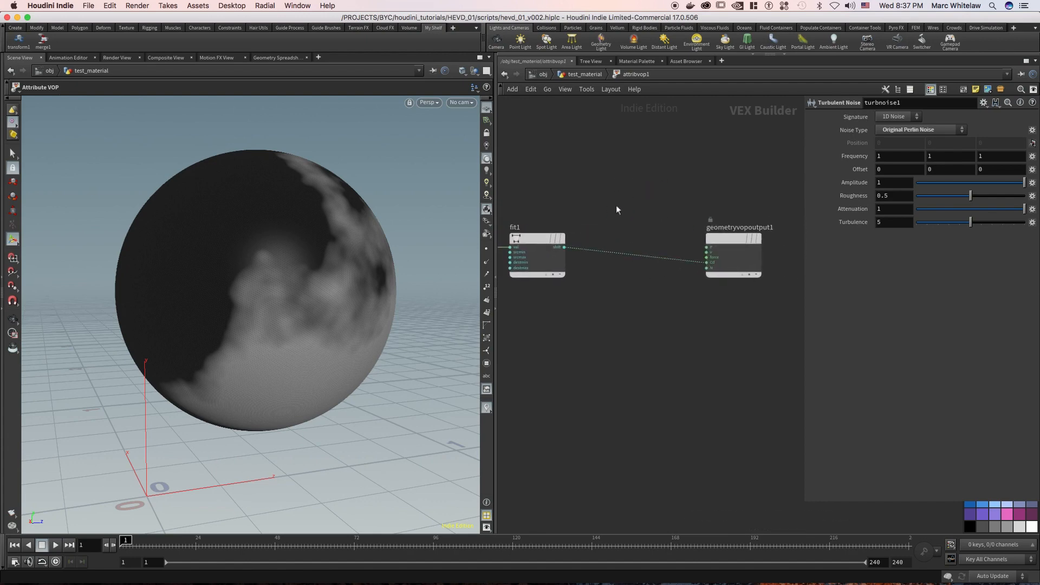
key(Tab)
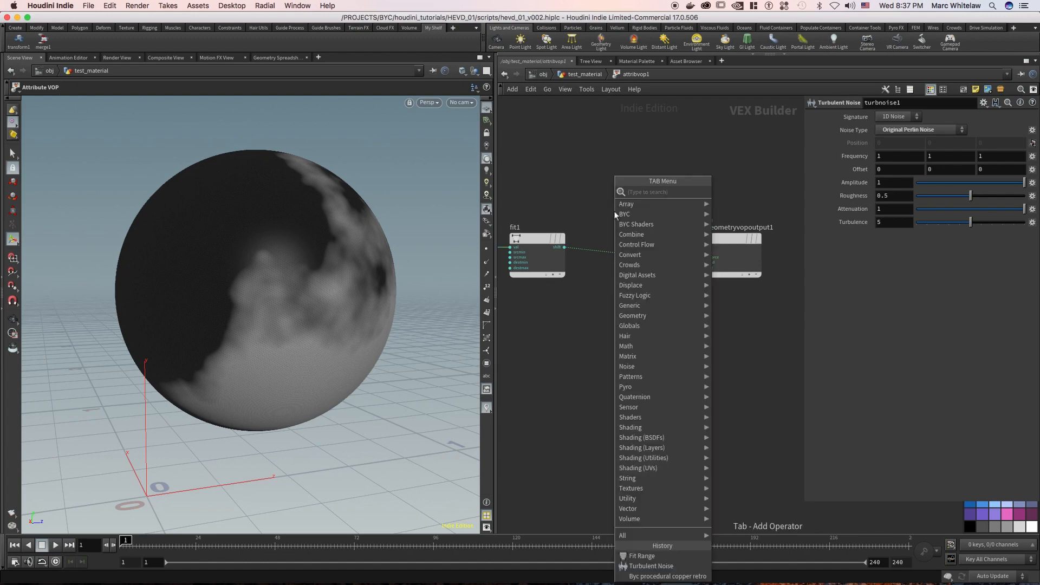
text(ram)
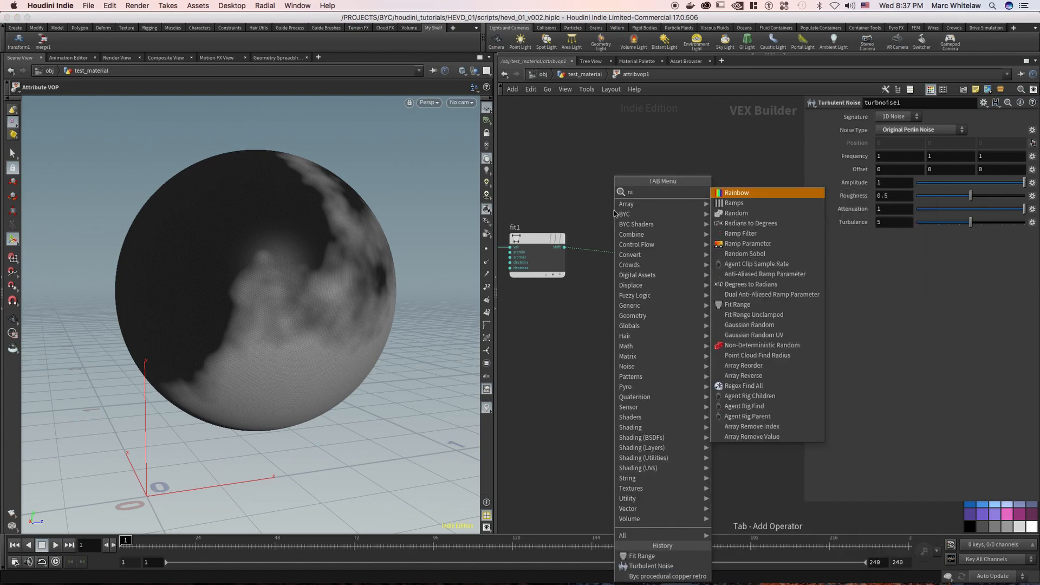
key(Down)
key(Down)
key(Return)
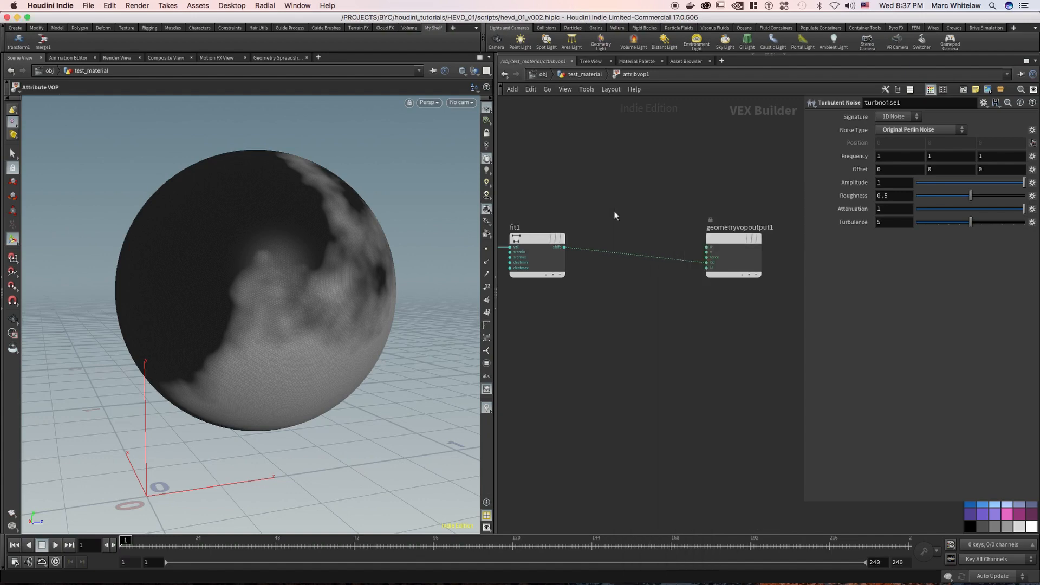
click(629, 262)
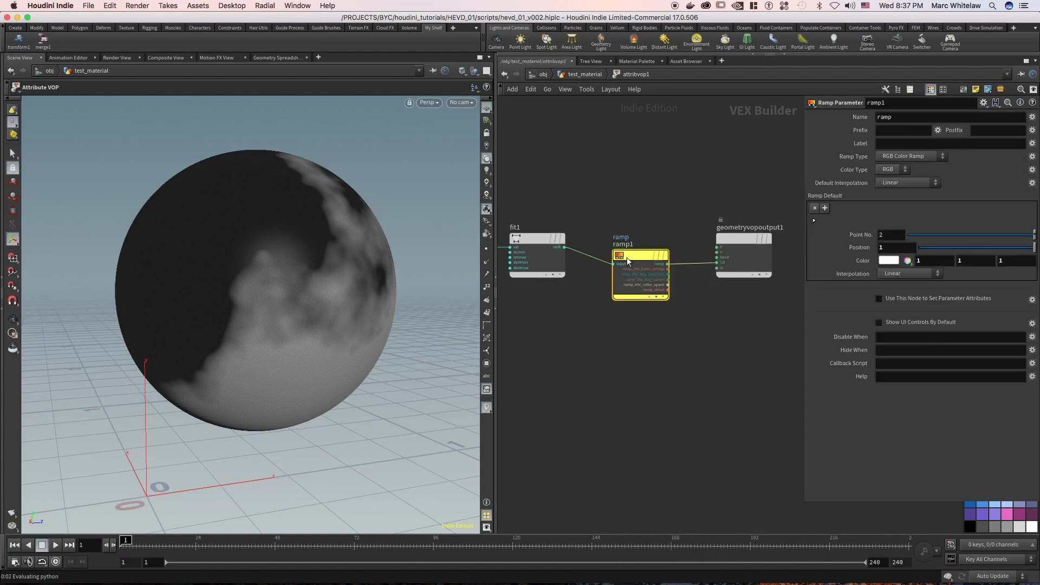
Step: Set the first point of the Ramp Parameter's default colour ramp to red, and raise the node level with its neighbours
click(814, 219)
click(836, 221)
click(893, 262)
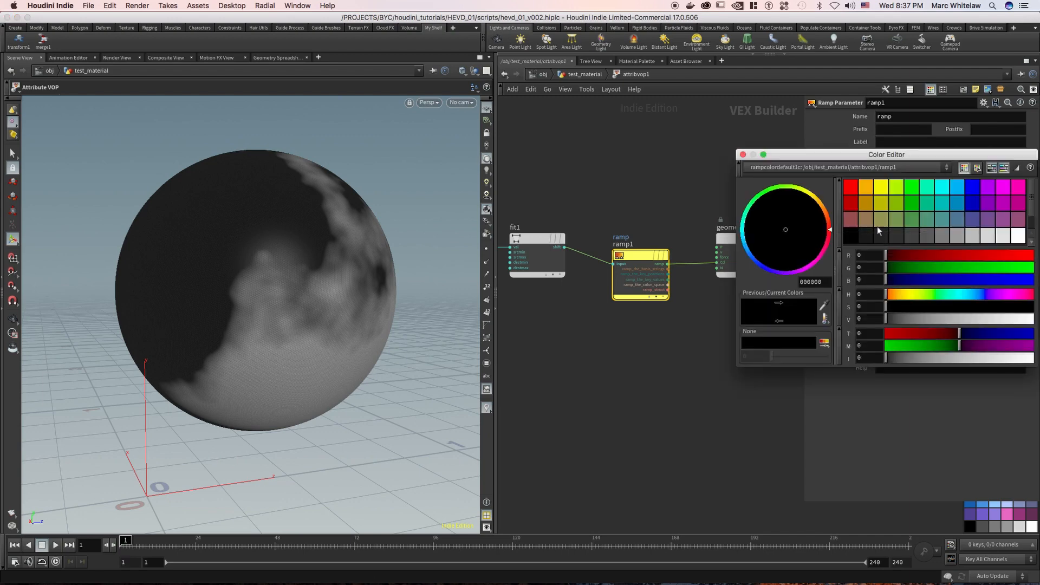
click(853, 191)
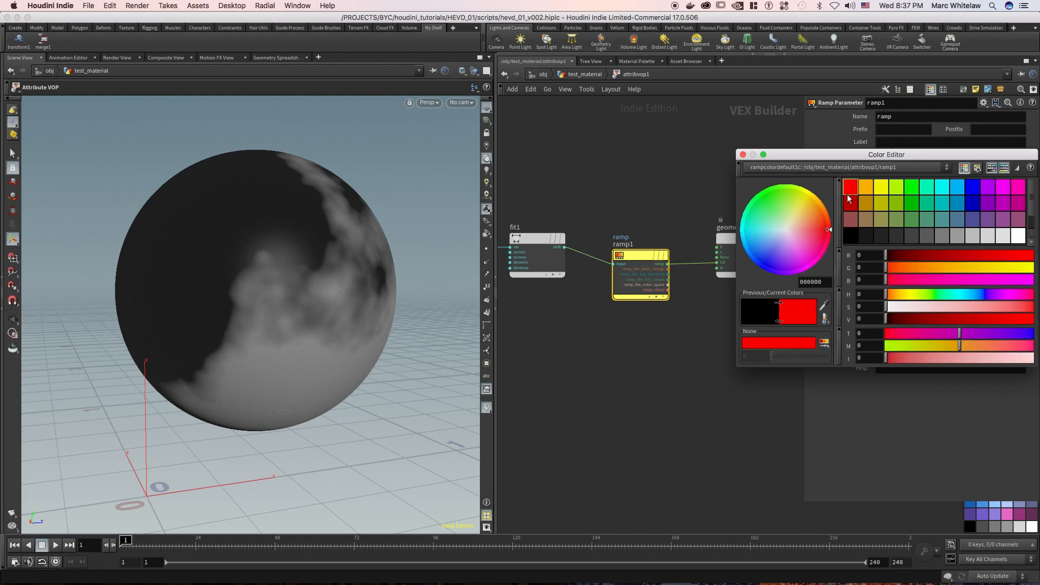
click(743, 154)
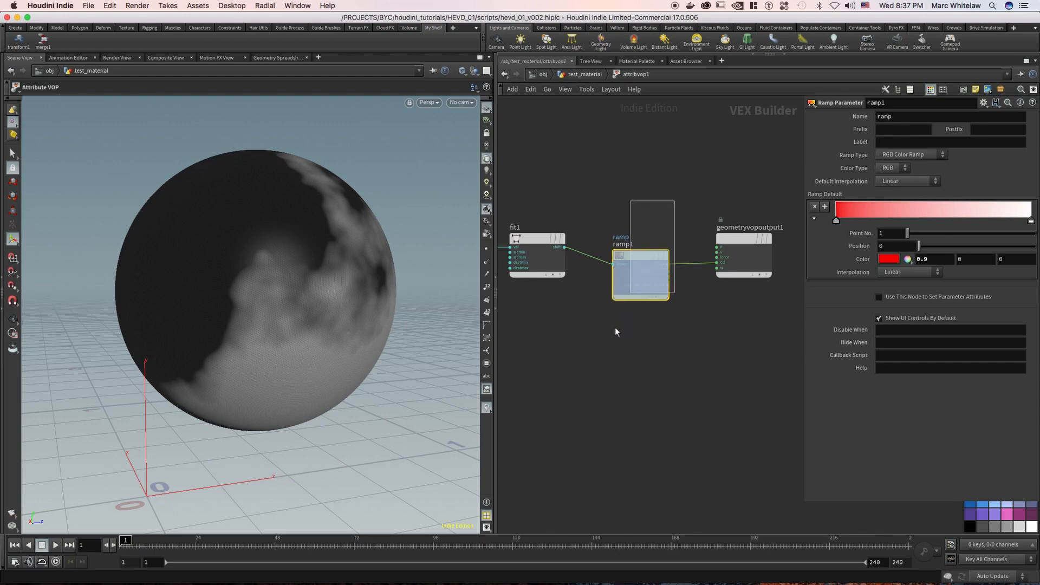
drag(642, 257, 639, 241)
middle_drag(666, 179, 627, 187)
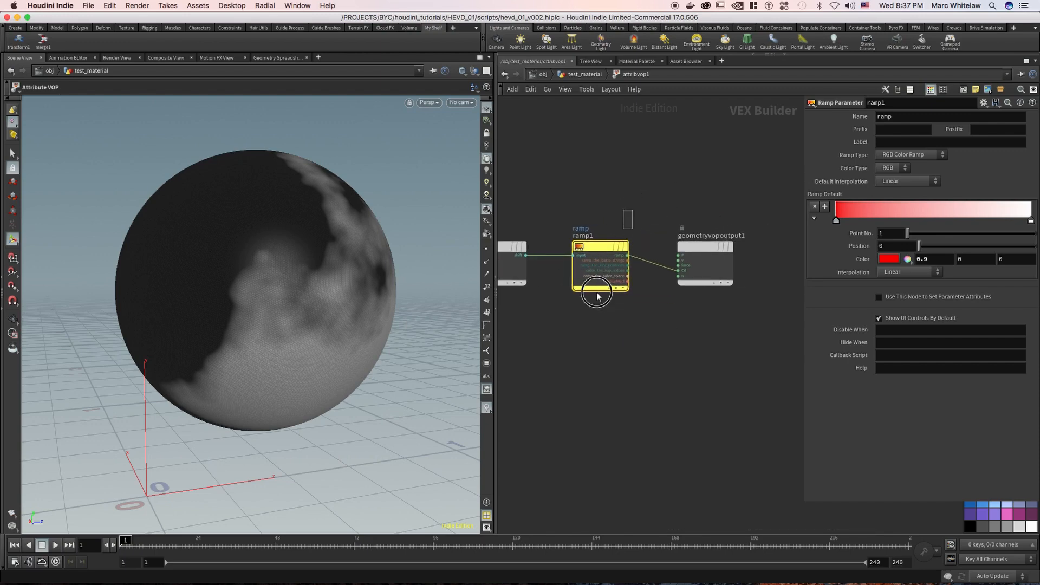
Step: At the test_material level, set the first point of the Attribute VOP's colour ramp to red (0.9, 0, 0)
click(638, 75)
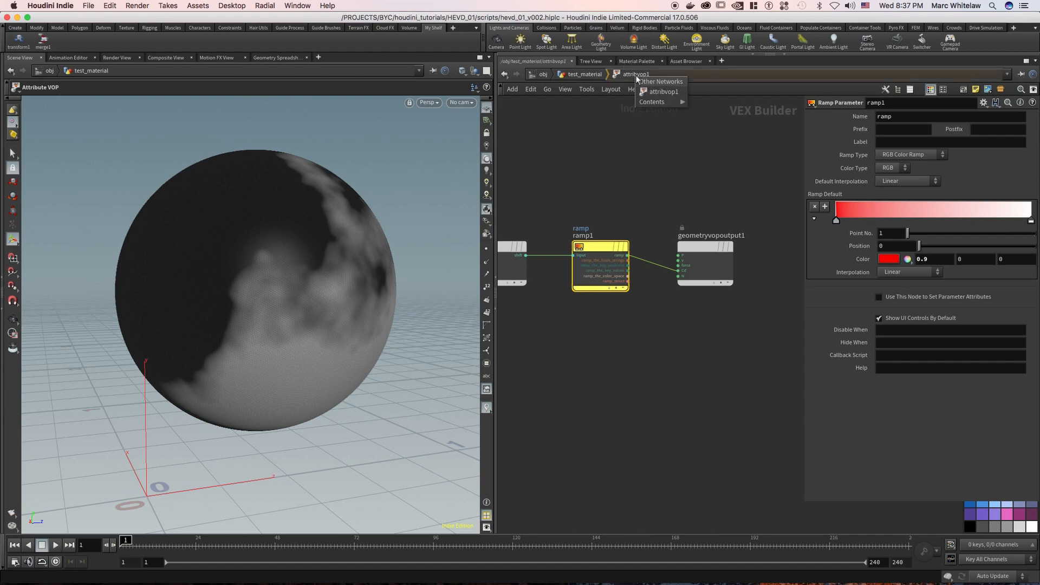
click(595, 76)
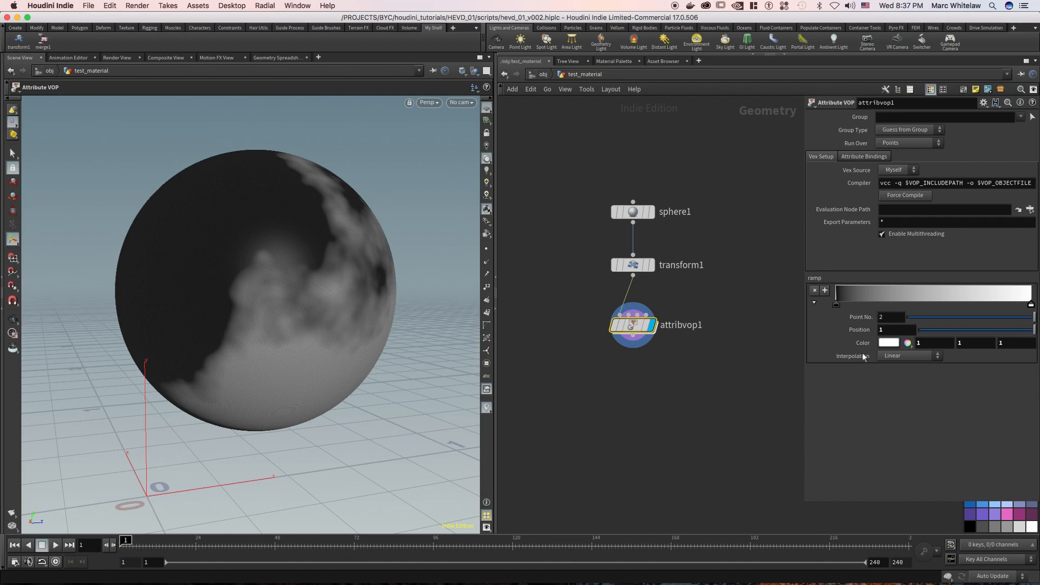
click(836, 307)
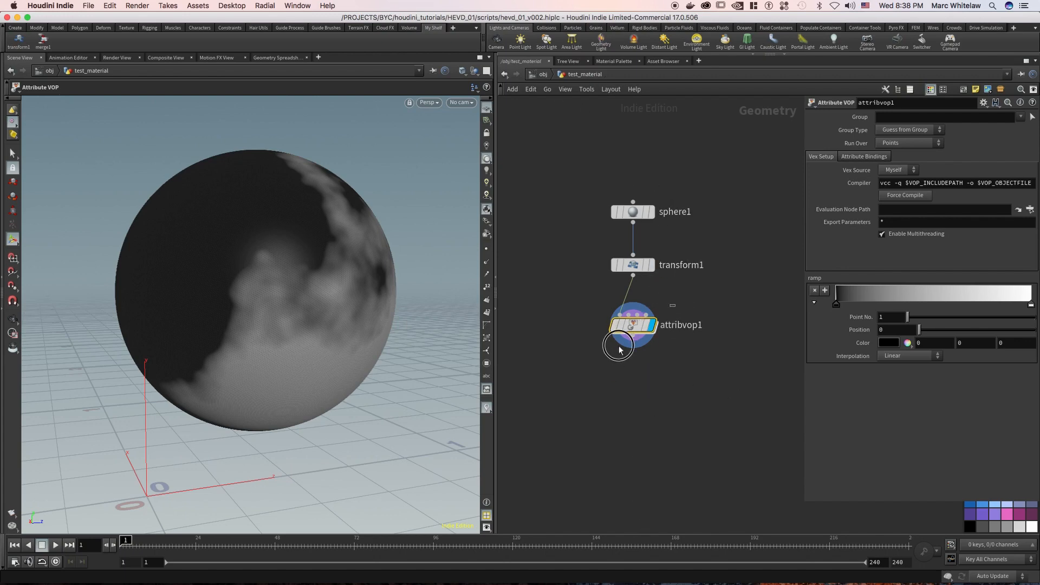
mouse_move(669, 335)
click(889, 342)
click(852, 191)
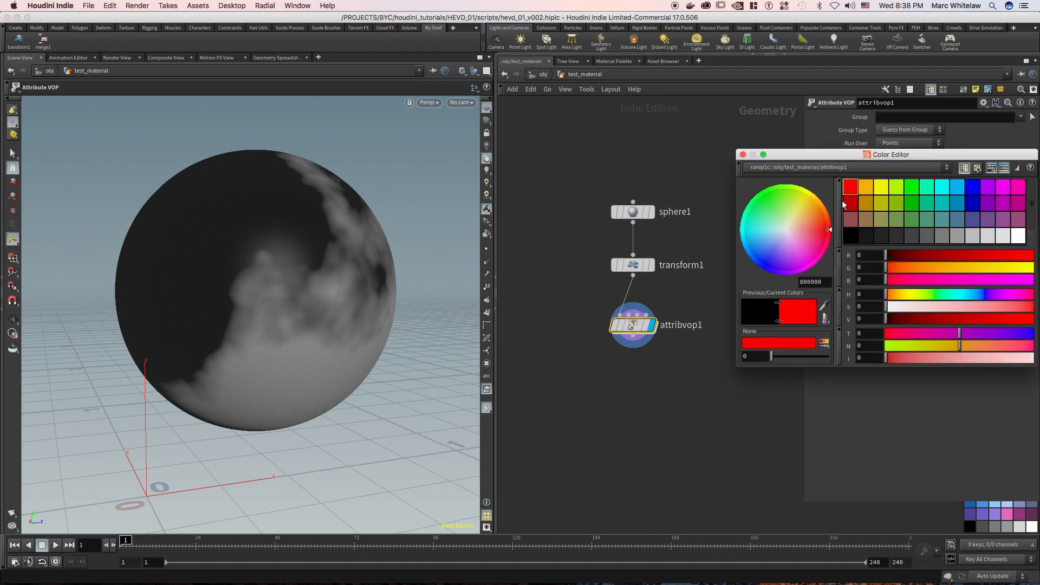
click(744, 155)
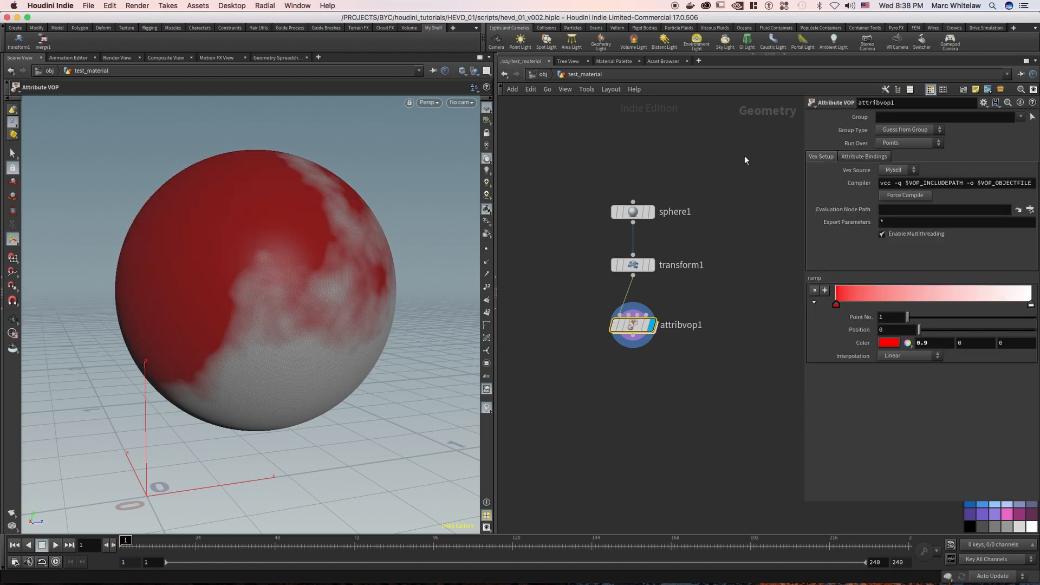
Step: Set the last point of the Attribute VOP's colour ramp to light blue (0, 0.45, 0.9)
click(1032, 305)
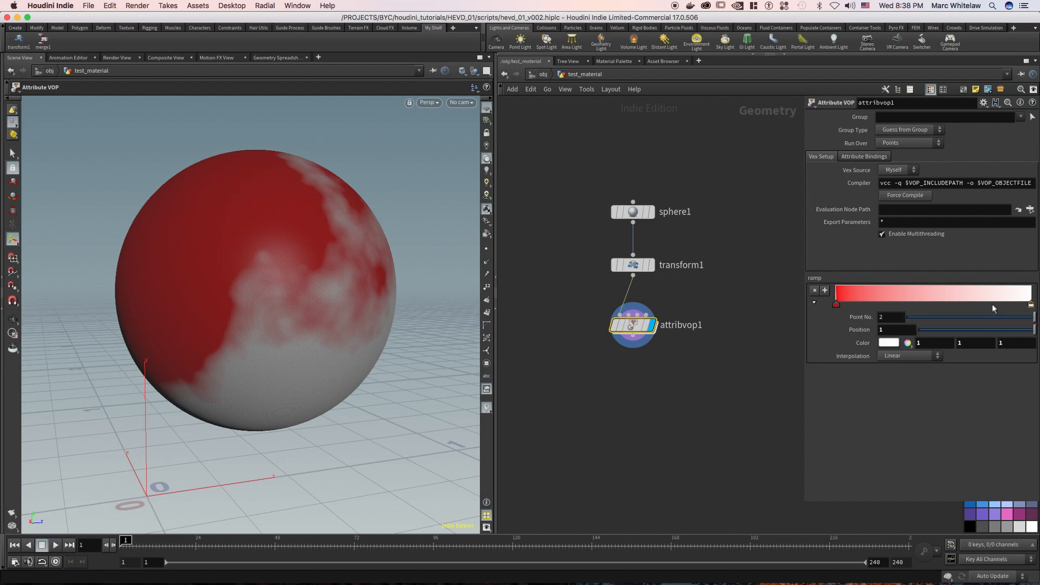
click(889, 343)
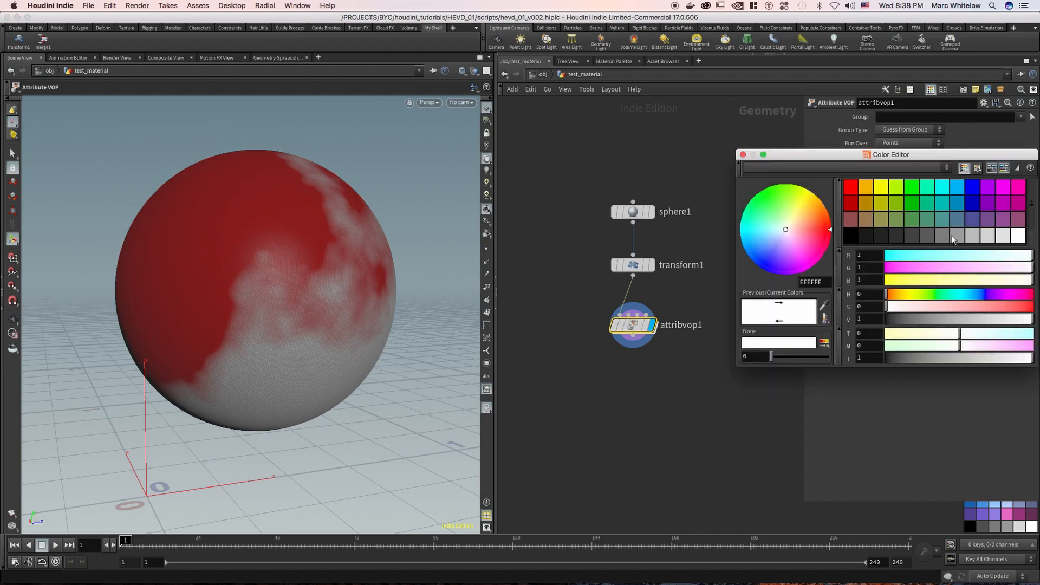
click(959, 189)
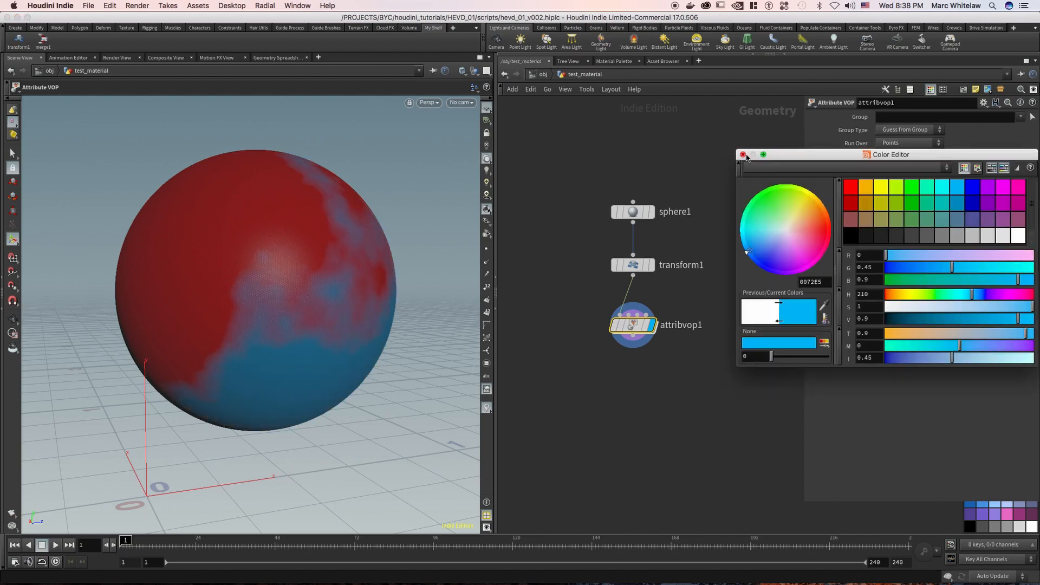
click(744, 155)
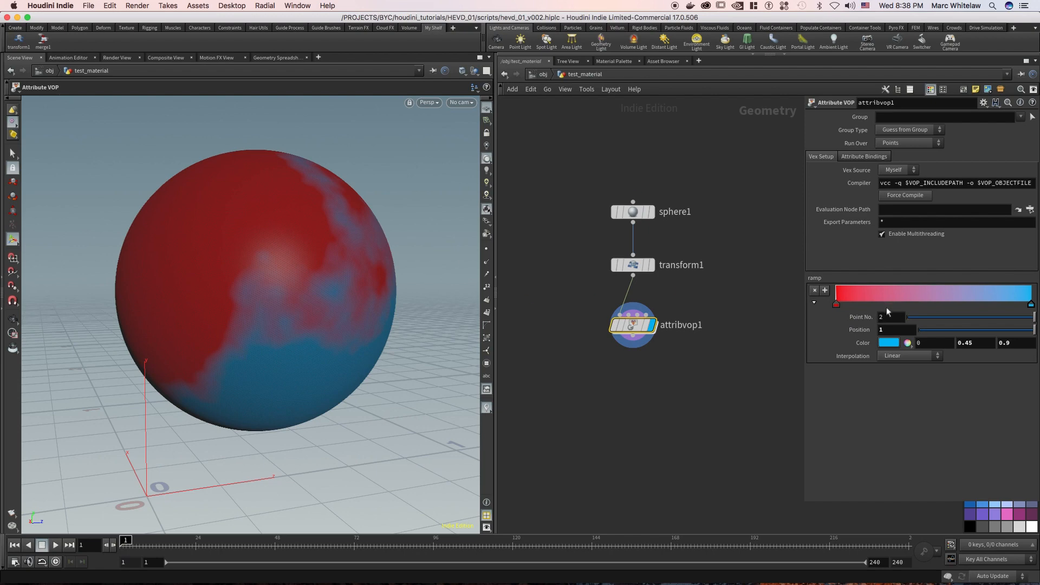
Step: Add a ramp point at position about 0.17 and set its colour to yellow (0.9, 0.9, 0)
click(870, 300)
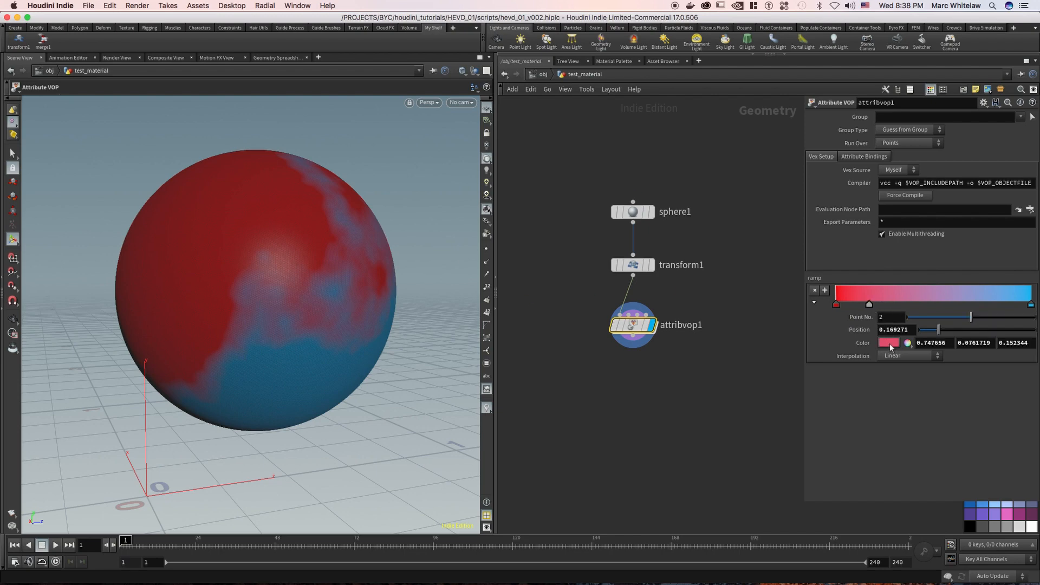
click(889, 343)
click(882, 187)
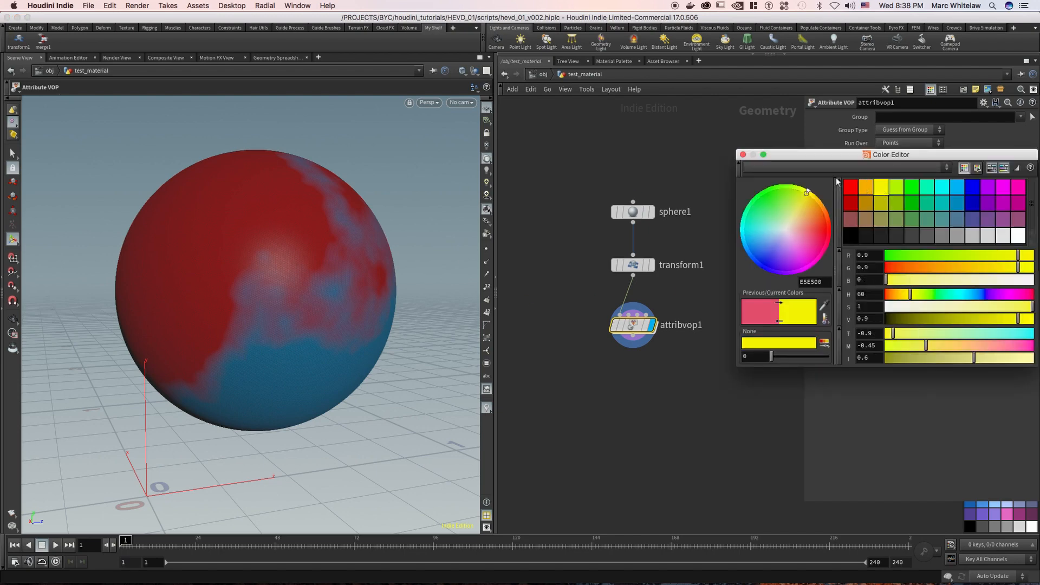
key(Escape)
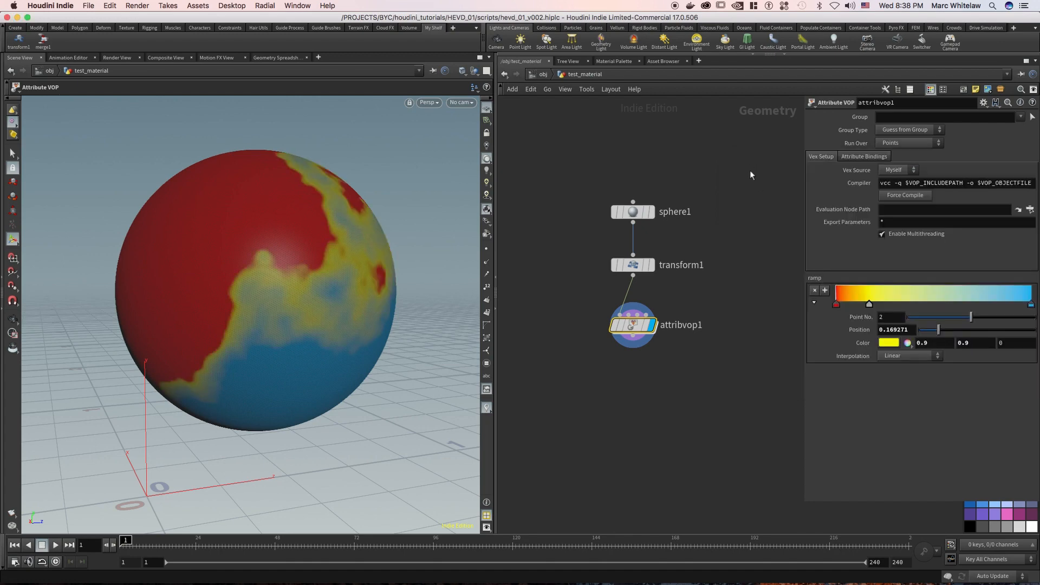
Step: Add a ramp point at position about 0.73 and set its colour to purple (0.45, 0, 0.9)
click(979, 305)
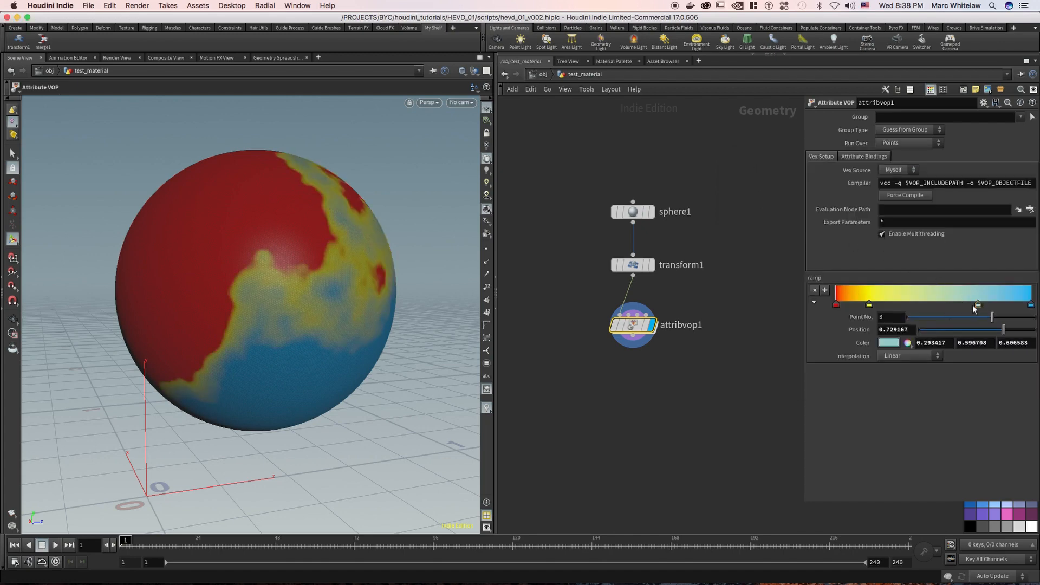
click(888, 342)
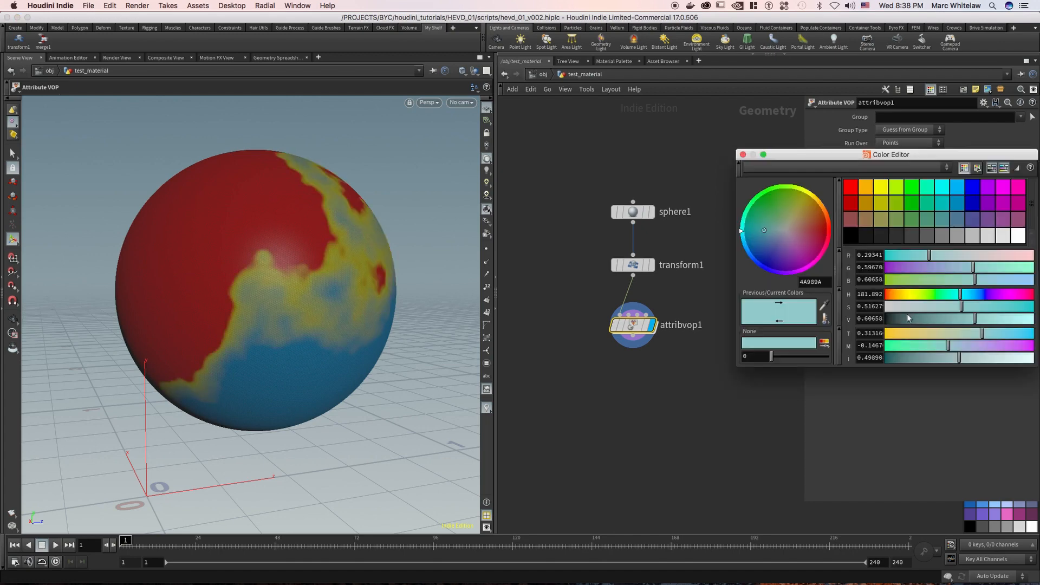
click(991, 190)
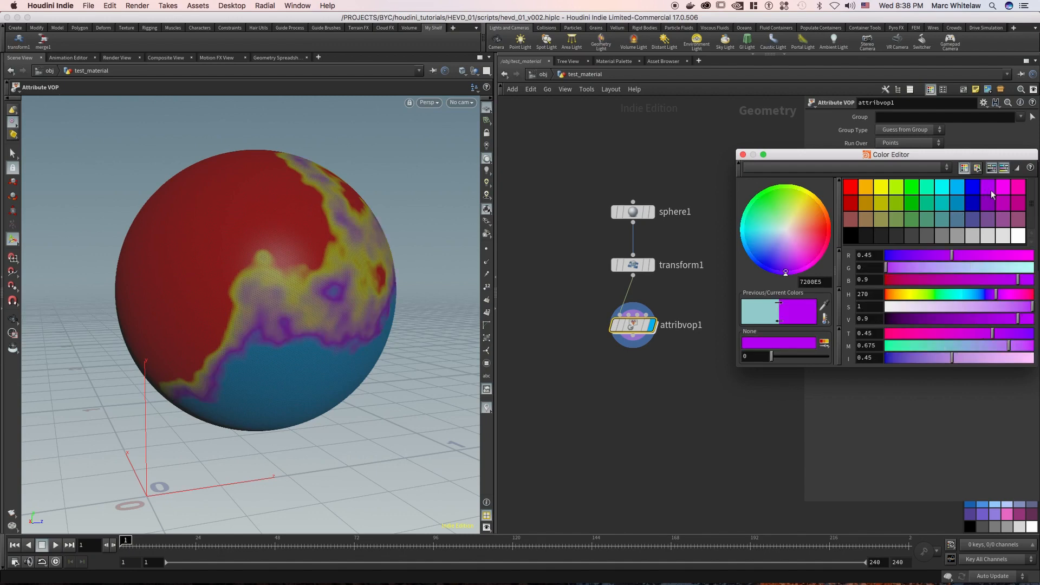
click(743, 155)
key(Escape)
Step: Set the Fit Range node's Source Max inside the Attribute VOP to 0.296, and move the purple ramp point to position about 0.67
drag(309, 288, 259, 285)
middle_drag(259, 285, 208, 293)
right_drag(274, 297, 297, 294)
middle_drag(257, 294, 236, 295)
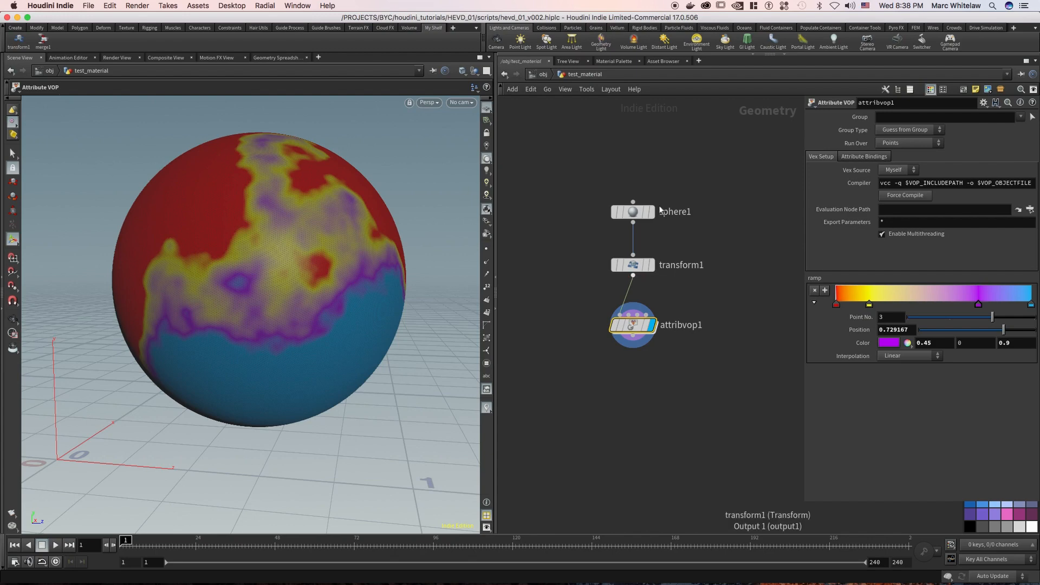
drag(682, 295, 582, 357)
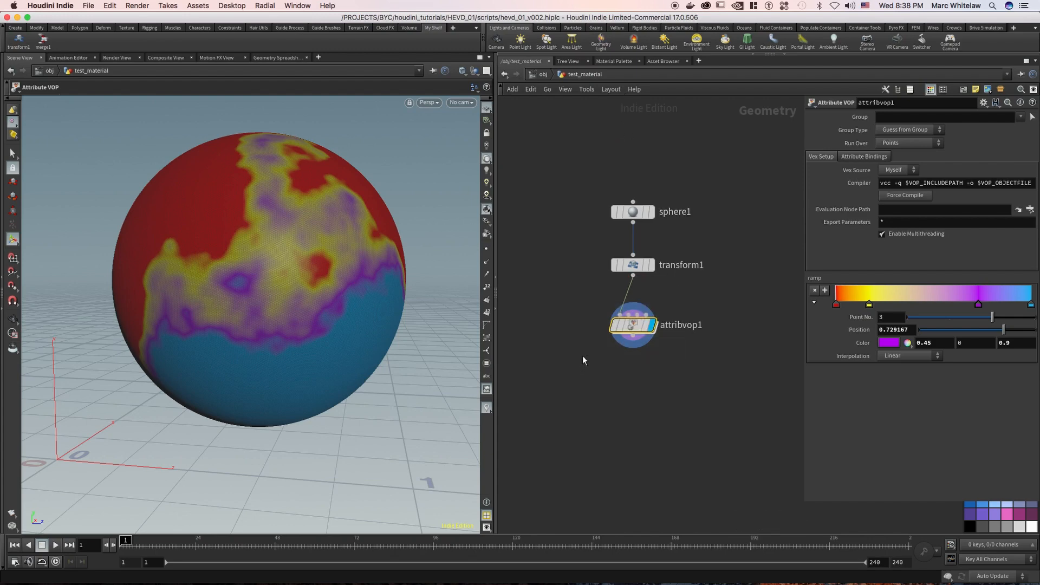
key(i)
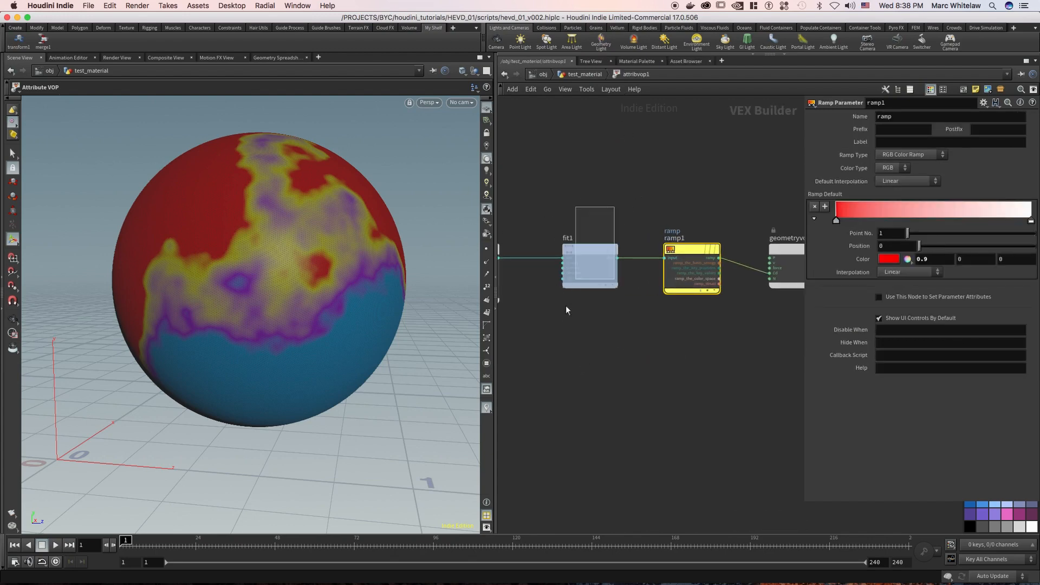
click(588, 266)
drag(949, 142, 948, 148)
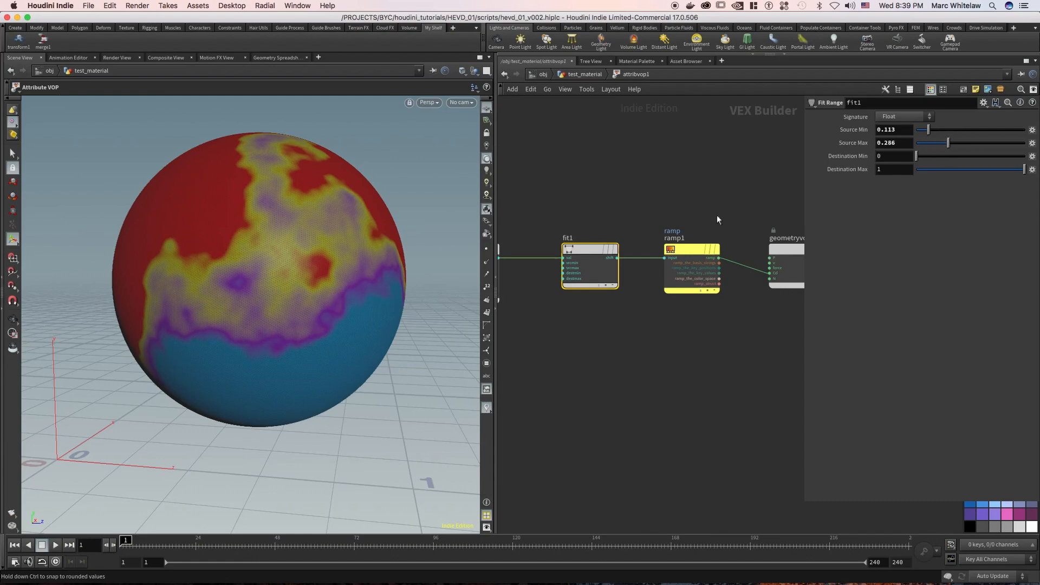
click(584, 76)
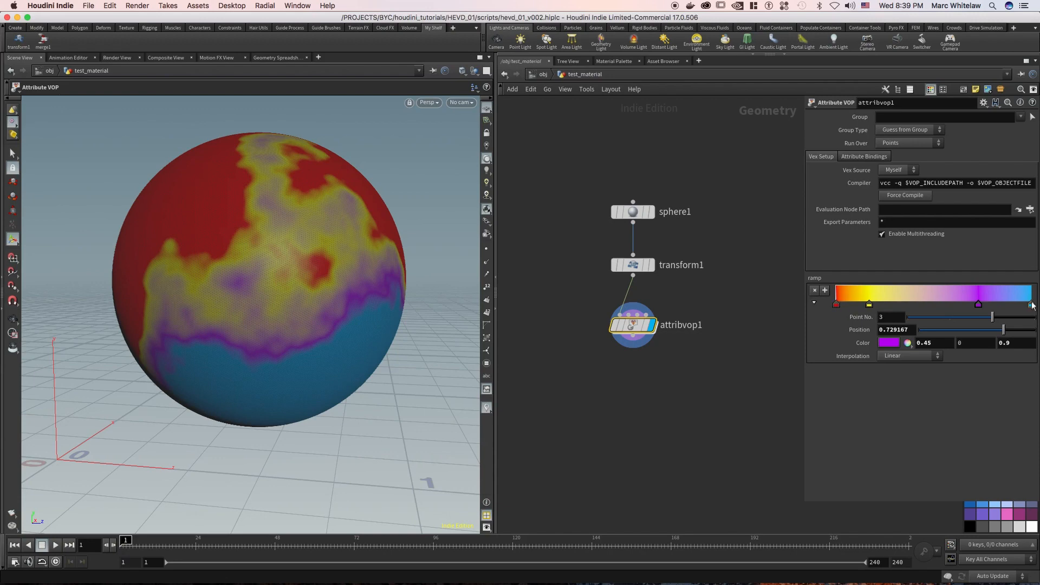
mouse_move(979, 304)
mouse_down()
mouse_move(940, 304)
mouse_move(967, 304)
mouse_up()
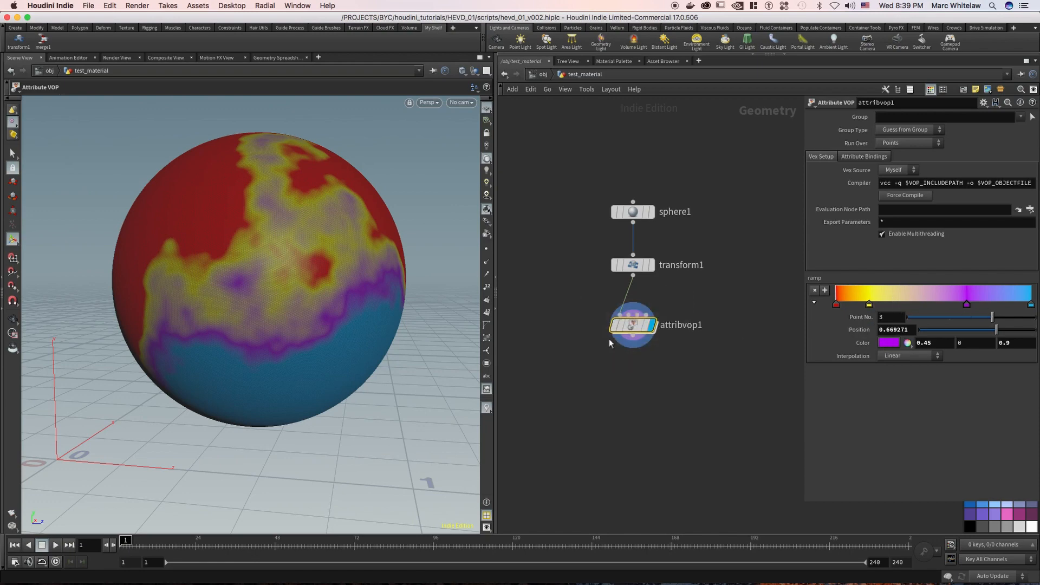
Step: Inside the Attribute VOP, move the global parameters node slightly closer to the Turbulent Noise node and examine its Time output
key(Return)
key(h)
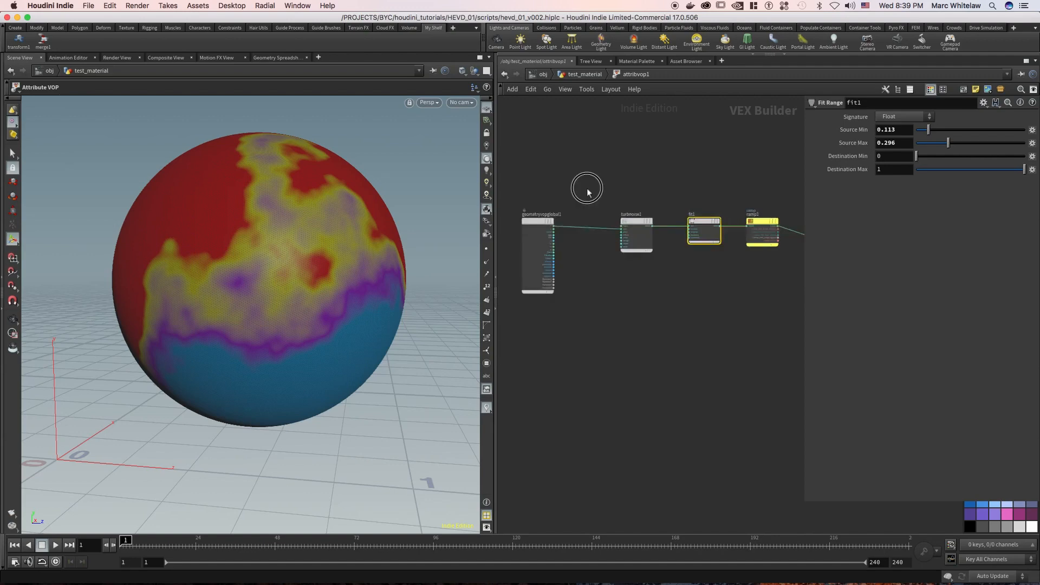
click(540, 222)
drag(540, 222, 564, 219)
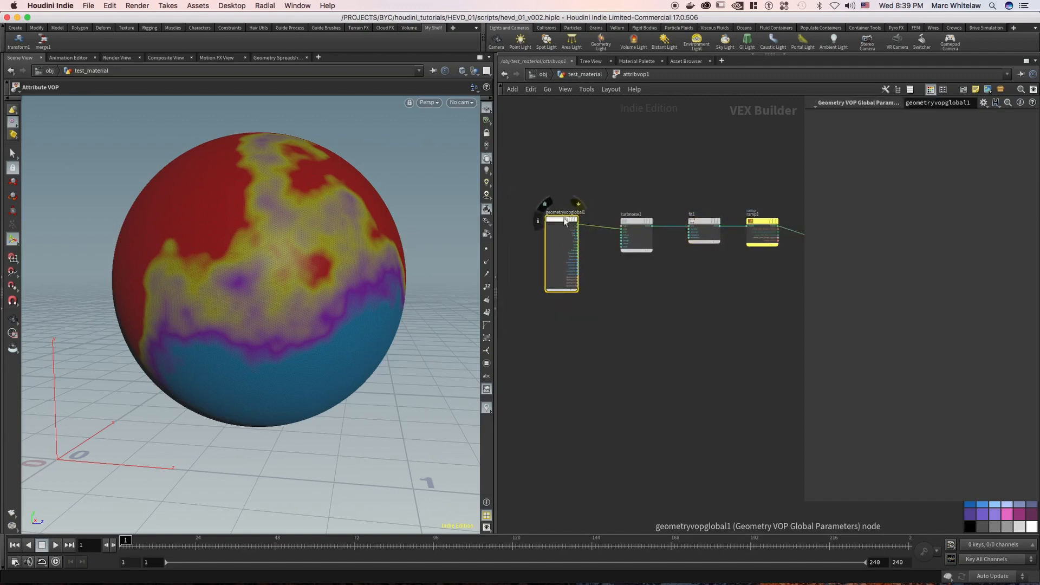
scroll(592, 244, up, 3)
scroll(644, 235, up, 4)
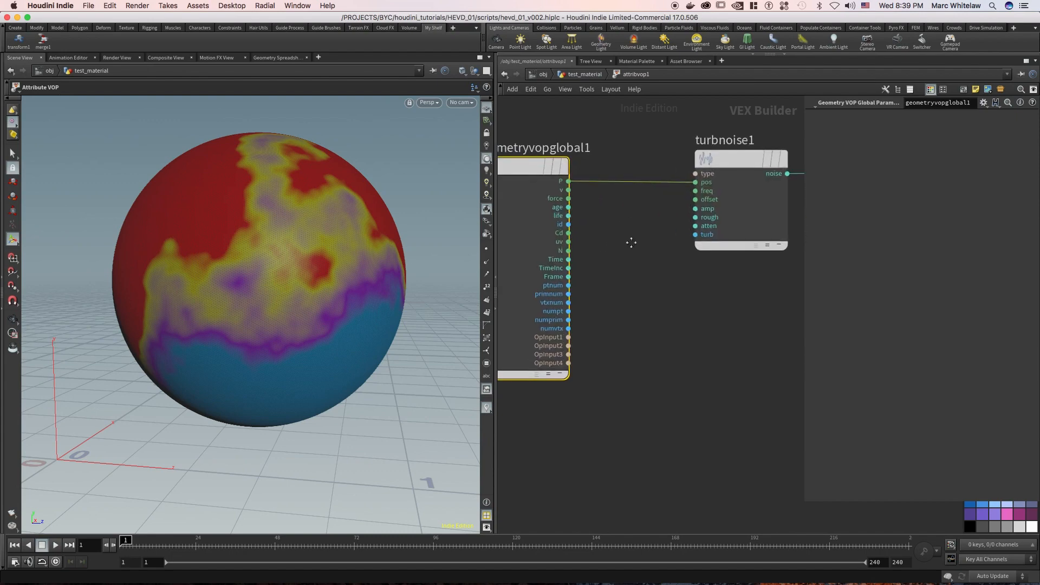
click(603, 255)
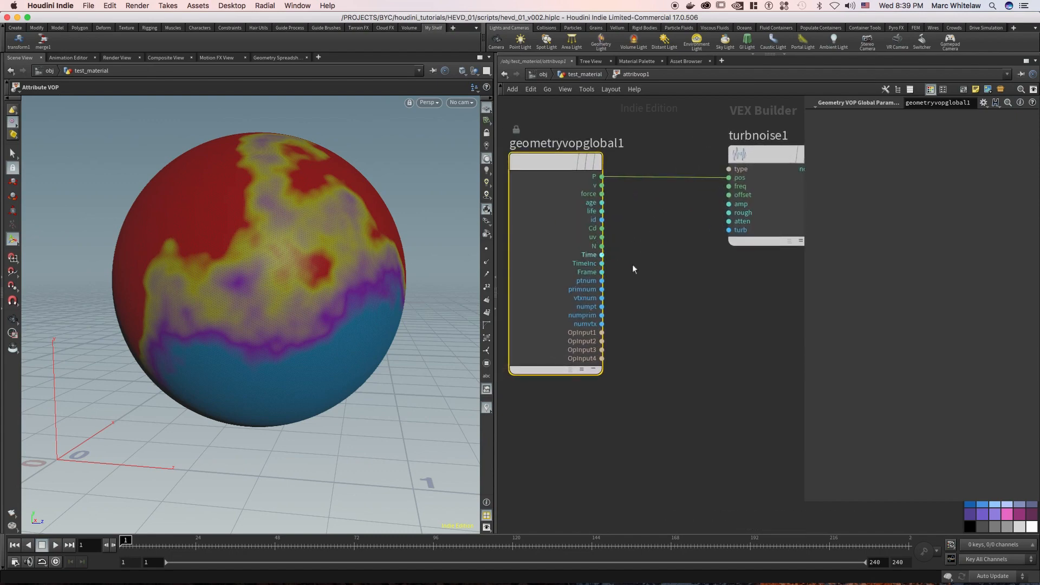
key(Escape)
Step: Promote the srcmin and srcmax inputs of the Fit Range node as parameters of the Attribute VOP
middle_drag(684, 234, 506, 288)
scroll(632, 288, down, 4)
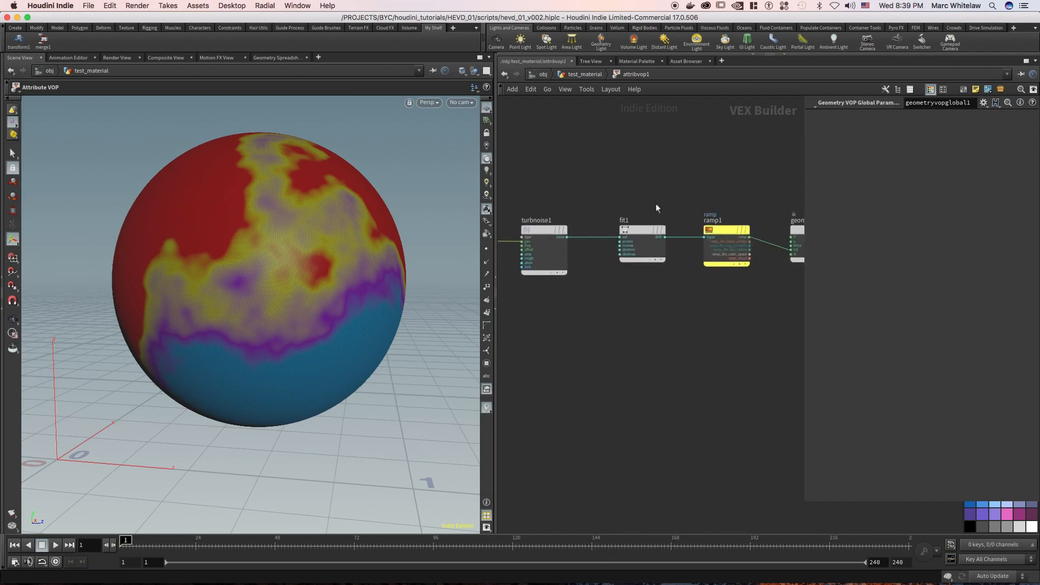
drag(656, 205, 675, 297)
scroll(633, 280, up, 5)
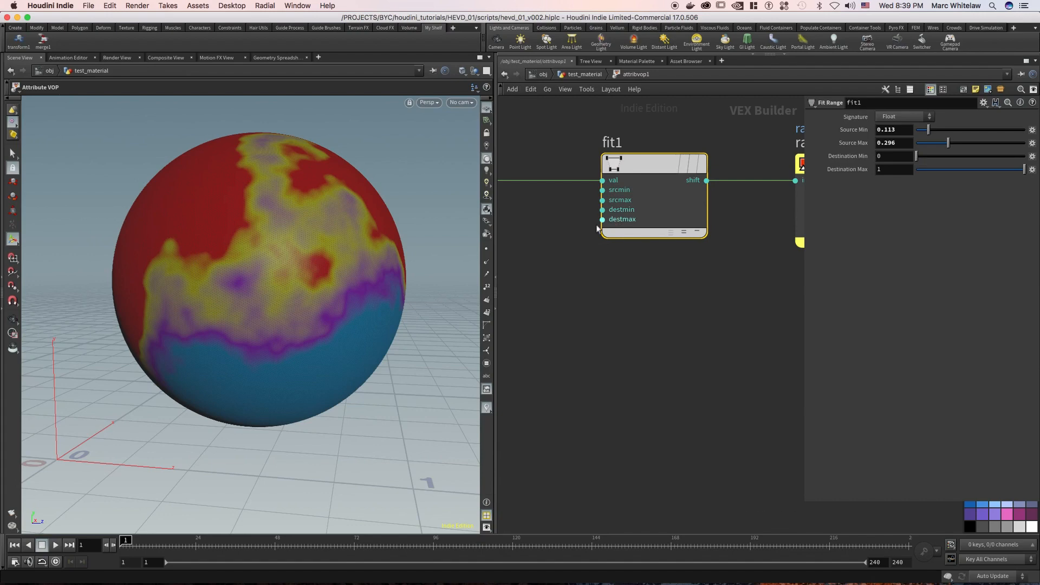
right_click(622, 192)
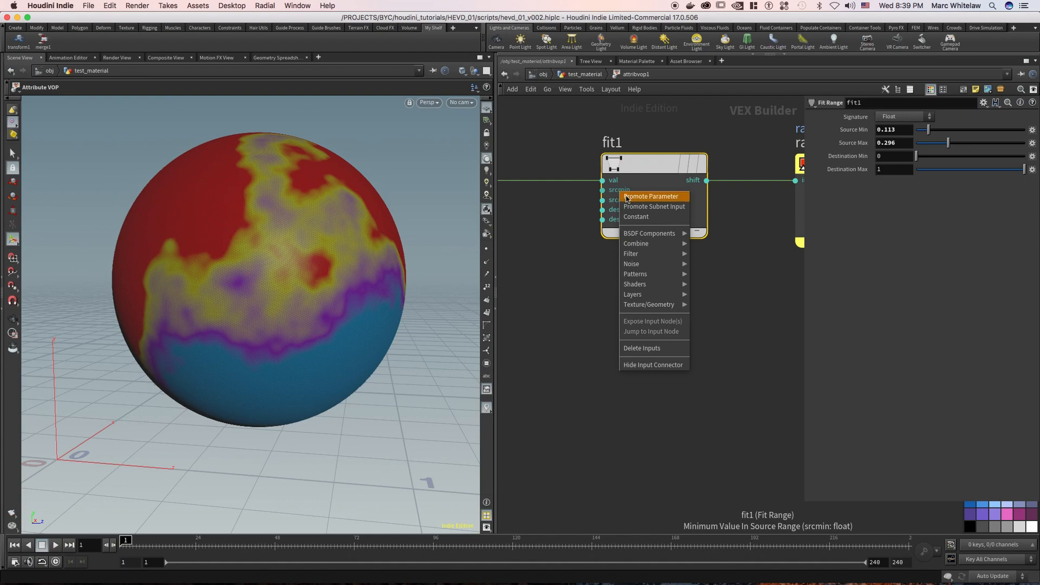
click(628, 197)
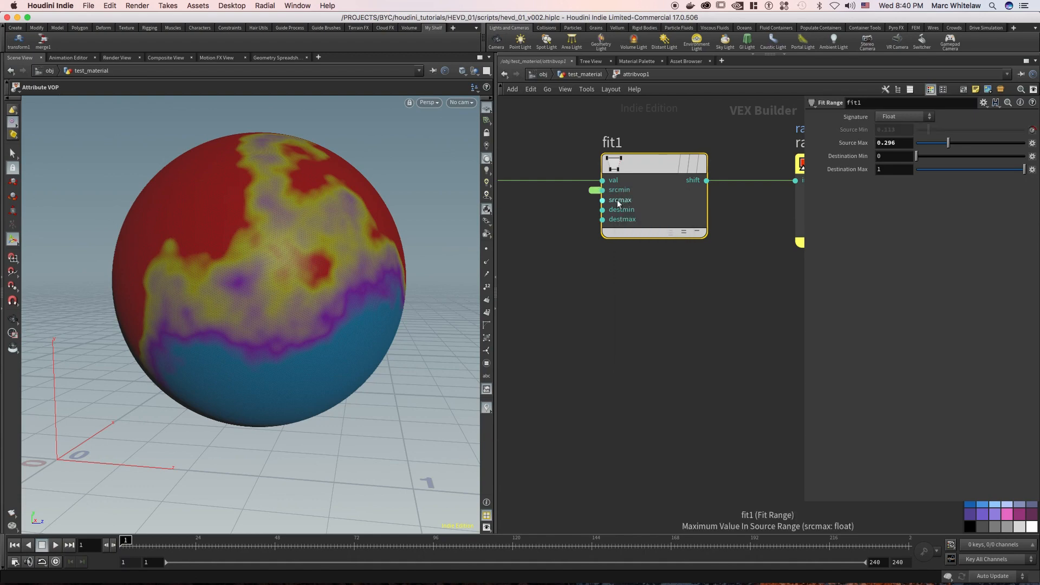
right_click(619, 201)
click(627, 207)
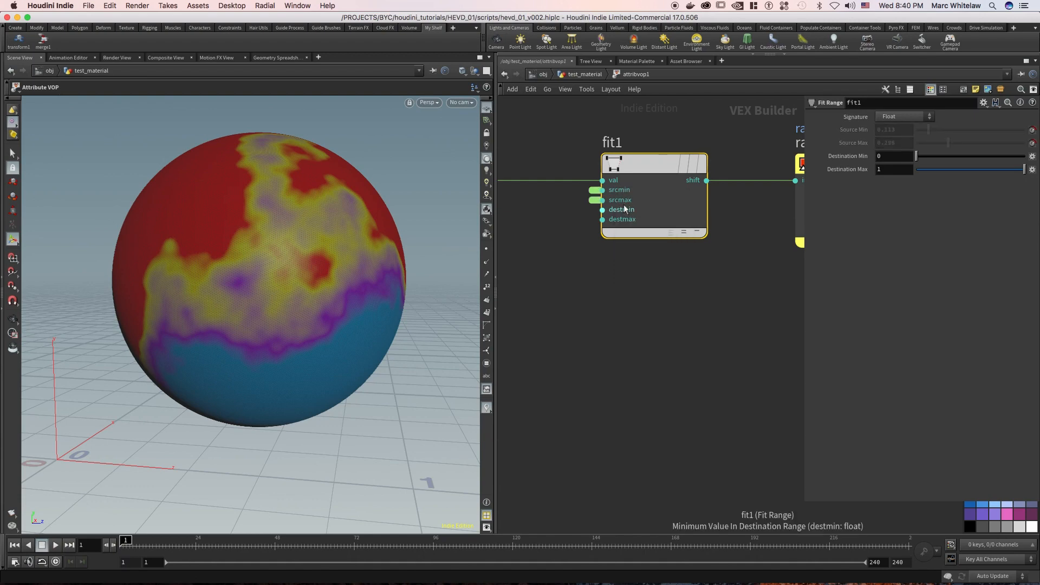
Step: At the test_material level, set the Attribute VOP's promoted source-range minimum to 0.085
click(585, 73)
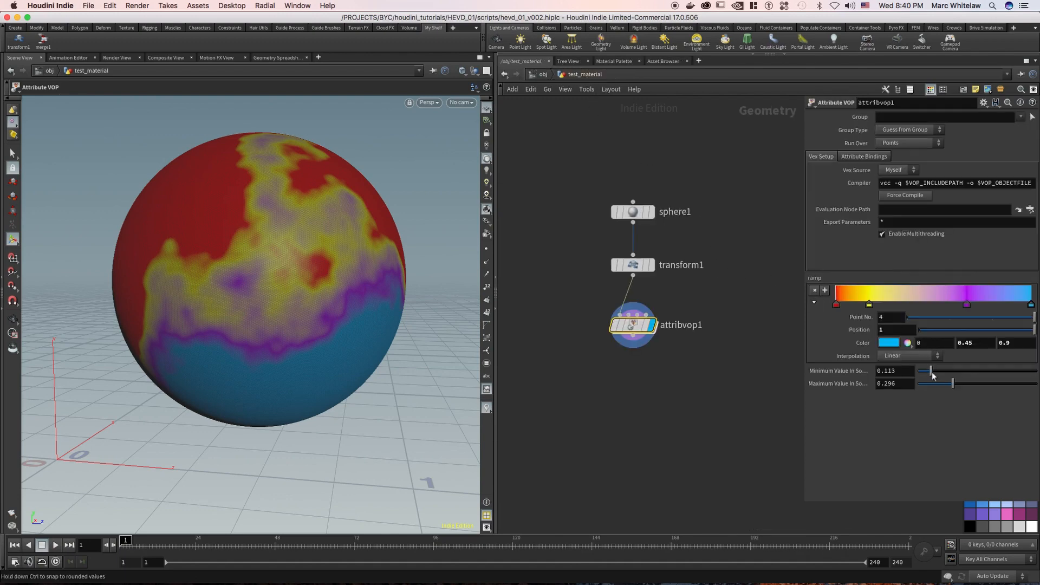
drag(936, 372, 928, 373)
drag(564, 371, 697, 298)
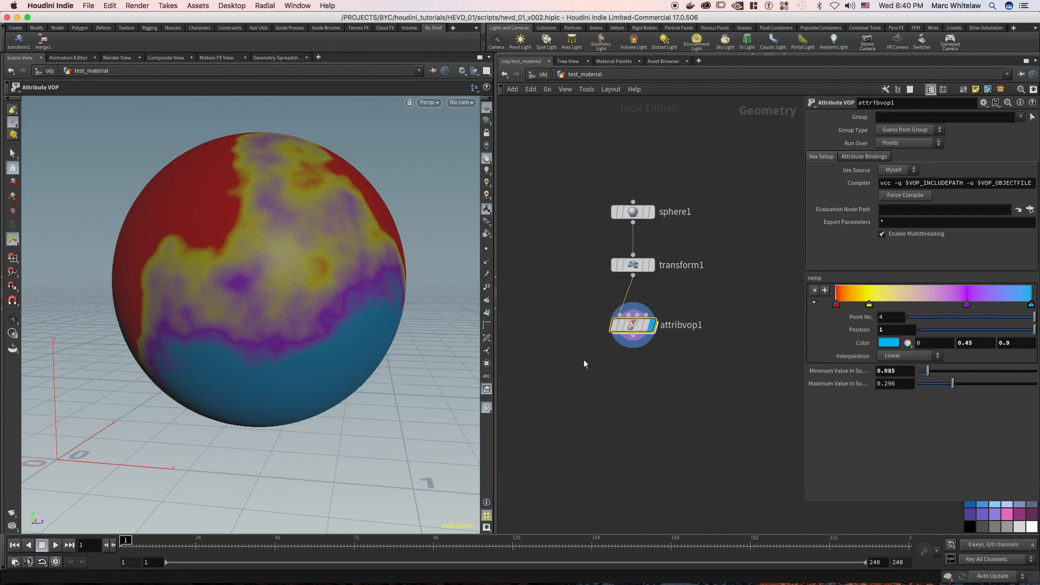
Step: Keyframe the Attribute VOP's maximum source value at 0.296 on frame 1 and at 0.4 on frame 24
alt+click(902, 386)
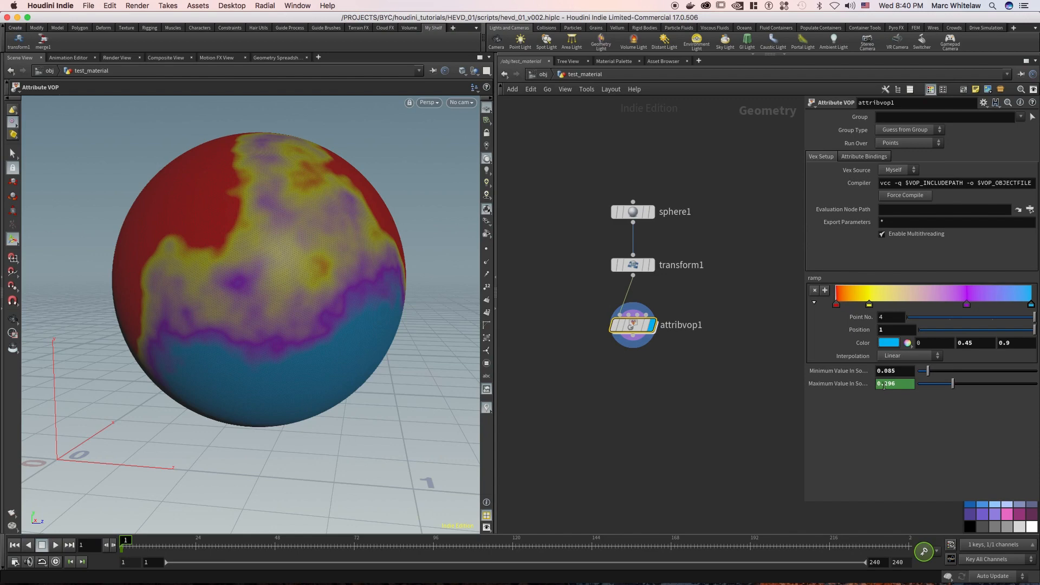
click(195, 543)
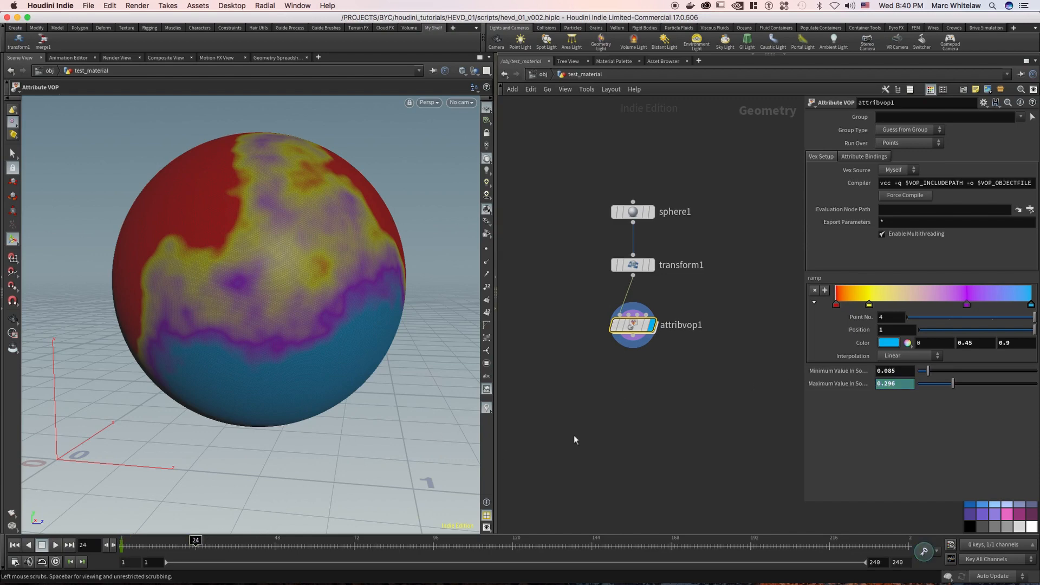
double_click(894, 384)
text(.4)
key(Return)
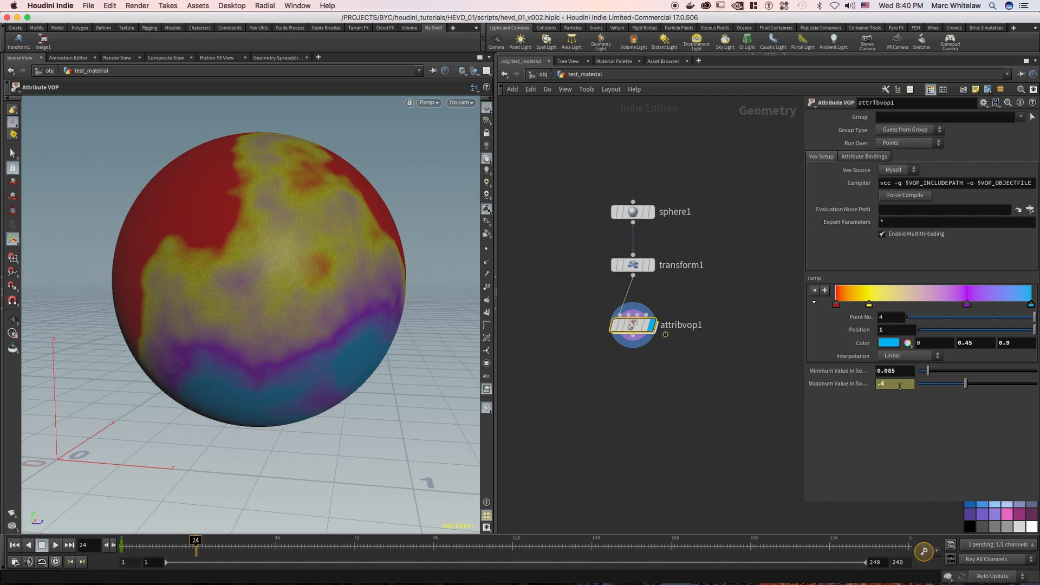
alt+click(899, 383)
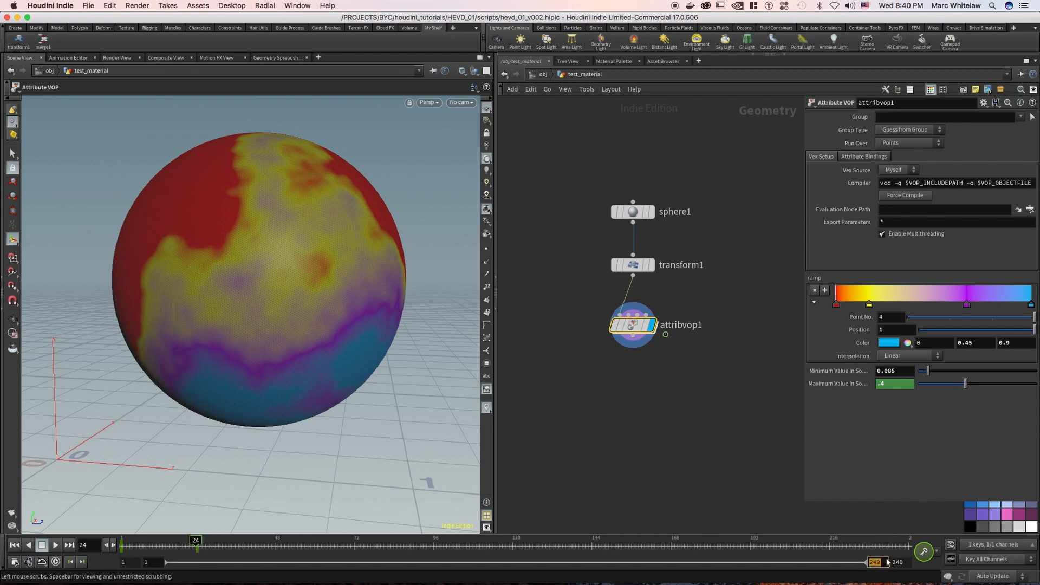
Step: Shorten the timeline range to end at frame 24 and play the contrast animation, returning to frame 1
key(Return)
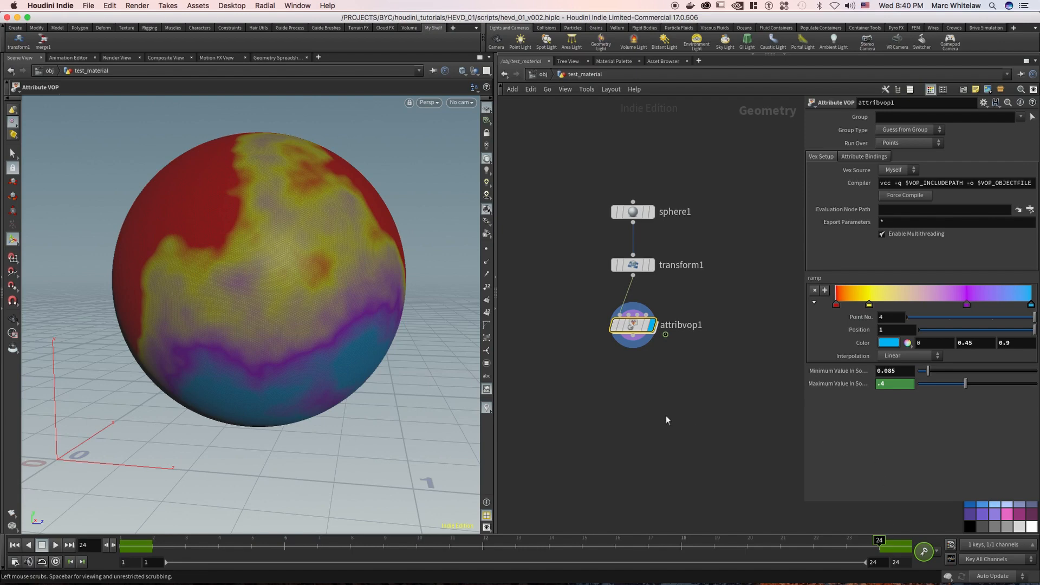
click(15, 545)
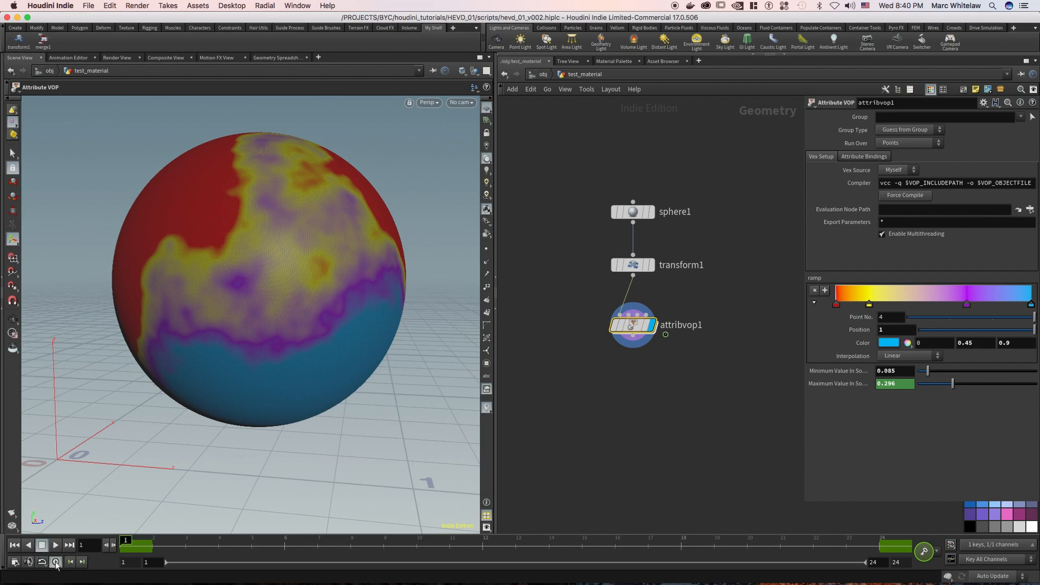
click(57, 546)
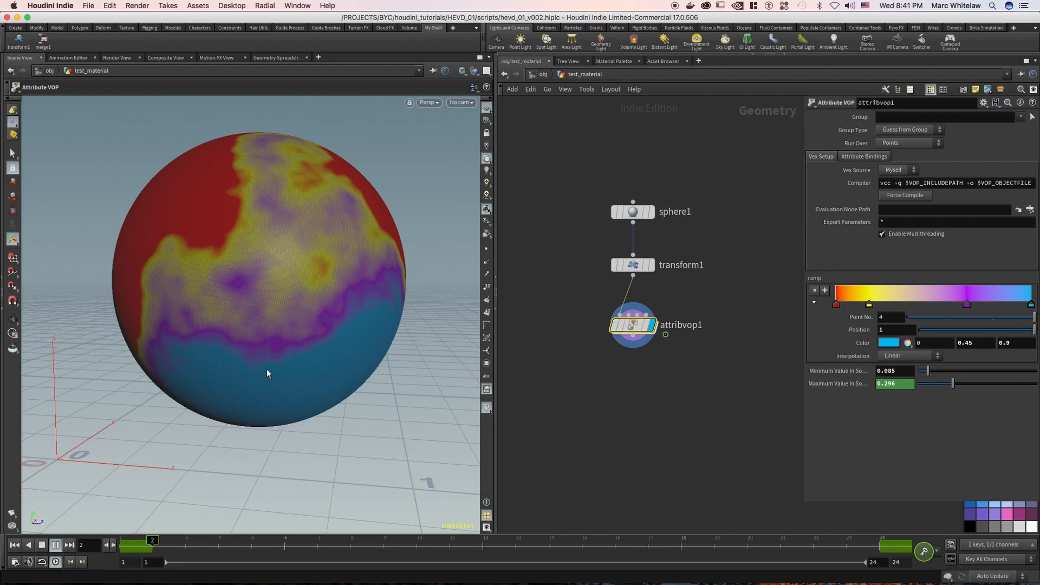
click(42, 545)
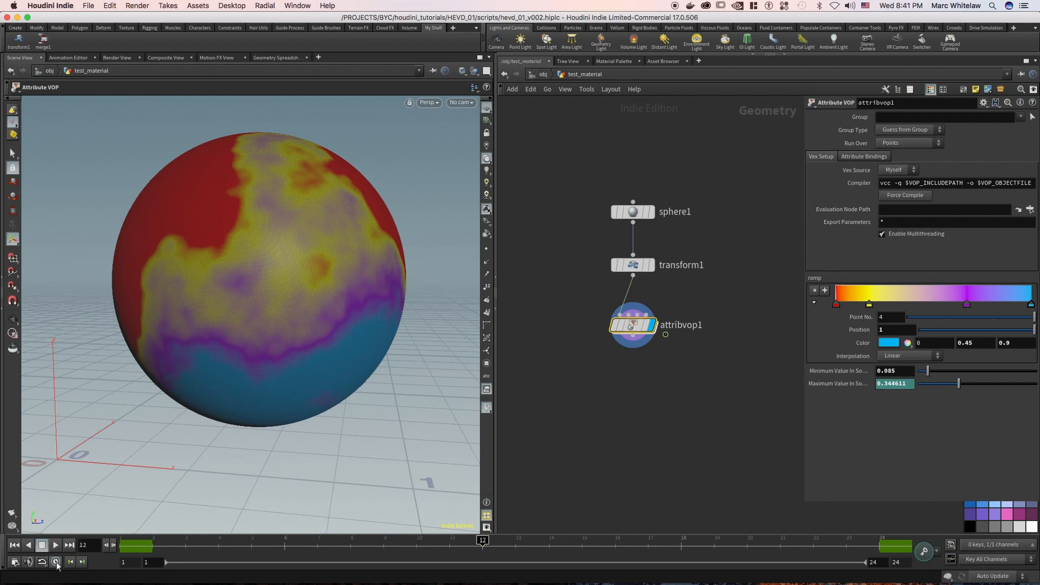
click(57, 546)
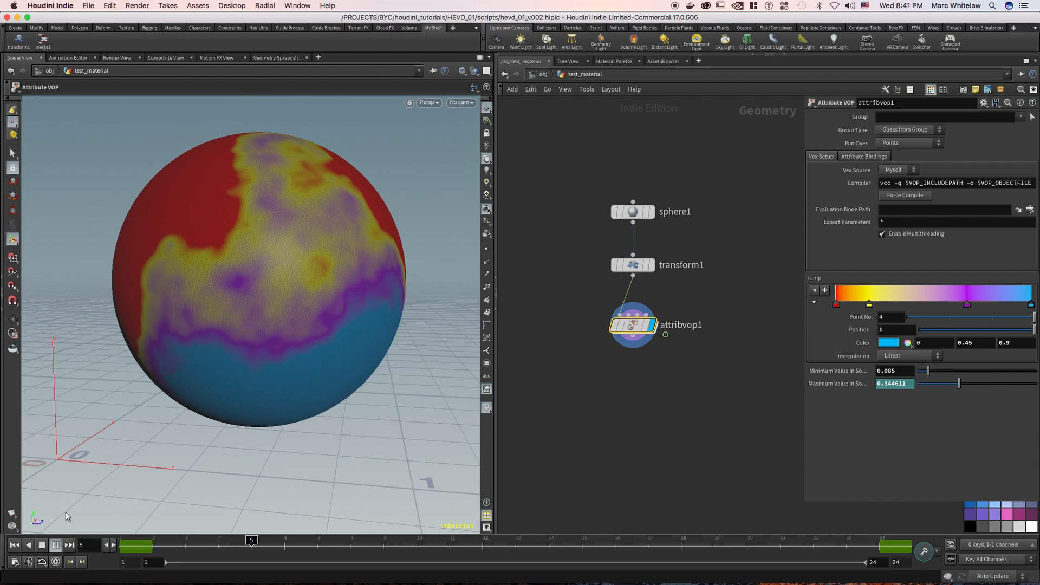
click(54, 545)
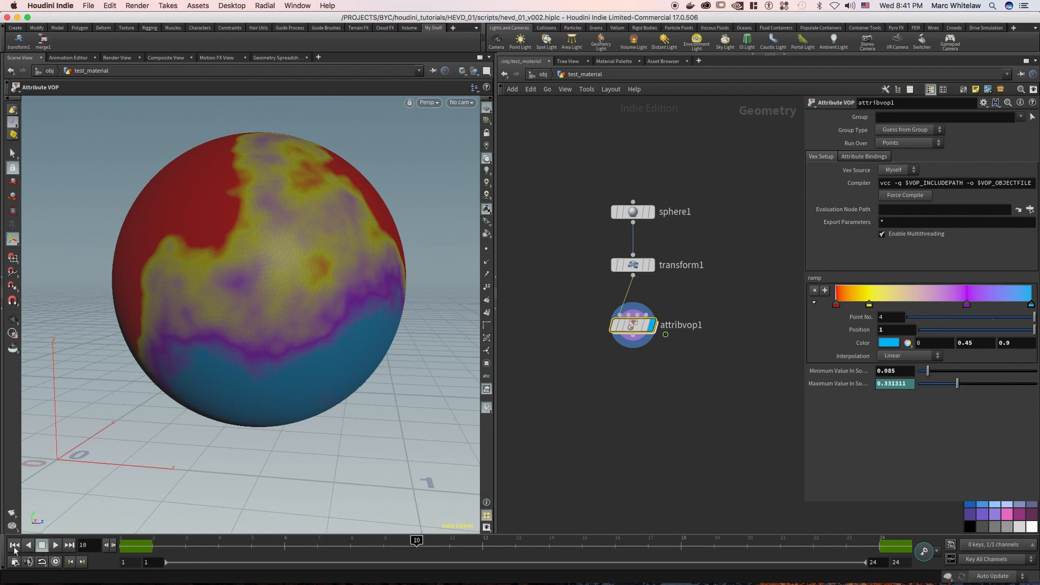
click(16, 546)
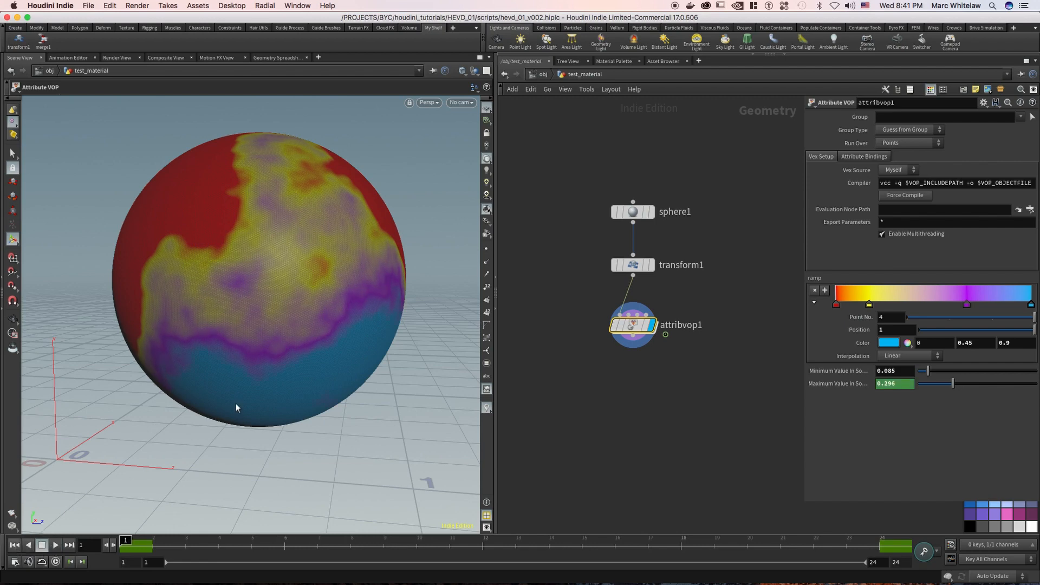
Step: Delete the animation channels from the Attribute VOP's maximum source value
right_click(899, 384)
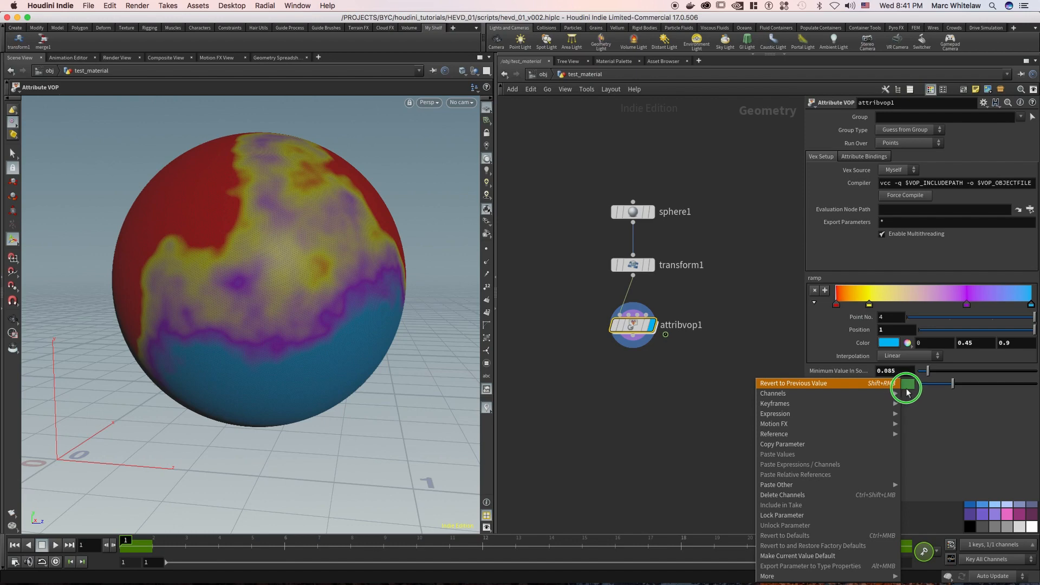
click(786, 406)
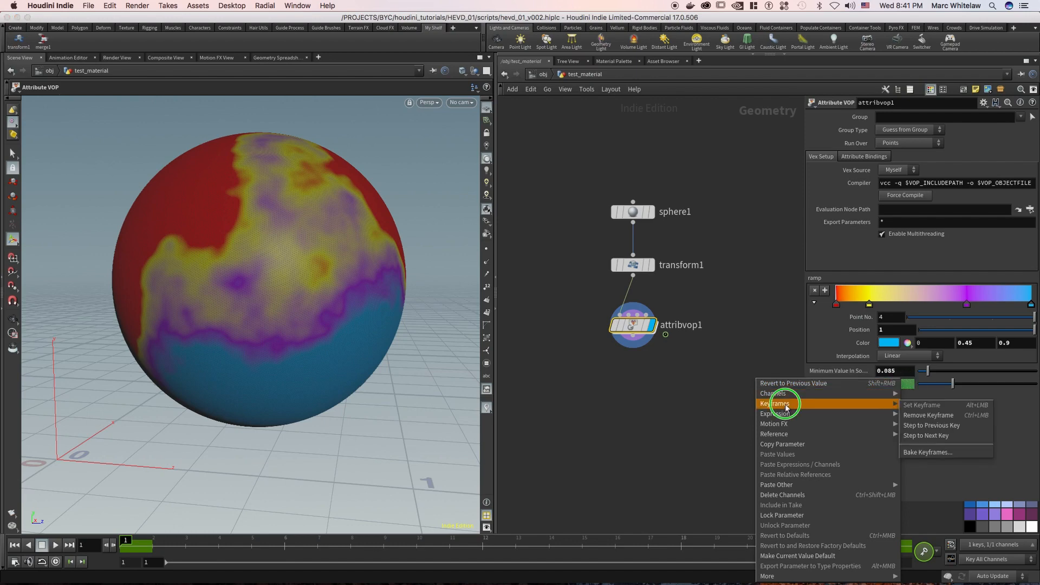
click(787, 495)
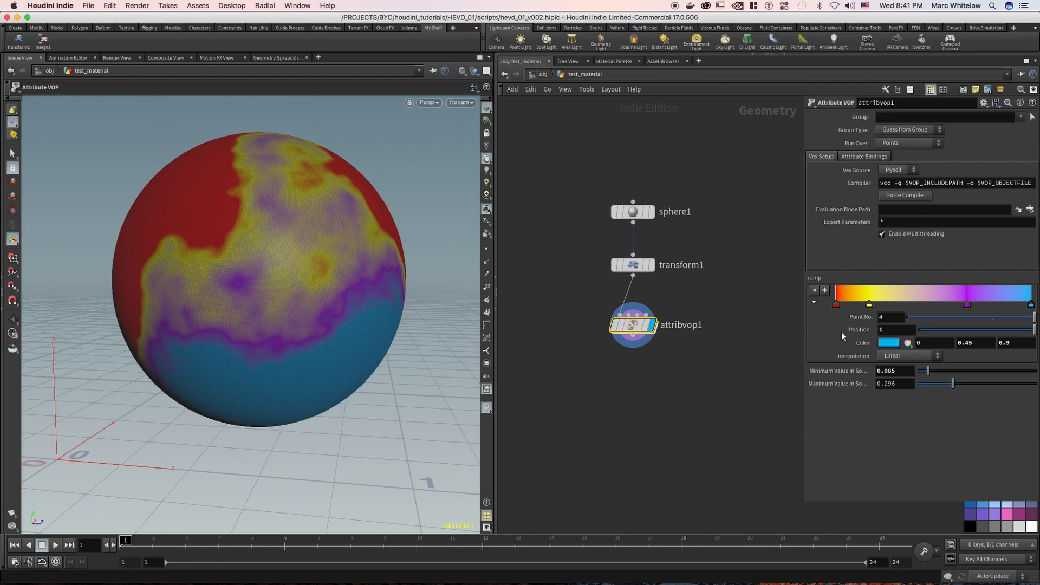
Step: Check the sphere1 and transform1 nodes, try shifting the sphere slightly in Y with the transform1 handle, and undo the move
key(Escape)
drag(262, 288, 284, 289)
middle_drag(285, 289, 264, 314)
drag(668, 294, 608, 343)
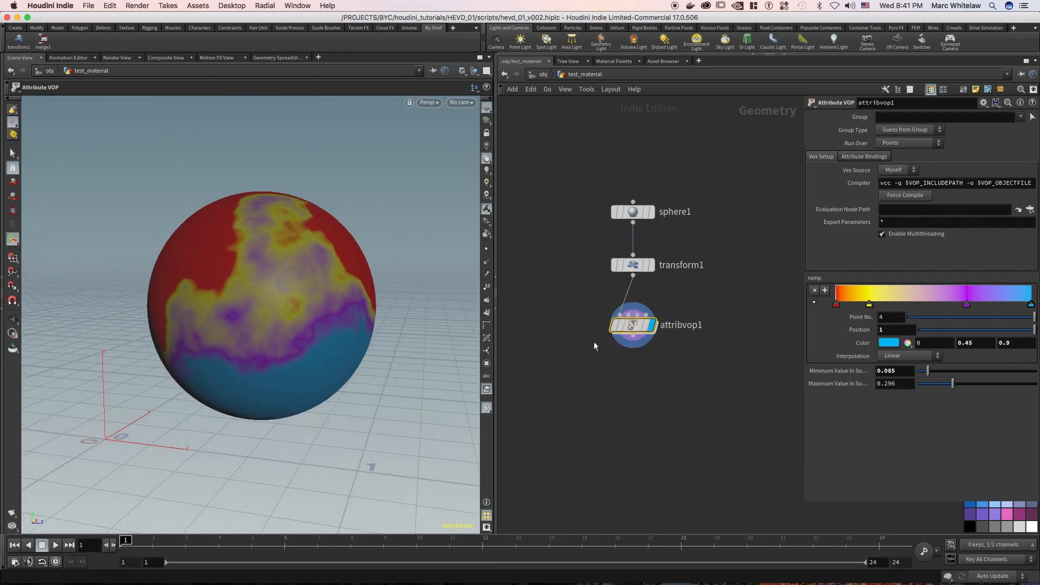
drag(669, 188, 609, 226)
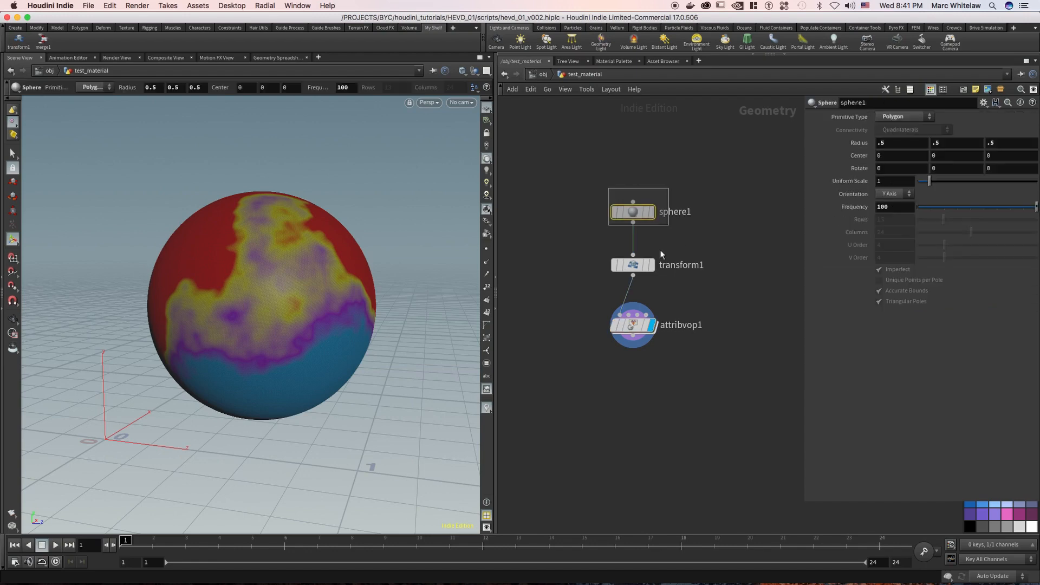
click(613, 270)
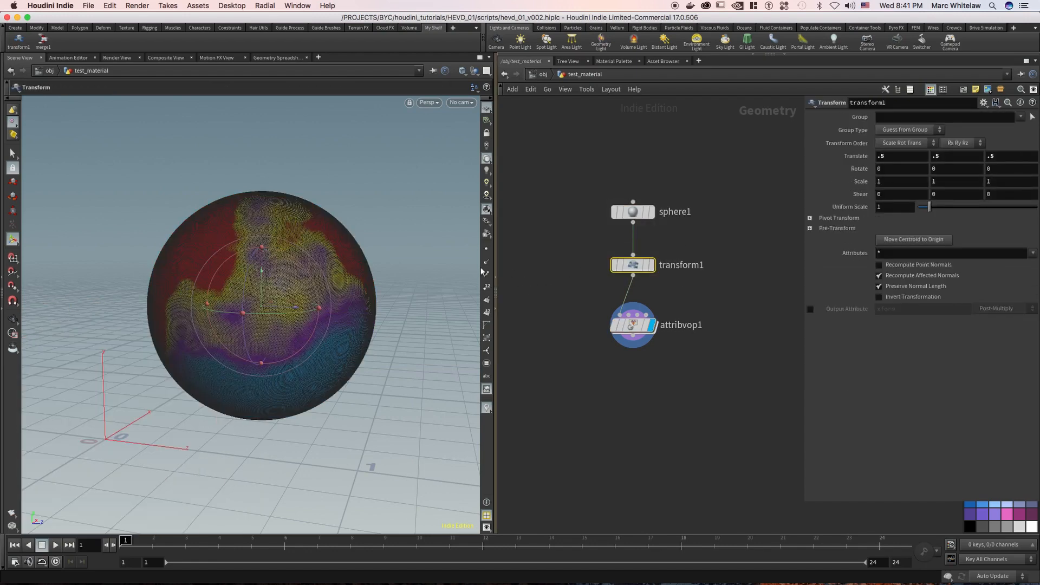
mouse_move(262, 277)
mouse_down()
mouse_move(264, 181)
mouse_move(259, 276)
mouse_up()
key(ctrl+z)
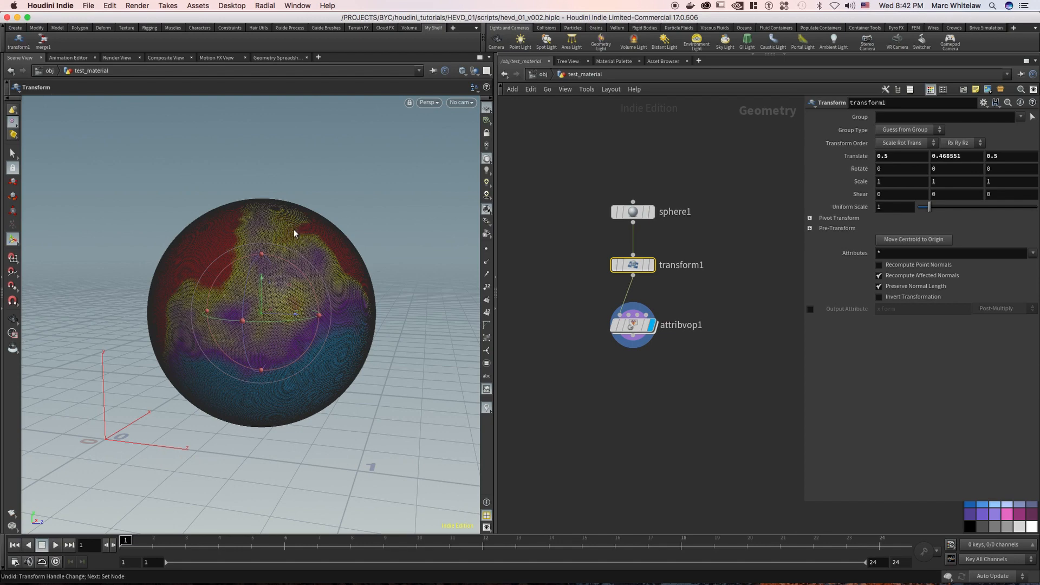
Step: Try lowering the sphere to about -0.18 in Y with the transform1 handle, inspect its pattern, and undo the move
key(space)
right_drag(288, 263, 275, 264)
mouse_move(321, 269)
mouse_down()
mouse_move(298, 271)
mouse_move(342, 265)
mouse_move(317, 254)
mouse_up()
right_drag(316, 255, 281, 263)
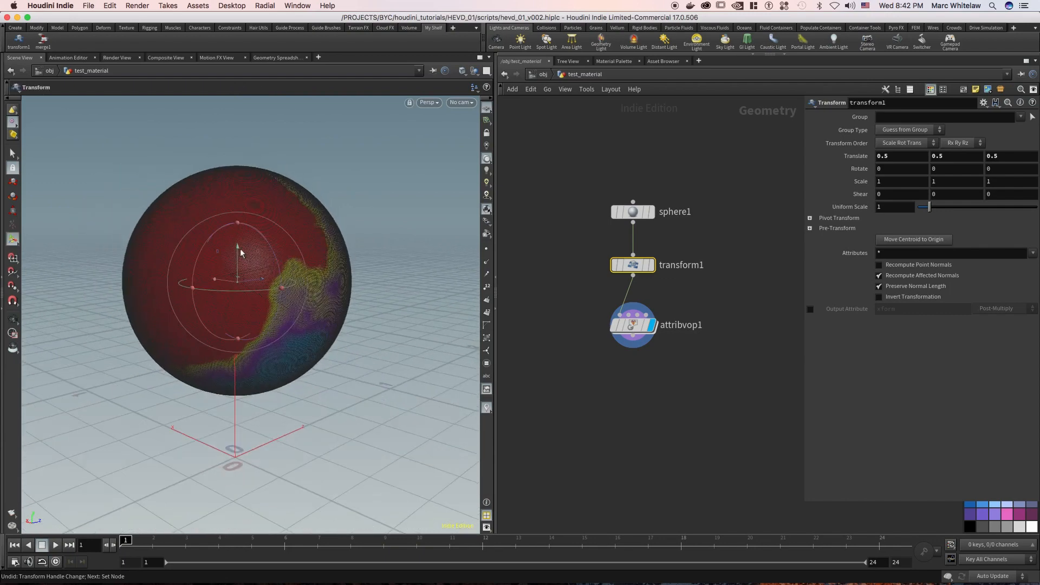
drag(237, 249, 244, 366)
drag(242, 373, 264, 393)
key(Escape)
drag(263, 303, 233, 295)
key(t)
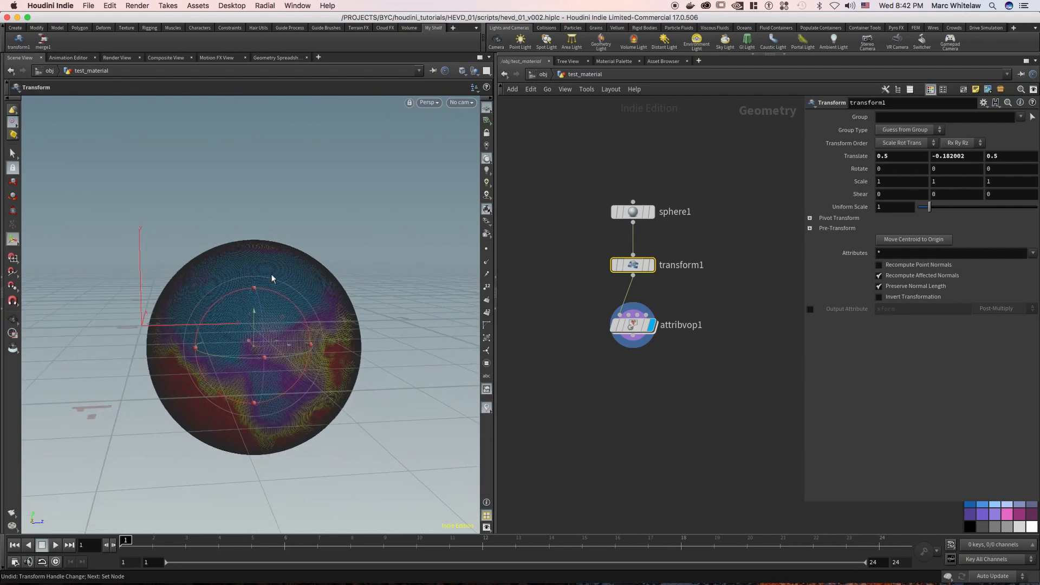
key(super+z)
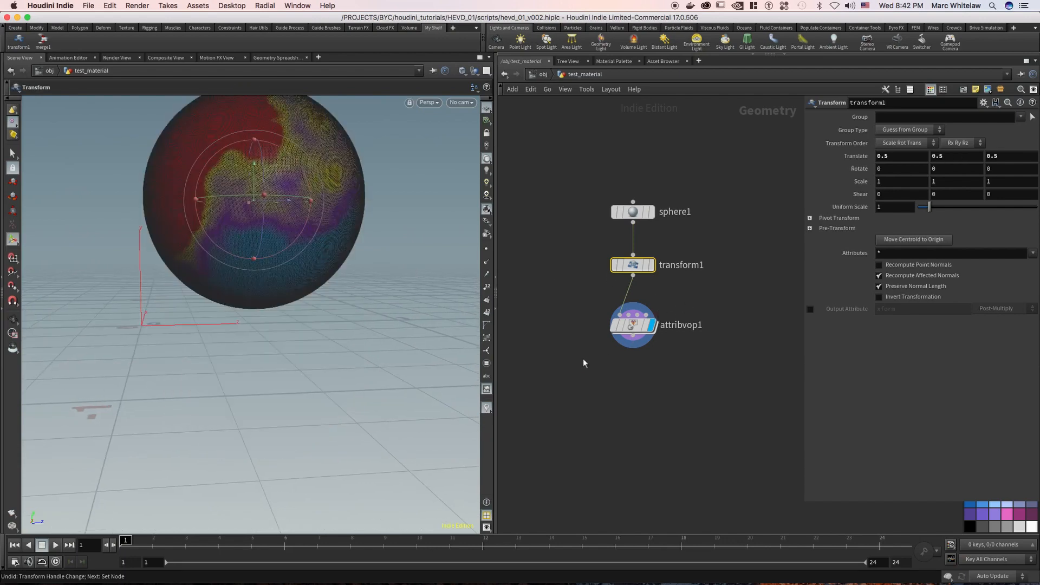
Step: Enter the Attribute VOP's network and examine the node chain from the global parameters through Turbulent Noise to the ramp
key(Down)
key(Return)
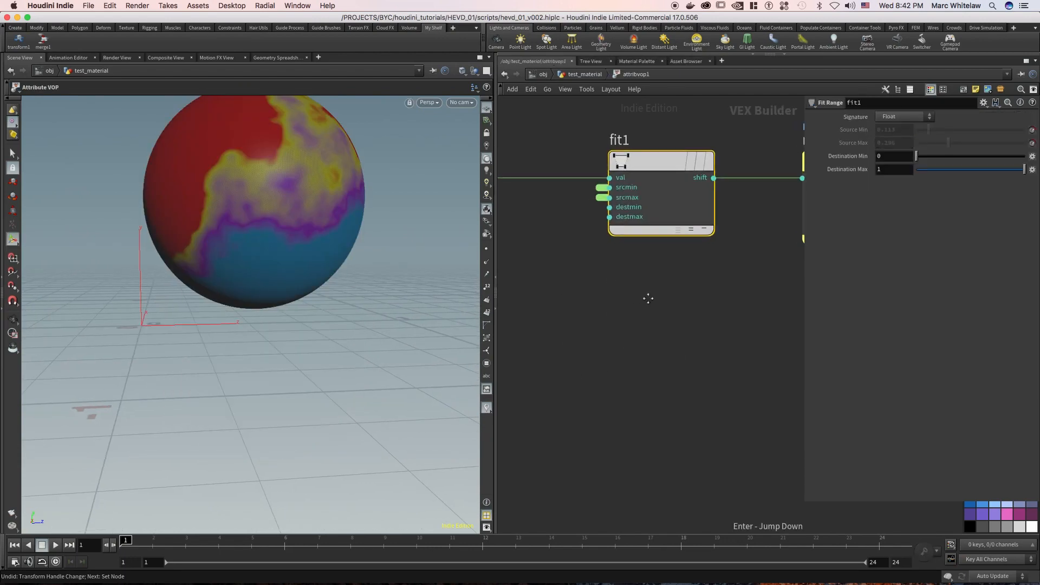
scroll(647, 299, down, 5)
scroll(597, 304, right, 2)
scroll(597, 310, down, 2)
scroll(576, 300, left, 3)
scroll(548, 287, up, 3)
scroll(560, 290, left, 2)
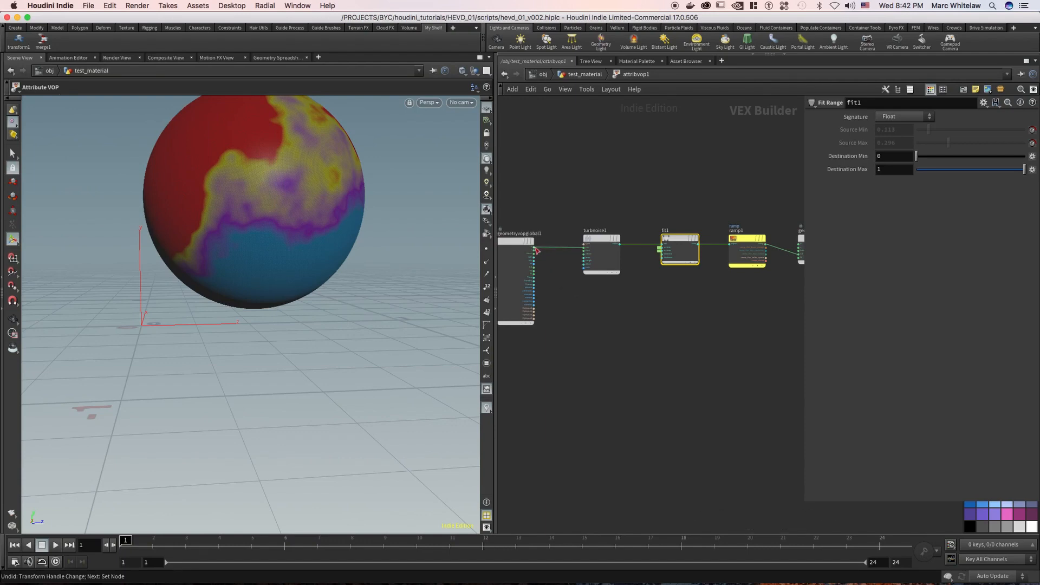
key(Escape)
drag(228, 272, 235, 318)
key(Escape)
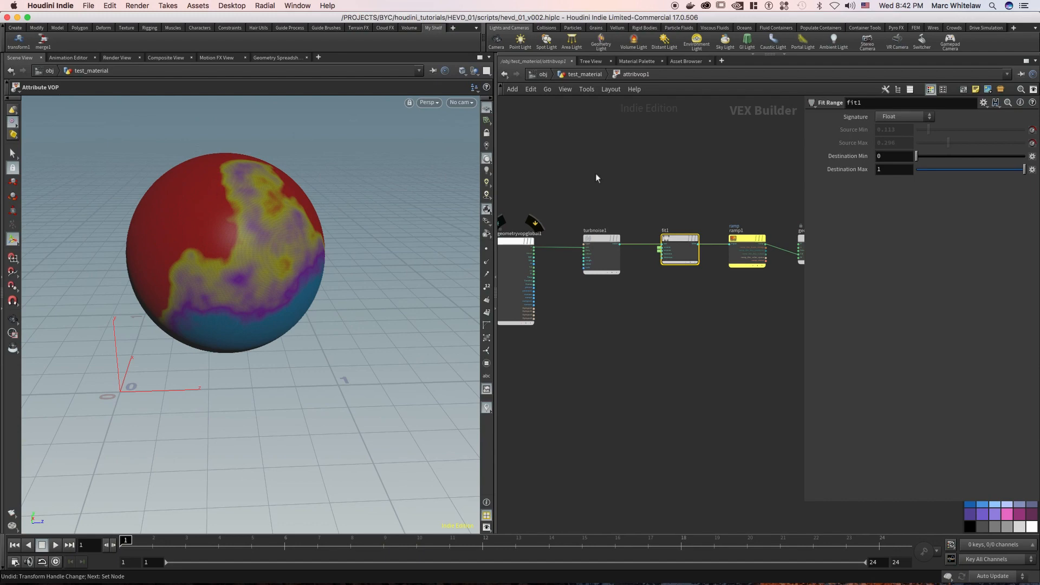
middle_drag(562, 188, 602, 179)
scroll(624, 271, up, 5)
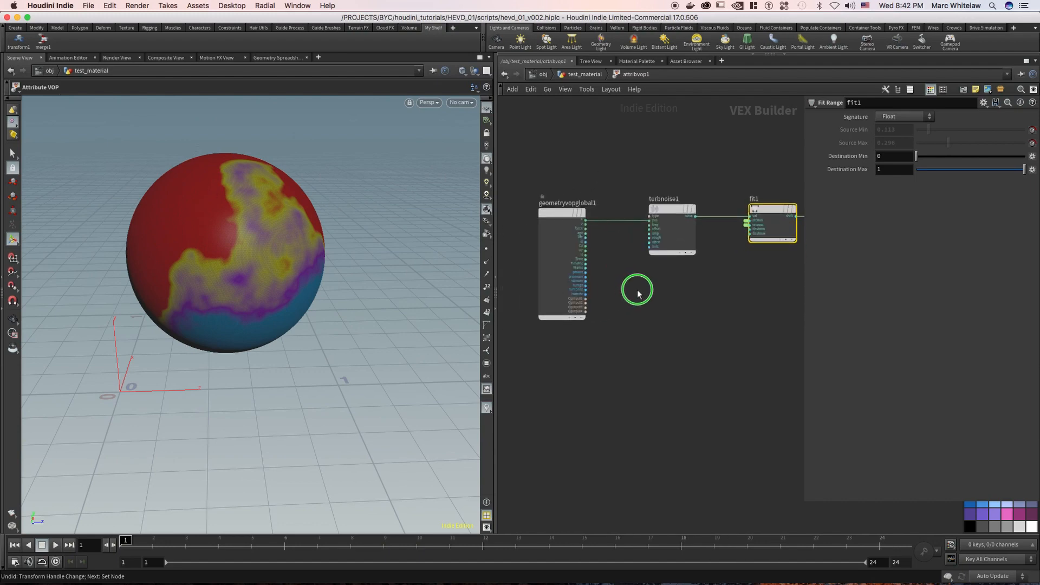
Step: Add a Vector to Float node below the Turbulent Noise node and feed it the global parameters' P output
drag(551, 178, 596, 221)
click(606, 268)
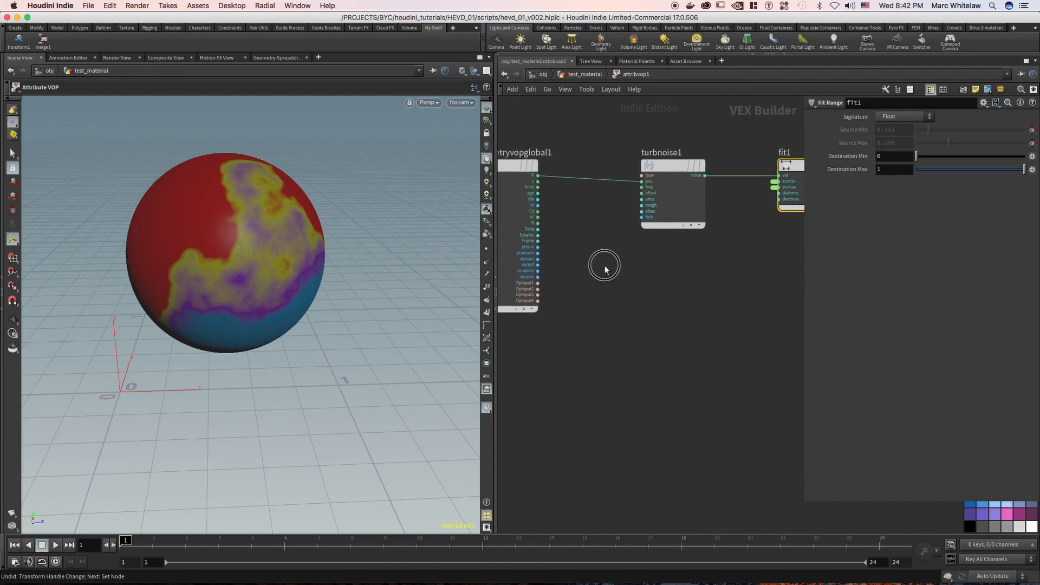
key(Tab)
text(v)
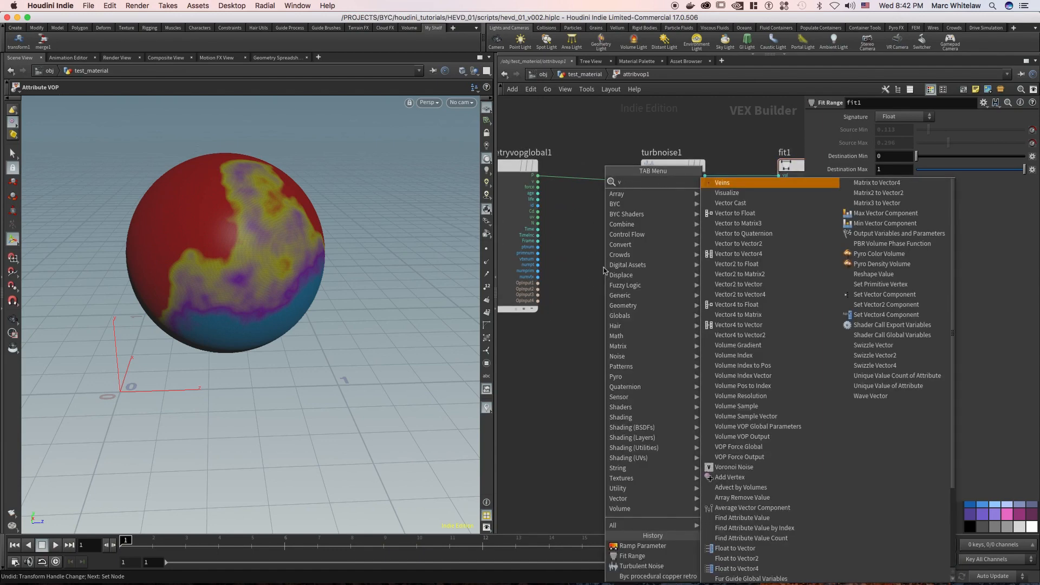
text(ectorto)
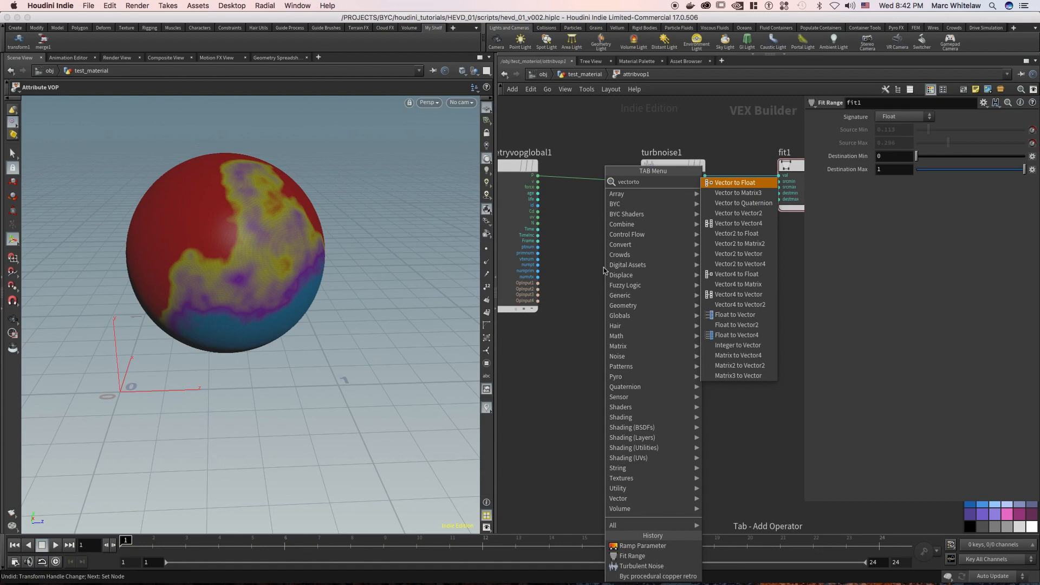
text(floa)
click(736, 184)
click(675, 285)
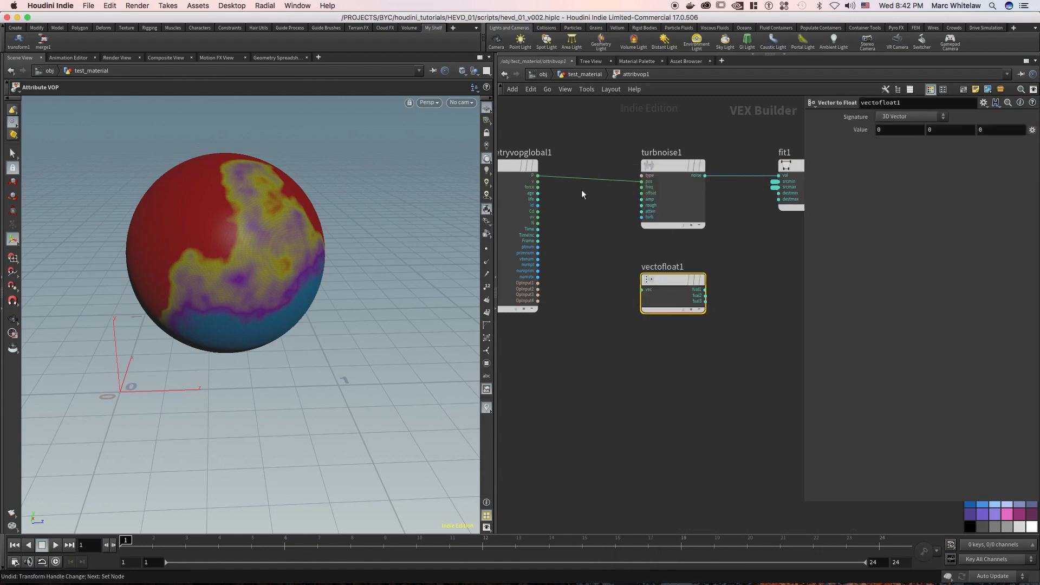
drag(539, 177, 643, 289)
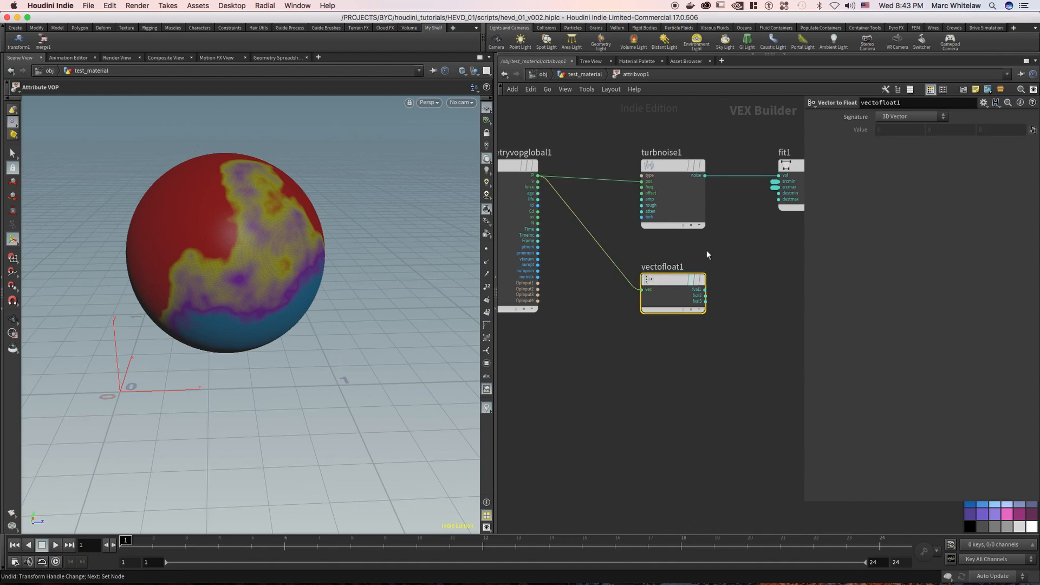
Step: Wire a component output of the Vector to Float node into the geometry output's Cd input and inspect the sphere's shading
scroll(629, 252, right, 5)
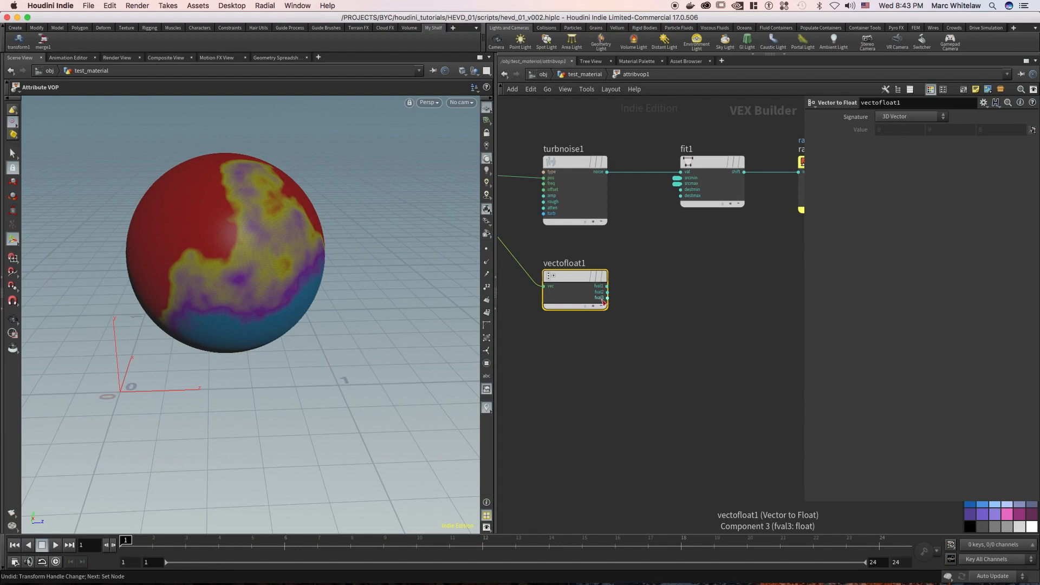
scroll(705, 260, down, 3)
middle_drag(707, 262, 618, 291)
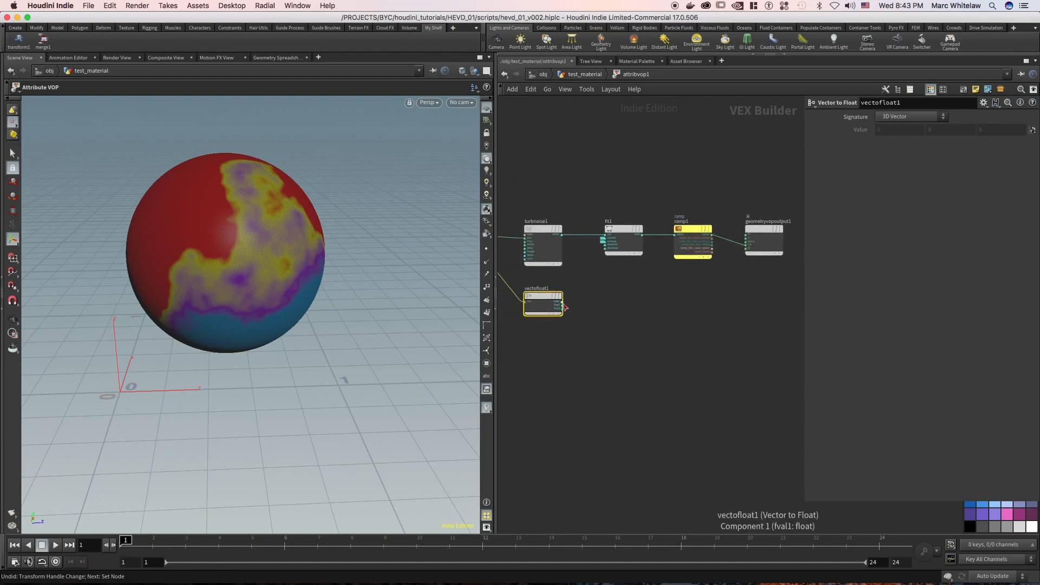
drag(564, 307, 746, 246)
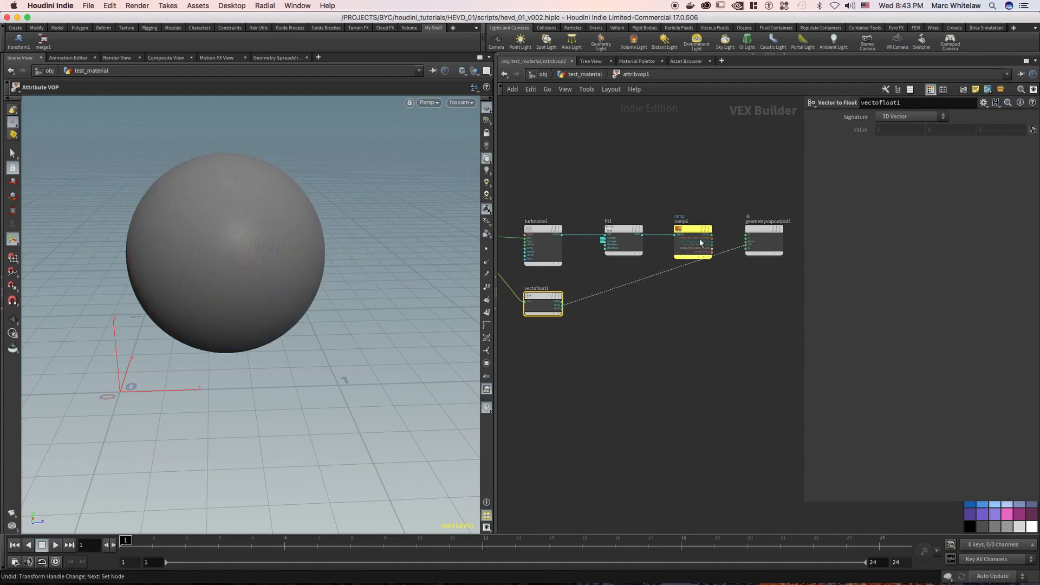
key(Escape)
drag(181, 262, 233, 228)
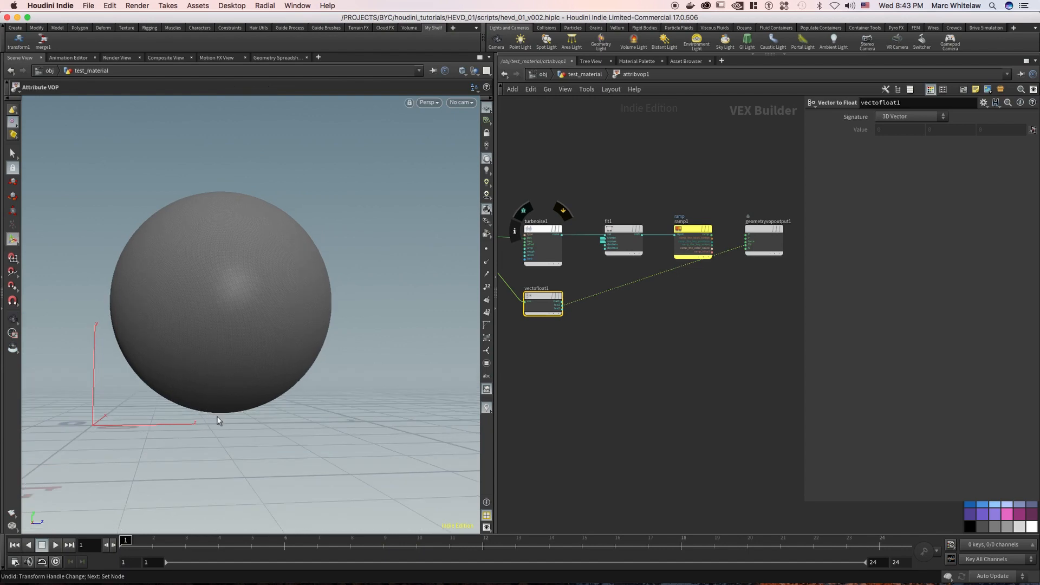
middle_drag(607, 147, 688, 146)
click(702, 304)
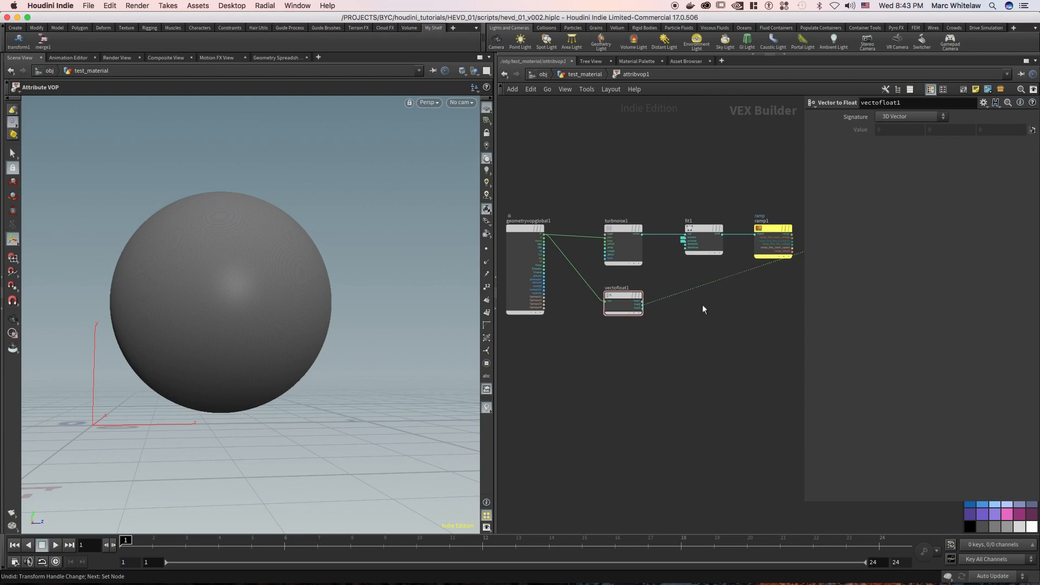
Step: Insert a Fit Range node on the wire between vectofloat1 and the geometry output
key(Tab)
text(fitr)
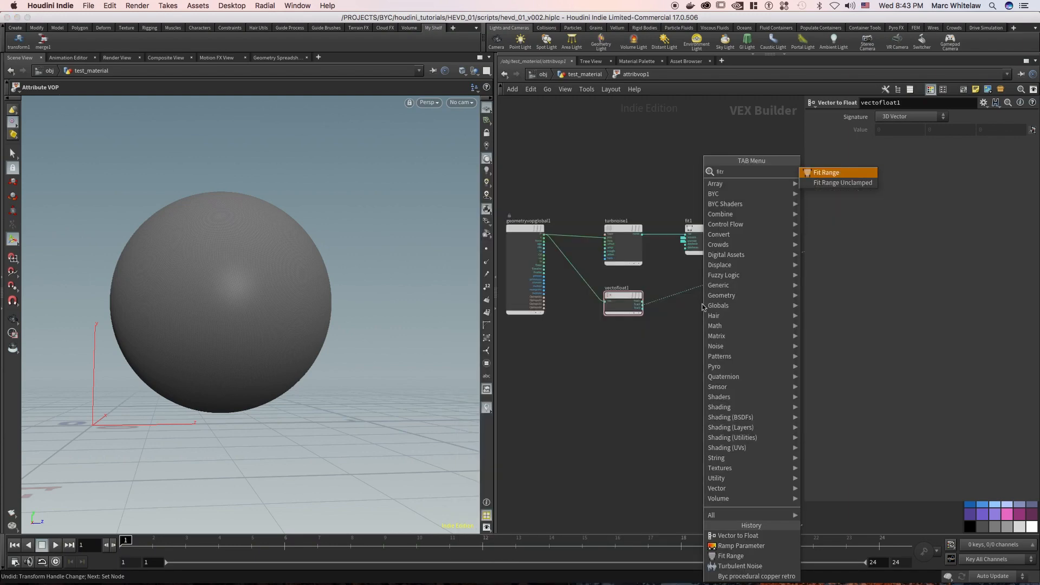
key(Return)
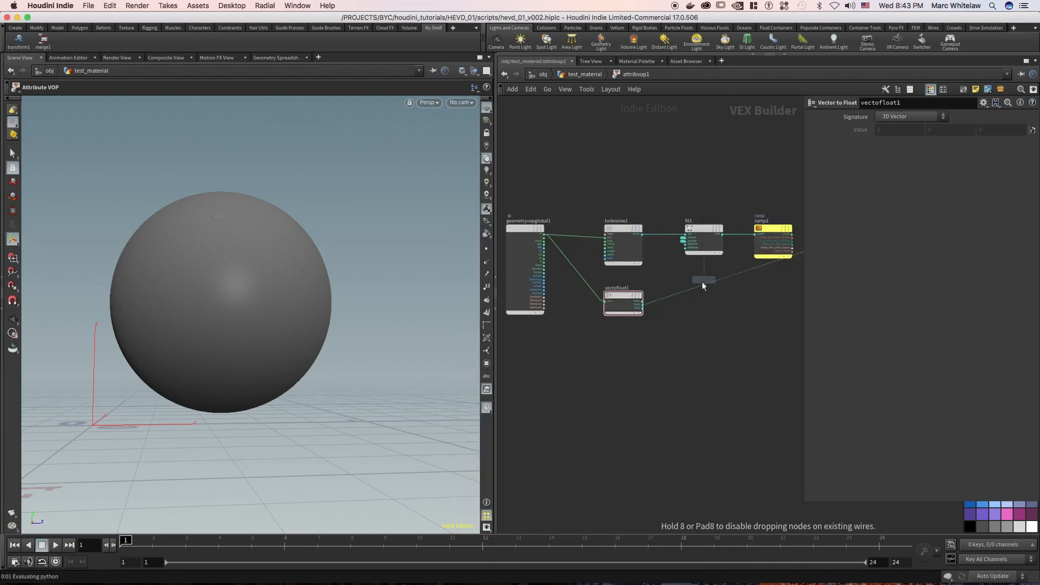
click(701, 282)
drag(703, 287, 706, 302)
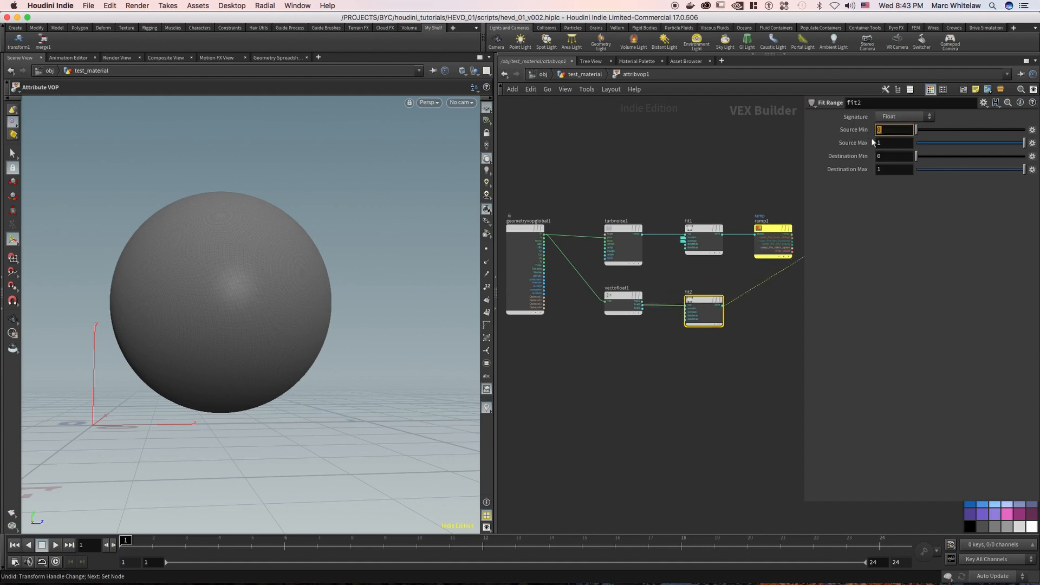
Step: Set the new Fit Range node's Source Min to .49 and Source Max to .51, and inspect the colour split on the sphere
click(888, 145)
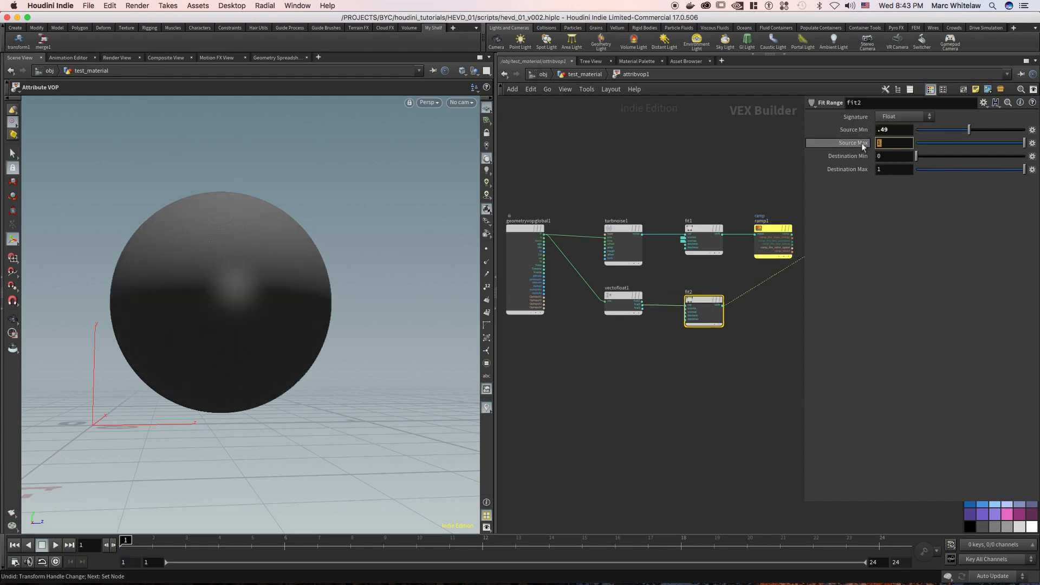
text(.51)
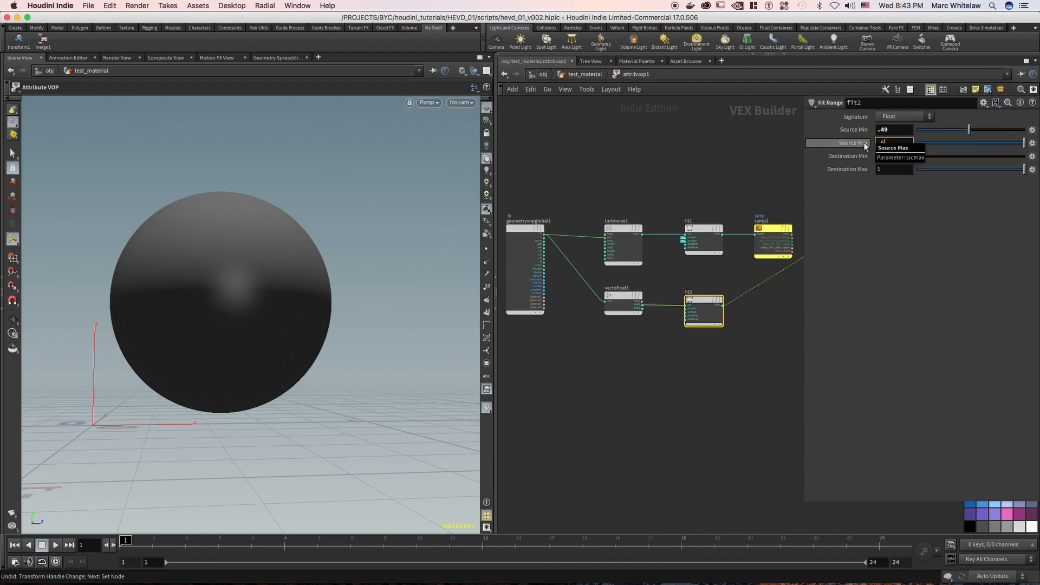
key(Return)
key(Escape)
mouse_move(225, 298)
mouse_down()
mouse_move(236, 272)
mouse_move(234, 307)
mouse_up()
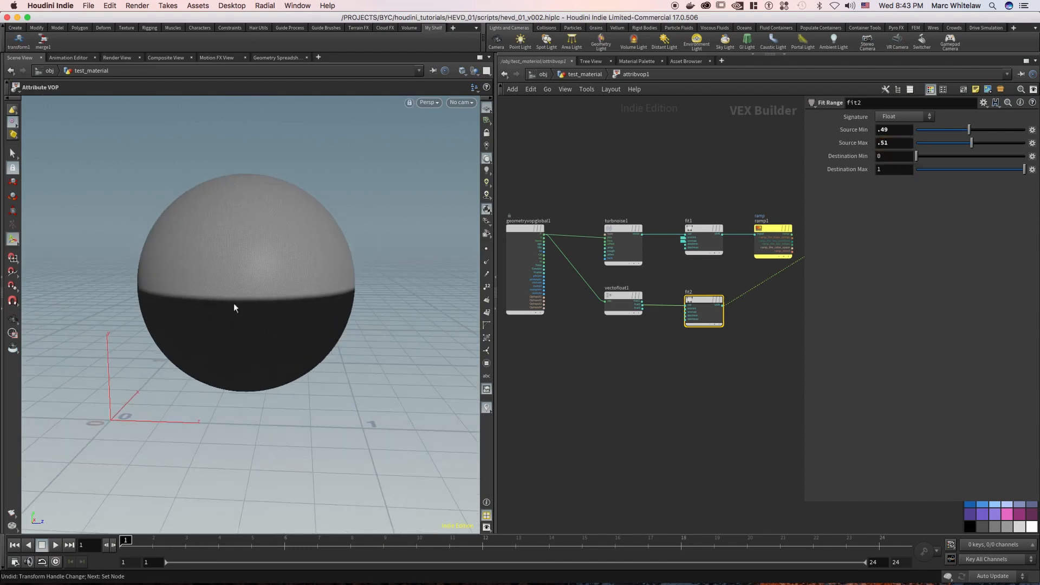
key(Escape)
drag(227, 308, 272, 309)
key(Escape)
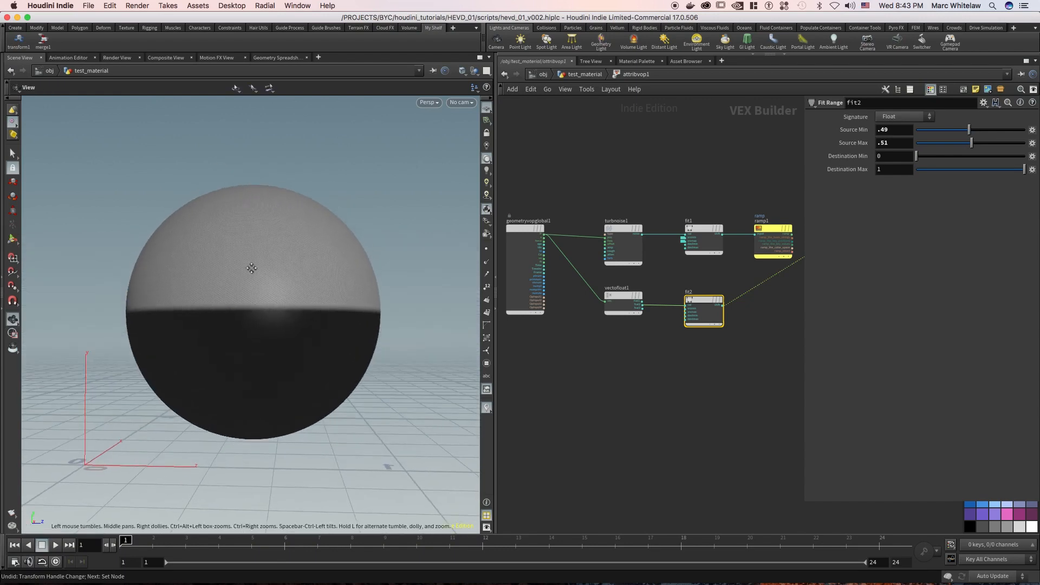
alt+middle_drag(251, 269, 236, 250)
alt+right_drag(239, 282, 225, 271)
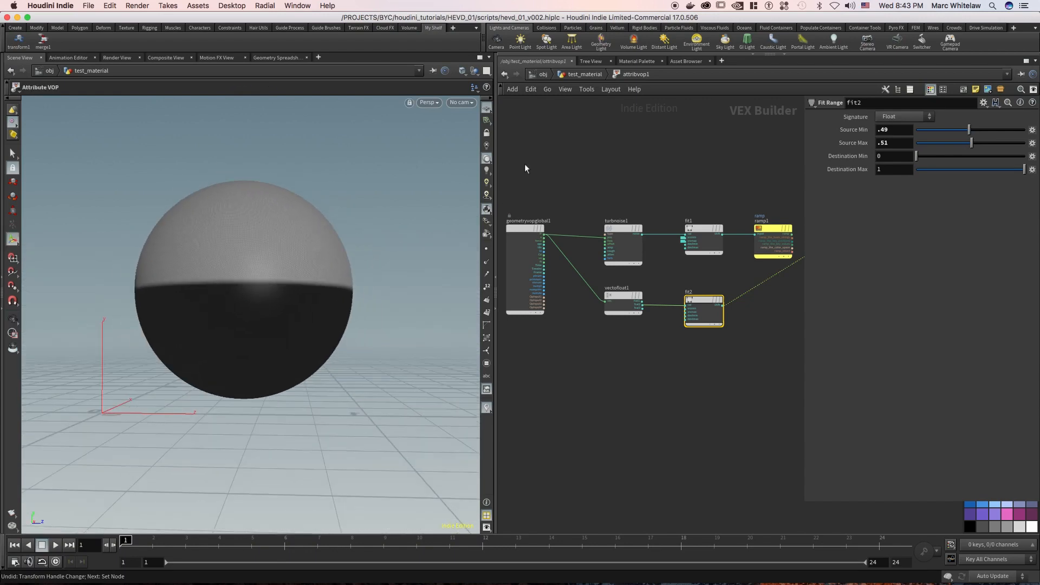
Step: Return to the test_material geometry network and lower the sphere with transform1 to a Y translation of about 0.08
click(585, 73)
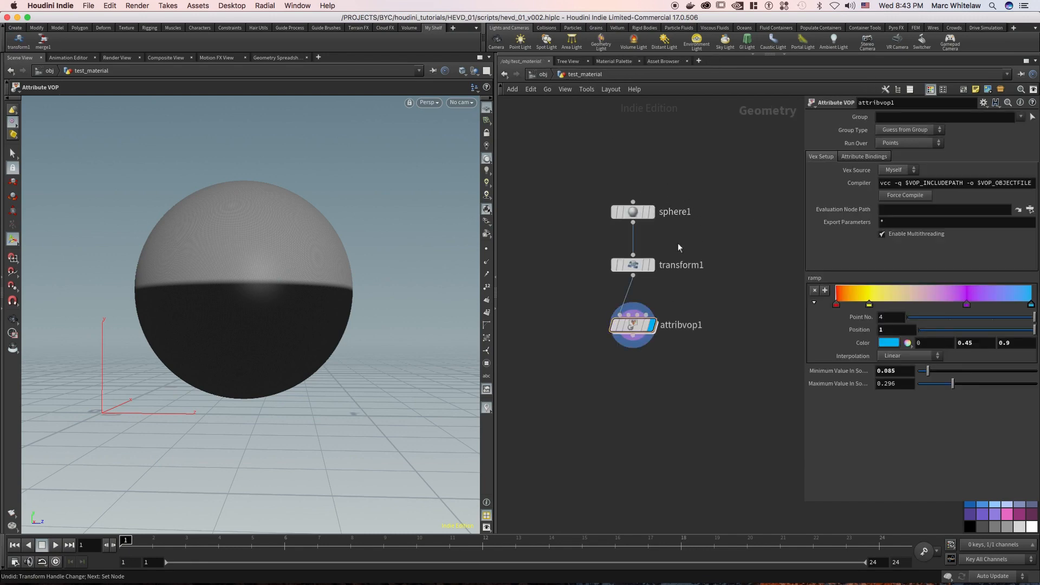
click(623, 265)
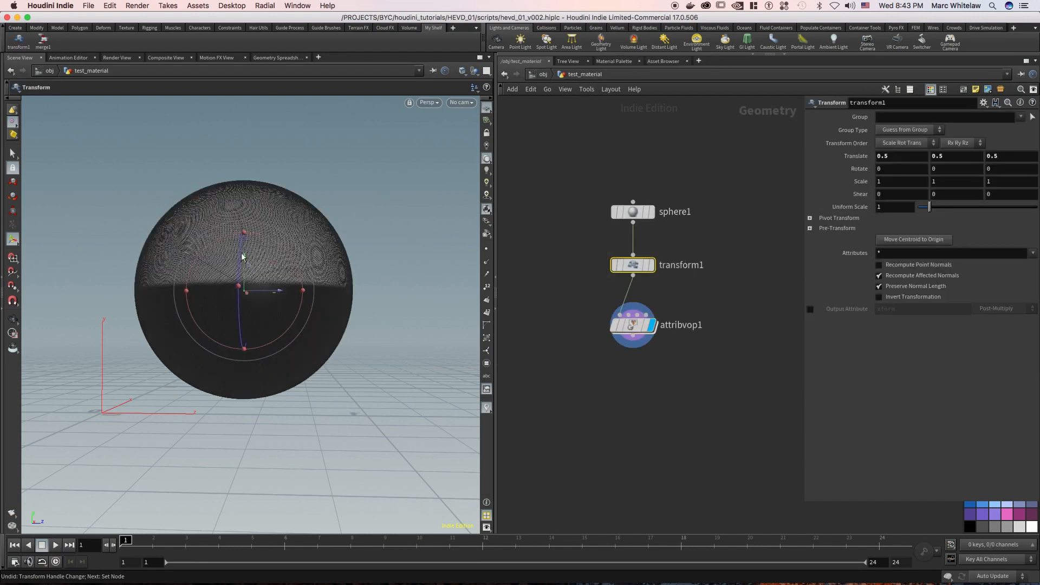
drag(245, 259, 245, 312)
key(Escape)
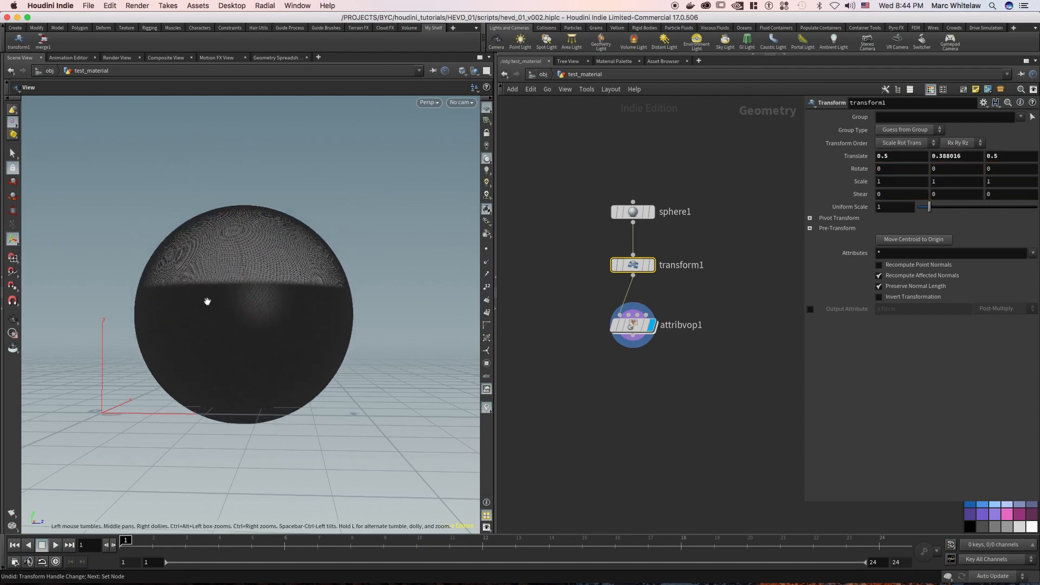
drag(242, 270, 258, 321)
key(Return)
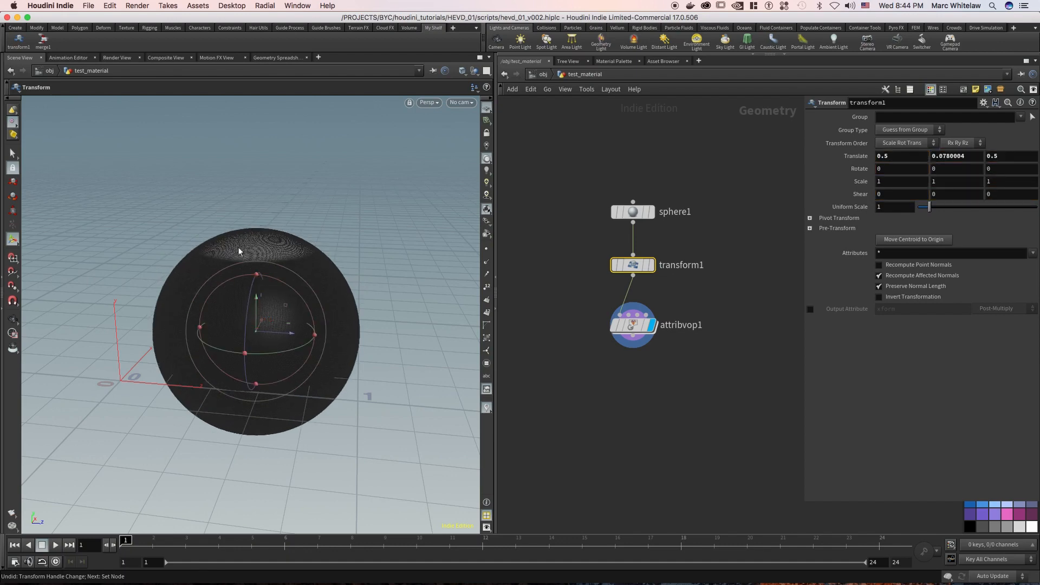
Step: Restore transform1's Y translation to .5
key(Escape)
drag(256, 234, 265, 279)
key(ctrl+z)
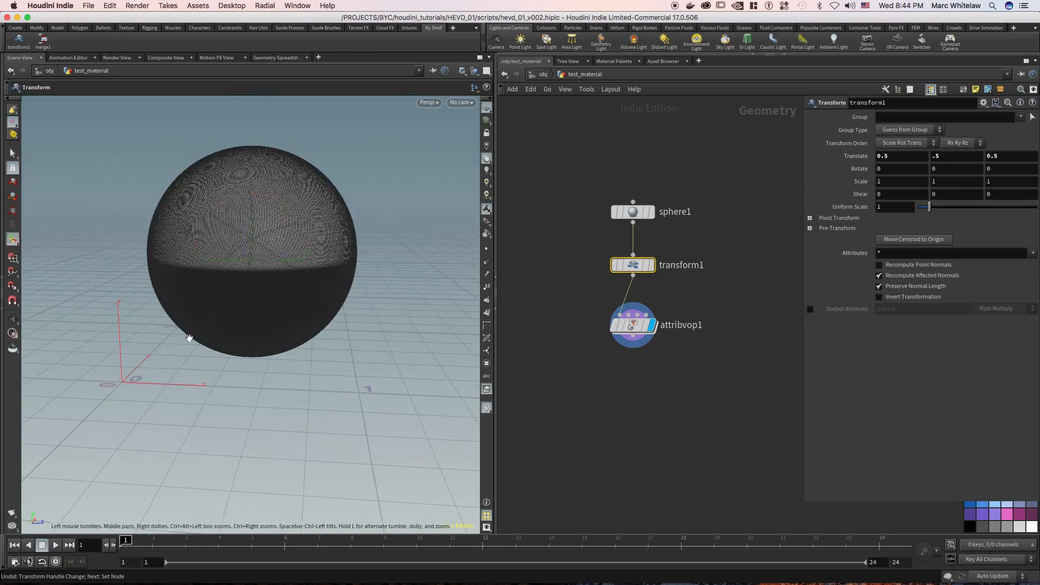
drag(216, 336, 388, 281)
Step: Move attribvop1 down slightly and add a Transform node wired directly below it
click(633, 325)
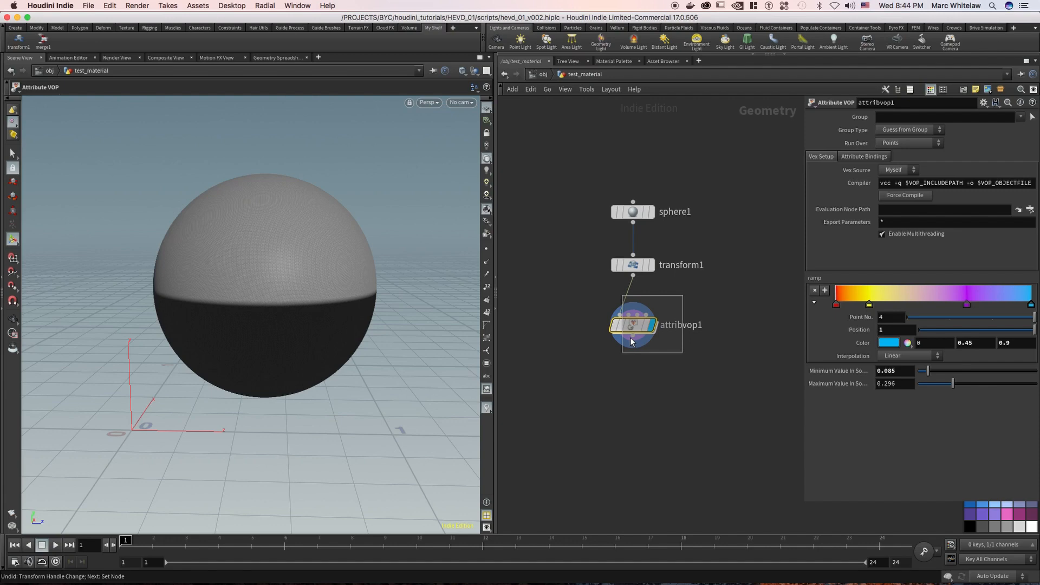
mouse_move(634, 337)
mouse_down()
mouse_move(634, 354)
mouse_move(634, 336)
mouse_up()
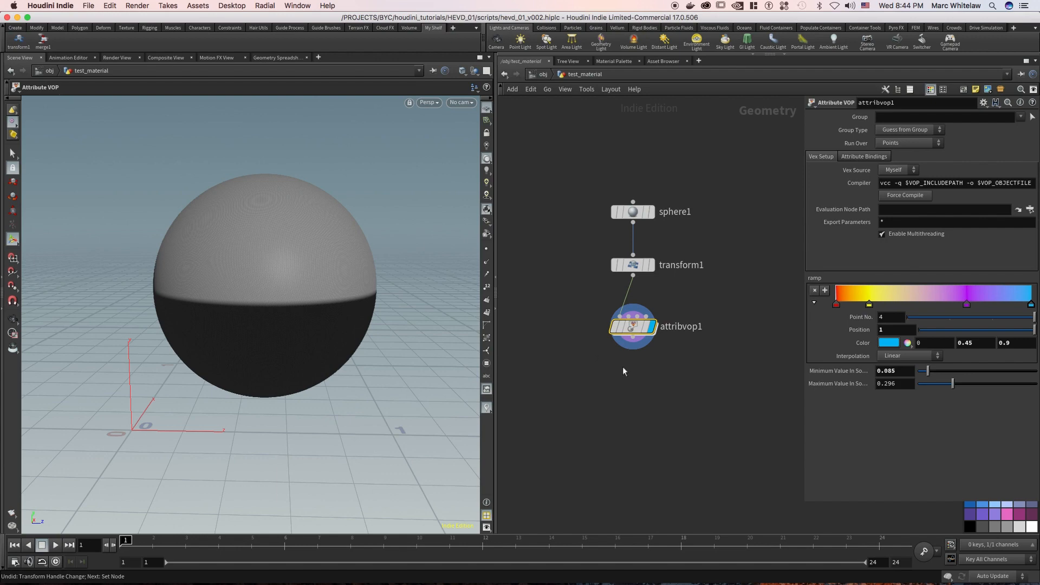
drag(635, 326, 632, 384)
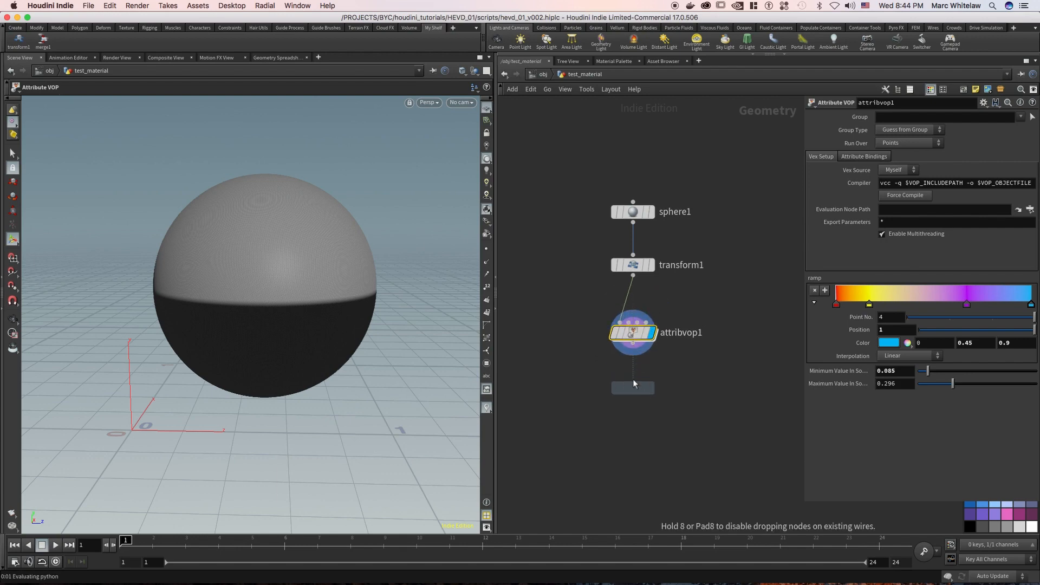
click(608, 398)
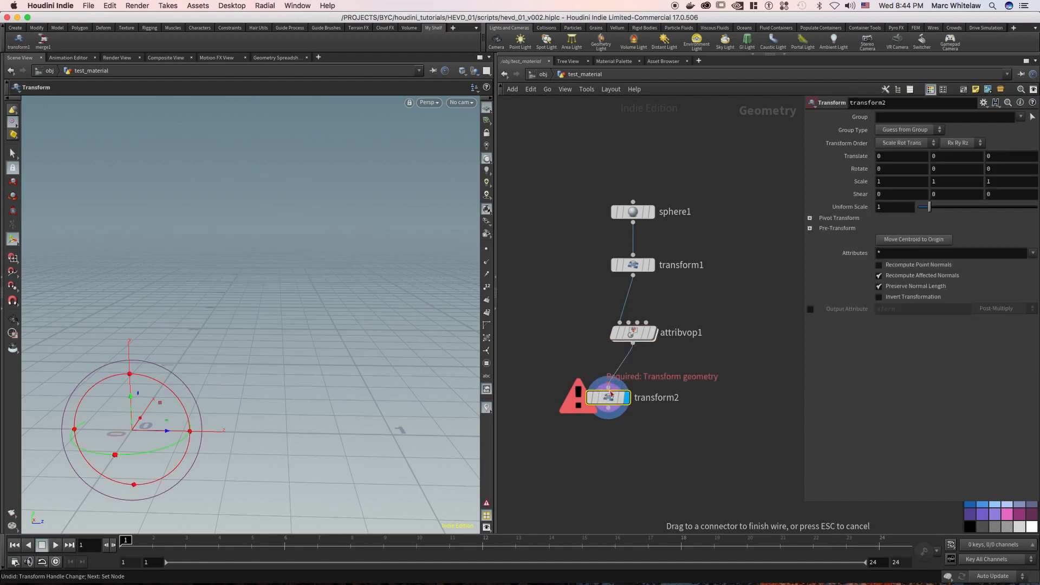
drag(610, 397, 639, 394)
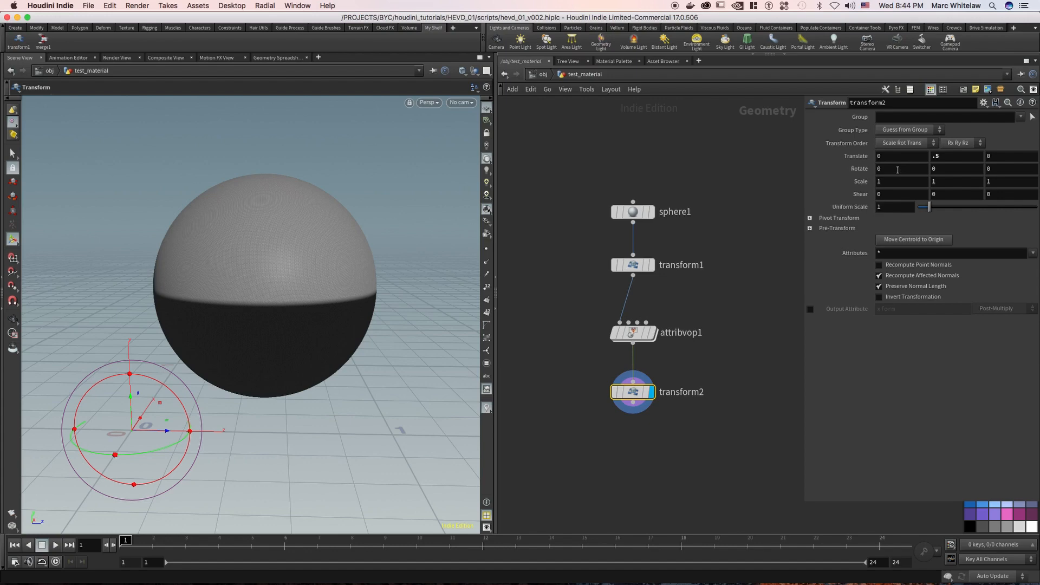
Step: Try Y translations of .5 and -.5 on transform2, inspect how the shading follows the sphere, and delete the node
key(Return)
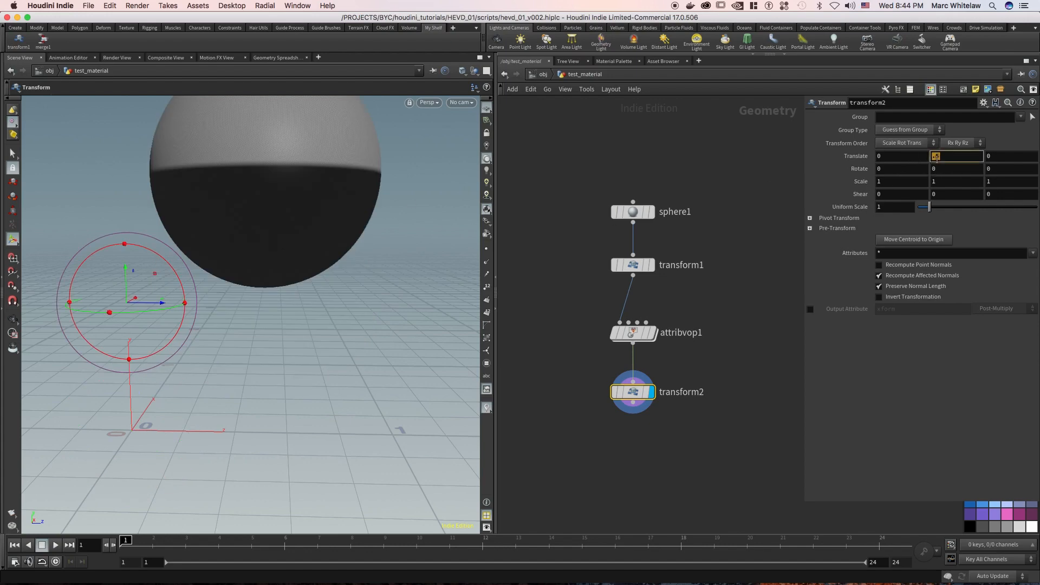
key(Return)
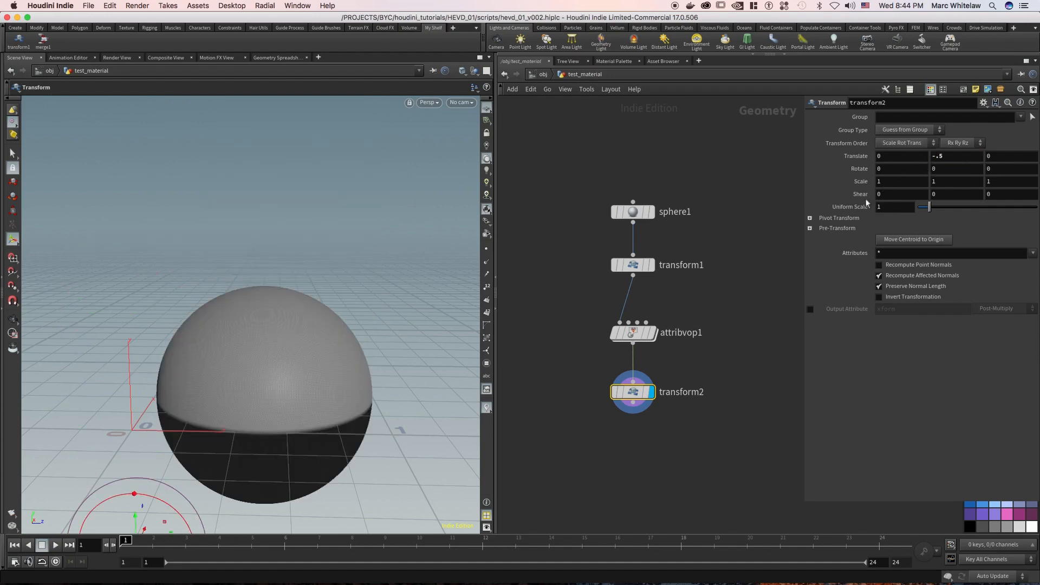
key(Escape)
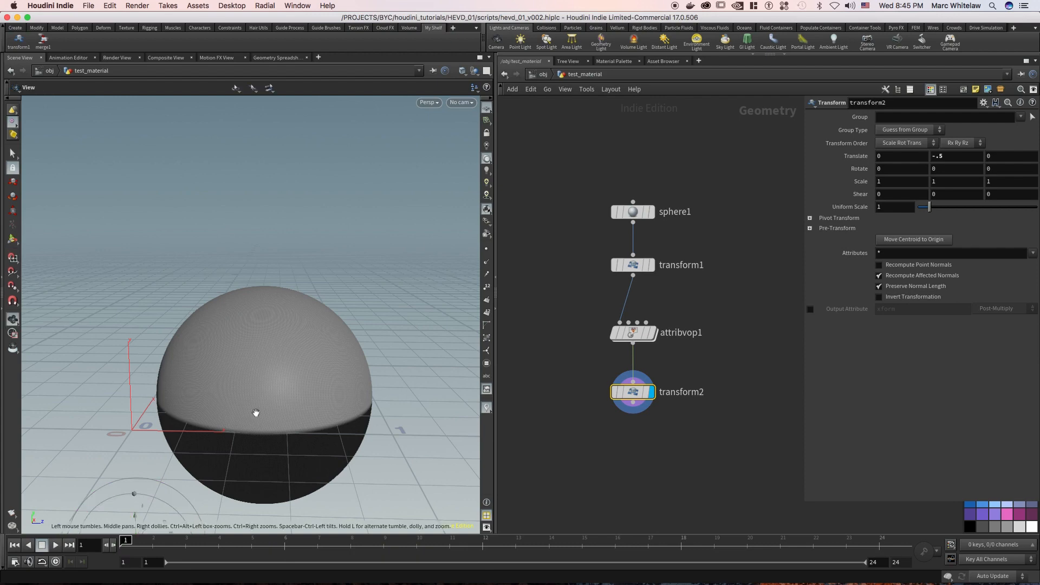
drag(255, 413, 254, 375)
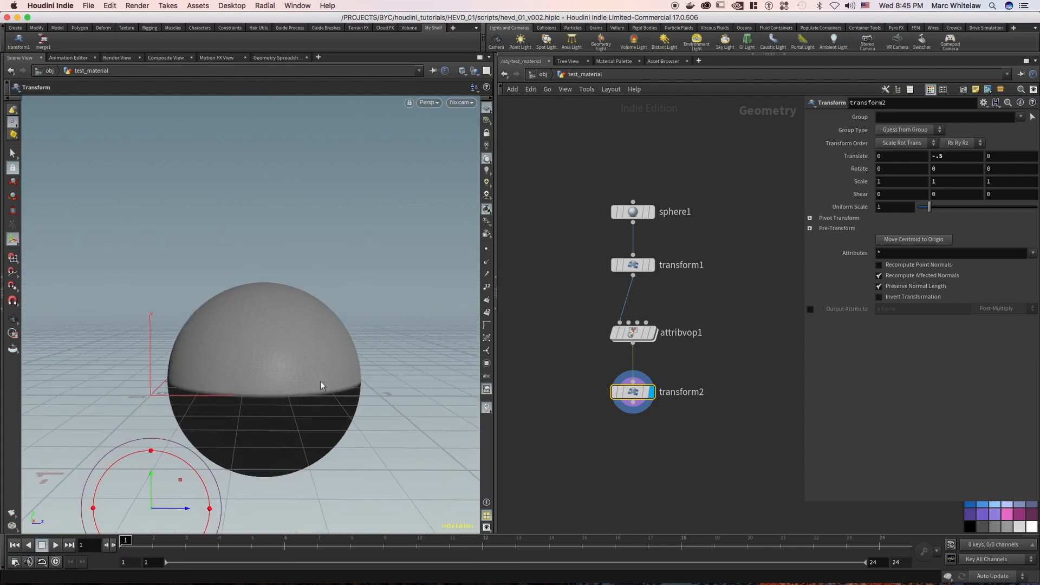
key(Delete)
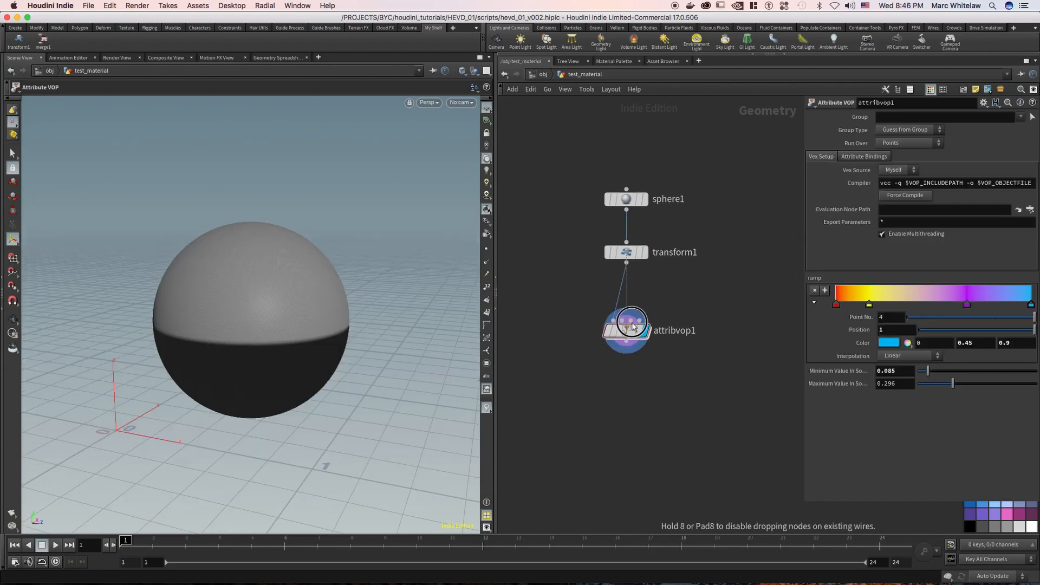
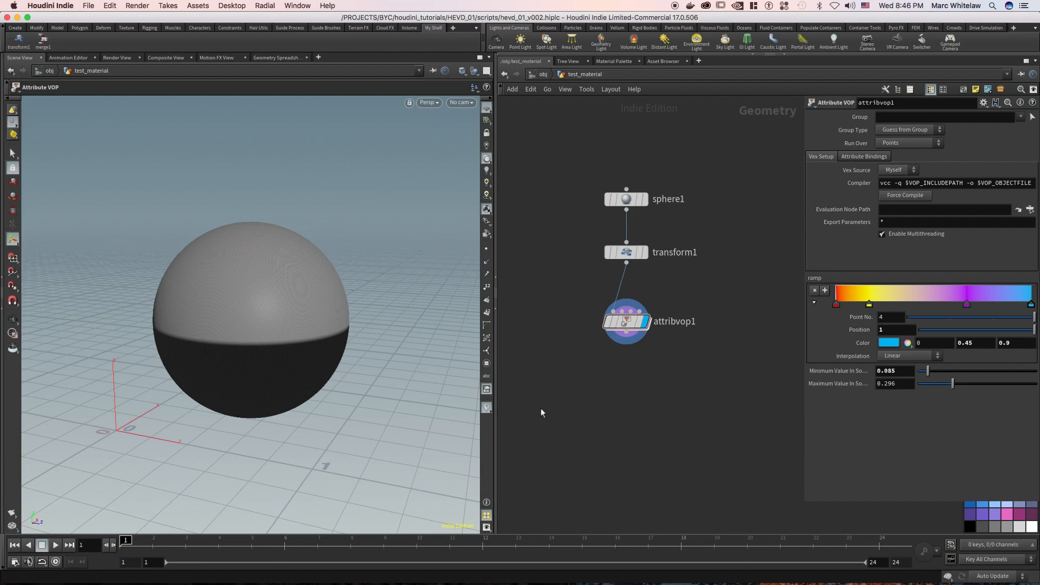
Step: Open the attribvop1 node's internal VOP network
middle_drag(269, 334, 255, 325)
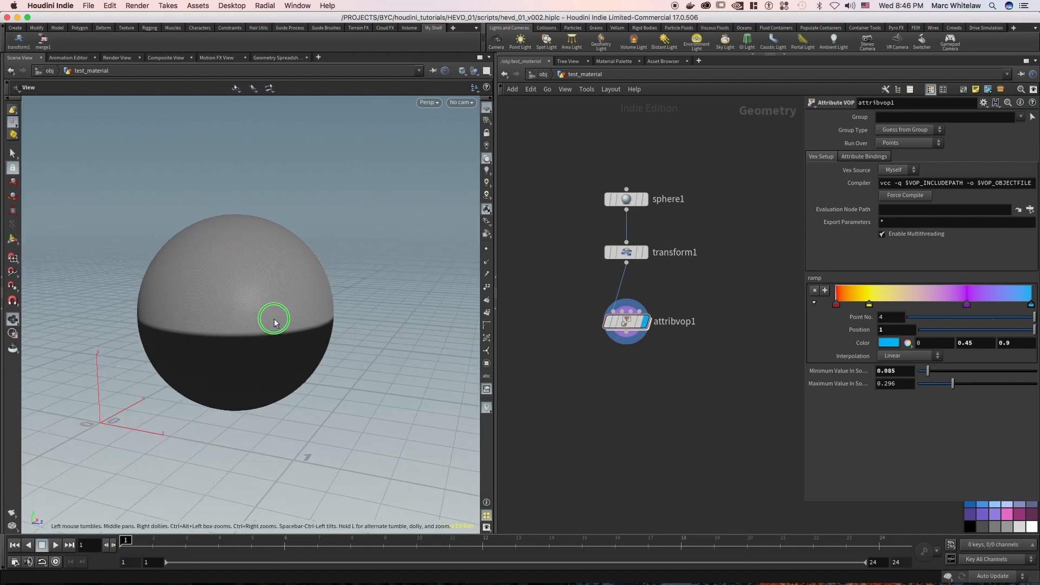
right_drag(274, 318, 309, 312)
drag(697, 278, 581, 348)
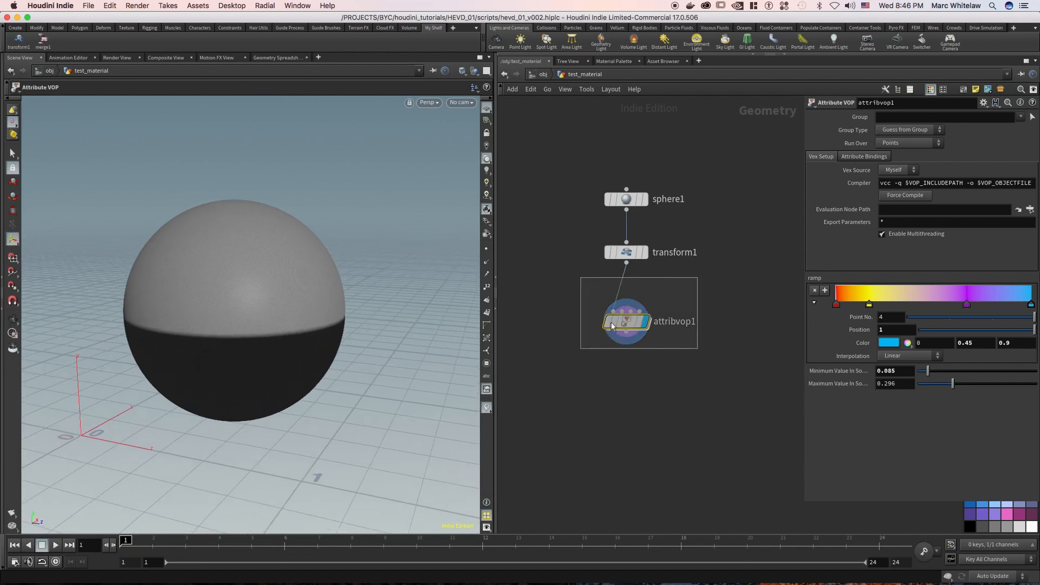
double_click(612, 324)
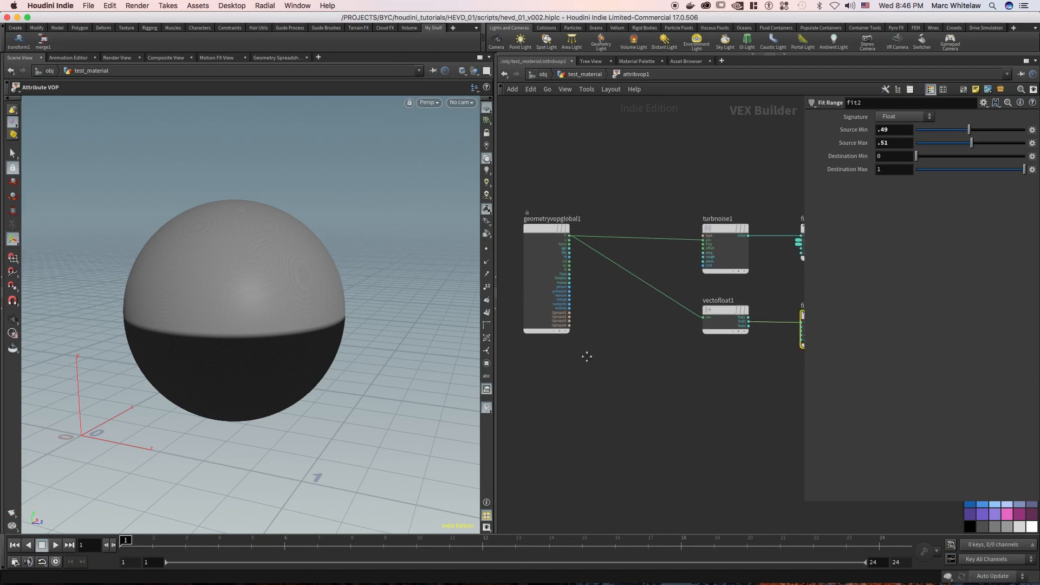
scroll(587, 356, down, 5)
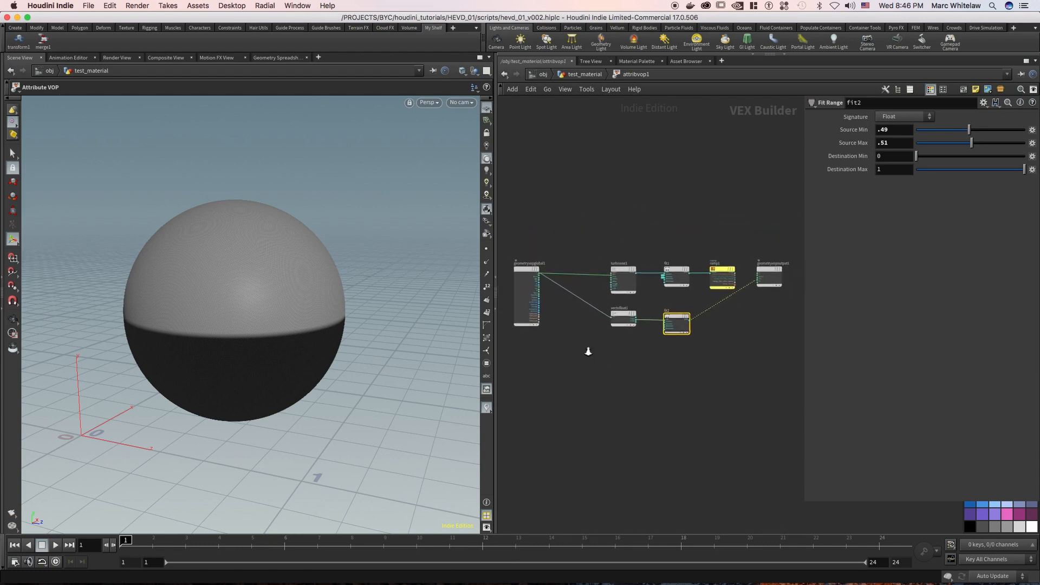
scroll(588, 351, up, 5)
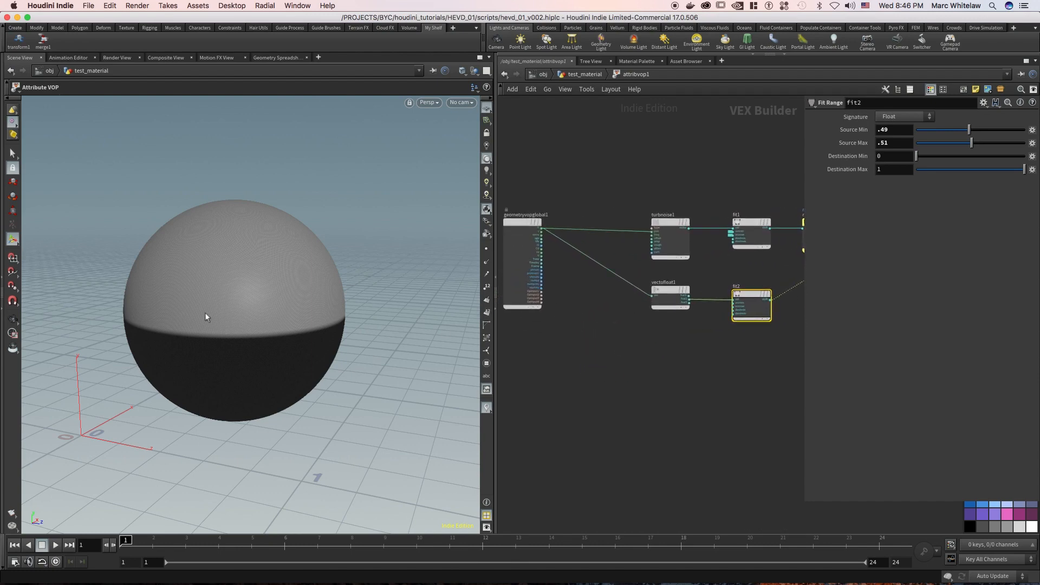
Step: Examine the height-based light and dark split on the sphere from several angles
key(space)
right_drag(244, 320, 276, 320)
drag(276, 320, 310, 296)
middle_drag(319, 282, 276, 274)
right_drag(255, 285, 219, 297)
middle_drag(233, 289, 218, 289)
right_drag(240, 290, 271, 286)
middle_drag(273, 289, 264, 293)
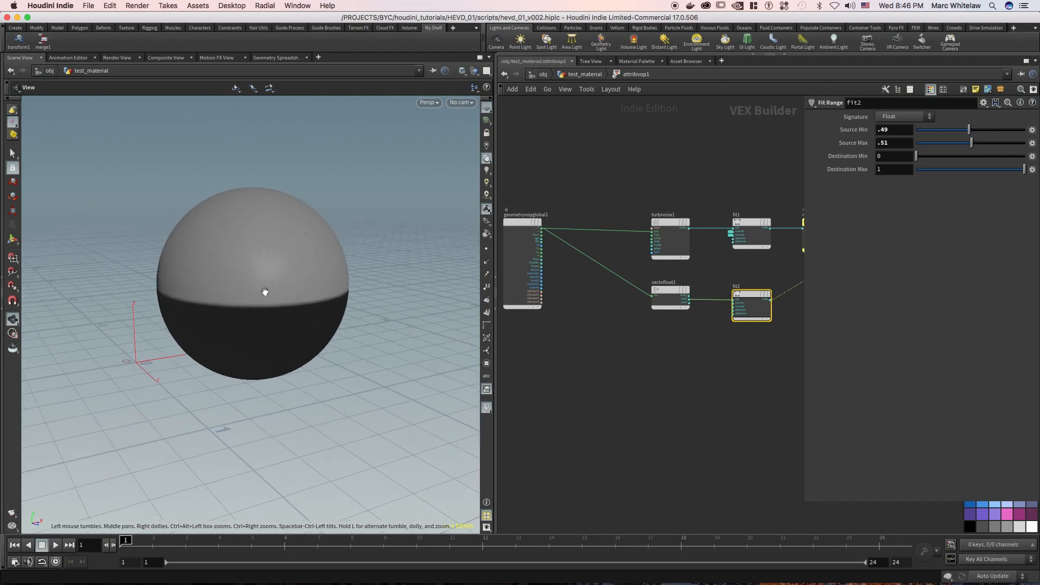
drag(274, 281, 251, 293)
mouse_move(251, 292)
middle_down()
mouse_move(279, 285)
mouse_move(253, 308)
middle_up()
right_drag(253, 309, 270, 309)
middle_drag(269, 309, 266, 304)
Step: Connect vectofloat1's first (X) output to the input of fit2 and inspect the split direction on the sphere
middle_drag(647, 336, 550, 334)
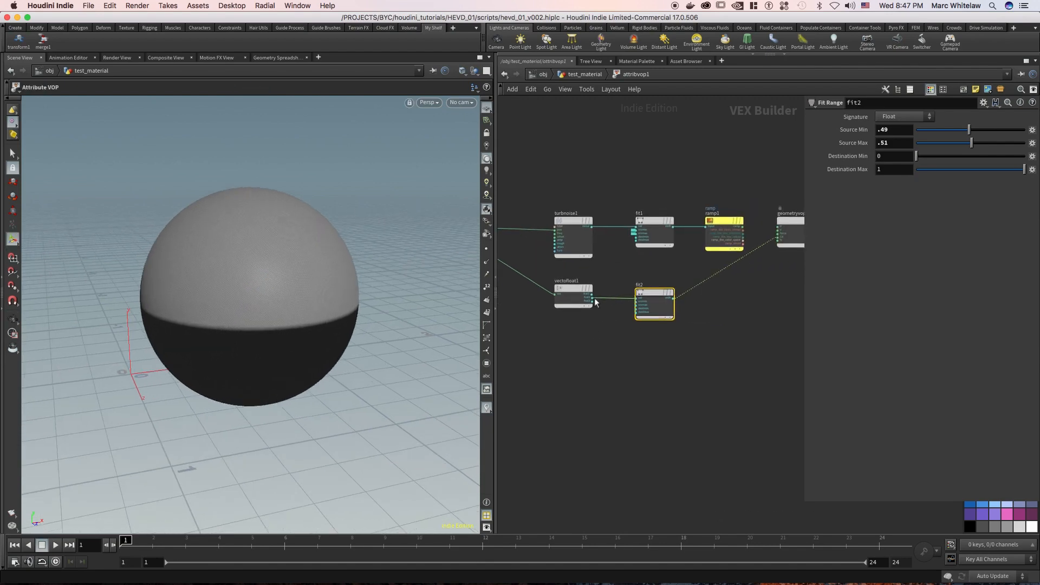
drag(592, 295, 636, 303)
key(Escape)
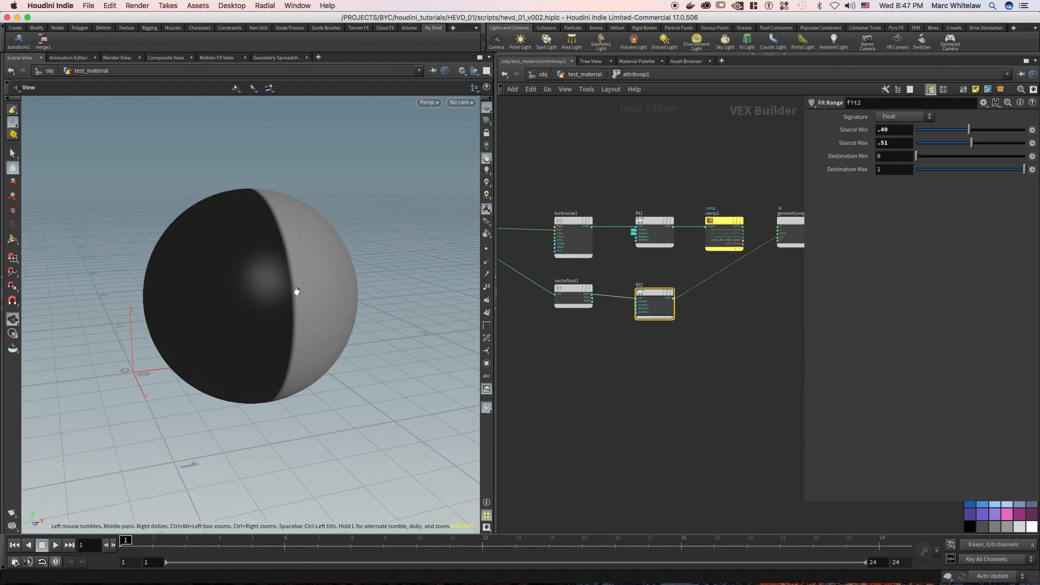
drag(273, 293, 300, 350)
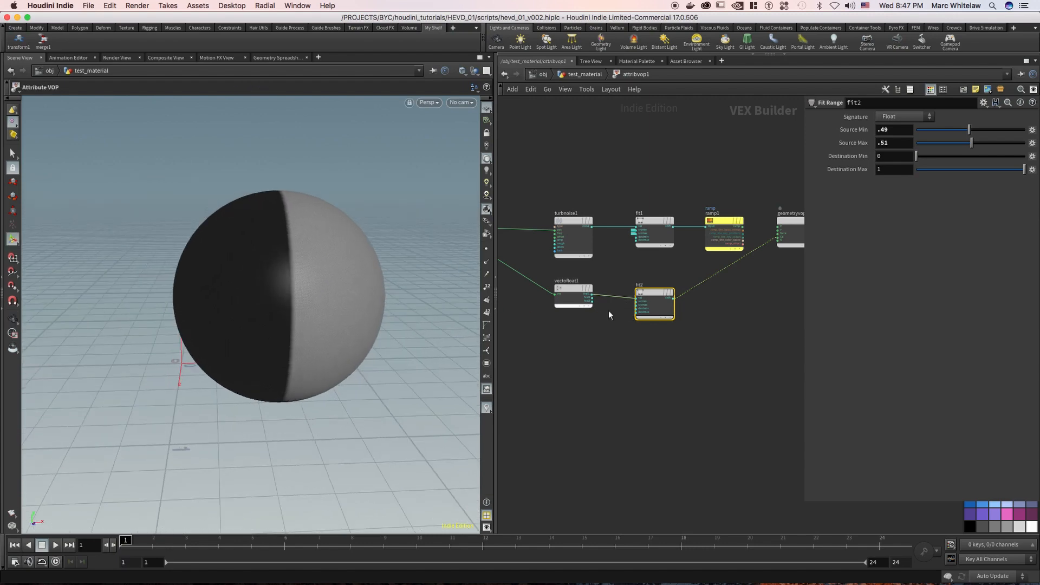
Step: Connect vectofloat1's third (Z) output to fit2, inspect the sphere, and nudge fit2 into place
drag(593, 301, 635, 302)
key(Escape)
mouse_move(256, 272)
mouse_down()
mouse_move(416, 270)
mouse_move(217, 285)
mouse_move(359, 259)
mouse_move(327, 251)
mouse_move(297, 270)
mouse_move(297, 284)
mouse_move(305, 189)
mouse_up()
click(647, 324)
drag(656, 293, 659, 288)
drag(658, 288, 655, 288)
Step: Connect ramp1's output to the colour input of geometryvopoutput1 in place of fit2
middle_drag(754, 286, 672, 308)
scroll(672, 306, down, 3)
mouse_move(575, 342)
middle_down()
mouse_move(625, 316)
mouse_move(573, 332)
middle_up()
scroll(606, 319, up, 2)
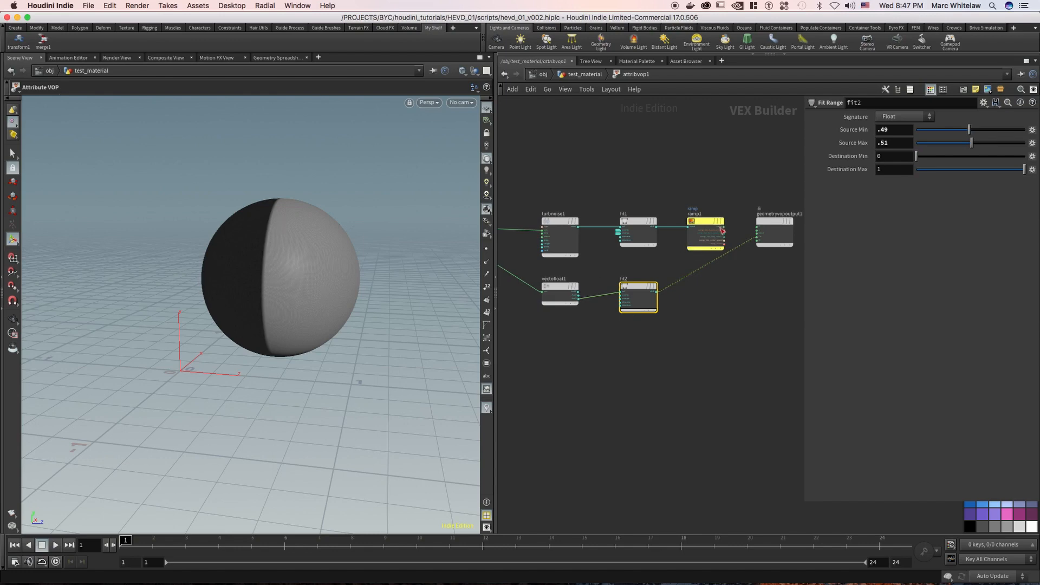
drag(723, 230, 757, 236)
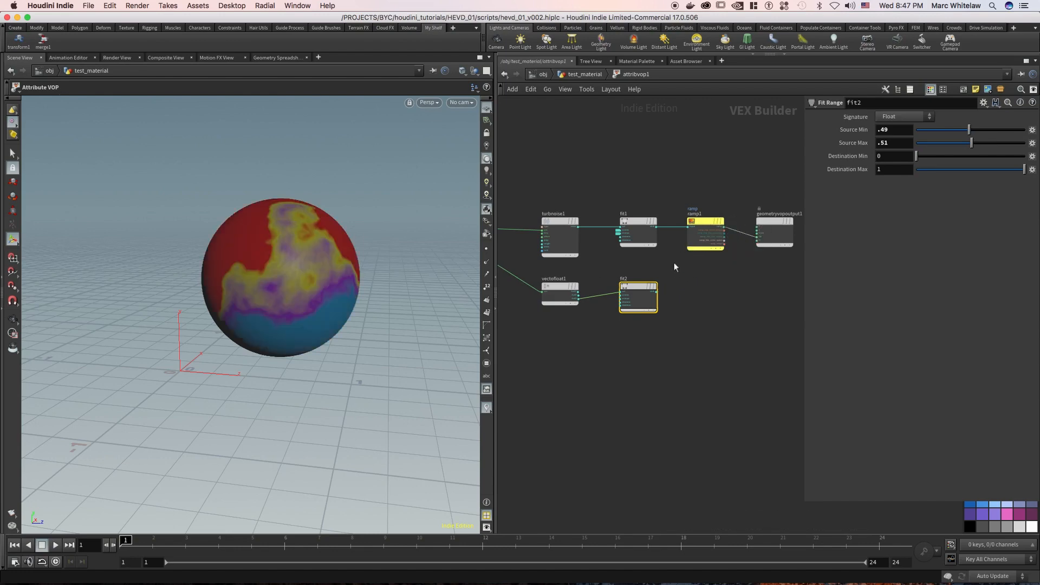
Step: Move vectofloat1 and fit2 together well below the turbulent noise chain to clear space in the network
key(Escape)
drag(276, 278, 323, 281)
middle_drag(323, 282, 289, 281)
drag(290, 281, 249, 298)
right_drag(297, 284, 276, 299)
middle_drag(276, 300, 279, 300)
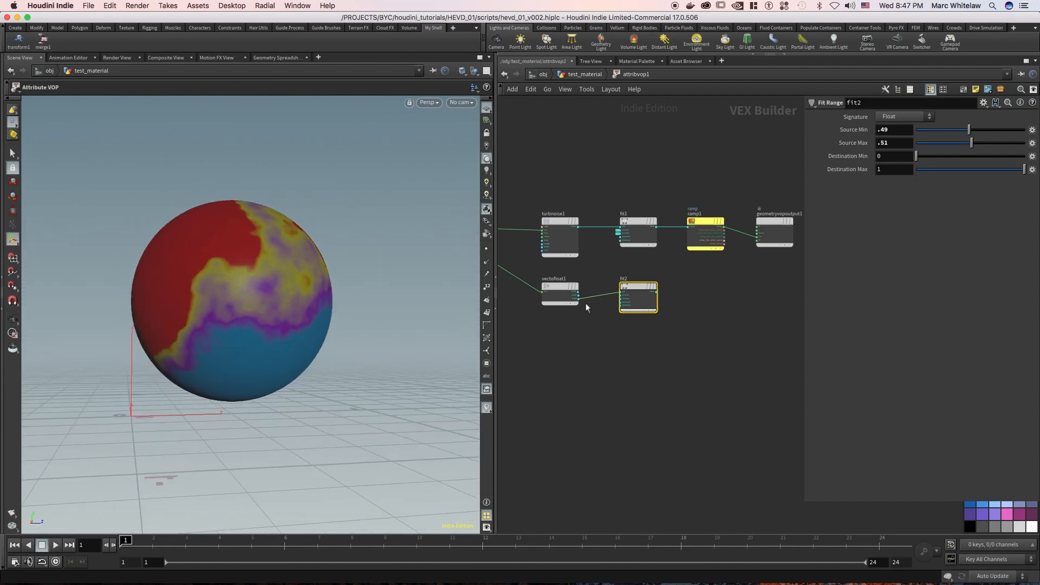
drag(676, 271, 537, 323)
middle_drag(595, 265, 696, 232)
drag(633, 275, 627, 446)
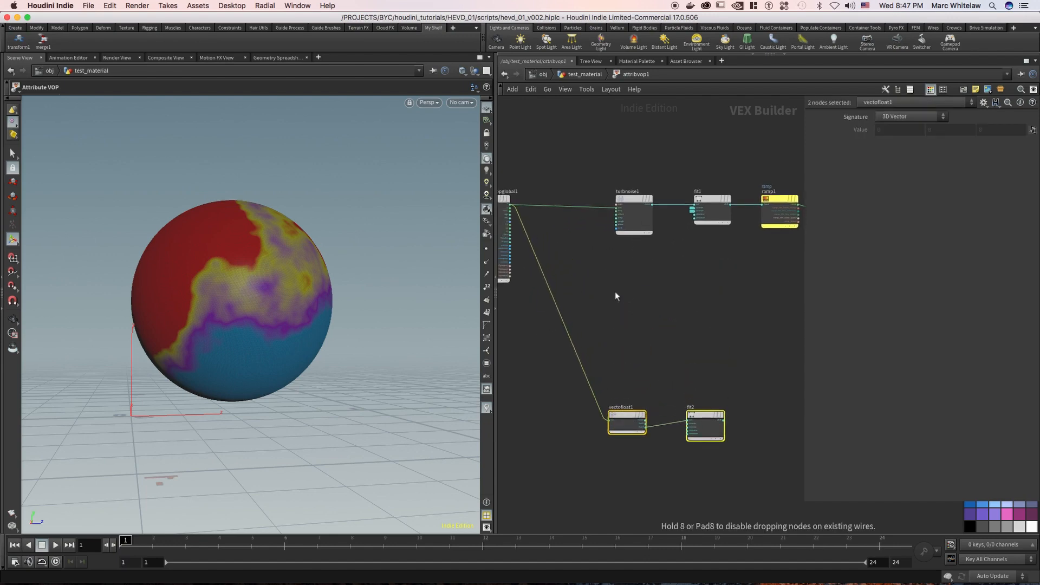
Step: Duplicate turbnoise1 directly below the original and set the copy's frequency to 10, 10, 10
middle_drag(613, 278, 615, 289)
alt+drag(615, 217, 617, 281)
middle_drag(676, 257, 623, 254)
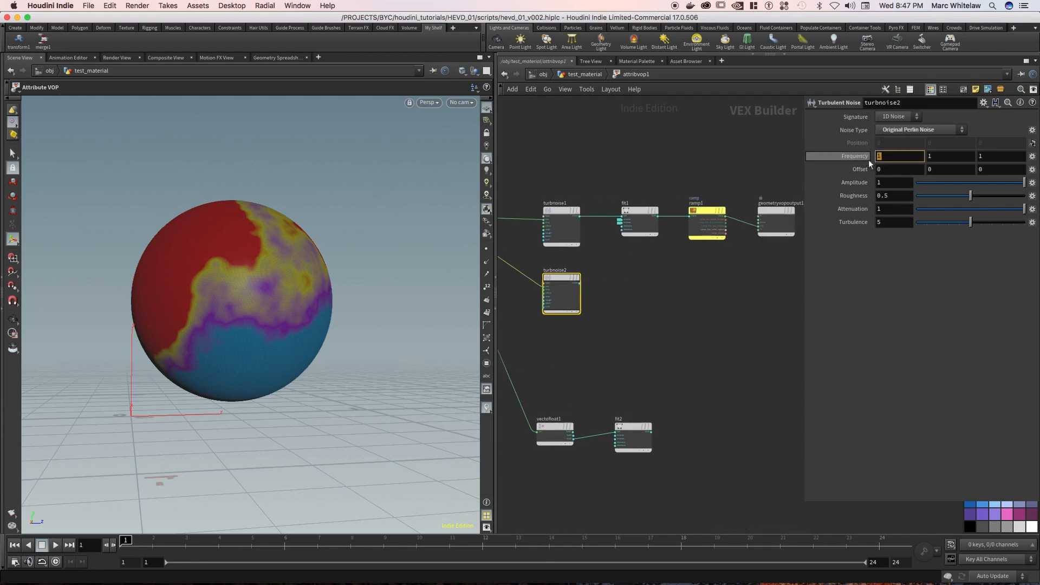
key(BackSpace)
text(10)
key(Tab)
text(10)
key(Tab)
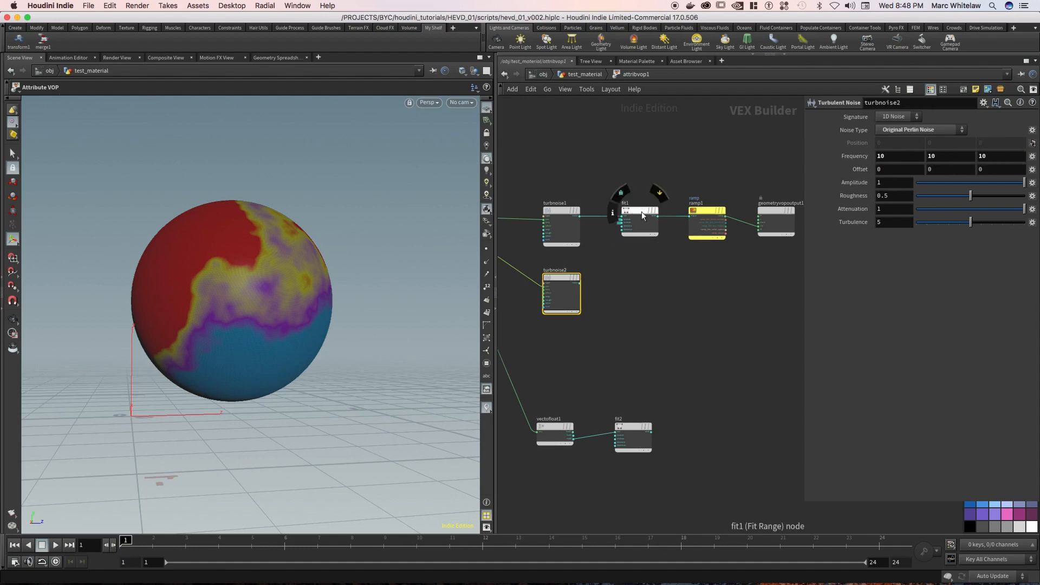
Step: Move fit1 closer to turbnoise1 and shift ramp1 and geometryvopoutput1 away from it to open a gap
middle_drag(629, 252, 663, 245)
click(601, 212)
drag(678, 214, 656, 213)
middle_drag(651, 245, 595, 247)
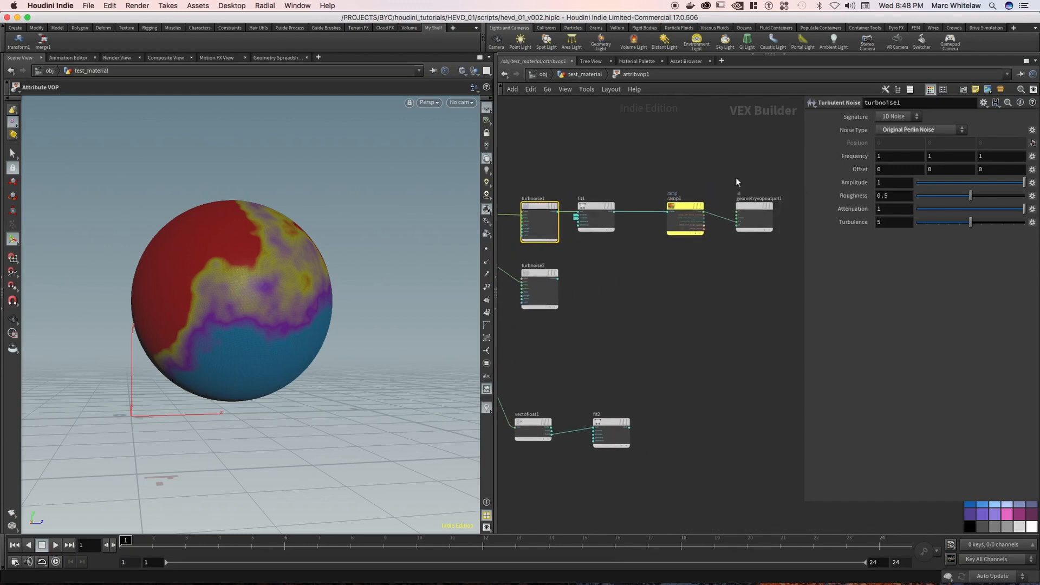
drag(694, 248, 778, 169)
drag(711, 207, 747, 208)
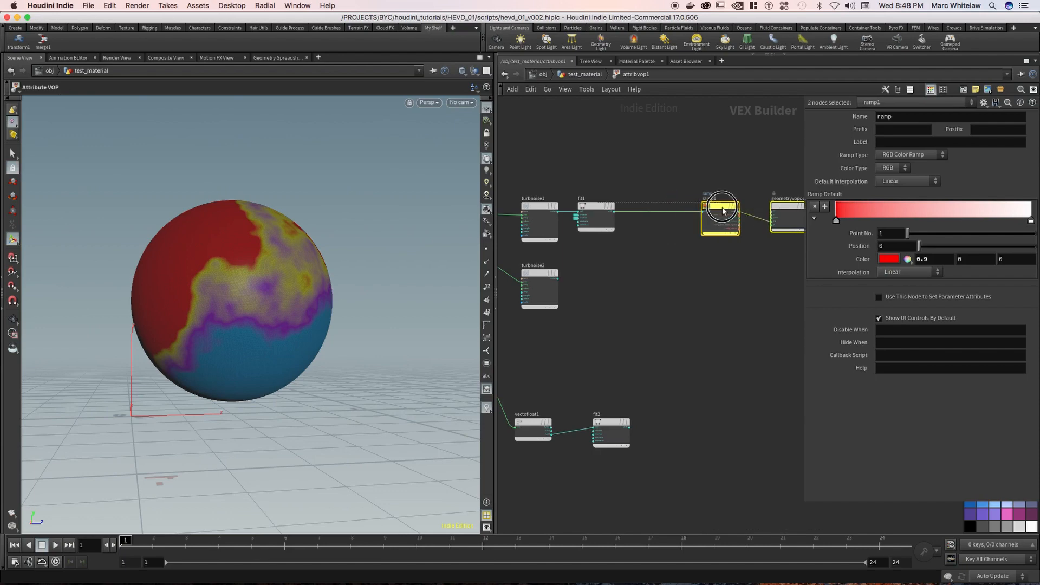
Step: Insert a Multiply node on the wire between fit1 and ramp1
key(Tab)
text(mu)
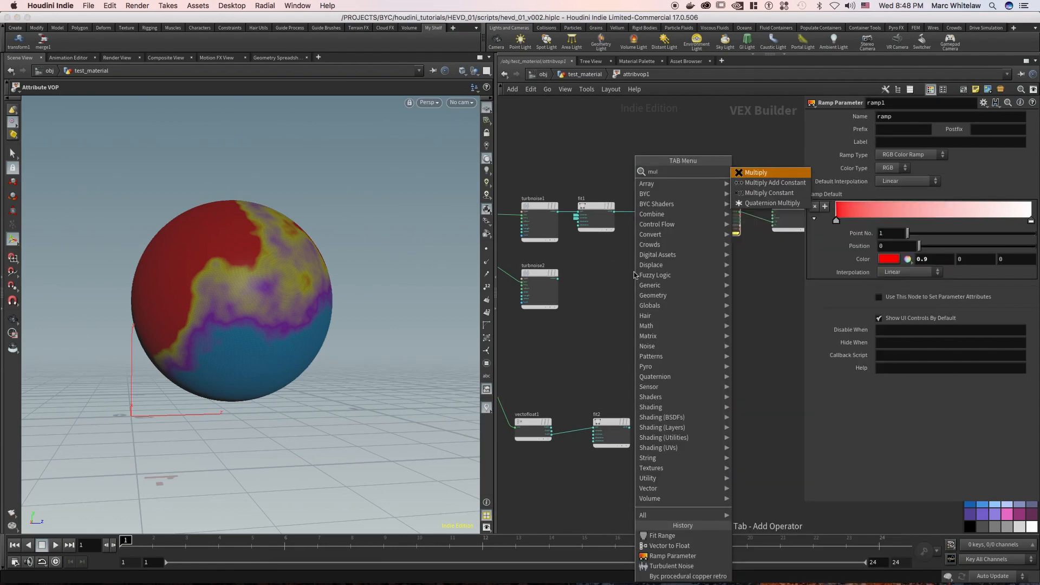
key(Return)
click(656, 211)
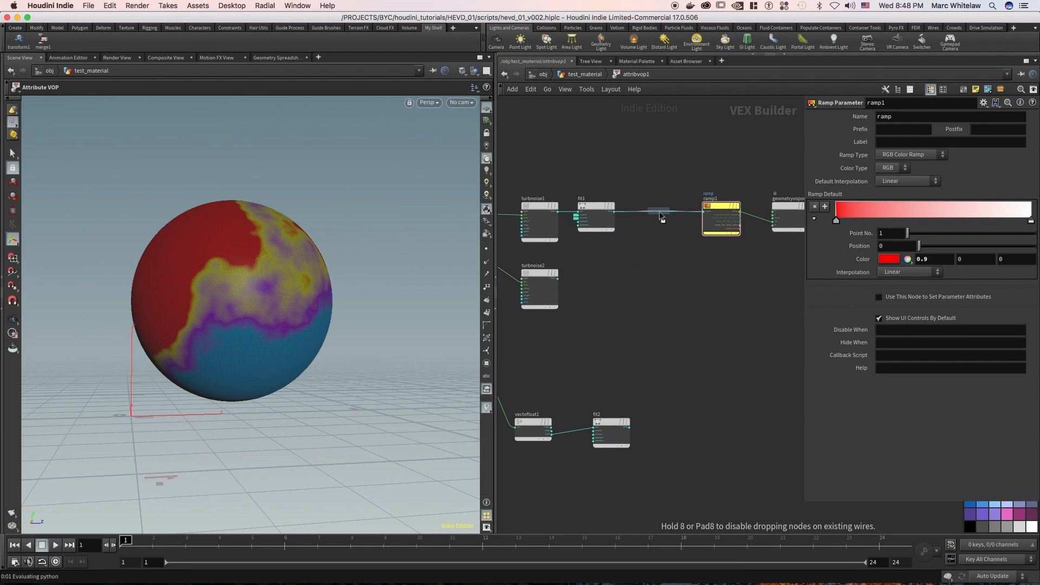
middle_drag(629, 167, 636, 175)
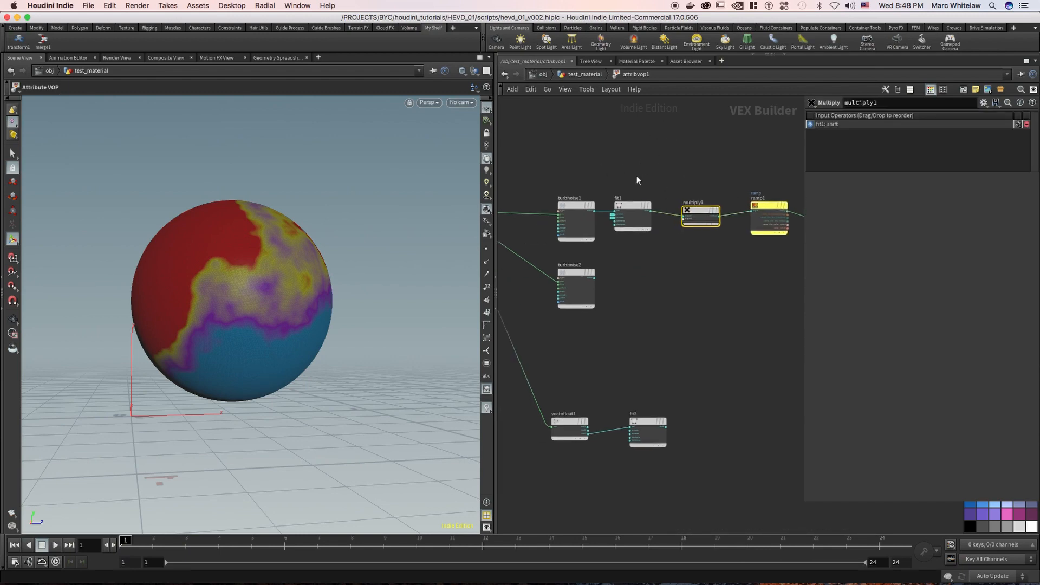
Step: Connect turbnoise2's output to the second input of multiply1 and inspect the sphere
drag(656, 174, 550, 239)
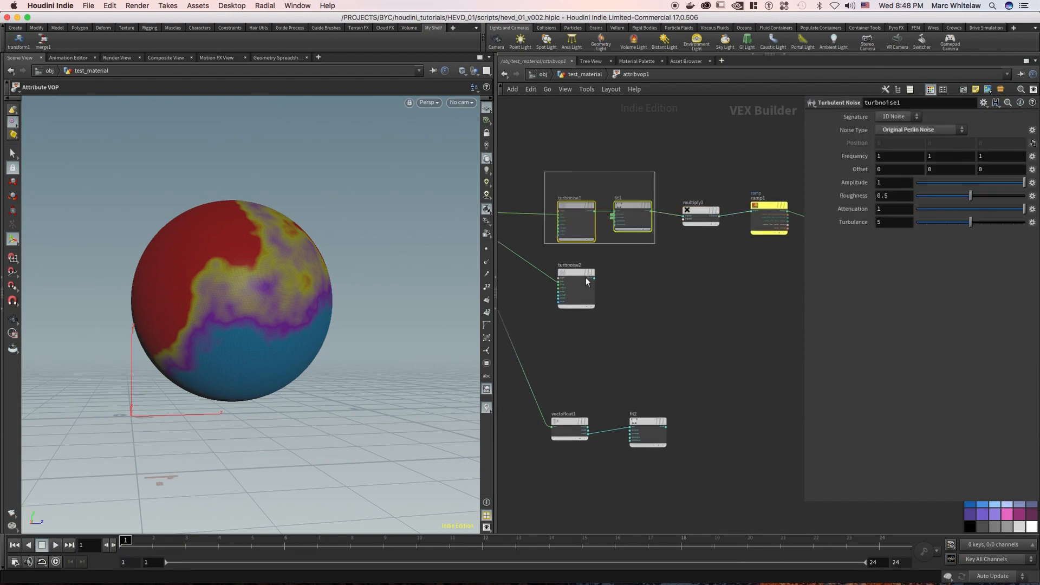
drag(596, 280, 683, 220)
key(Escape)
drag(269, 301, 230, 265)
Step: Add a Fit Range node after turbnoise2 and line it up beneath fit1
drag(602, 323, 564, 264)
key(Tab)
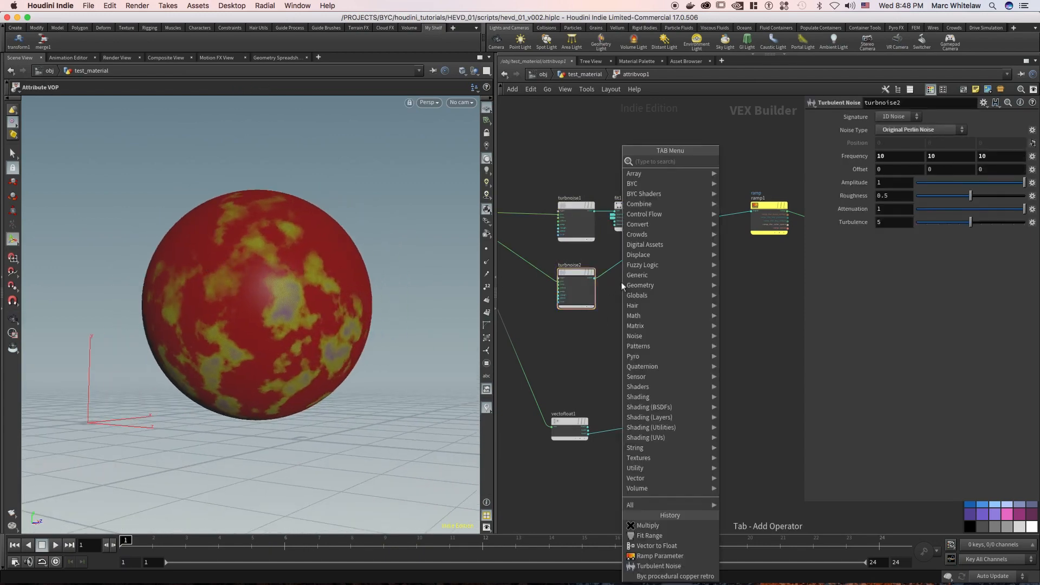
text(fit)
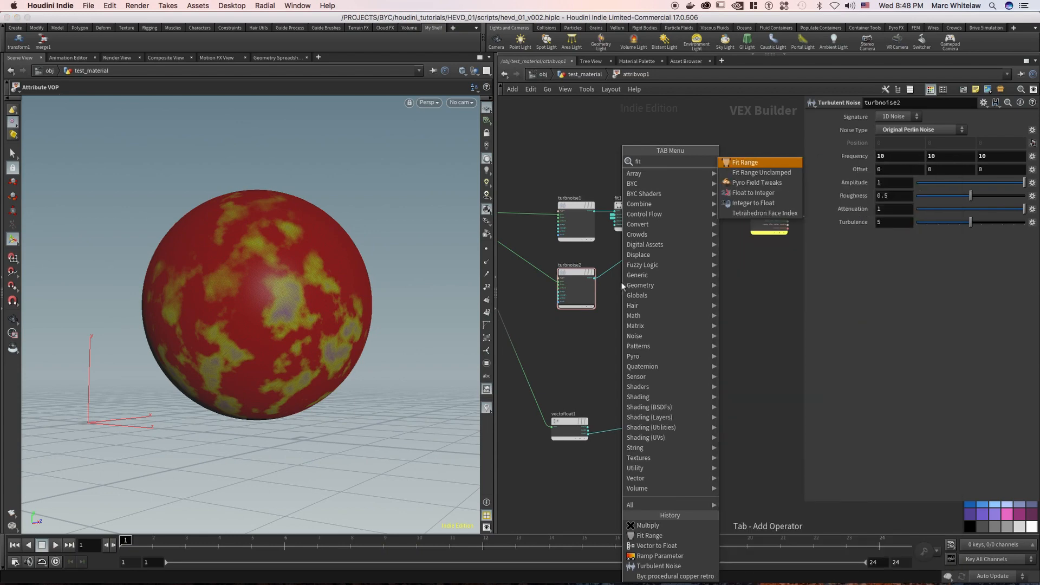
key(Return)
key(Escape)
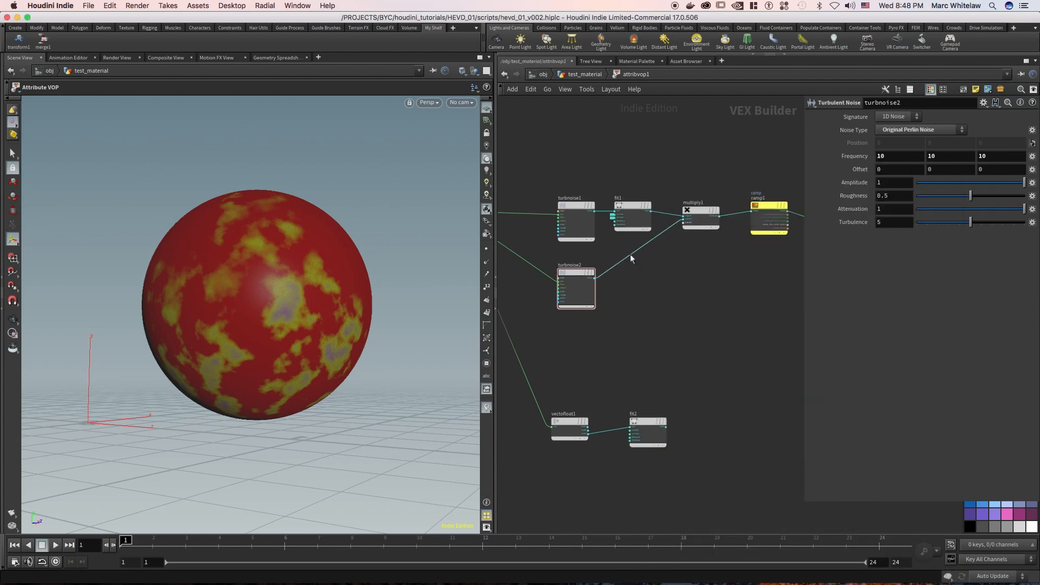
click(631, 259)
drag(631, 278, 637, 275)
Step: Connect fit3 to geometryvopoutput1's colour input and set fit3's Source Min to 0.117 and Source Max to 0.329
middle_drag(672, 271, 600, 281)
drag(593, 280, 751, 243)
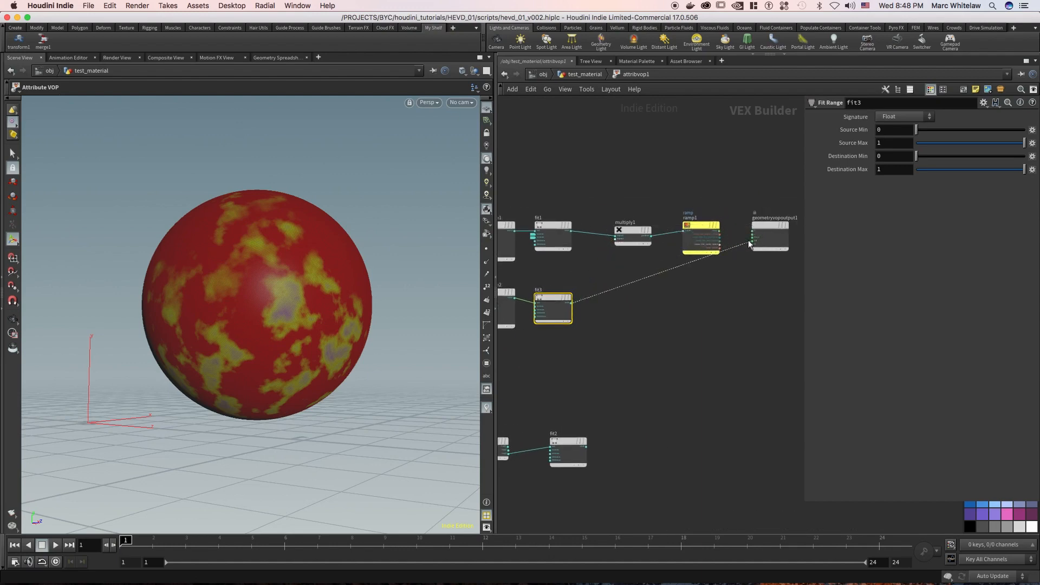
middle_drag(610, 258, 649, 265)
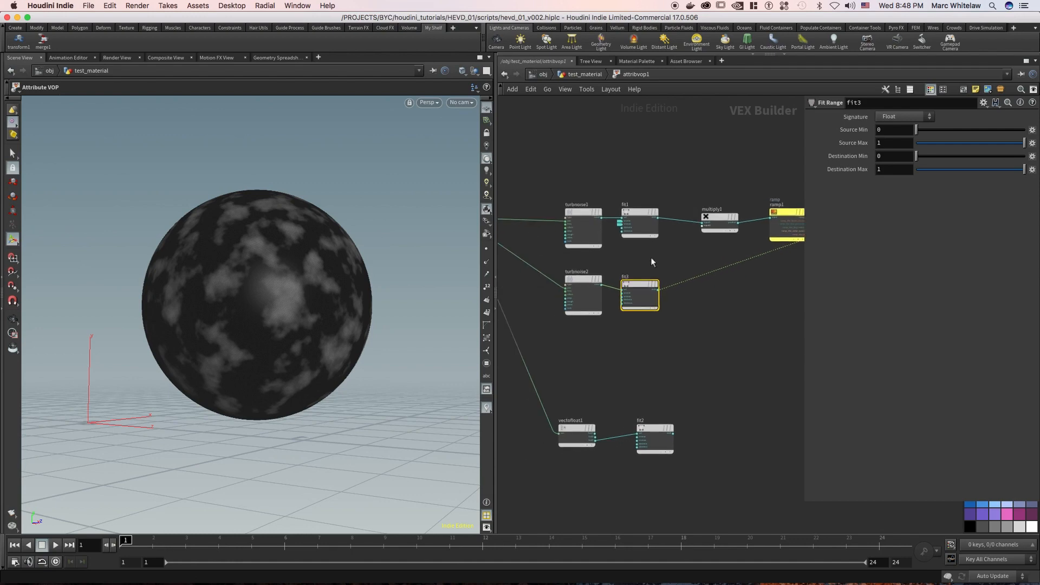
drag(1024, 142, 984, 143)
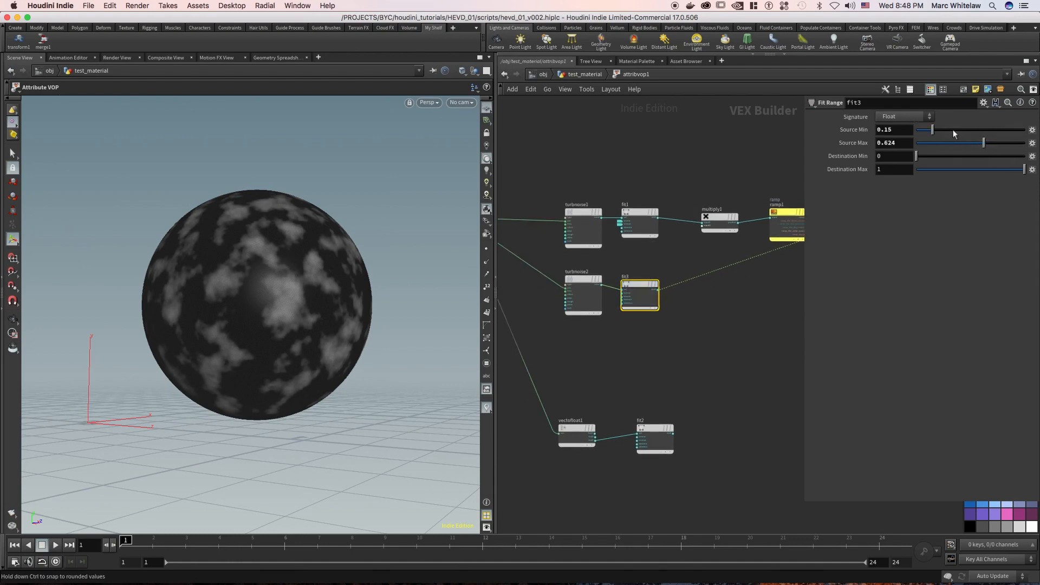
click(957, 130)
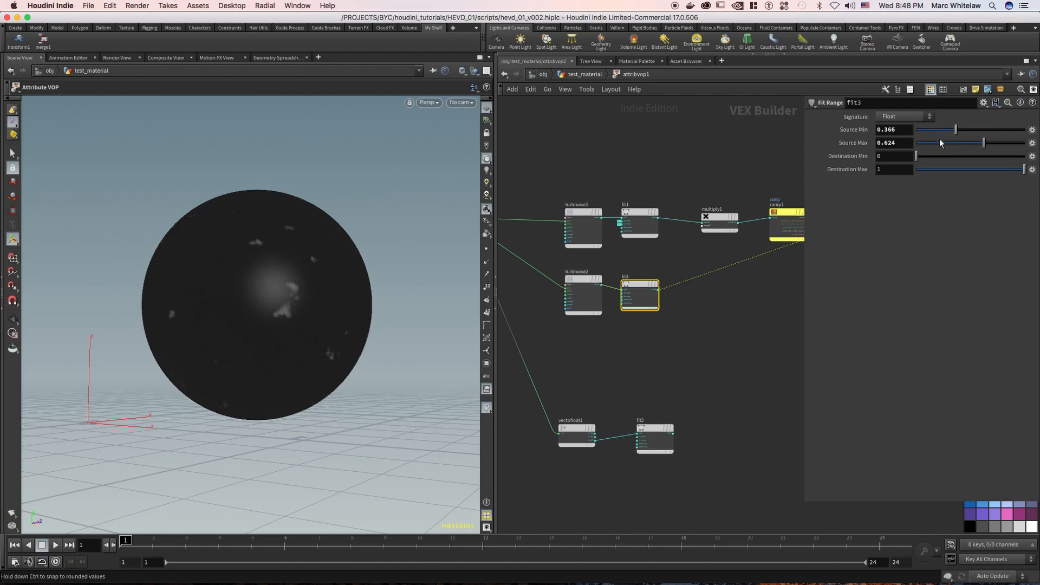
click(952, 143)
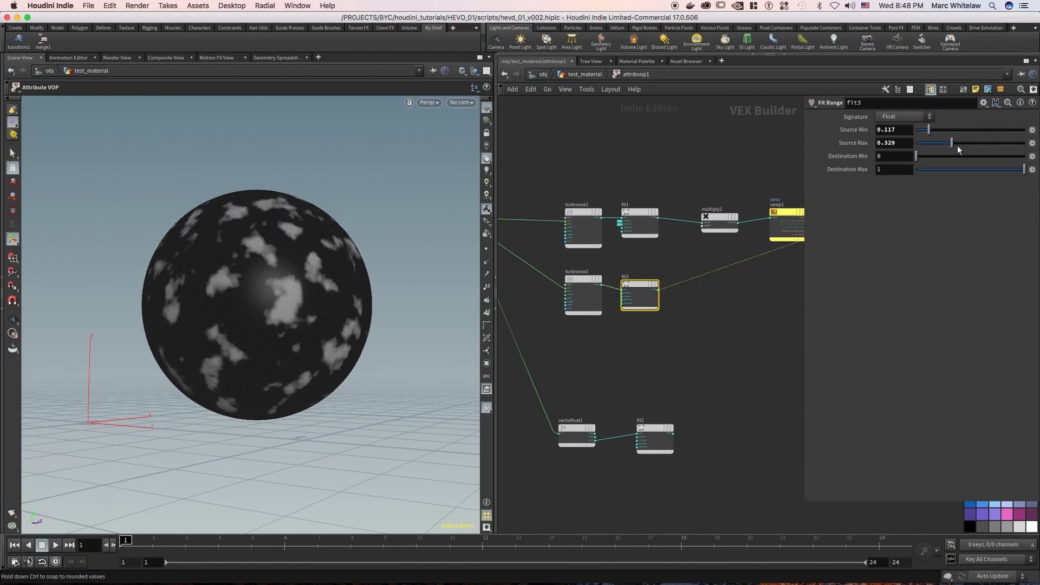
Step: Reconnect ramp1 to geometryvopoutput1's colour input and link fit3's output to the second input of multiply1
middle_drag(687, 253, 675, 260)
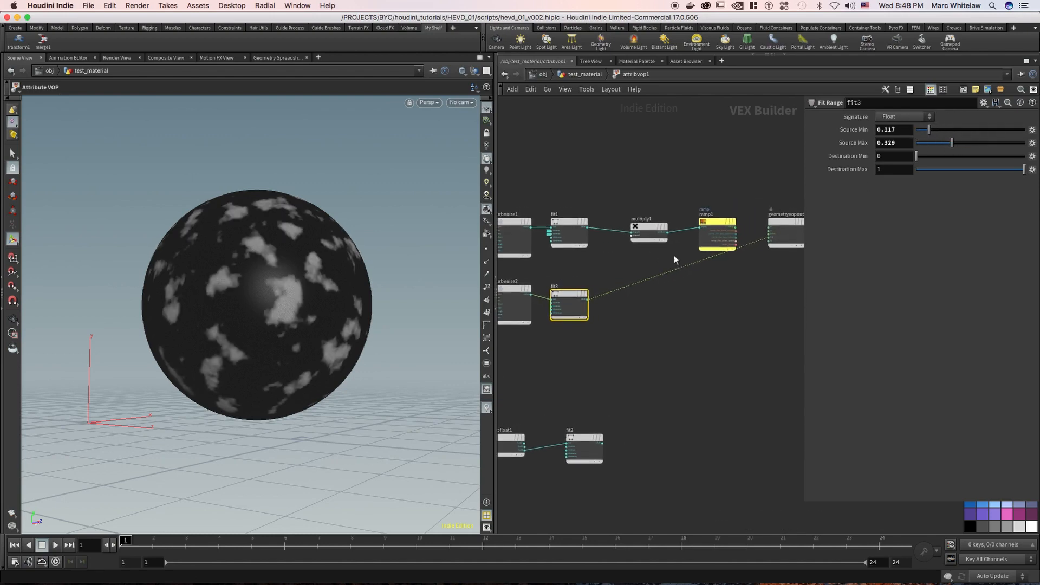
drag(739, 232, 779, 242)
scroll(727, 234, up, 3)
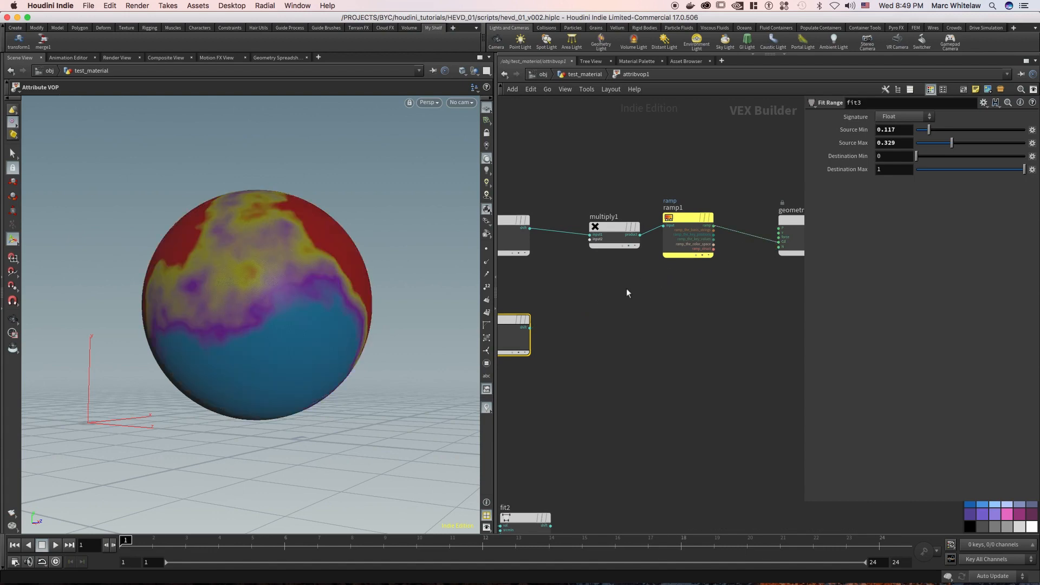
drag(530, 328, 583, 245)
mouse_move(247, 324)
right_down()
mouse_move(313, 292)
mouse_move(244, 310)
right_up()
drag(256, 282, 363, 280)
middle_drag(363, 280, 400, 281)
Step: Set turbnoise2's first frequency component to 5 and its amplitude to 2
middle_drag(629, 321, 751, 304)
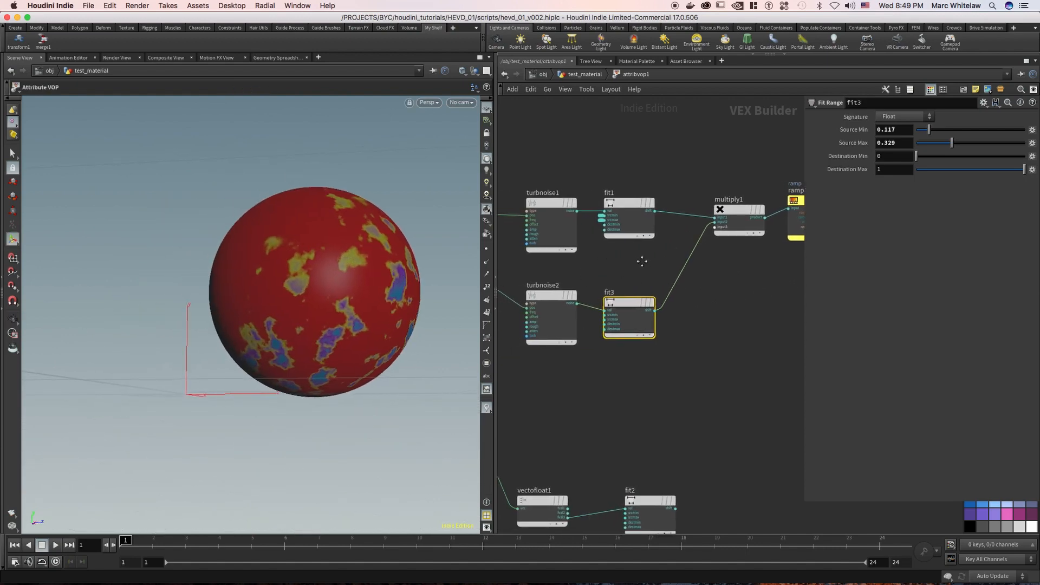
middle_drag(622, 278, 672, 279)
click(602, 325)
click(889, 158)
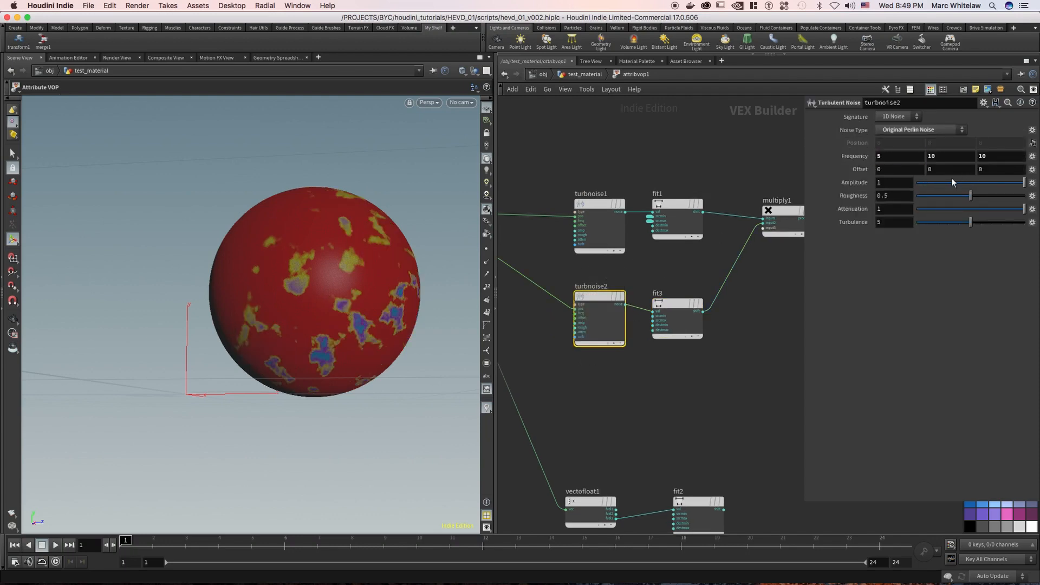
click(996, 183)
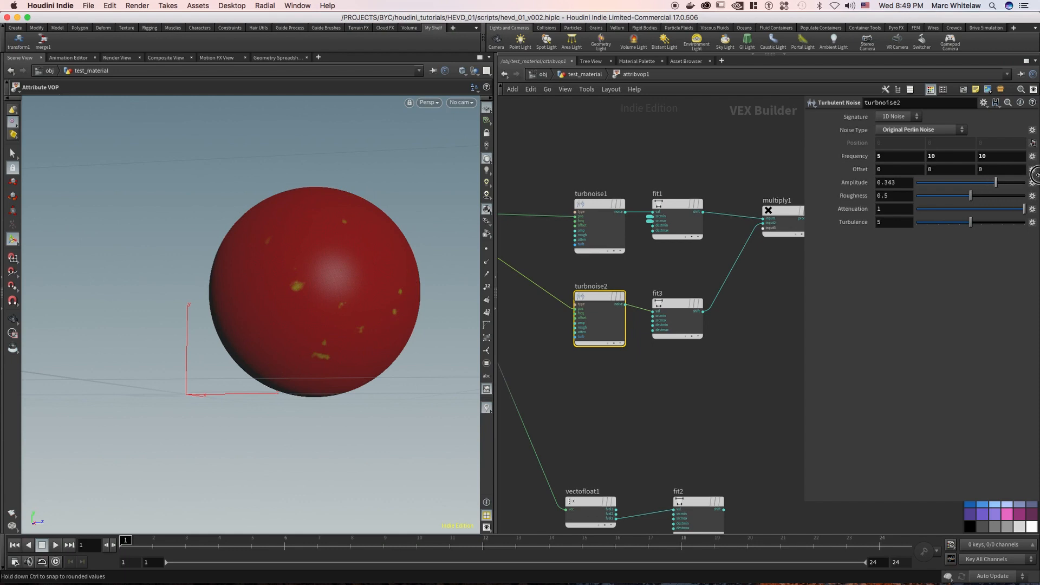
drag(880, 183, 846, 191)
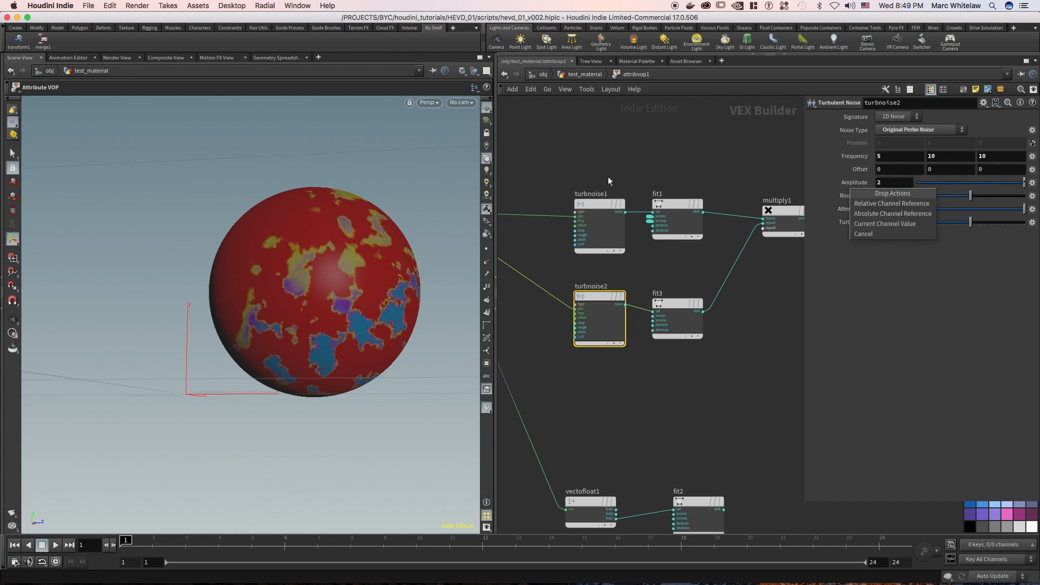
click(875, 306)
Step: Set turbnoise2's attenuation to 0.77
click(996, 209)
drag(984, 212, 995, 215)
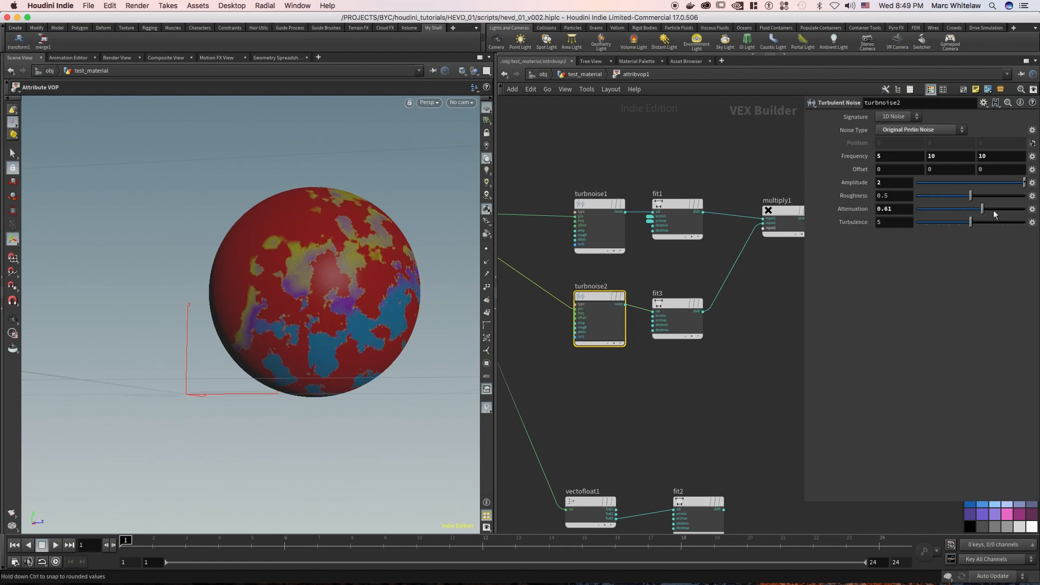
click(1001, 214)
Step: Examine the multiplied noise pattern on the sphere from several angles alongside the multiply1 node's connections
scroll(666, 165, down, 3)
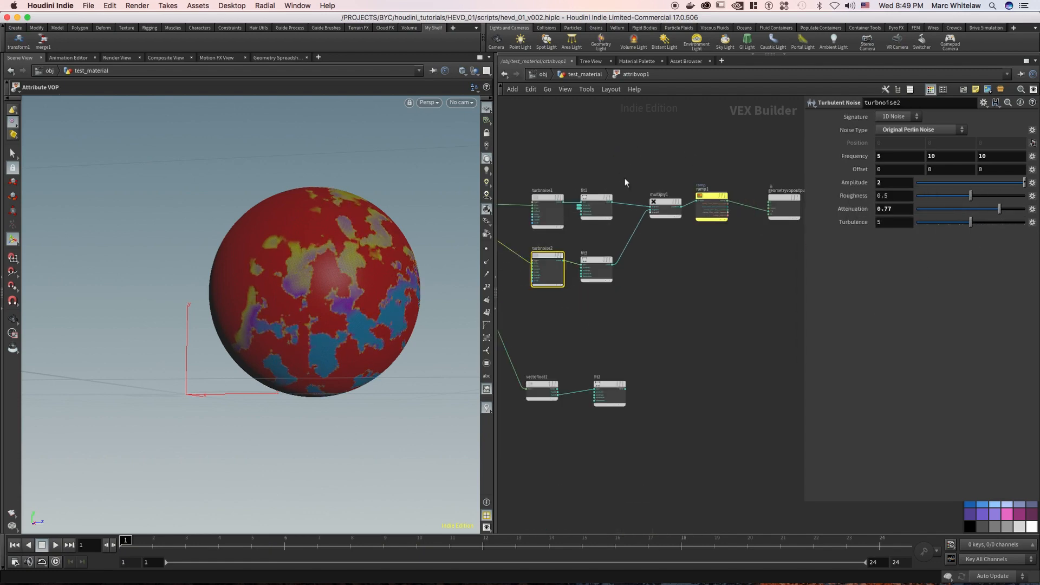
middle_drag(667, 165, 682, 169)
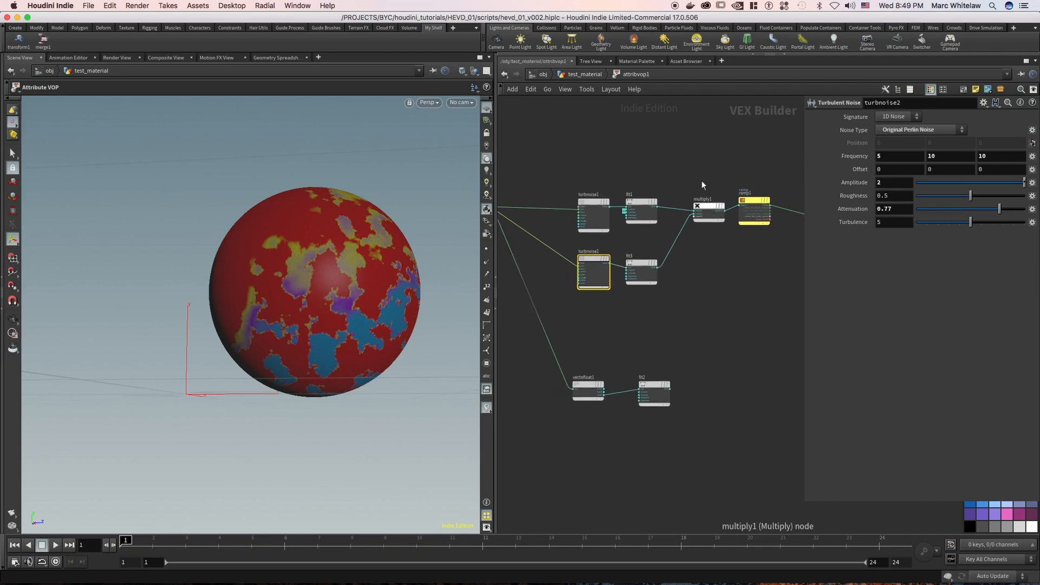
drag(719, 183, 705, 205)
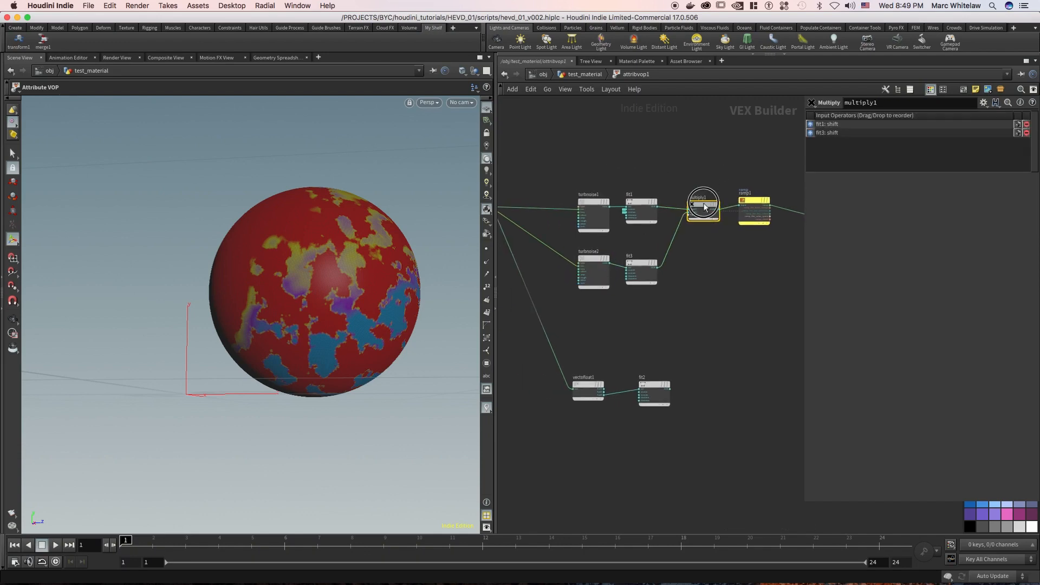
middle_drag(681, 154, 623, 150)
middle_drag(616, 186, 605, 187)
key(Escape)
drag(343, 274, 275, 289)
right_drag(279, 295, 287, 307)
drag(288, 307, 310, 277)
middle_drag(310, 277, 290, 304)
Step: Delete multiply1, and place turbnoise2 and fit3 near geometryvopglobal1 with turbnoise1 and fit1 farther along the chain
middle_drag(645, 158, 728, 154)
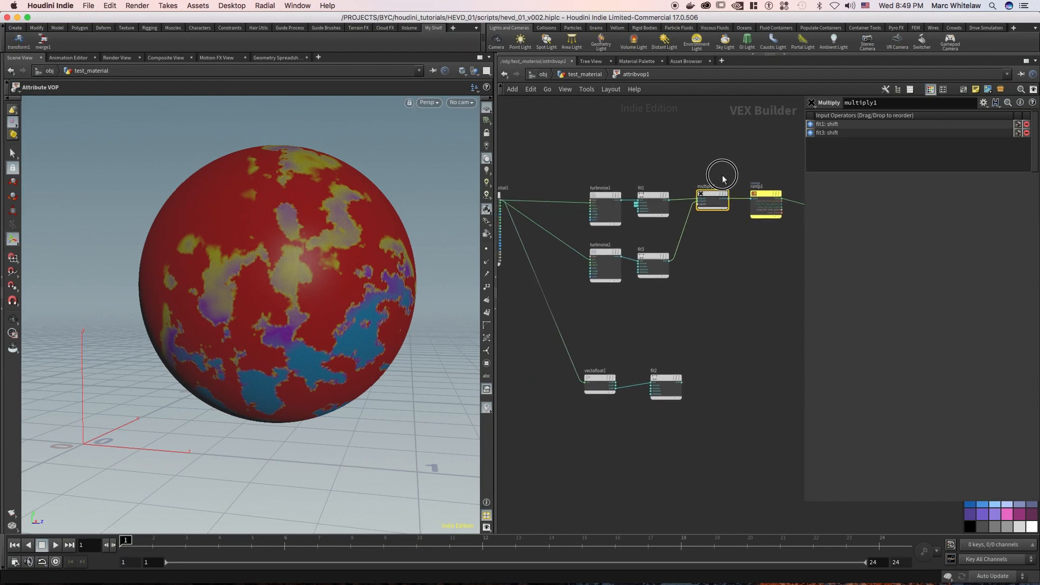
key(Delete)
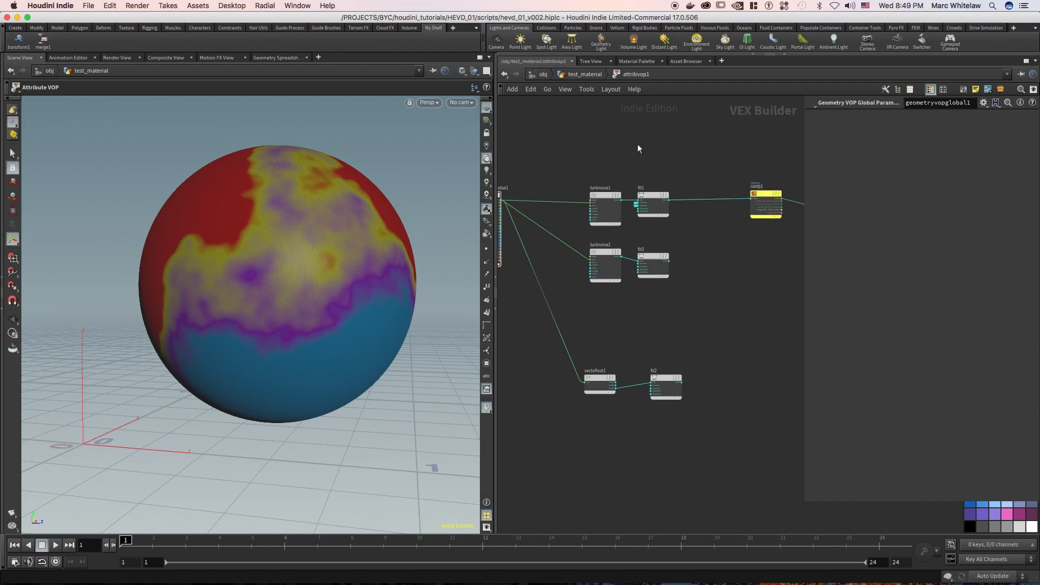
middle_drag(638, 144, 696, 138)
drag(741, 232, 577, 277)
drag(672, 237, 703, 191)
drag(704, 191, 755, 191)
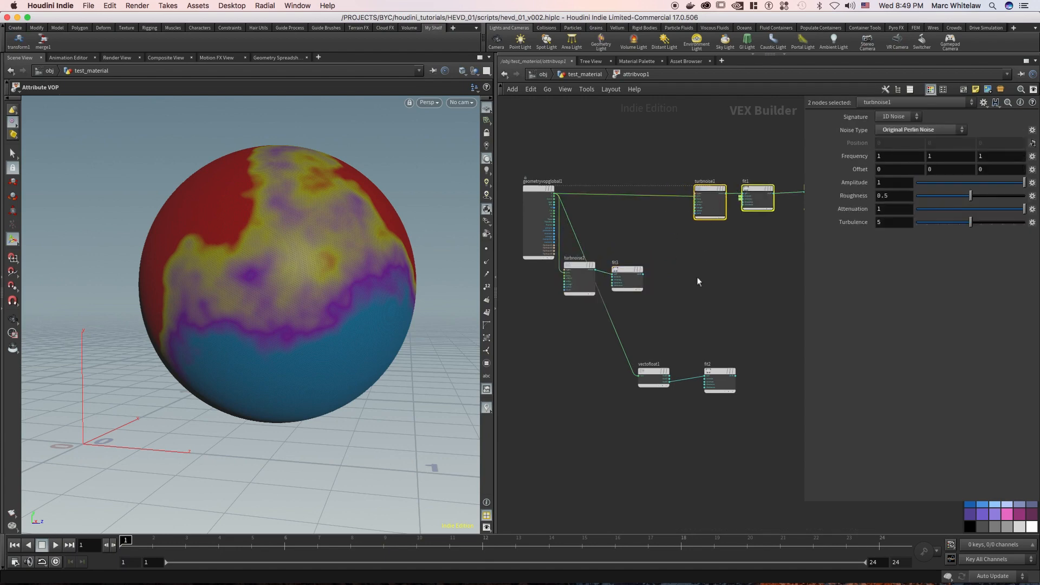
Step: Delete the vectofloat1 and fit2 nodes
drag(740, 343, 615, 425)
key(Delete)
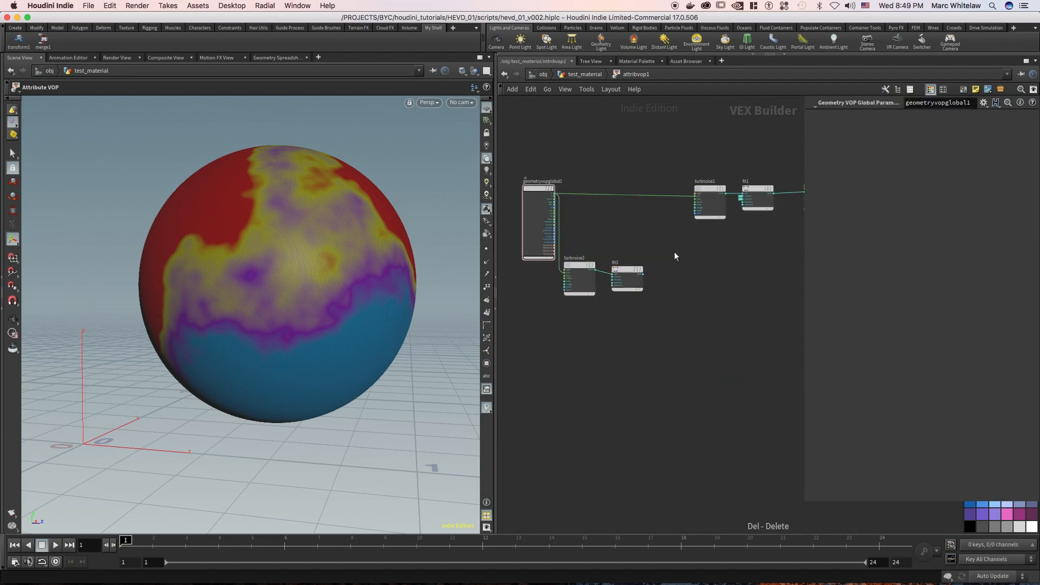
middle_drag(629, 227, 555, 238)
Step: Insert an Add node between geometryvopglobal1's P output and turbnoise1, and connect fit3's output to its second input
middle_drag(629, 196, 730, 195)
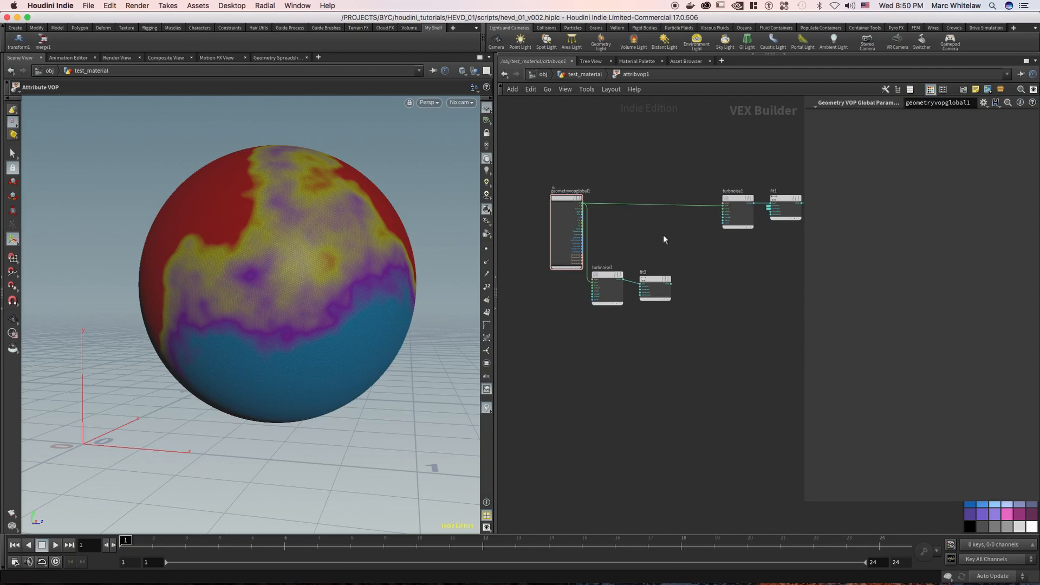
key(Tab)
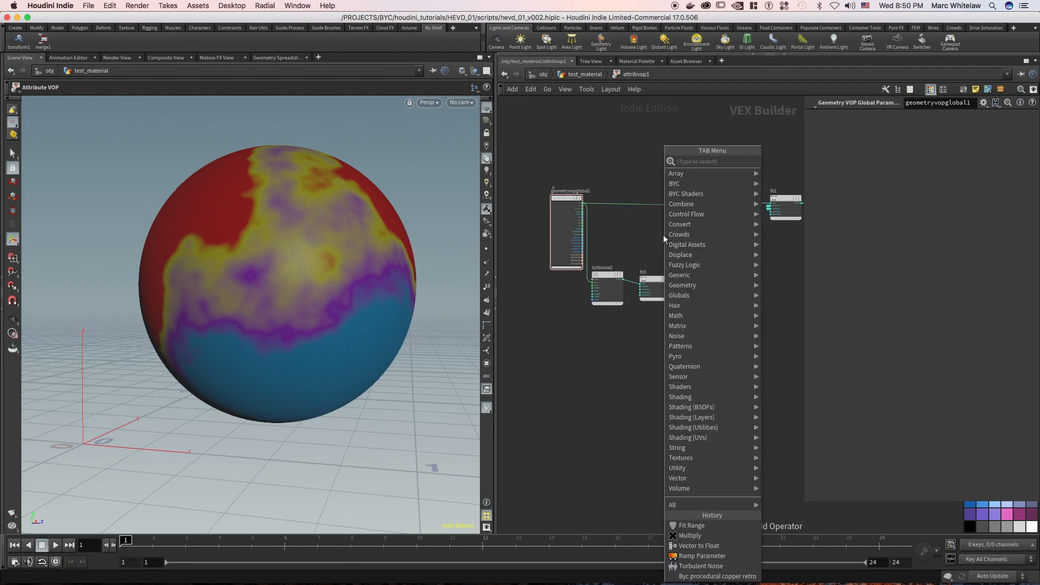
text(add)
key(Return)
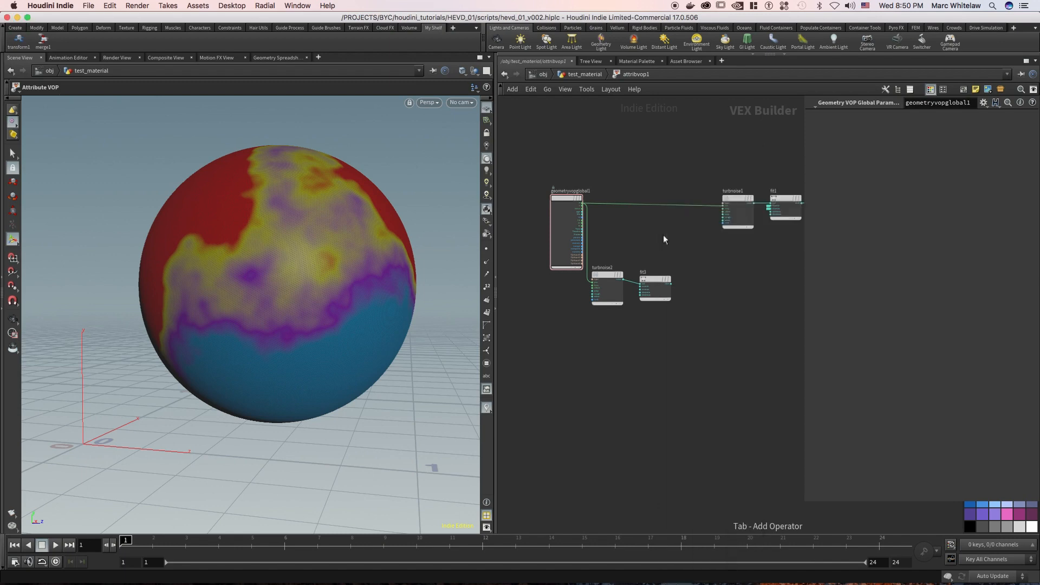
click(682, 208)
drag(674, 285, 672, 217)
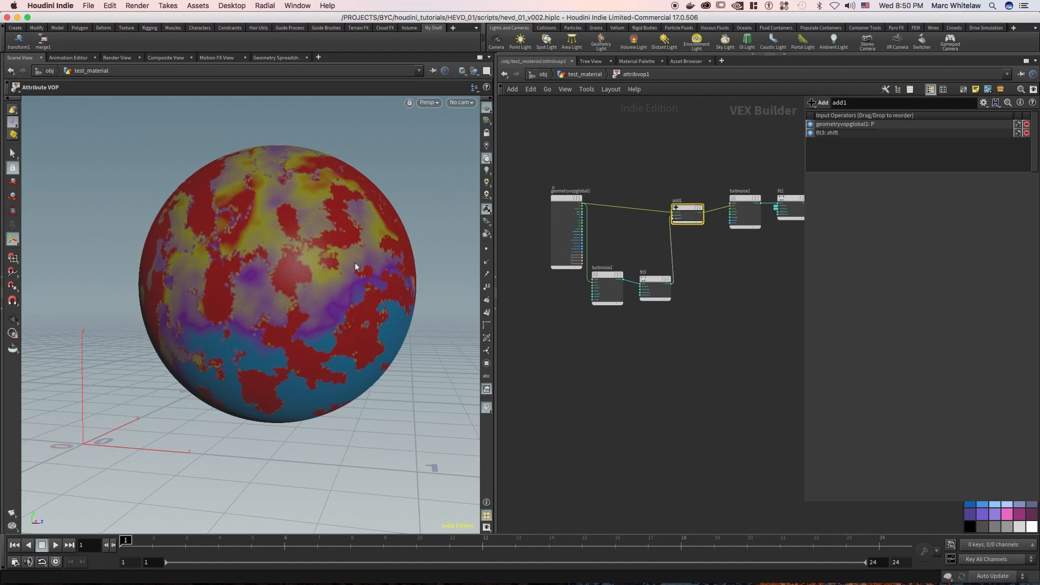
Step: Go up to the geometry network and set sphere1's frequency to 300
click(597, 75)
drag(666, 182, 613, 206)
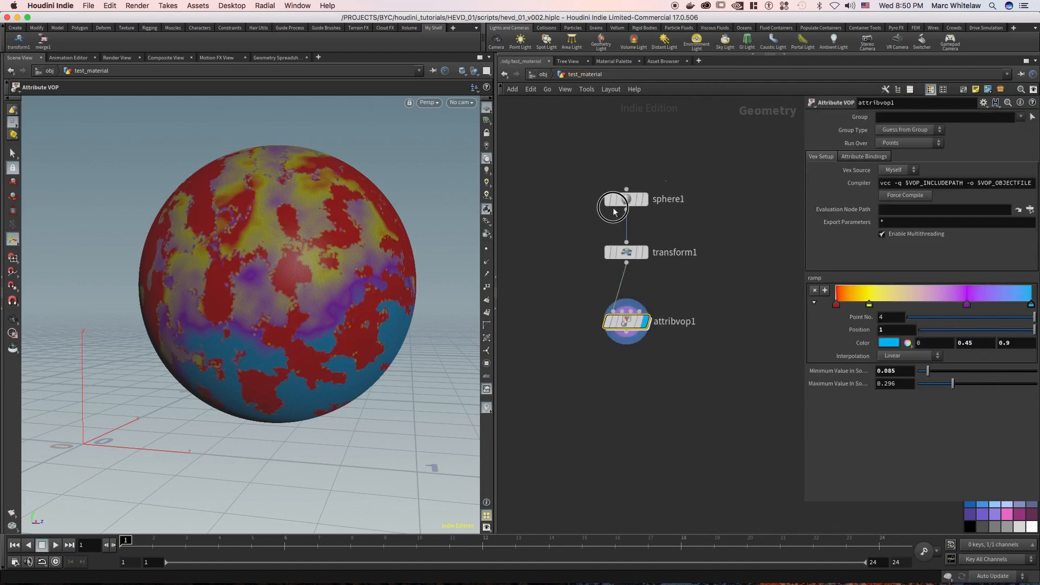
drag(894, 207, 865, 208)
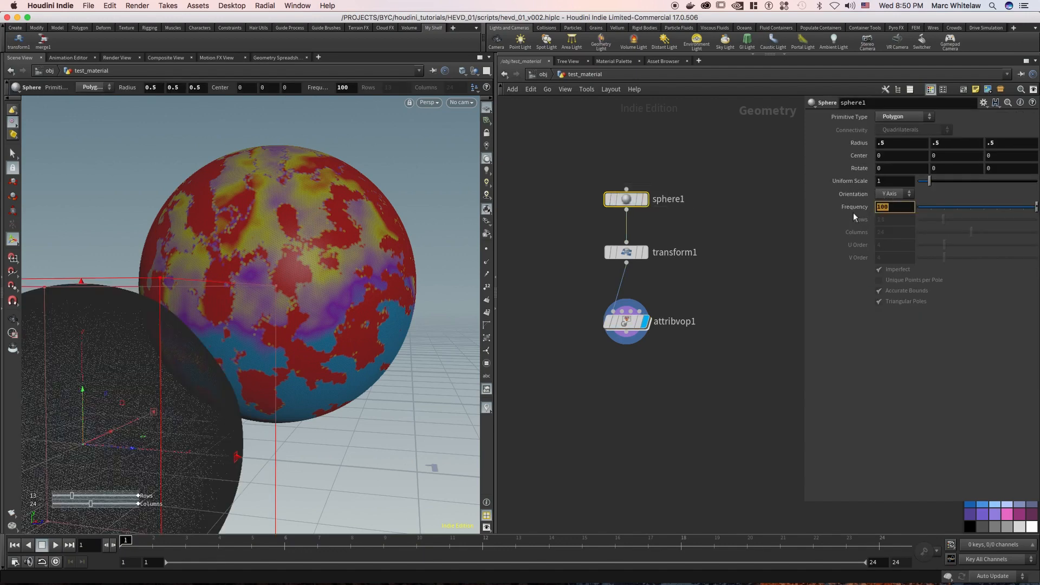
text(300)
key(Return)
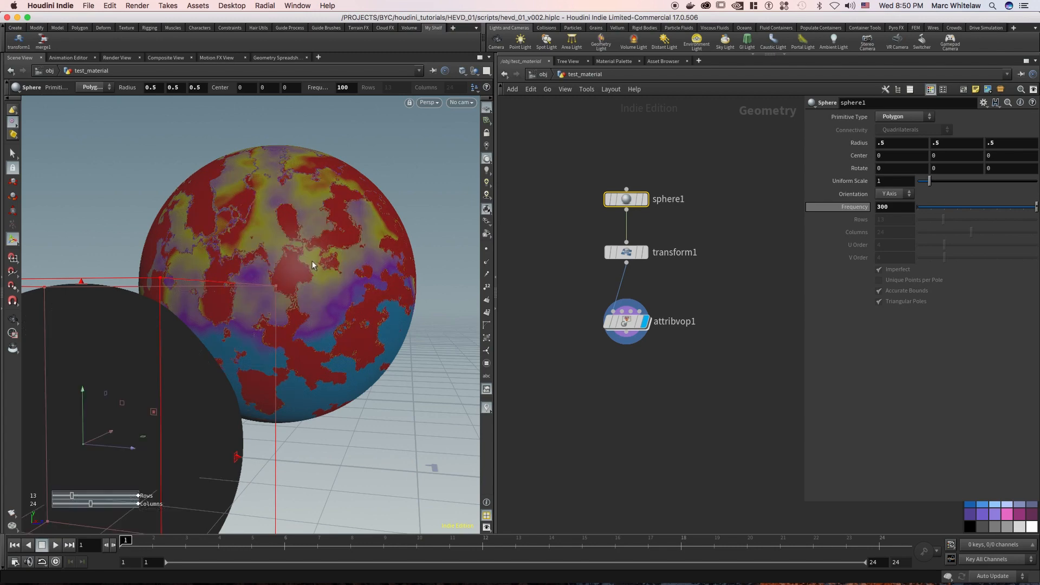
click(346, 299)
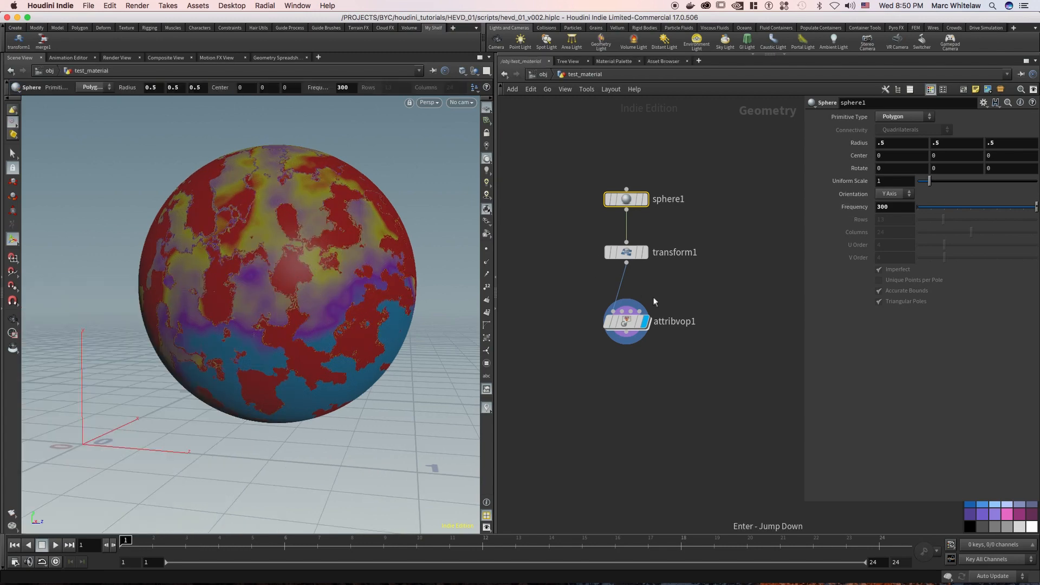
Step: Go back inside attribvop1 and bypass the fit3 node
drag(674, 292, 564, 356)
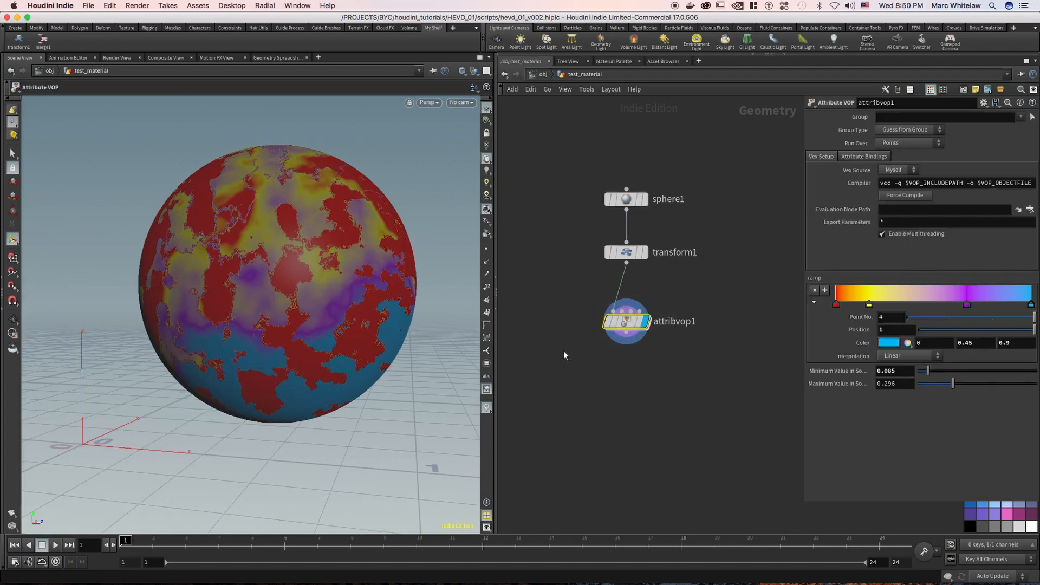
double_click(623, 322)
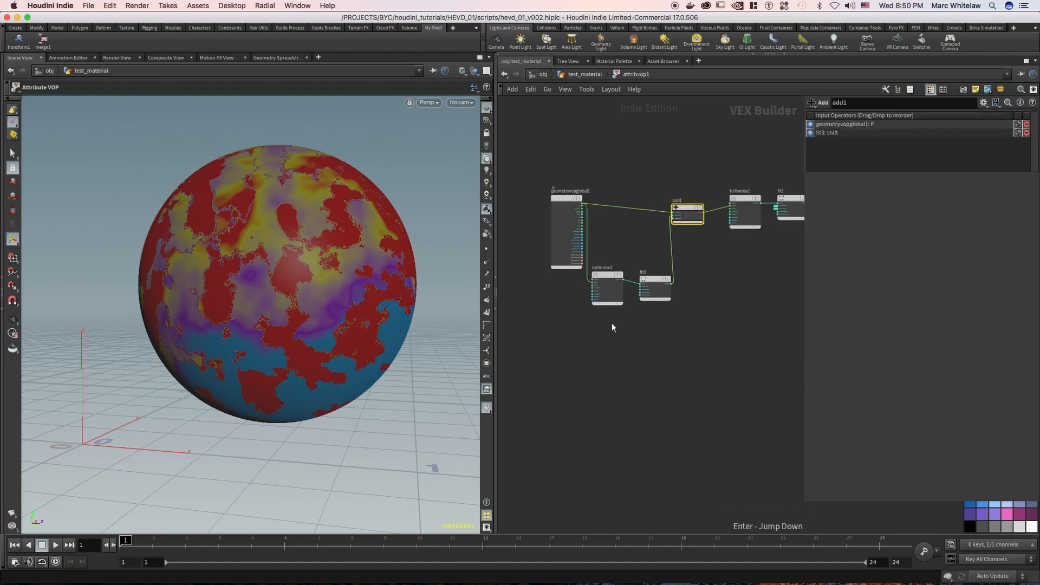
click(665, 293)
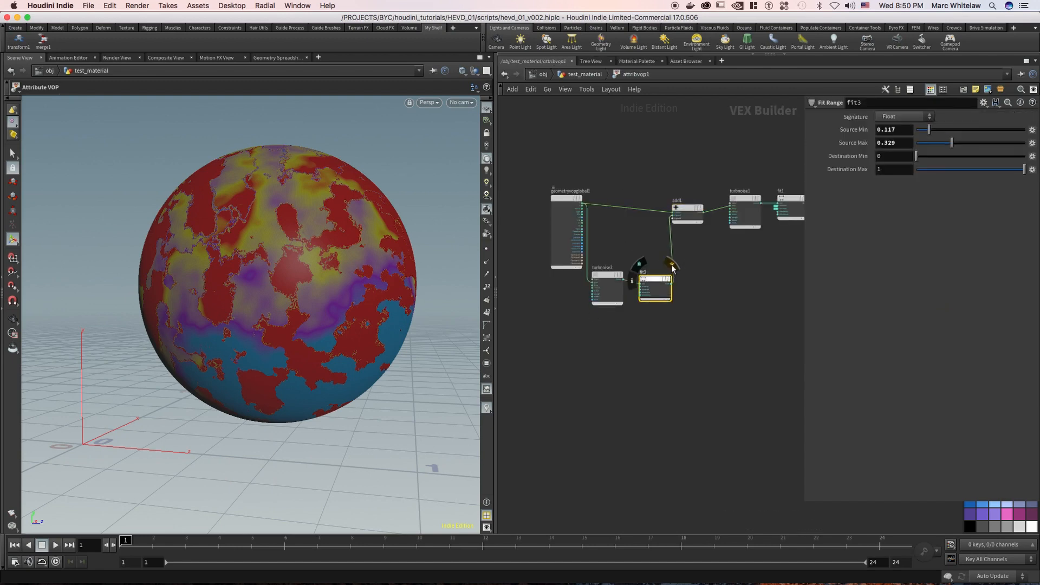
click(671, 266)
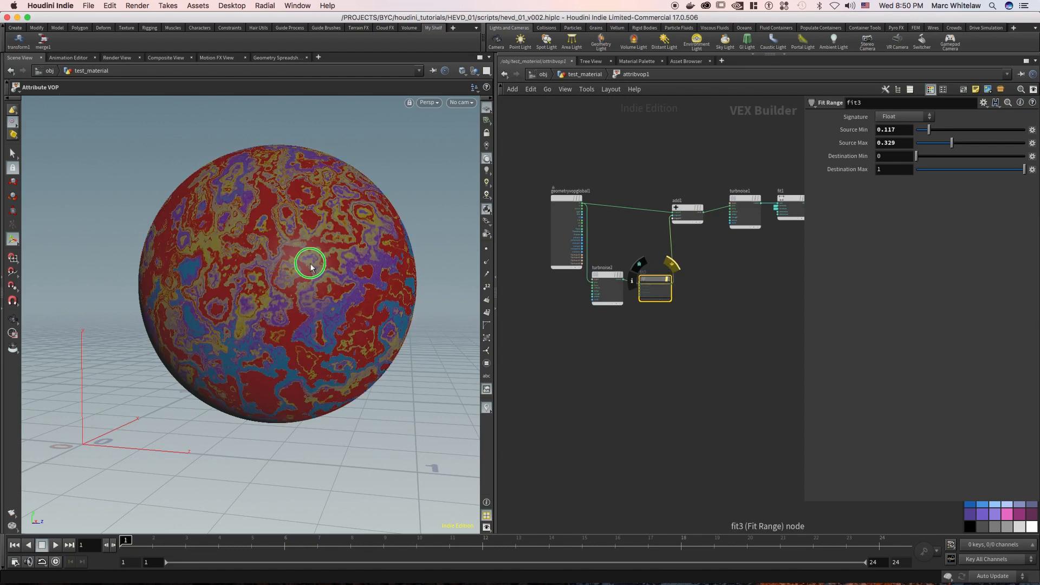
alt+right_drag(312, 263, 321, 253)
alt+drag(311, 234, 249, 297)
Step: Set turbnoise2's frequency to 2, 2, 2
click(607, 288)
key(alt)
alt+middle_drag(237, 264, 261, 291)
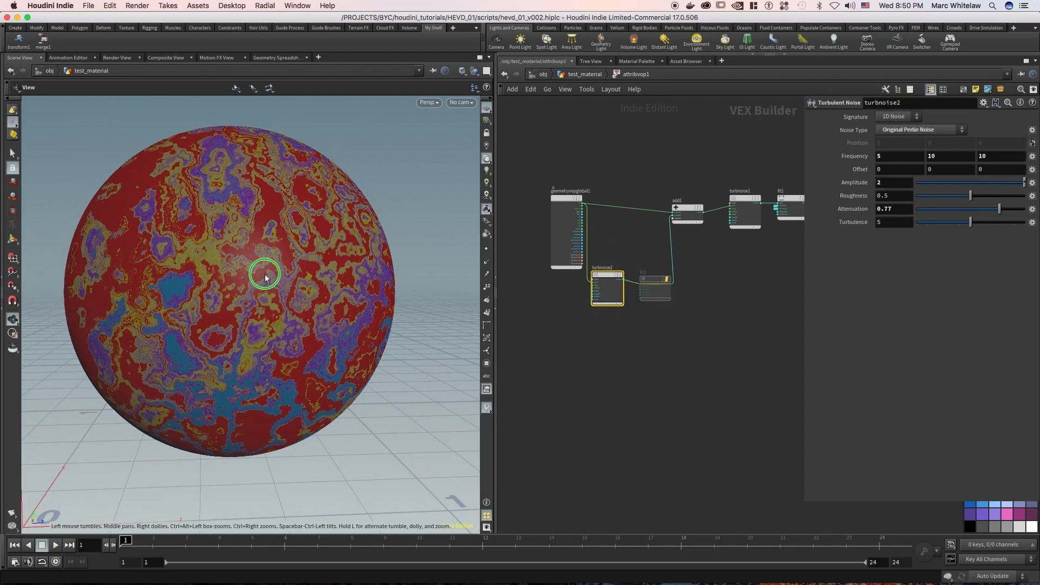
alt+right_drag(265, 274, 255, 295)
alt+middle_drag(302, 276, 326, 275)
click(900, 156)
text(2)
click(928, 156)
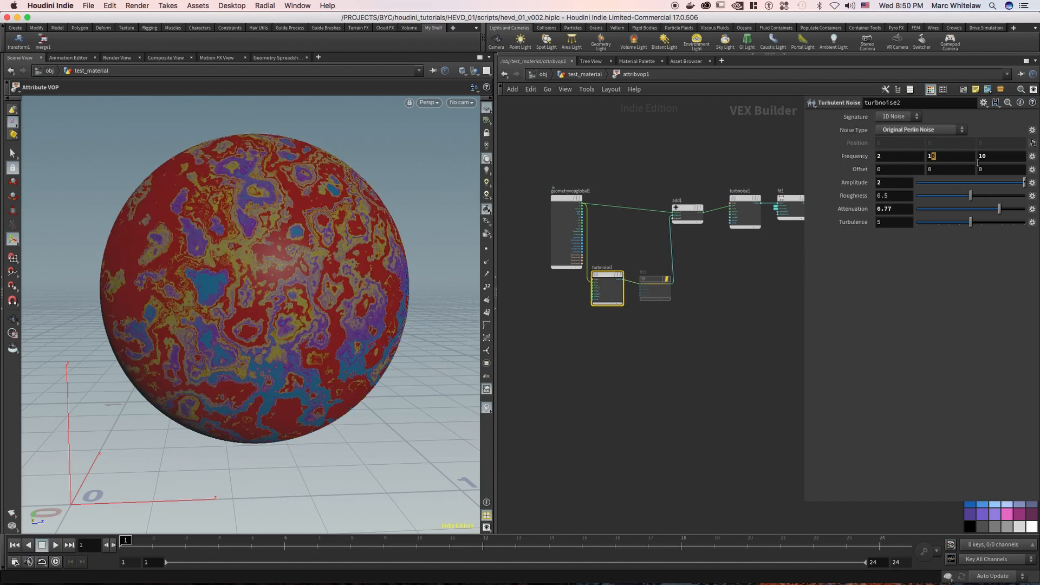
text(2)
key(Tab)
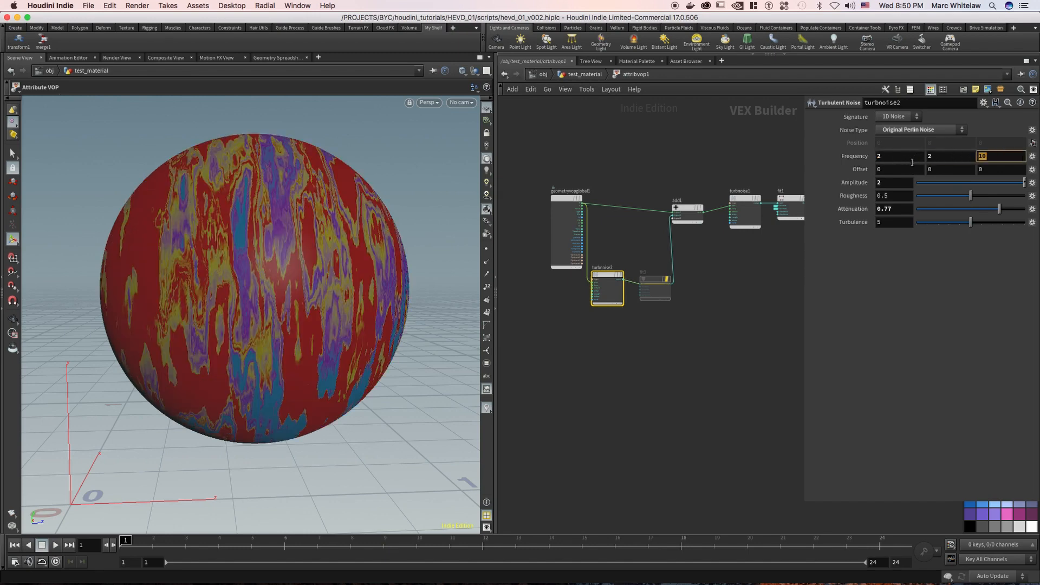
text(2)
key(Return)
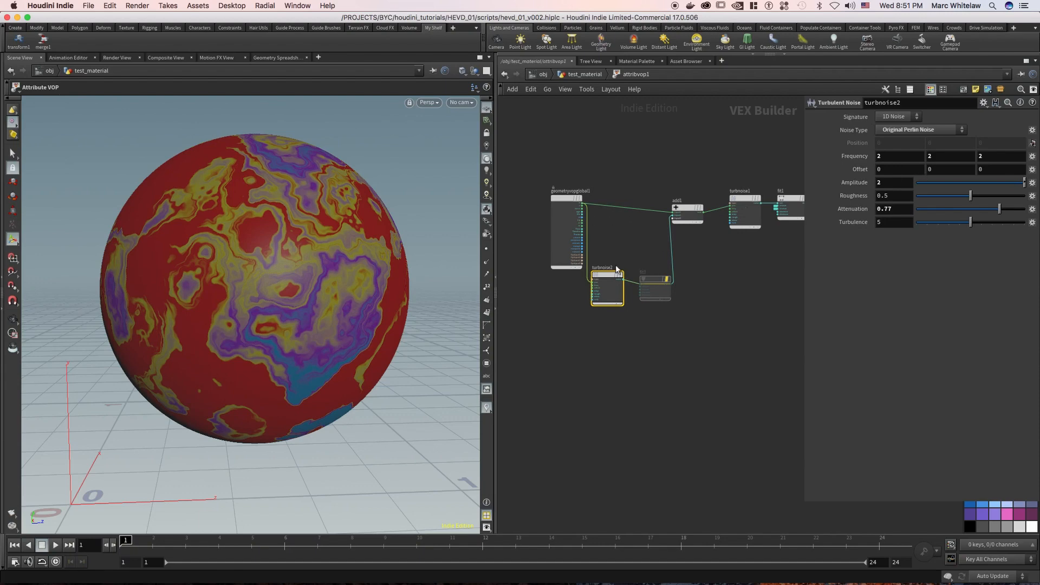
Step: Bypass add1 and re-enable it to compare the sphere's pattern with and without the added noise
click(705, 194)
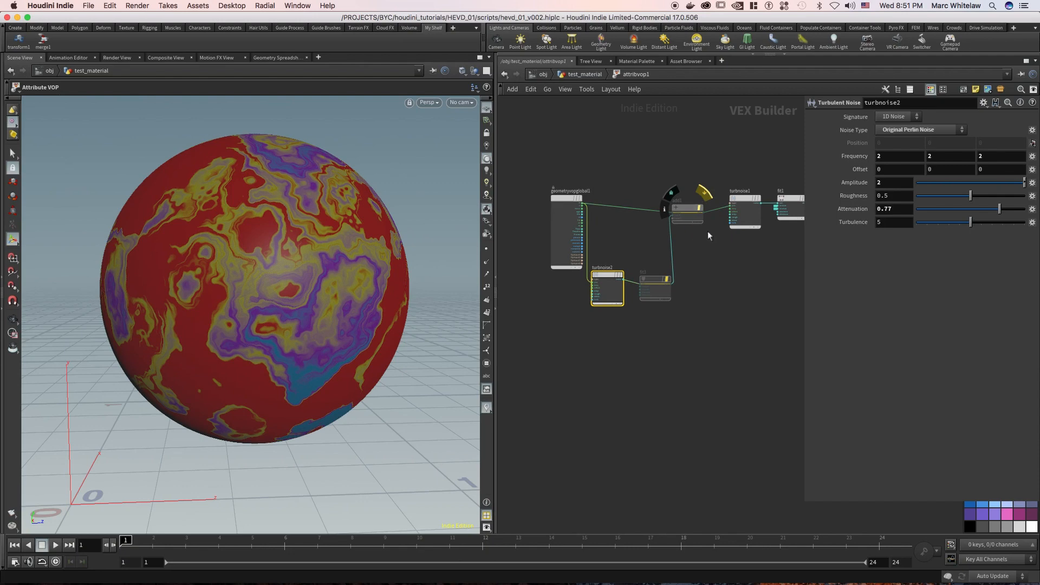
click(705, 195)
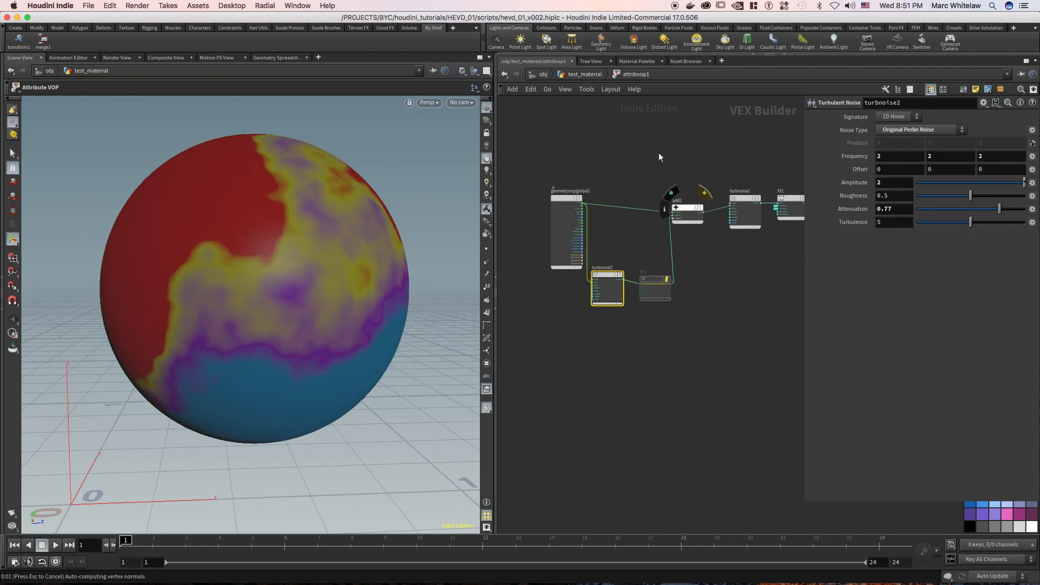
mouse_move(282, 271)
mouse_down()
mouse_move(252, 283)
mouse_move(304, 272)
mouse_move(277, 278)
mouse_up()
middle_drag(277, 279, 323, 271)
right_drag(323, 271, 294, 284)
middle_drag(293, 284, 242, 304)
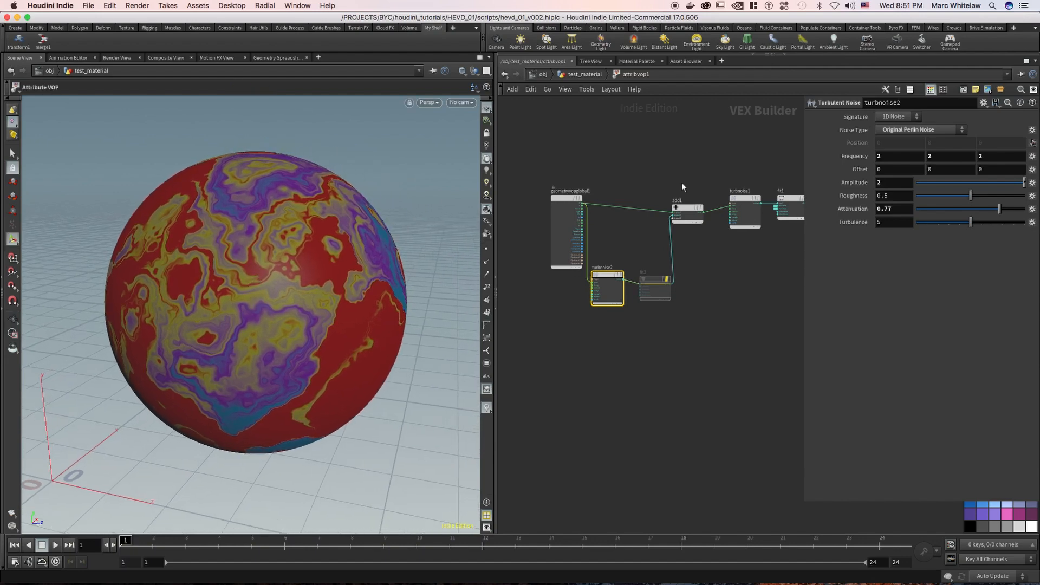
Step: Tidy the network by aligning add1 with the main chain, moving turbnoise2 closer to fit3 and shifting geometryvopglobal1 away from it
click(689, 211)
drag(692, 211, 692, 202)
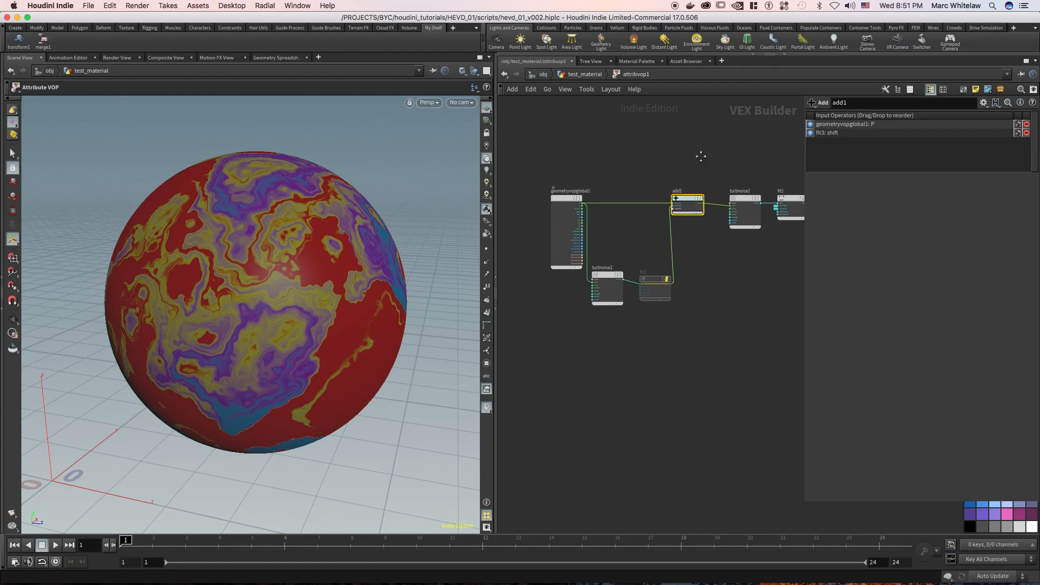
scroll(646, 164, up, 5)
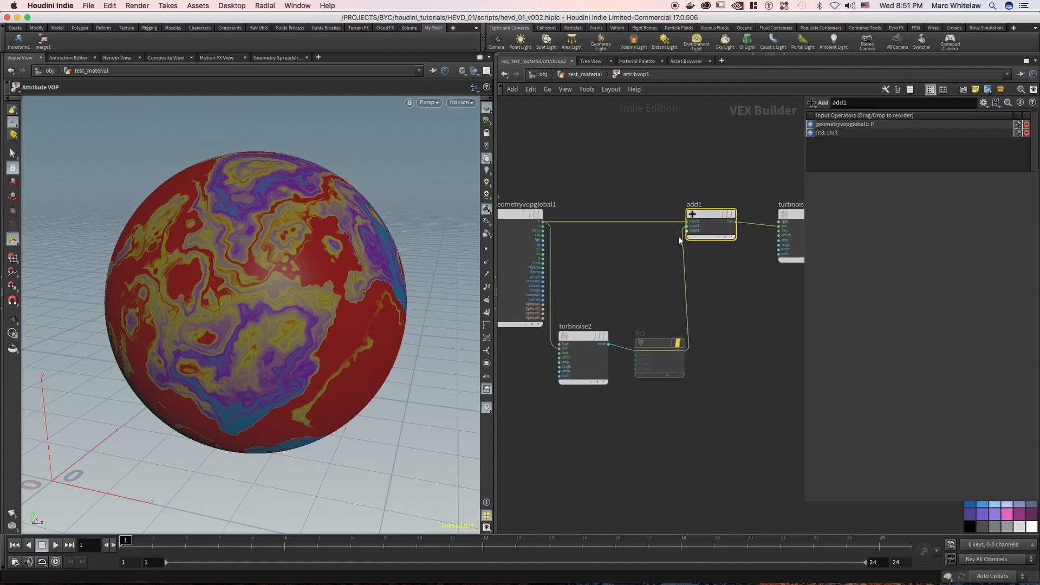
drag(578, 354, 554, 420)
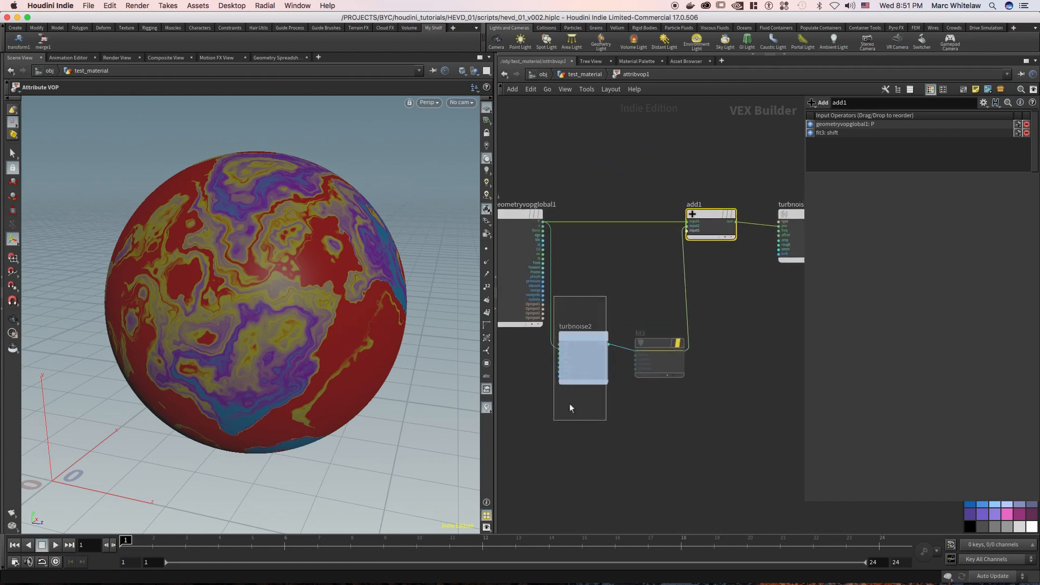
drag(586, 334, 598, 334)
middle_drag(606, 307, 619, 290)
drag(545, 162, 509, 338)
drag(535, 198, 521, 197)
middle_drag(582, 196, 605, 169)
scroll(644, 223, down, 5)
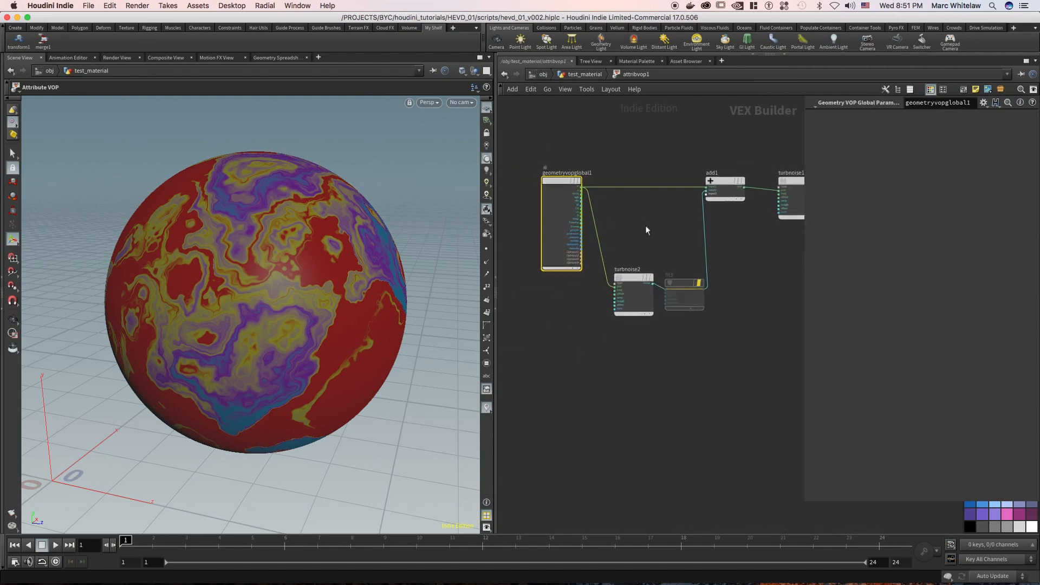
middle_drag(613, 149, 633, 182)
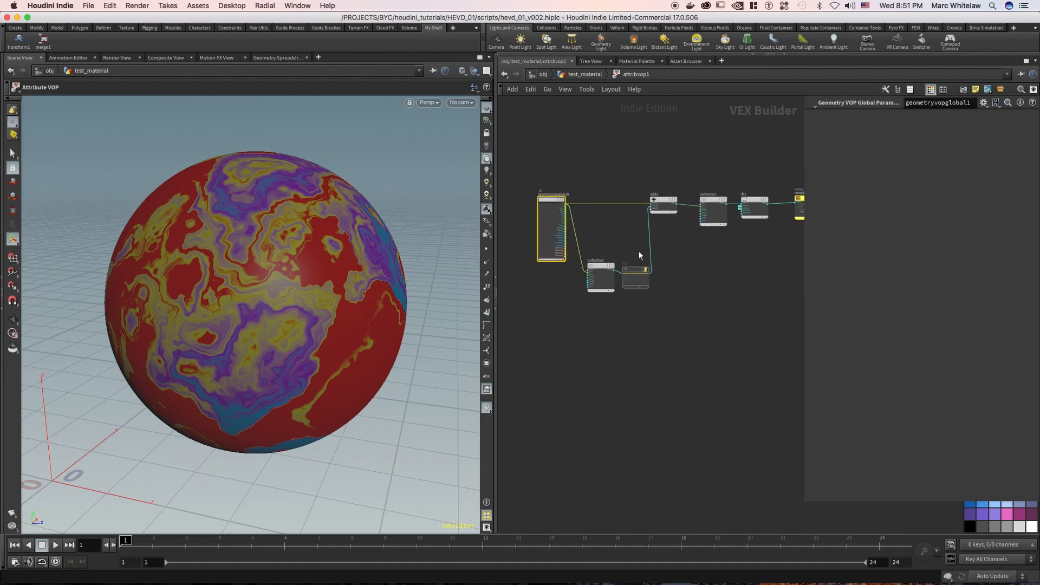
middle_drag(706, 247, 665, 265)
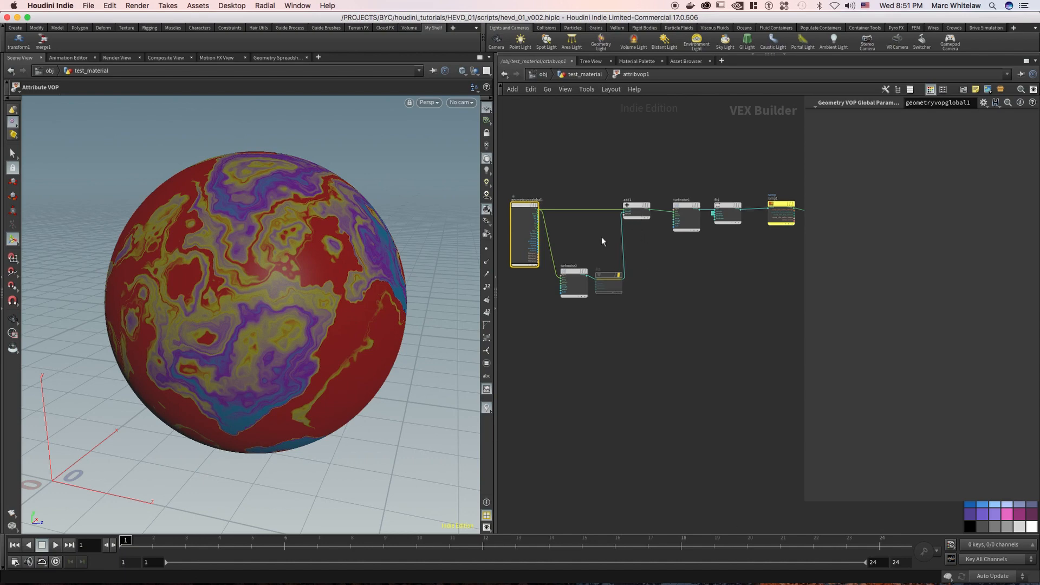
Step: Add an Anti-Aliased Noise node above geometryvopglobal1 and feed the global P output into its position input
middle_drag(567, 182, 606, 230)
scroll(605, 211, up, 3)
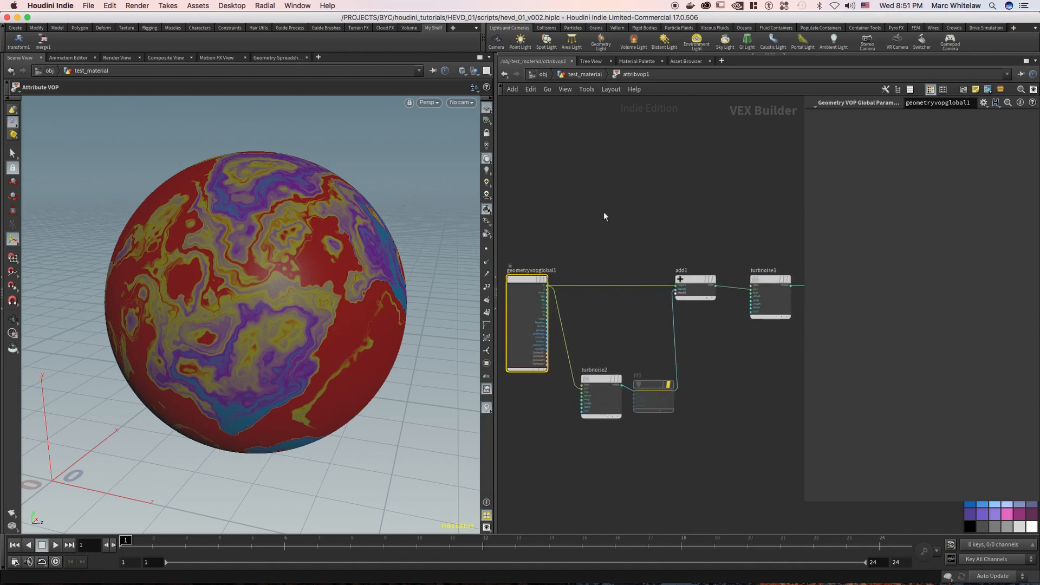
key(Tab)
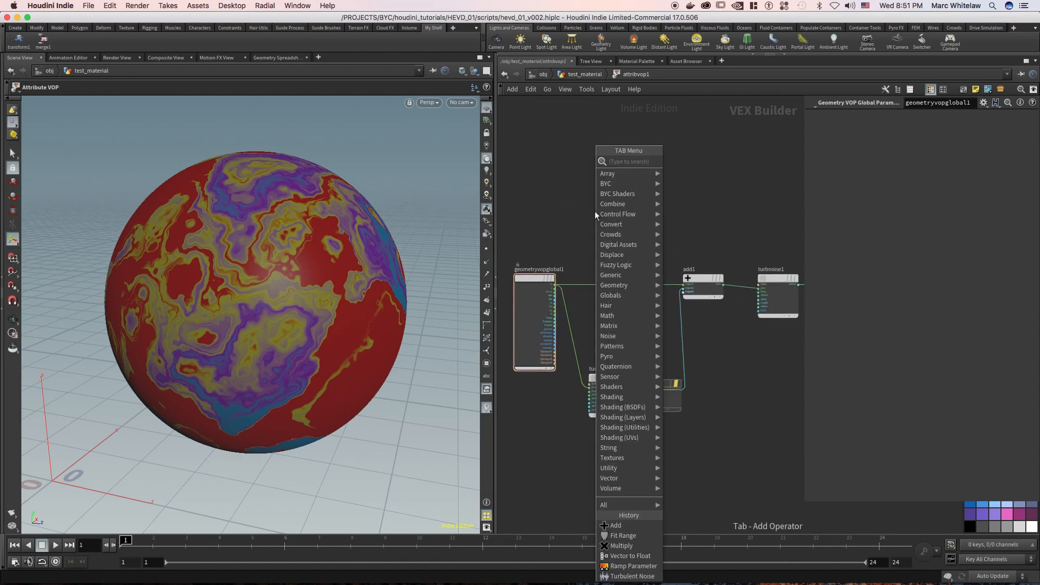
text(noise)
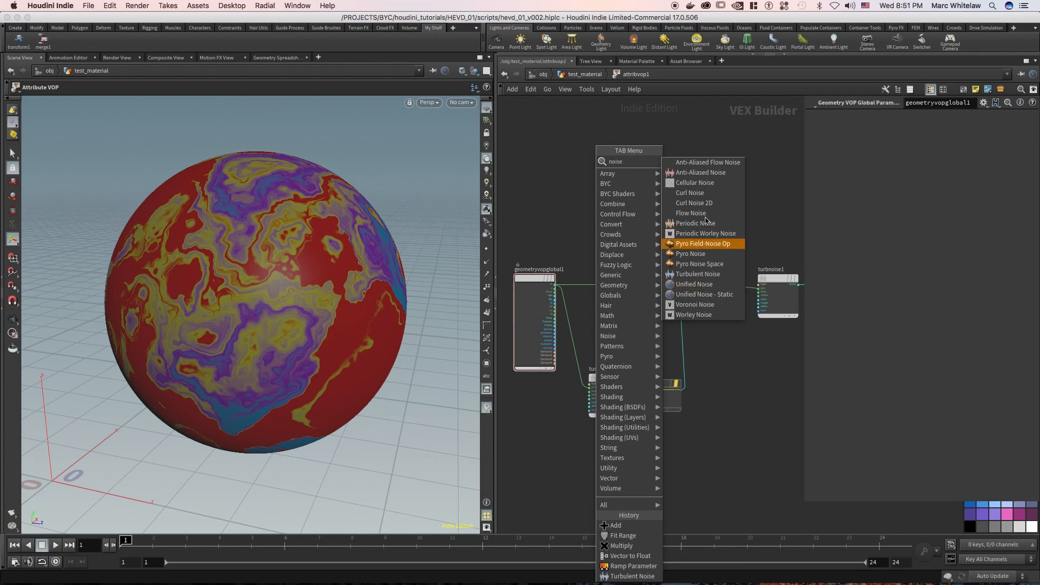
click(696, 174)
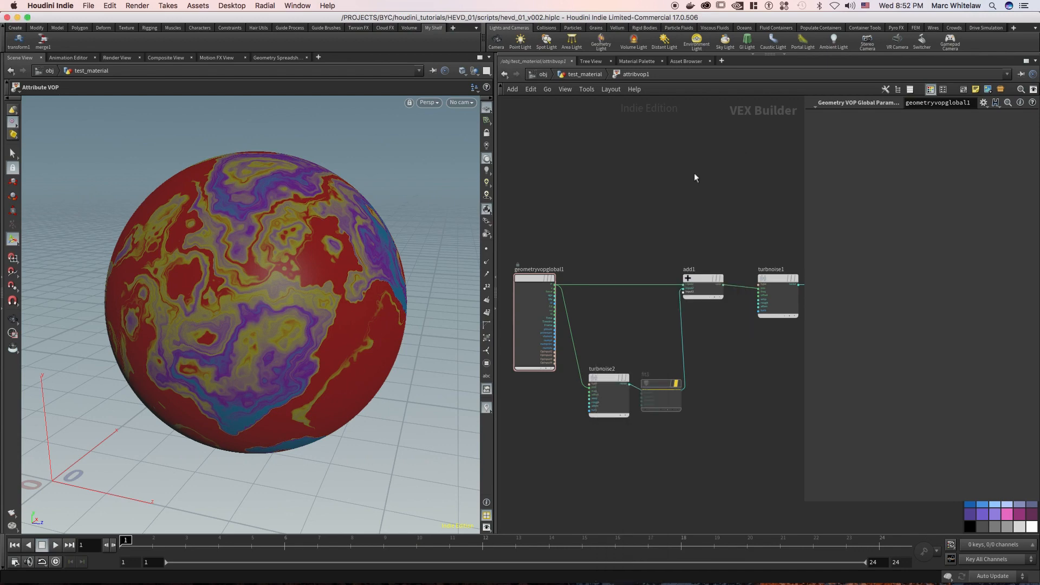
click(612, 173)
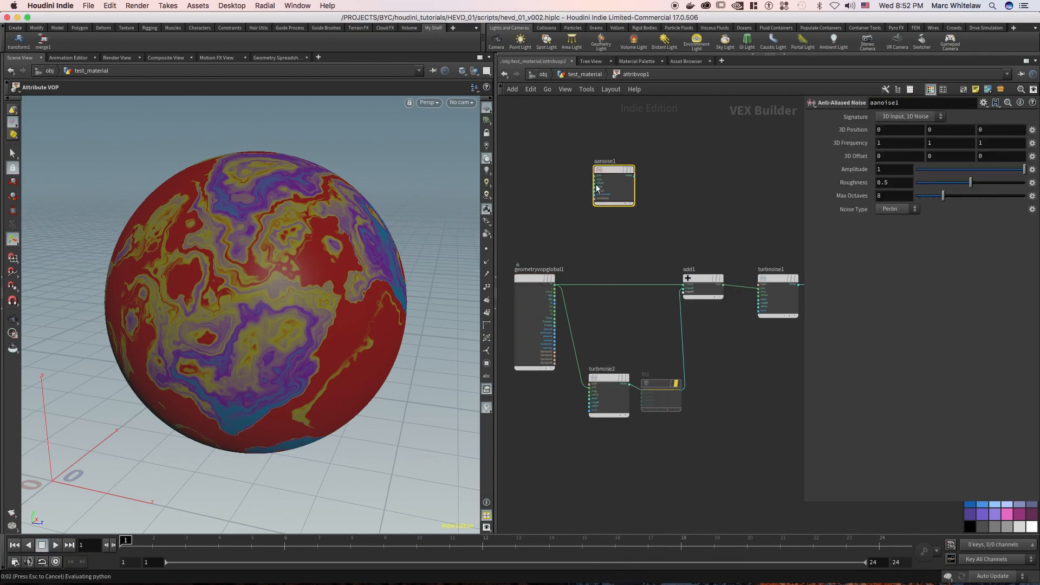
drag(555, 283, 595, 176)
click(635, 189)
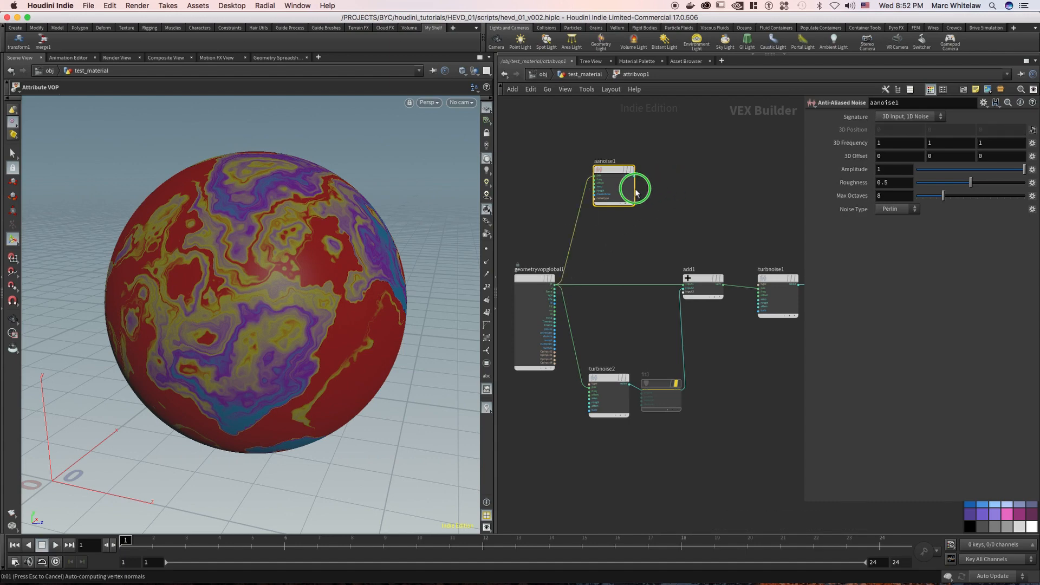
Step: Move aanoise1 above ramp1 near the end of the chain and connect its noise output to geometryvopoutput1's Cd input
key(h)
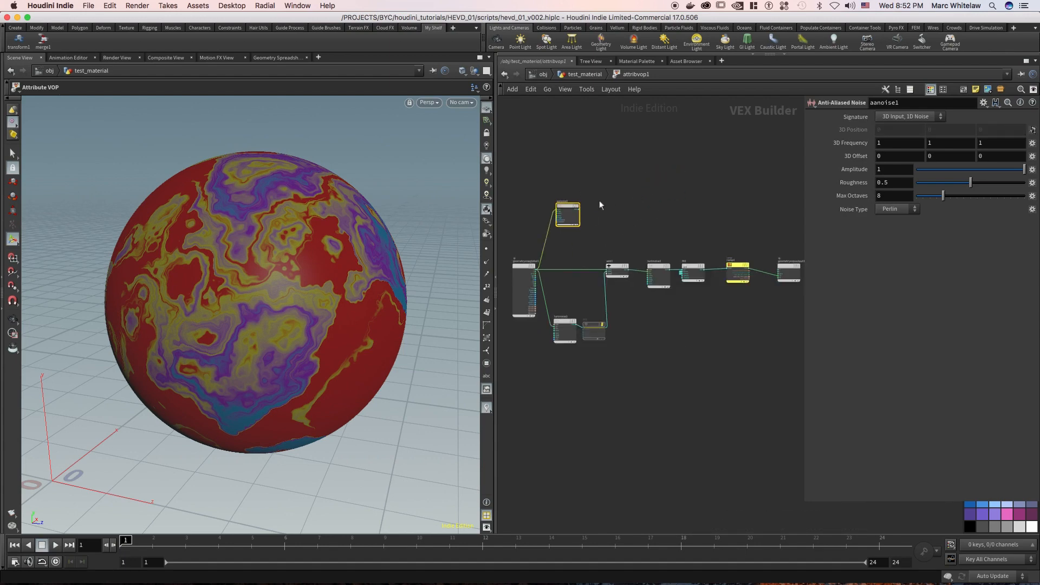
drag(563, 208, 740, 225)
scroll(776, 209, up, 4)
middle_drag(693, 203, 645, 196)
drag(579, 190, 707, 332)
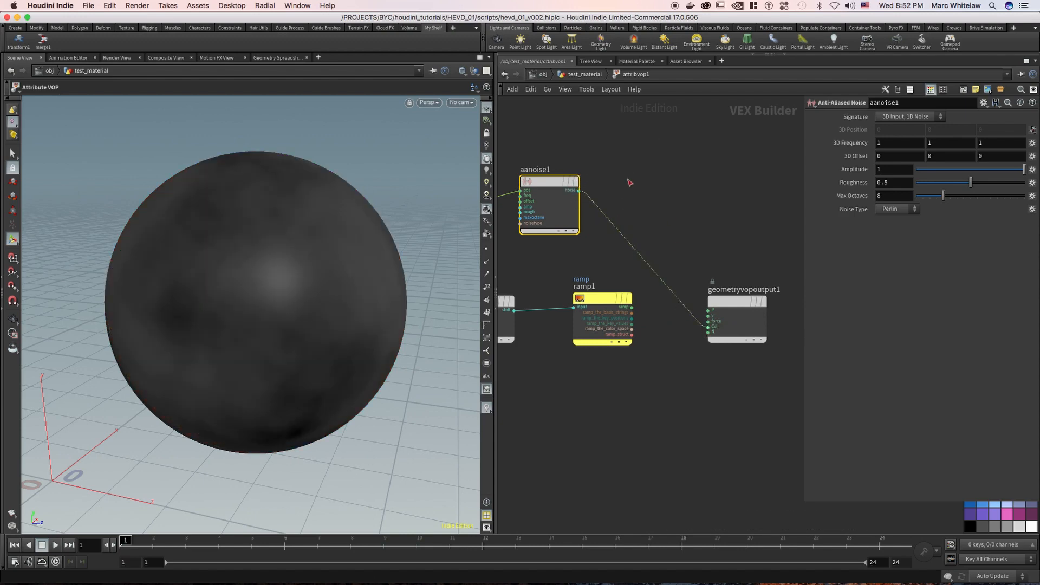
Step: Check the available noise types of aanoise1 without changing the selection
scroll(646, 144, left, 3)
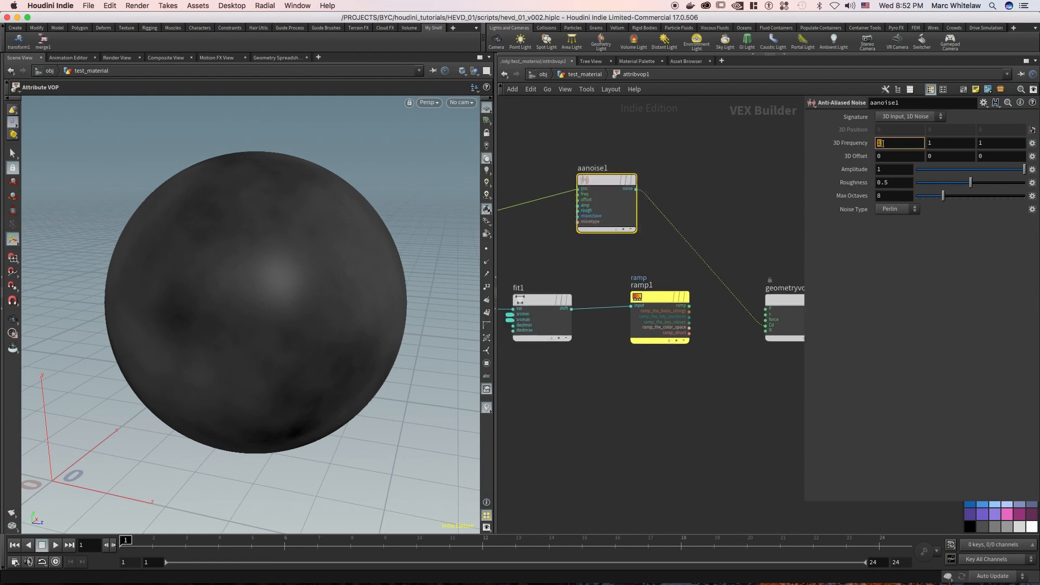
click(897, 211)
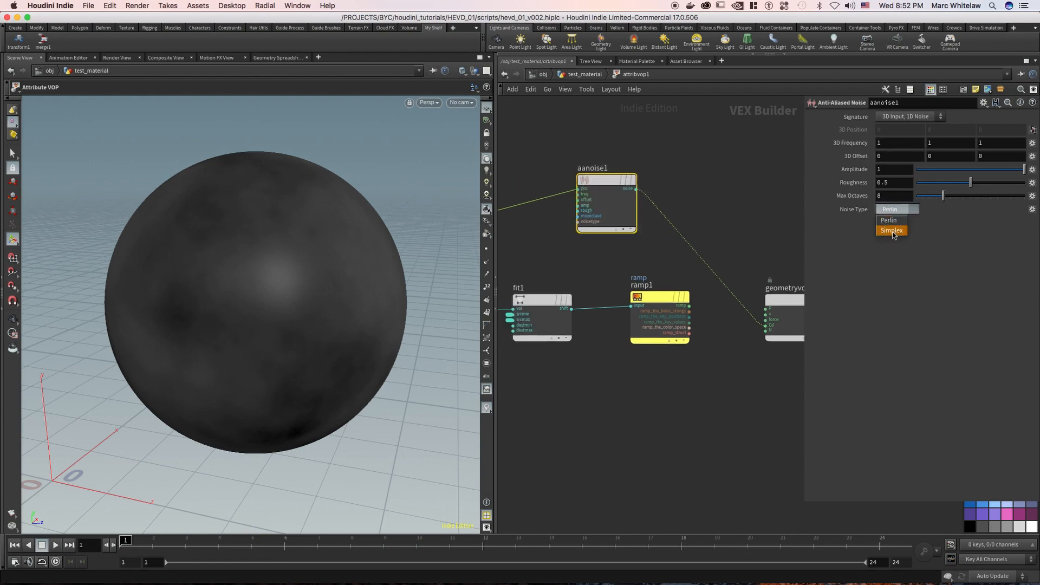
click(896, 211)
click(893, 212)
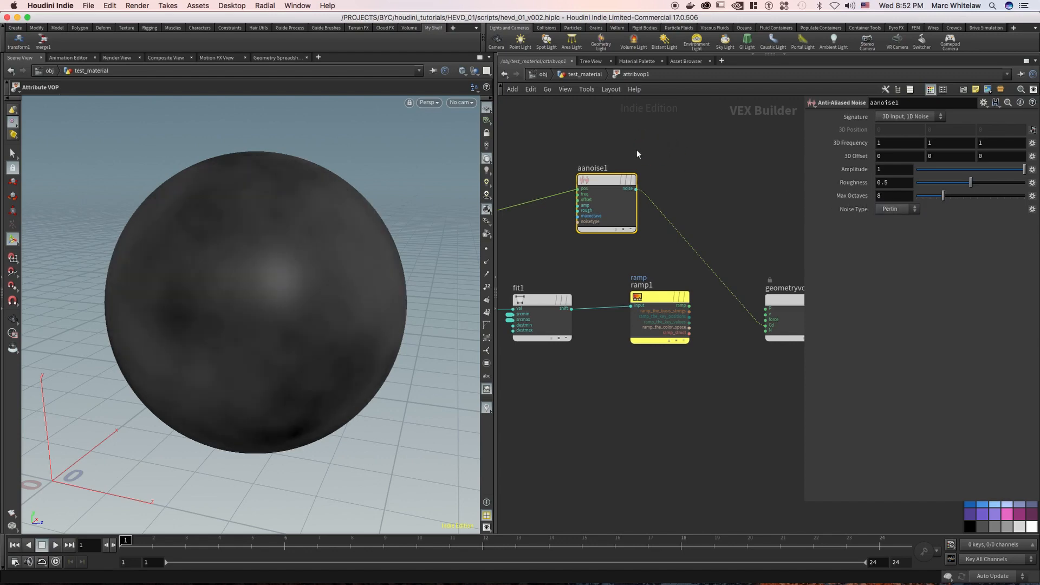
Step: Add a Unified Noise - Static node above geometryvopglobal1 and feed the global P output into its position input
scroll(512, 183, down, 3)
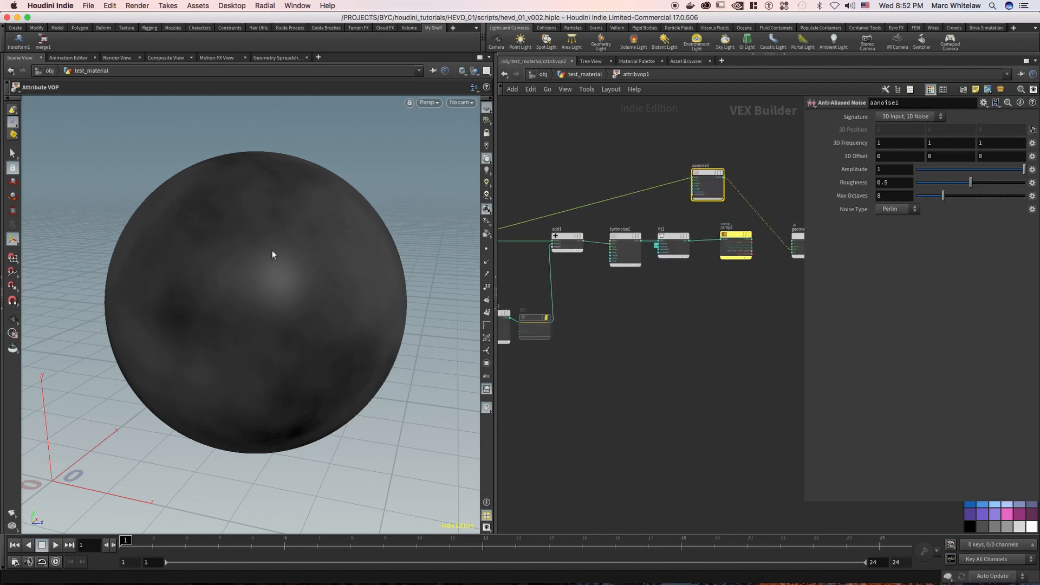
middle_drag(667, 149, 647, 167)
middle_drag(587, 186, 603, 151)
key(Tab)
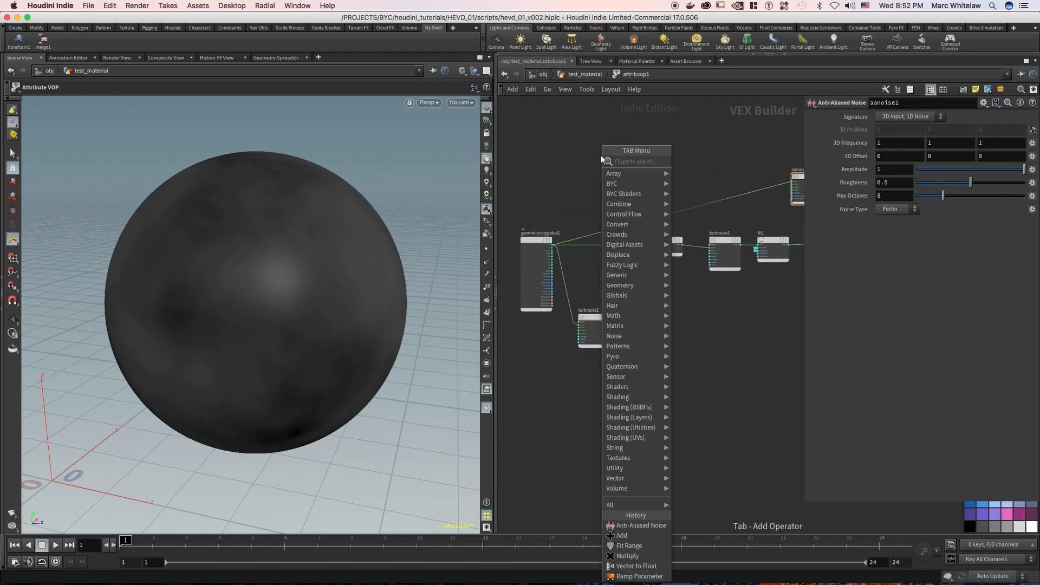
text(unifi)
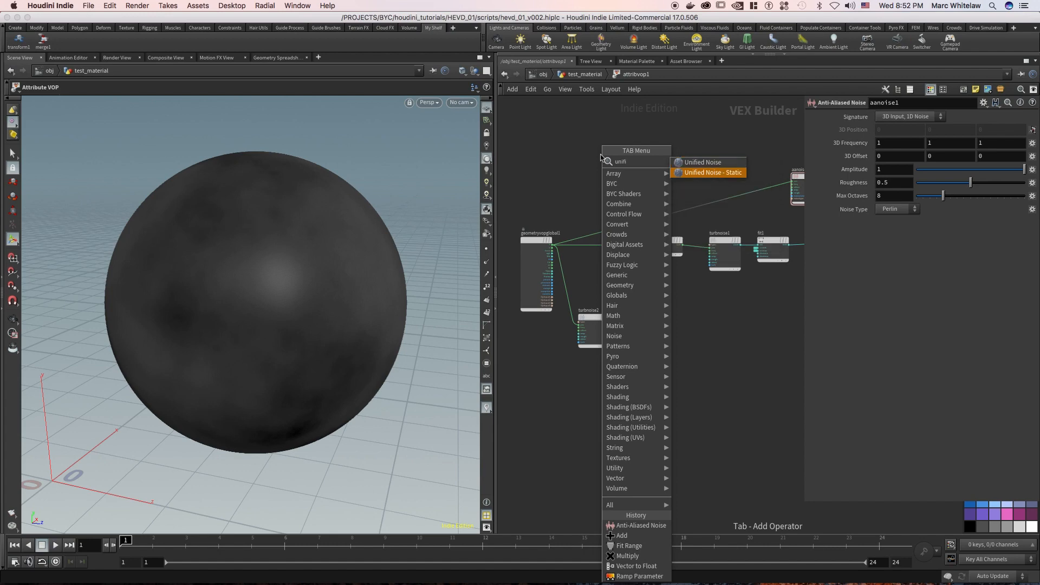
key(Return)
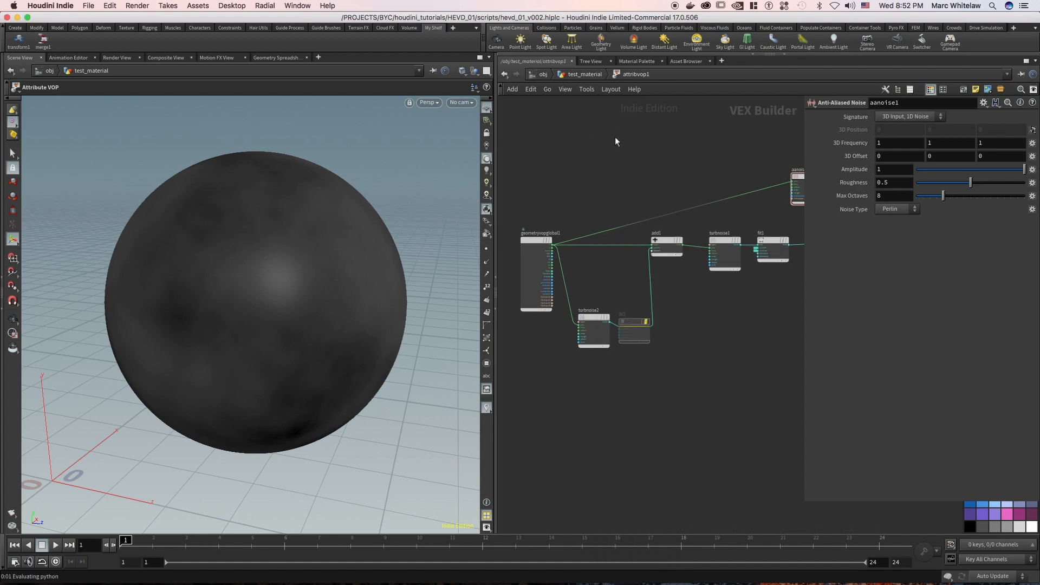
click(596, 144)
scroll(567, 146, up, 3)
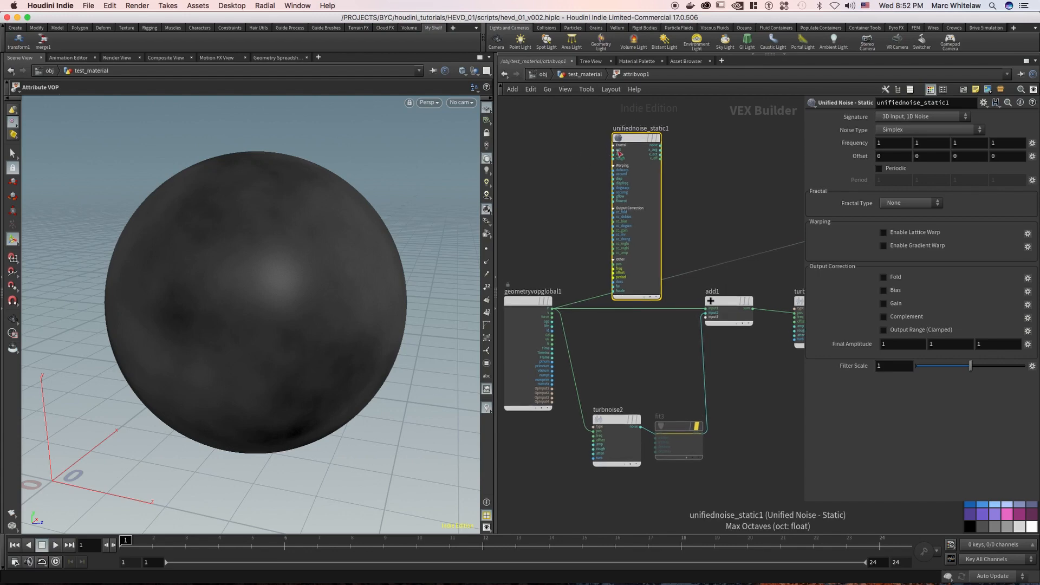
drag(618, 269, 553, 310)
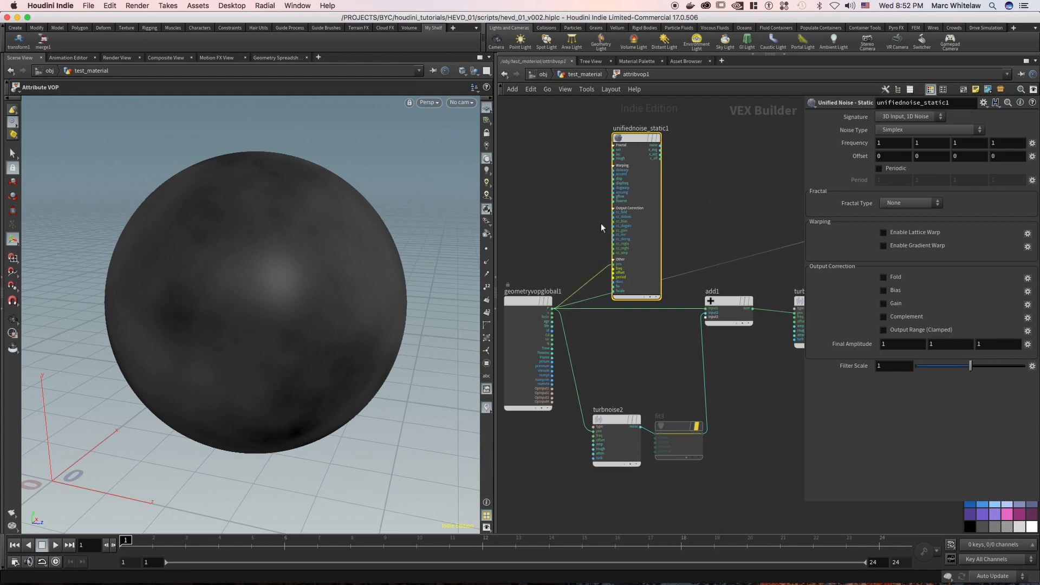
Step: Widen the network editor and connect unifiednoise_static1's noise output to geometryvopoutput1's Cd input
scroll(677, 164, right, 5)
scroll(677, 164, up, 2)
key(h)
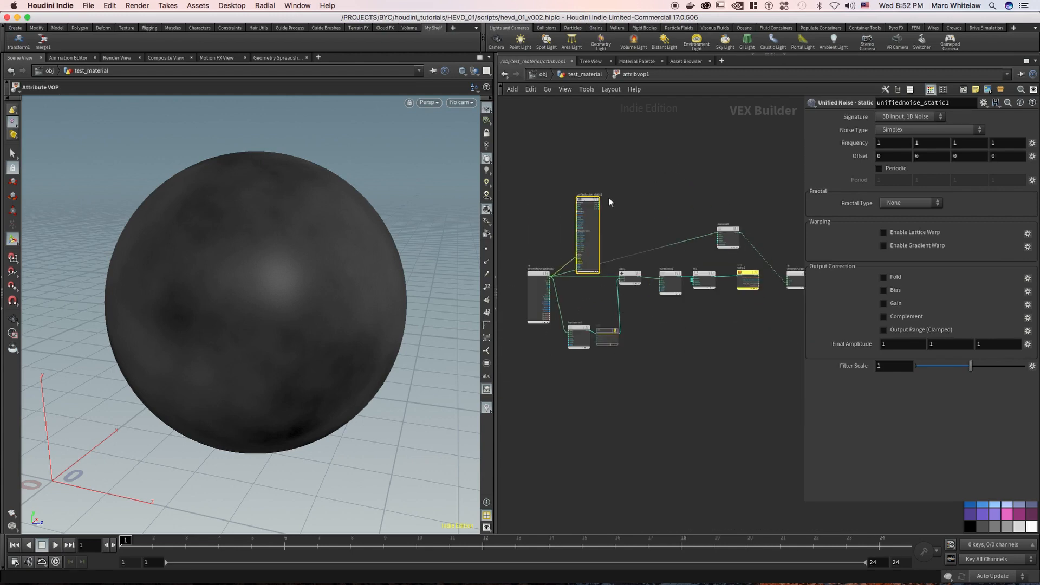
drag(495, 400, 388, 396)
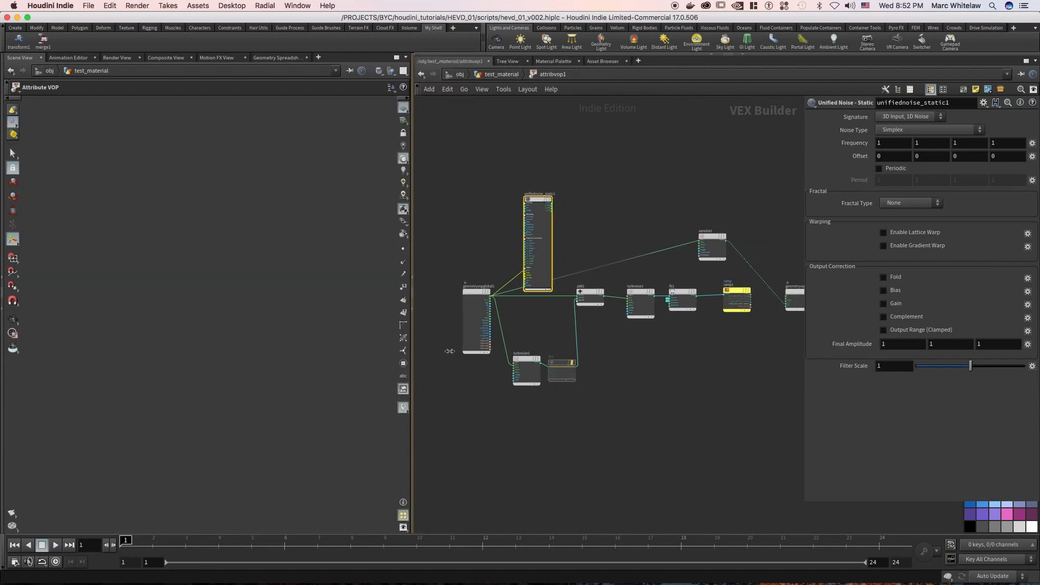
middle_drag(612, 188, 524, 183)
scroll(517, 187, up, 4)
drag(424, 198, 589, 211)
middle_drag(786, 335, 645, 306)
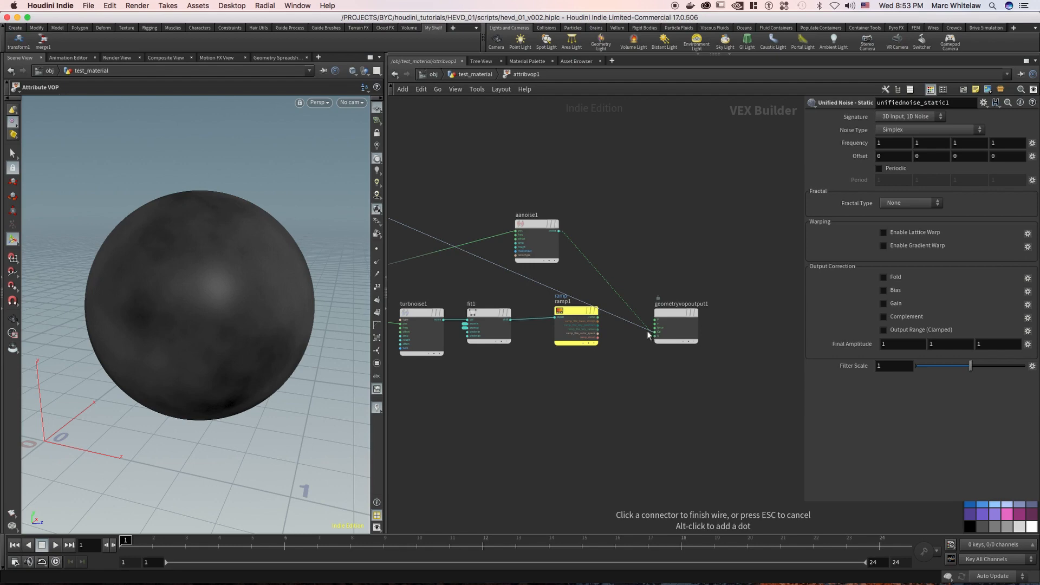
click(648, 334)
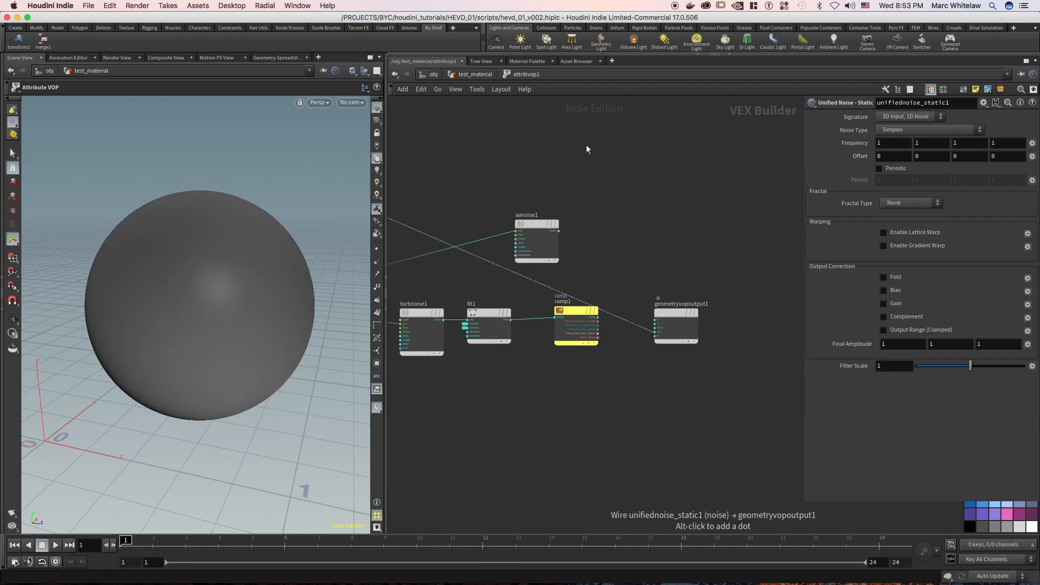
Step: Set unifiednoise_static1 to Worley/Cellular F2-F1 noise with its first three frequency values at 10
scroll(575, 152, left, 5)
drag(559, 148, 449, 212)
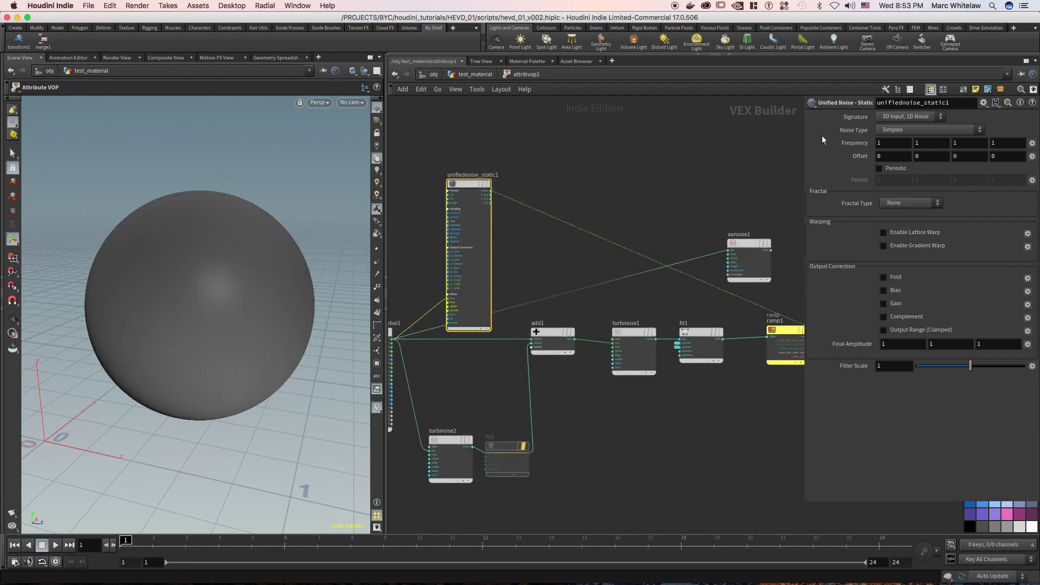
click(889, 132)
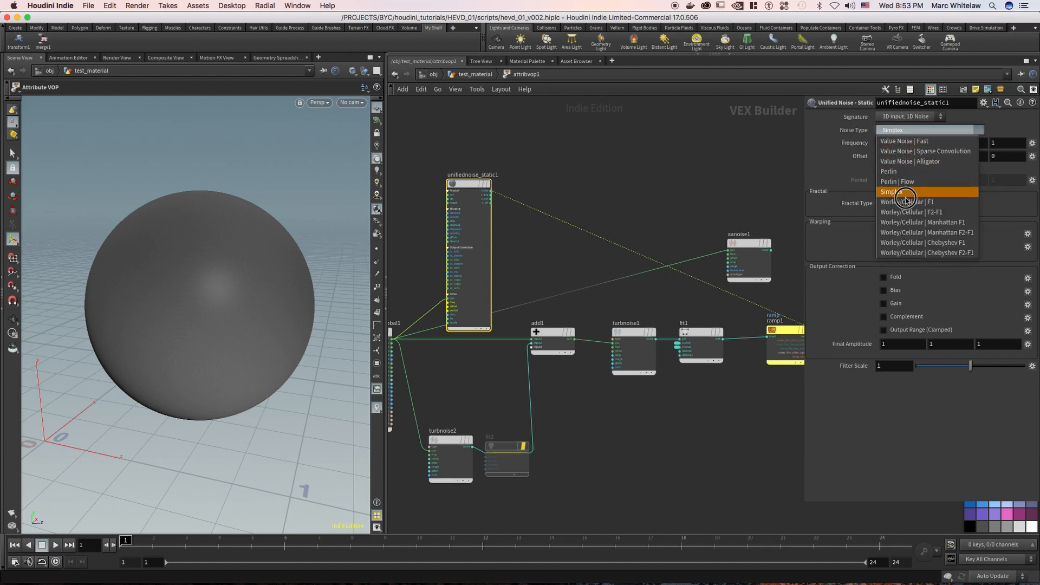
click(901, 213)
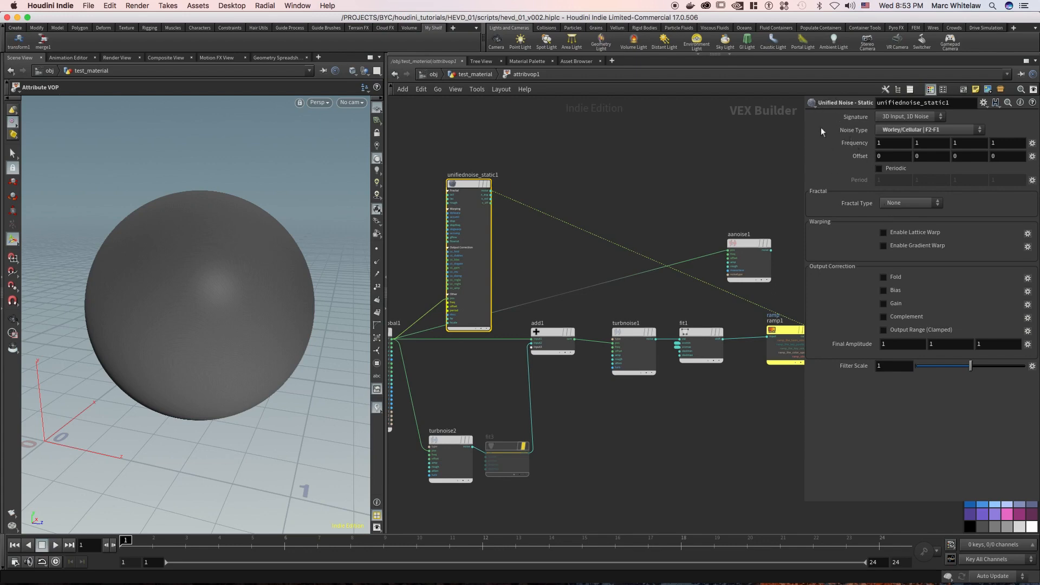
click(894, 142)
text(0)
click(907, 150)
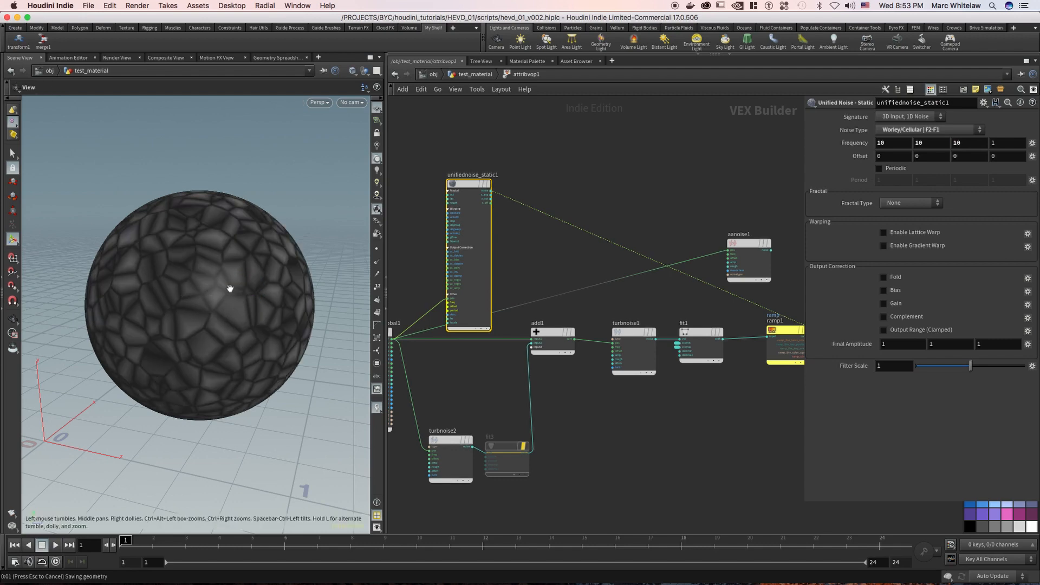
right_drag(230, 288, 216, 300)
drag(219, 320, 234, 274)
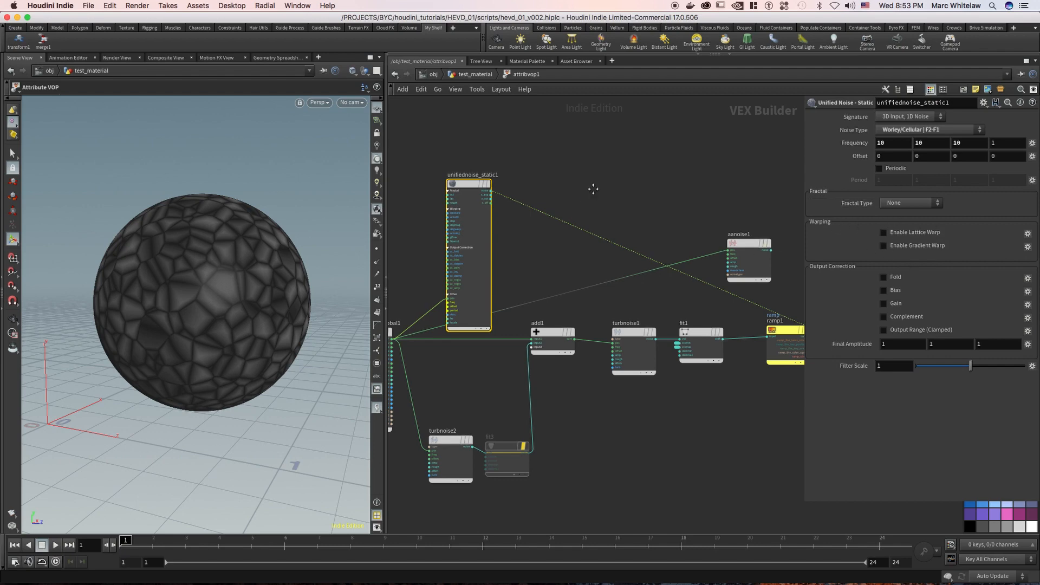
Step: Connect ramp1's output back to geometryvopoutput1's Cd input in place of the unified noise
scroll(592, 188, down, 4)
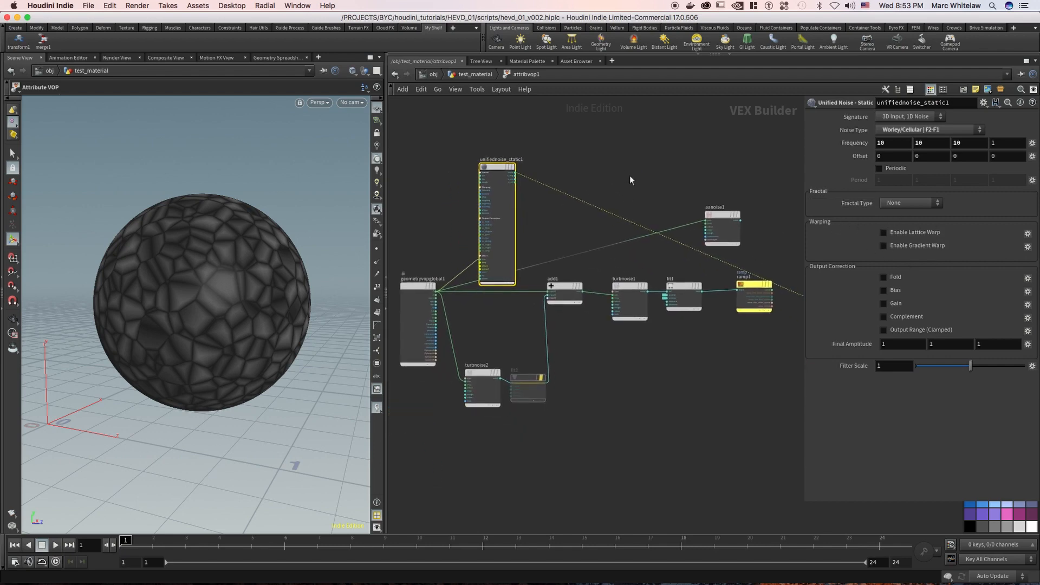
scroll(680, 203, right, 3)
scroll(733, 240, up, 3)
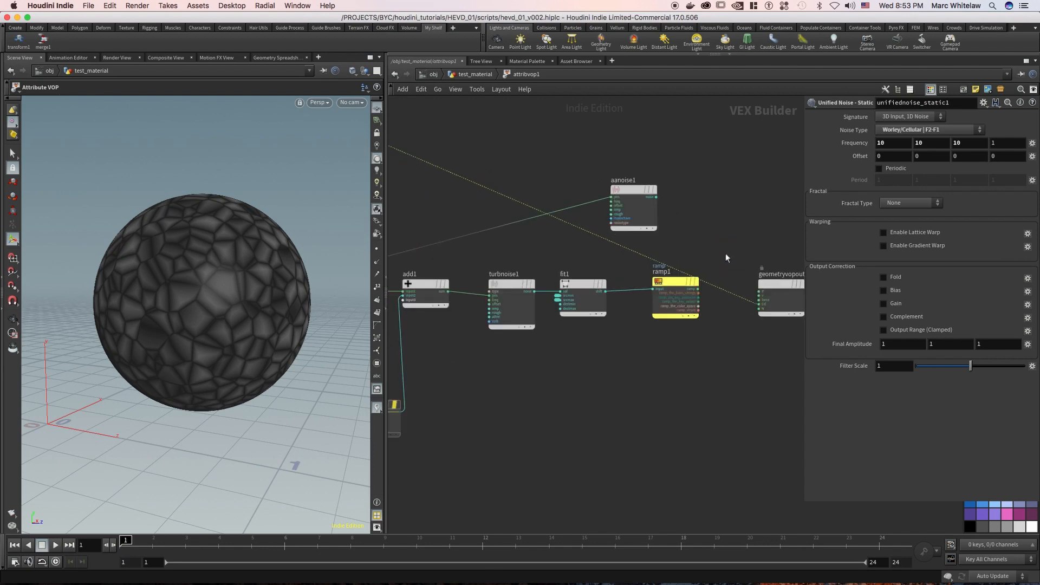
drag(700, 294, 763, 312)
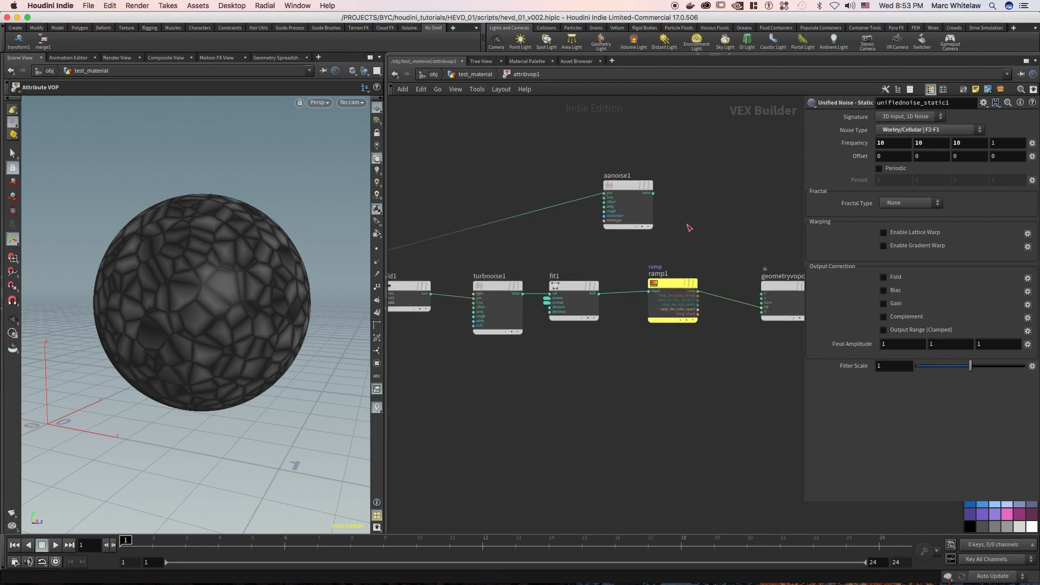
Step: Connect unifiednoise_static1's noise output to add1's second input, replacing the wire from the bypassed fit node
click(518, 162)
key(f)
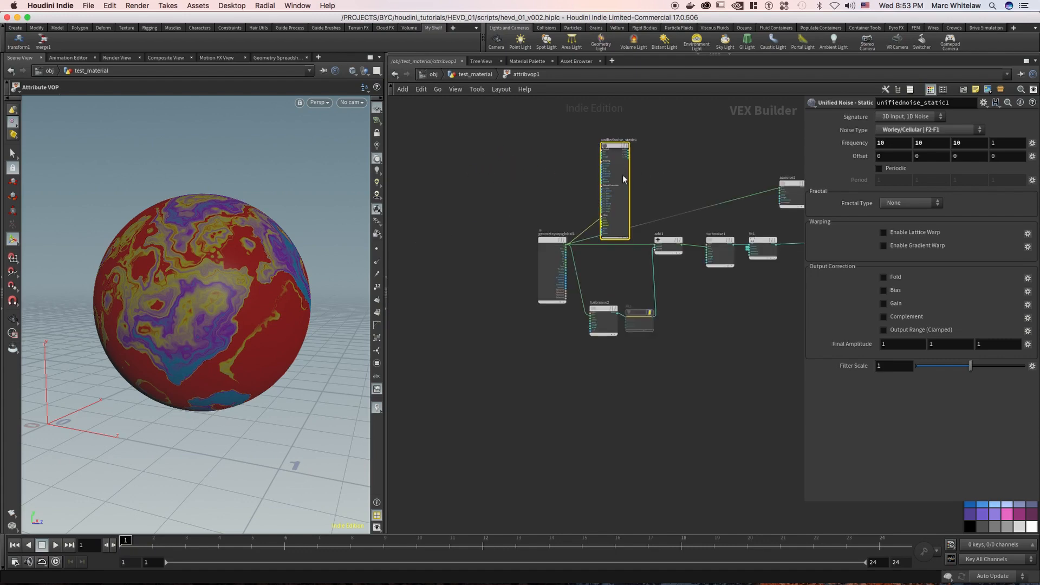
scroll(621, 285, up, 2)
drag(621, 292, 591, 369)
middle_drag(626, 263, 587, 309)
drag(596, 153, 631, 286)
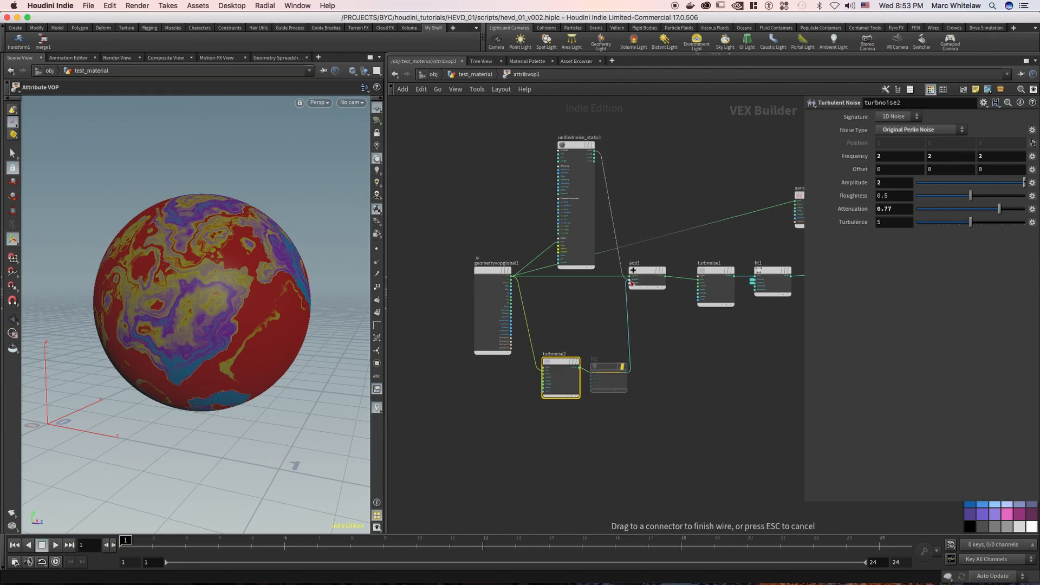
drag(631, 282, 630, 278)
Step: Examine the cellular distortion of the coloured pattern on the sphere from several angles and distances
right_click(225, 308)
alt+middle_drag(238, 276, 247, 263)
drag(247, 263, 243, 292)
middle_drag(243, 291, 246, 275)
scroll(209, 298, down, 2)
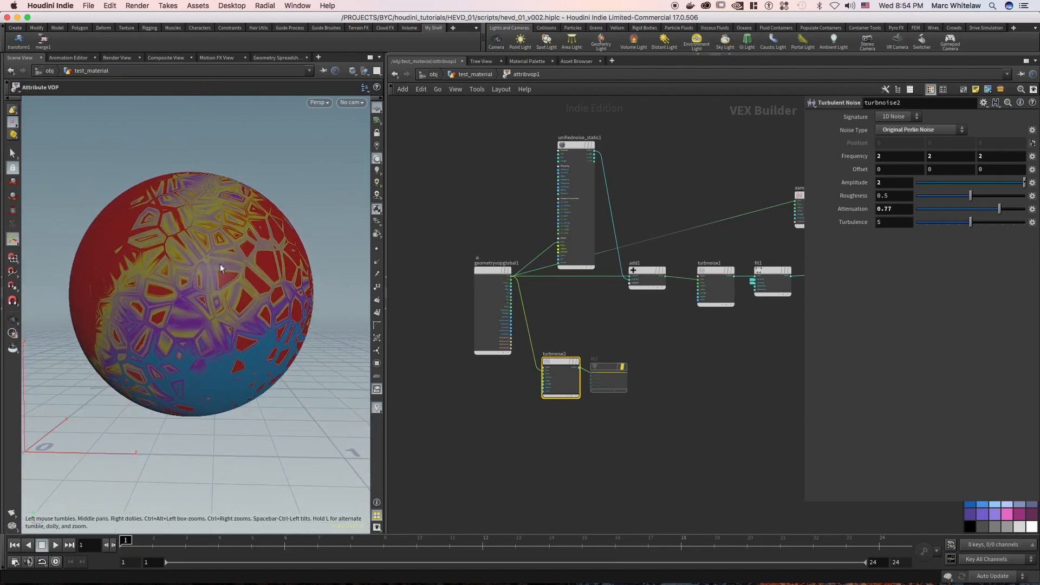
scroll(216, 276, down, 3)
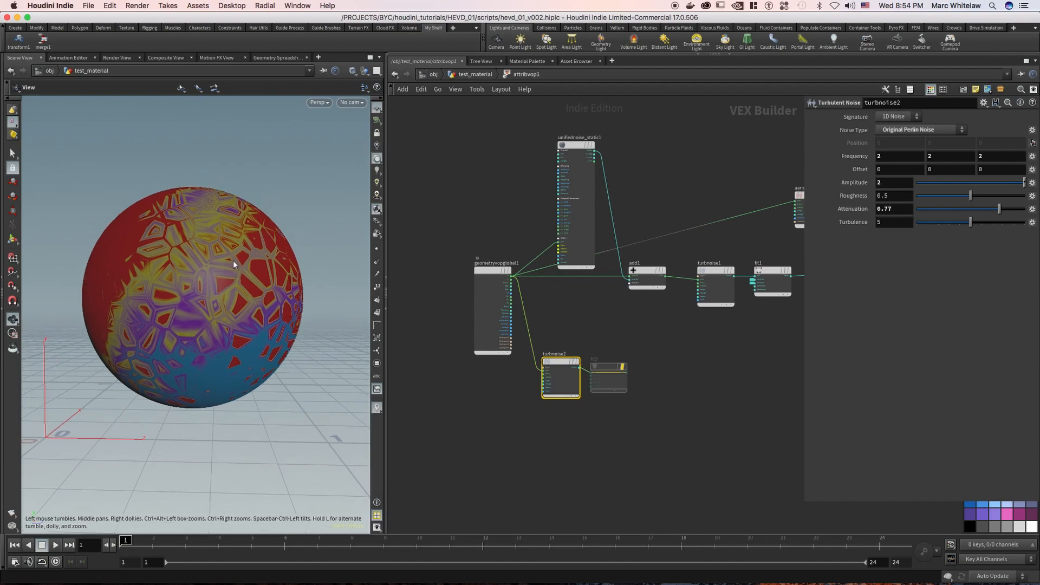
middle_drag(640, 163, 547, 200)
right_drag(622, 169, 503, 215)
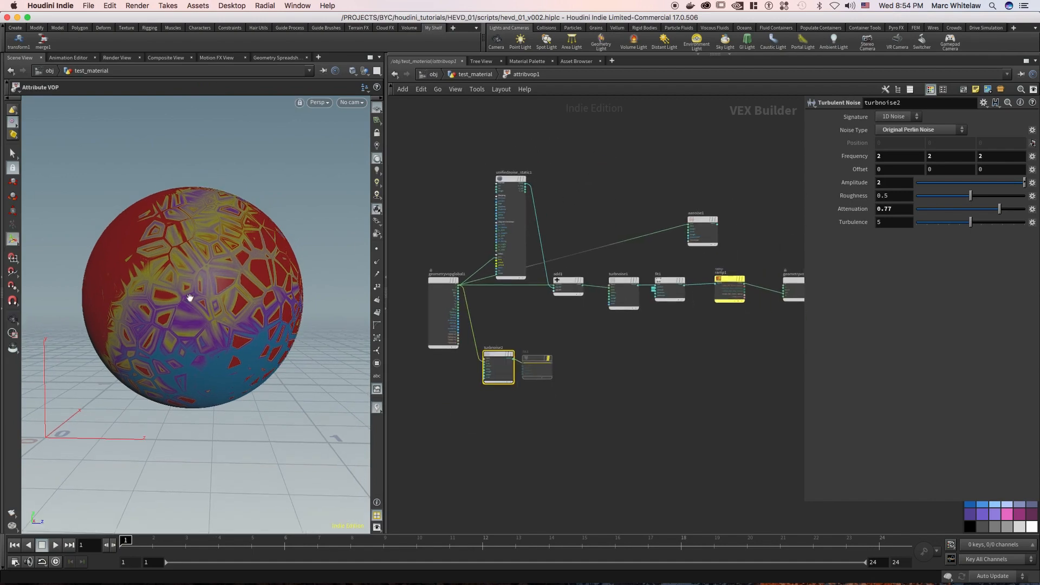
scroll(204, 297, up, 3)
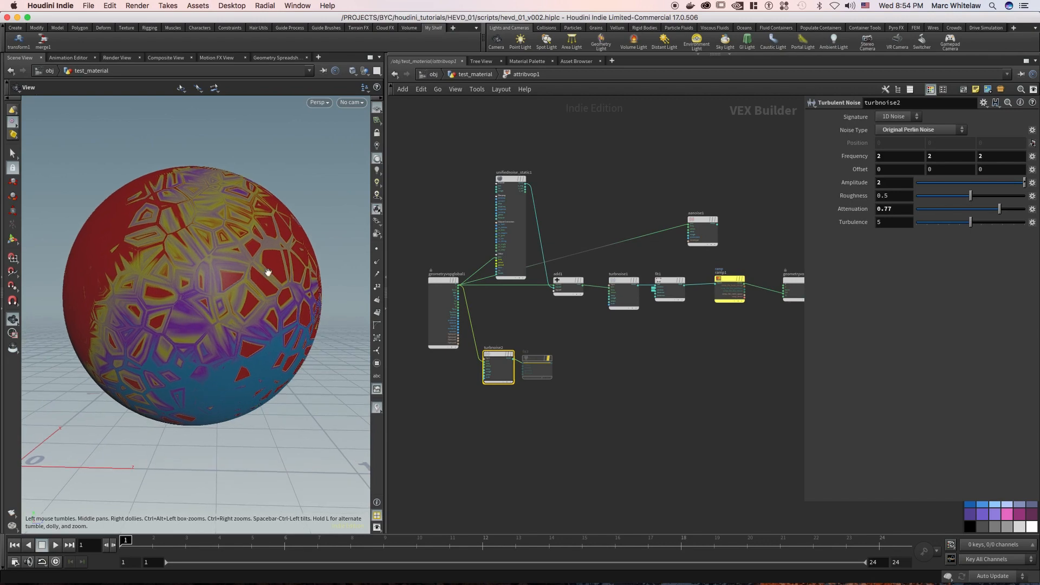
drag(267, 272, 237, 266)
right_drag(236, 266, 230, 275)
middle_drag(230, 276, 228, 277)
Step: Delete the unused aanoise1 node above the main chain
middle_drag(613, 156, 527, 182)
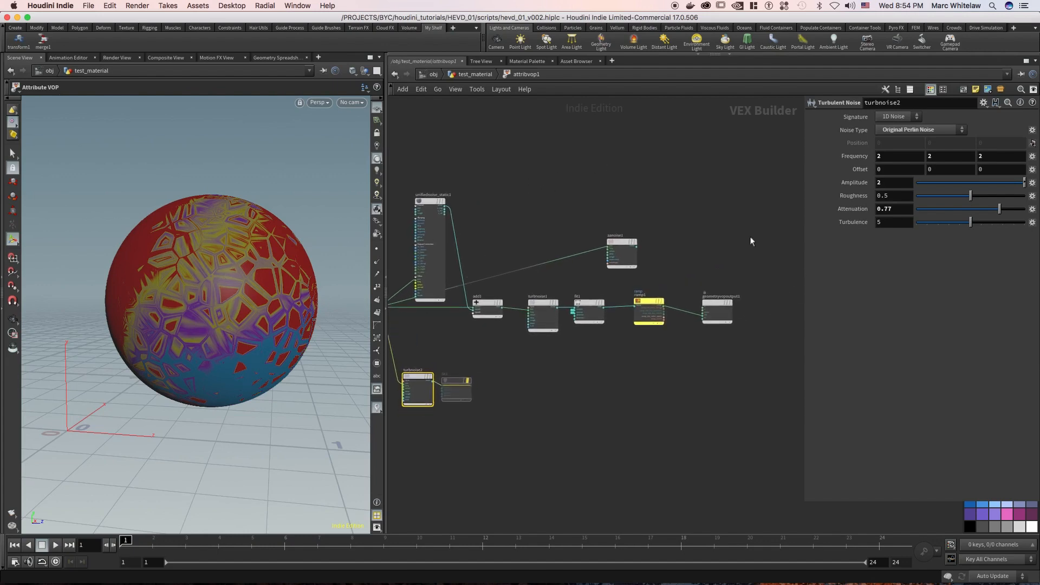
drag(670, 213, 460, 146)
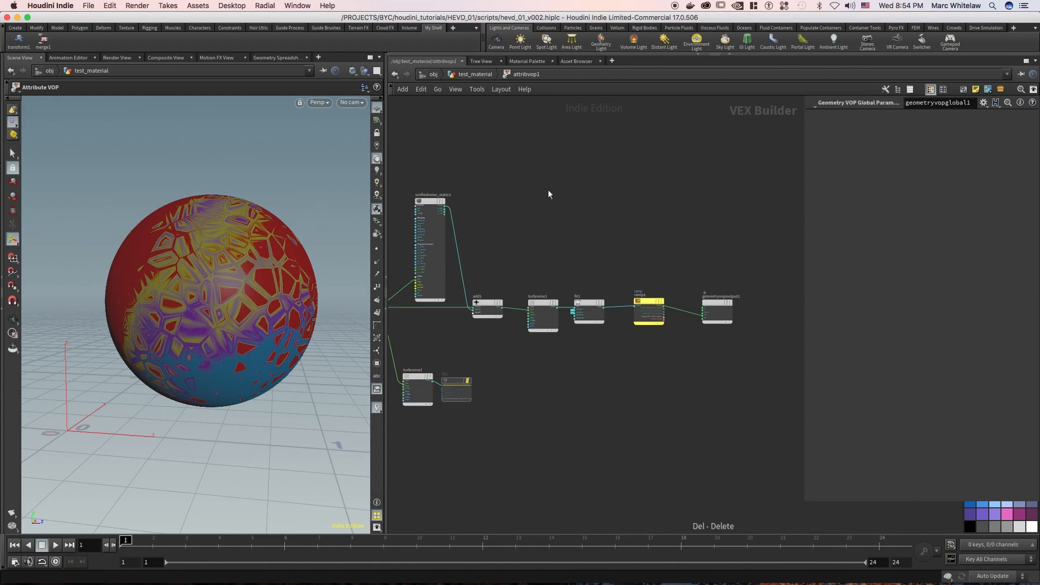
middle_drag(549, 190, 560, 217)
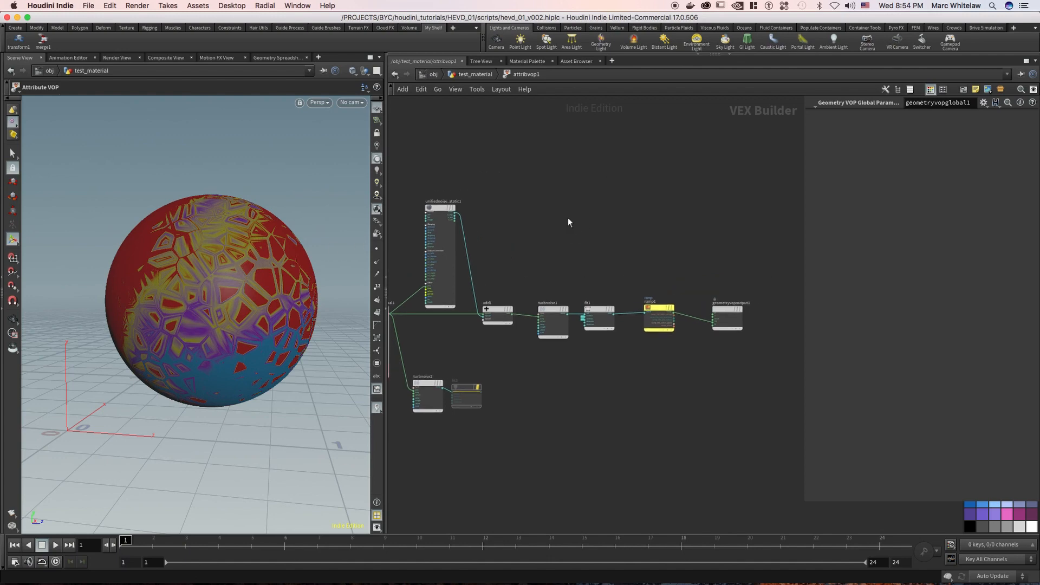
Step: Add a Displace Along Normal node in the empty area above fit1
key(Tab)
text(dis)
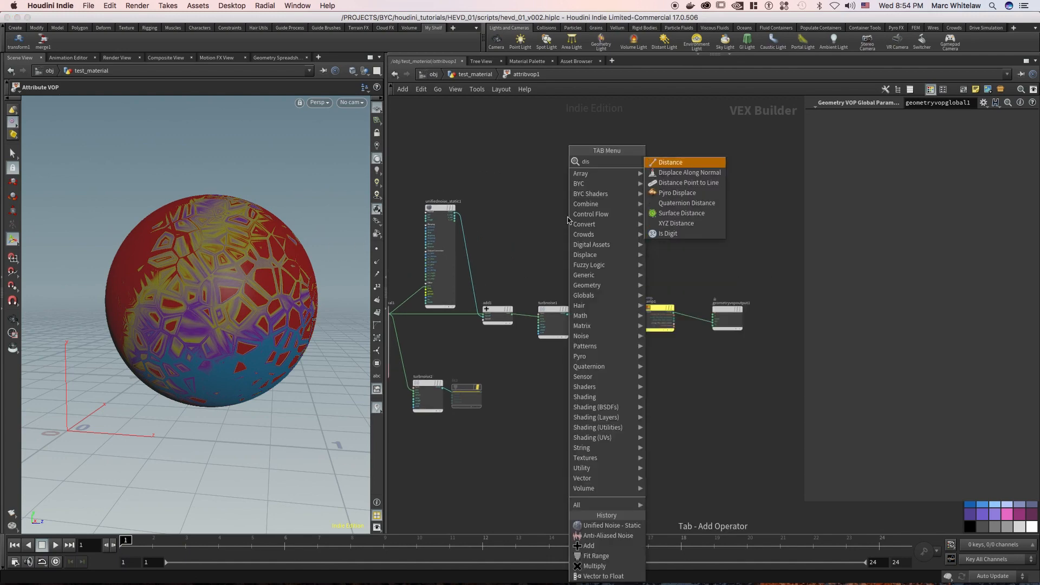
text(place)
click(681, 163)
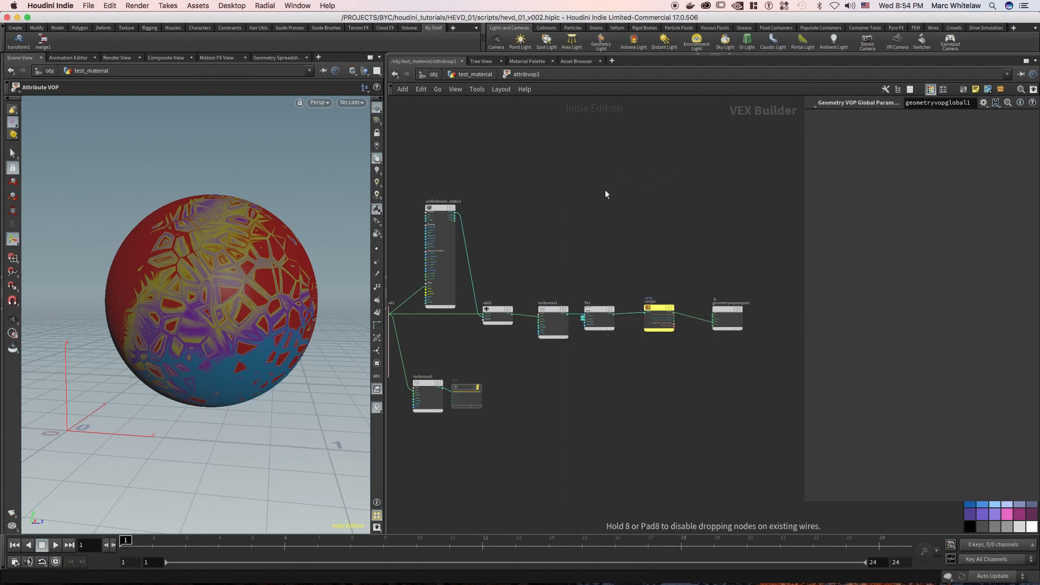
click(603, 188)
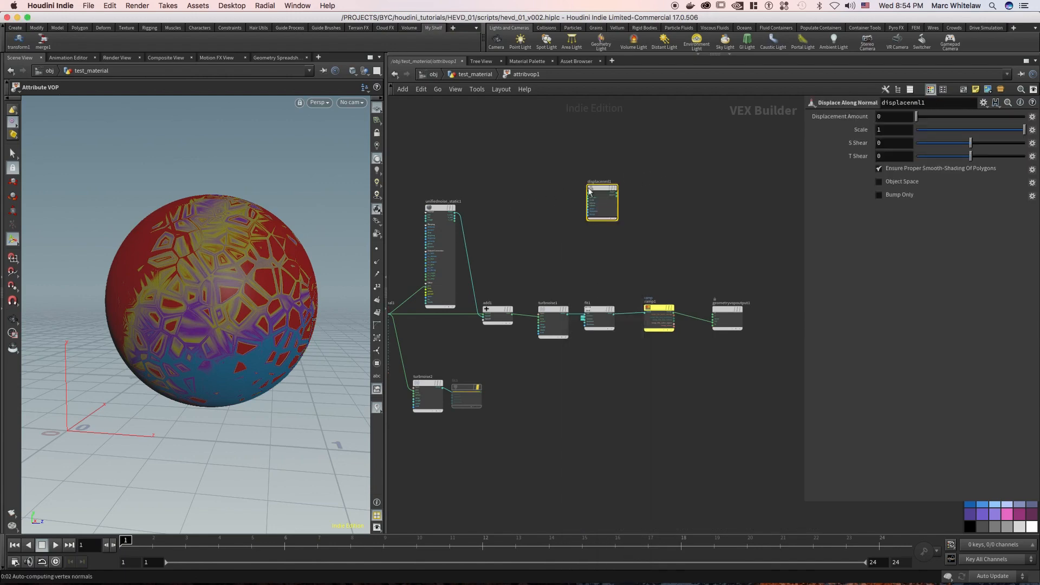
Step: Connect geometryvopglobal1's P output to the P input of displacenml1
middle_drag(588, 189, 664, 167)
scroll(471, 262, up, 3)
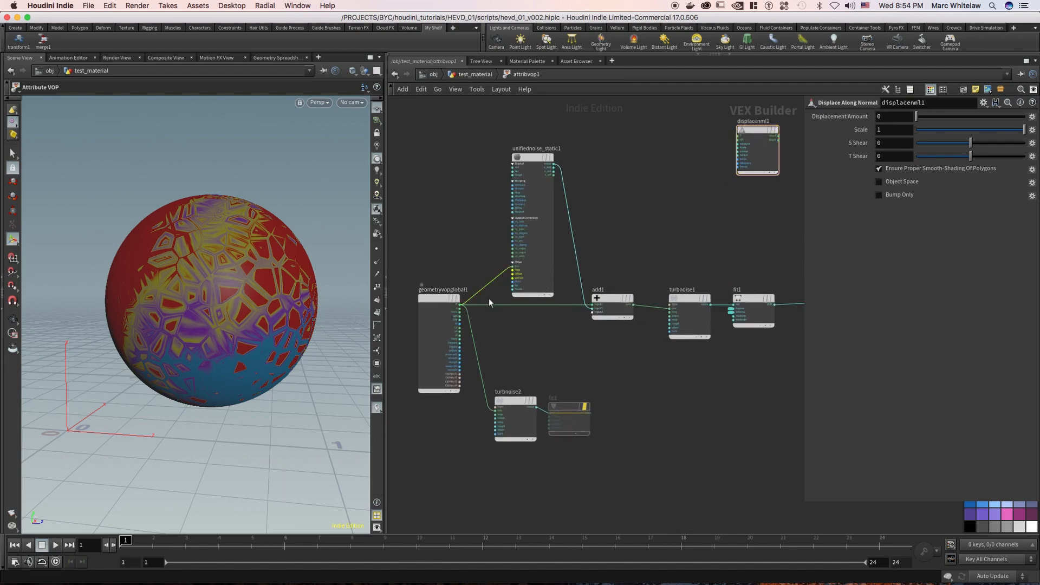
drag(460, 305, 693, 189)
key(Escape)
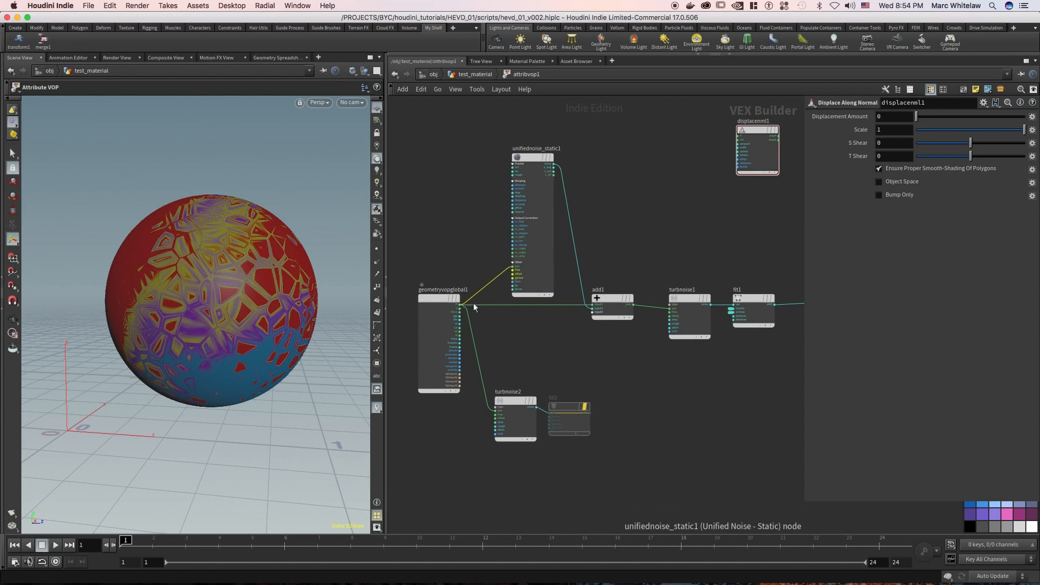
drag(463, 303, 738, 136)
Step: Connect fit1's output to the displacement amount input of displacenml1
middle_drag(670, 151, 552, 195)
scroll(633, 274, right, 5)
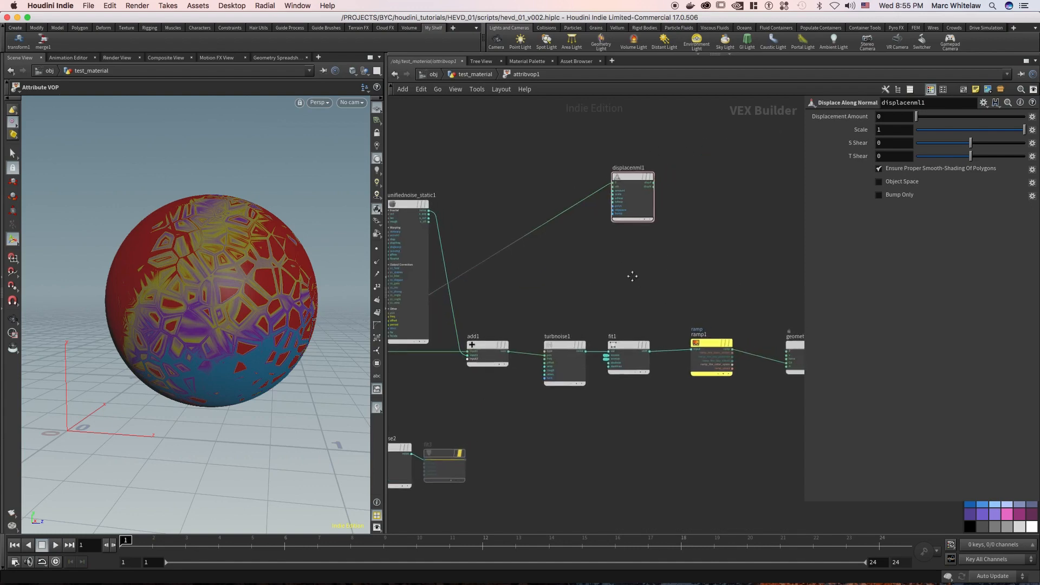
drag(564, 209, 616, 218)
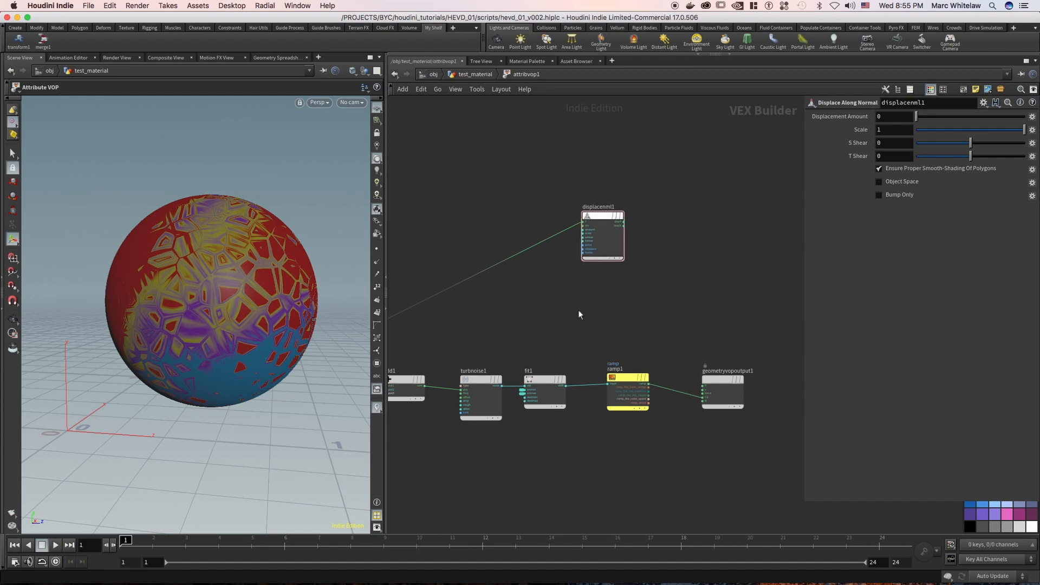
drag(570, 384, 583, 231)
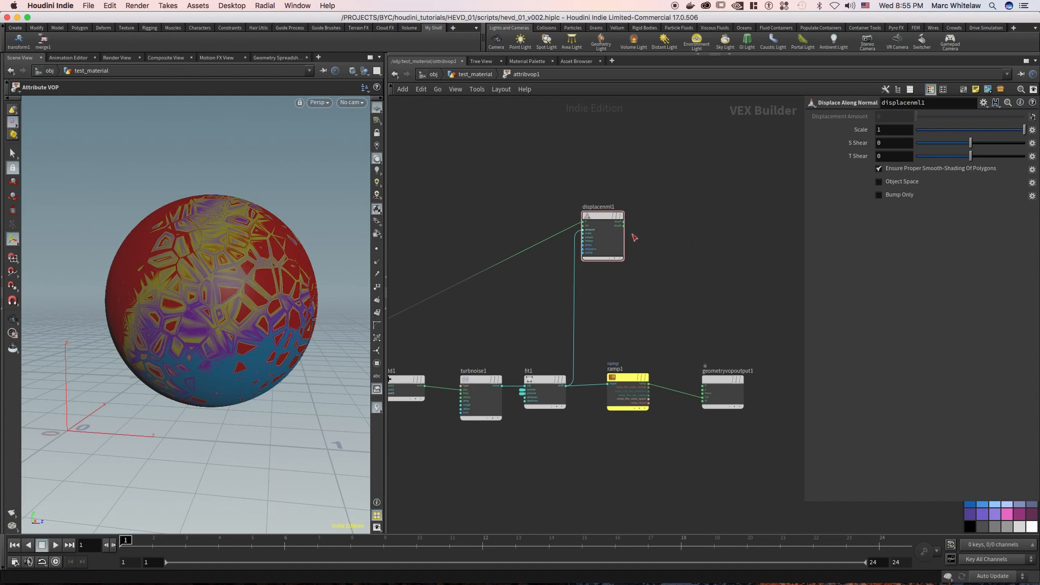
Step: Connect displacenml1's displaced position output to geometryvopoutput1's P input and inspect the displaced sphere
scroll(634, 237, right, 5)
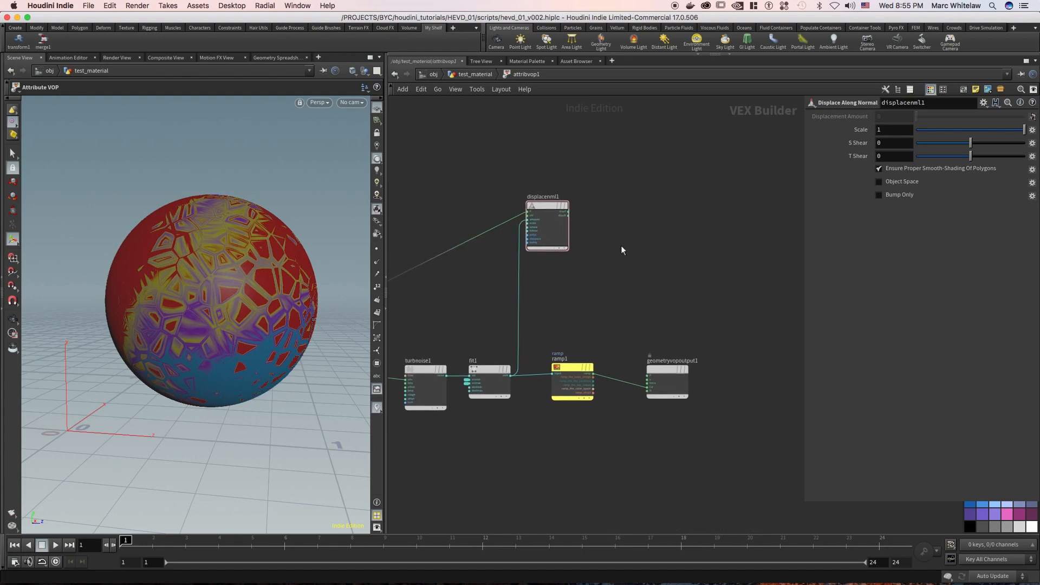
right_drag(581, 291, 581, 220)
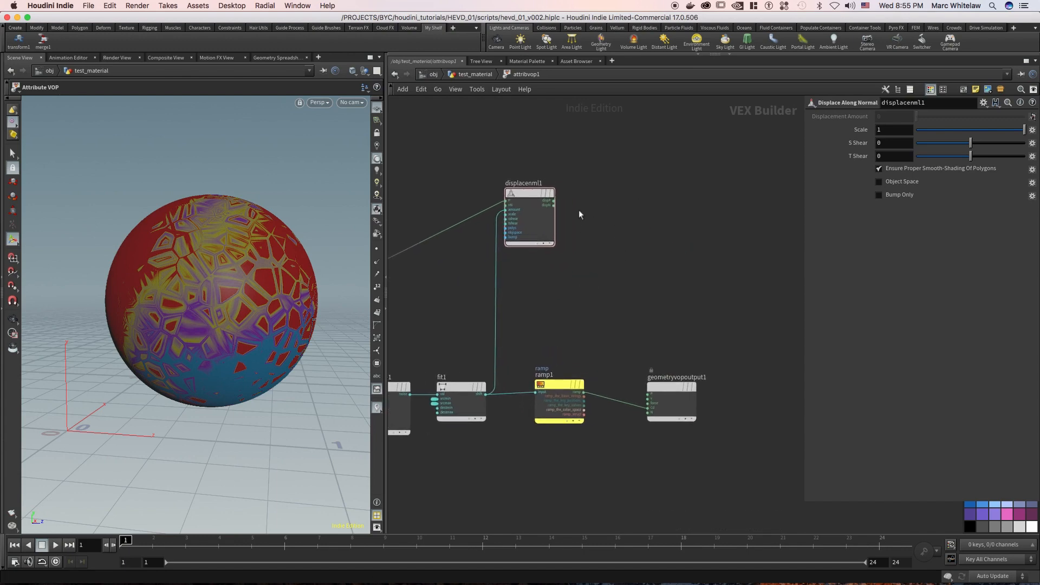
click(555, 205)
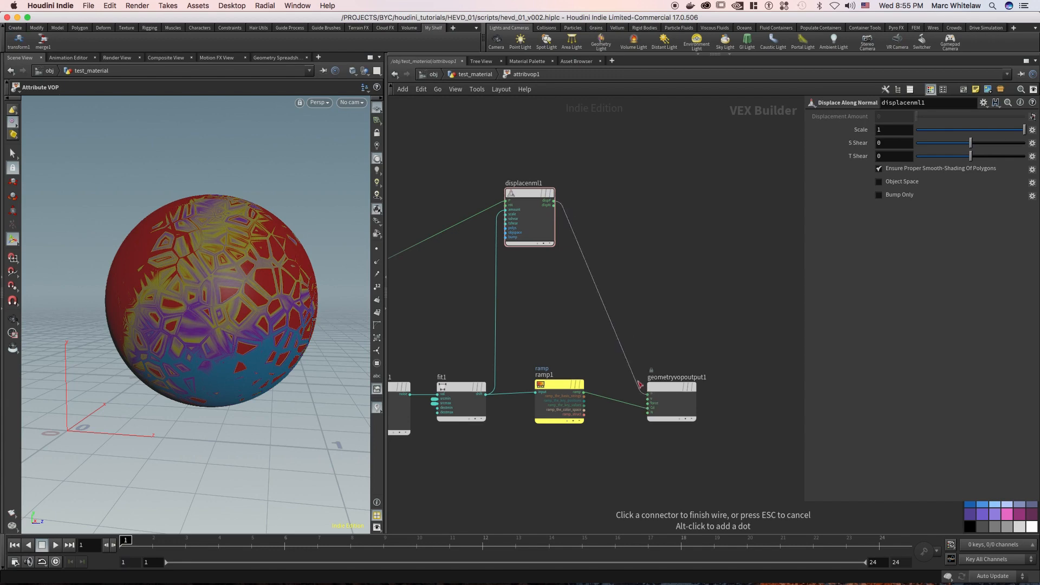
click(651, 292)
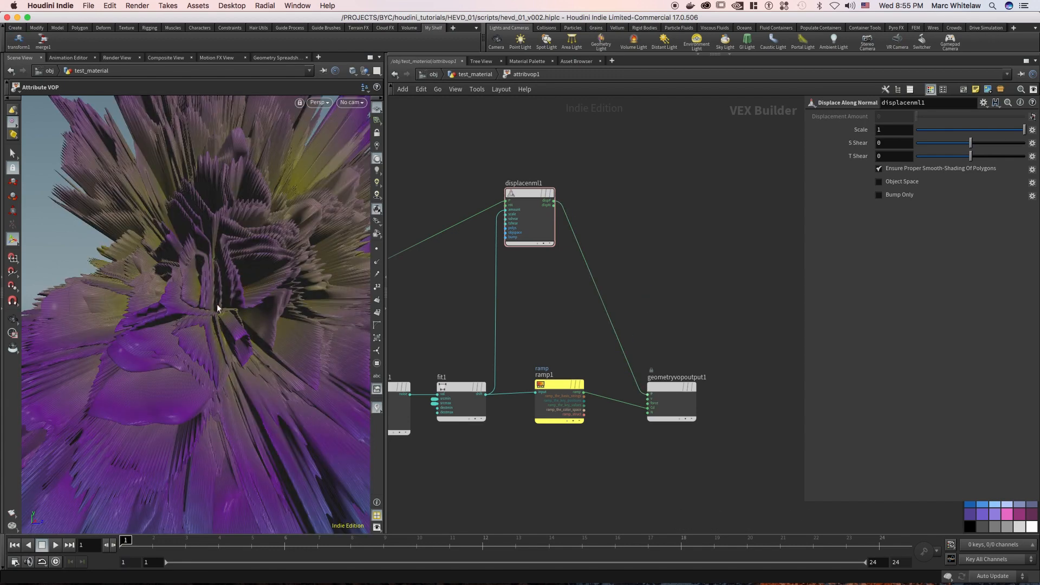
key(Escape)
mouse_move(186, 302)
mouse_down()
mouse_move(231, 265)
mouse_move(187, 258)
mouse_move(221, 260)
mouse_move(180, 282)
mouse_move(279, 279)
mouse_move(152, 262)
mouse_move(254, 277)
mouse_move(169, 295)
mouse_up()
middle_drag(169, 295, 259, 301)
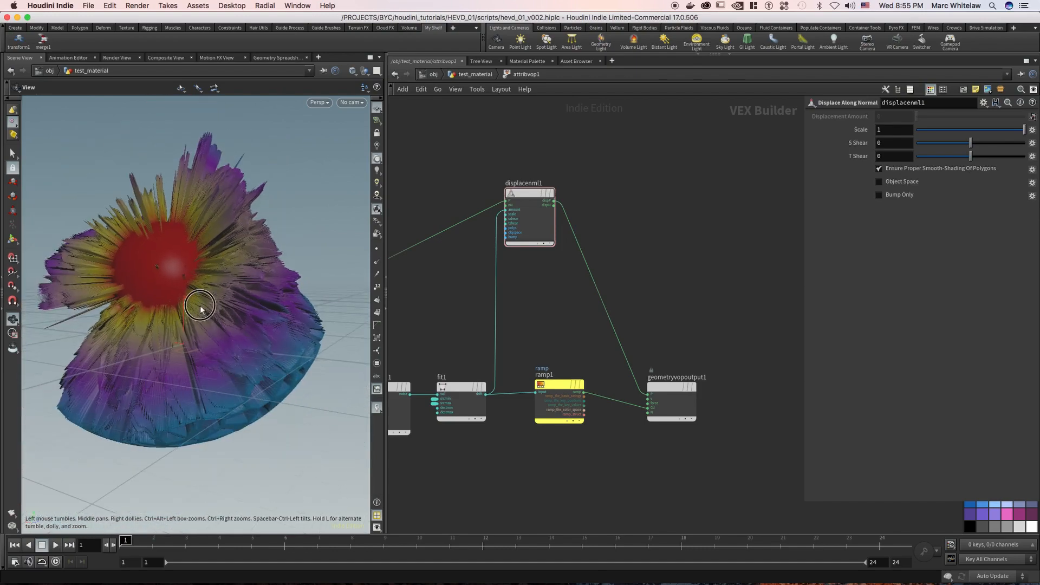
drag(200, 310, 278, 281)
middle_drag(204, 284, 105, 290)
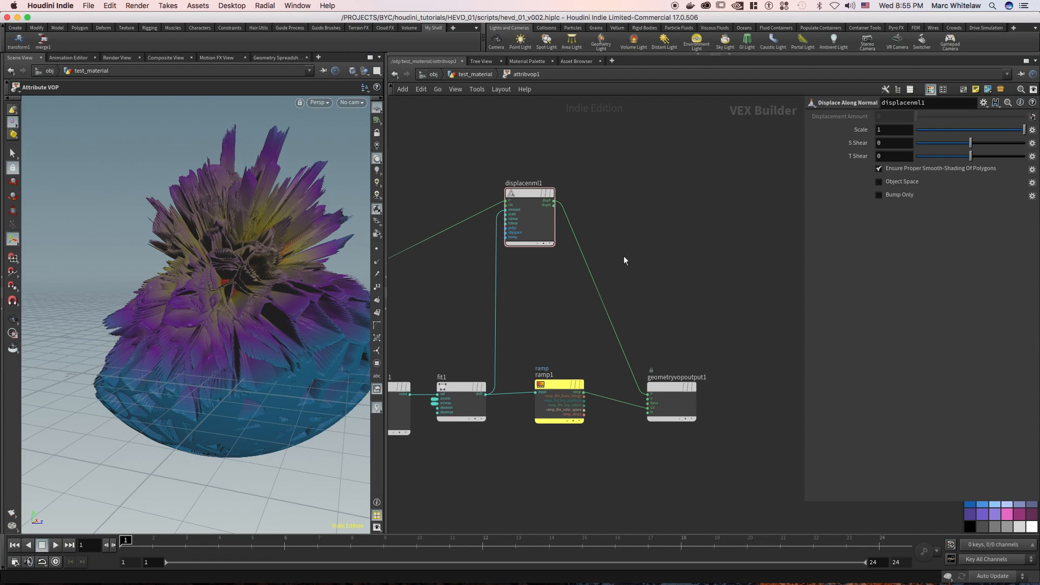
Step: Add a Multiply Constant node and insert it on the wire between displacenml1 and geometryvopoutput1
key(Tab)
text(m)
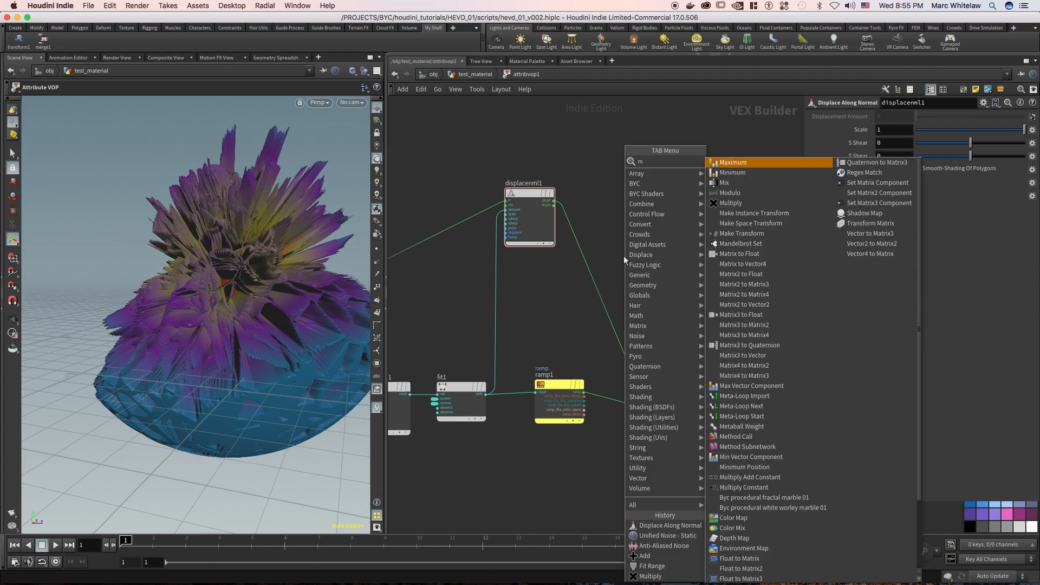
text(ult)
key(Down)
key(Down)
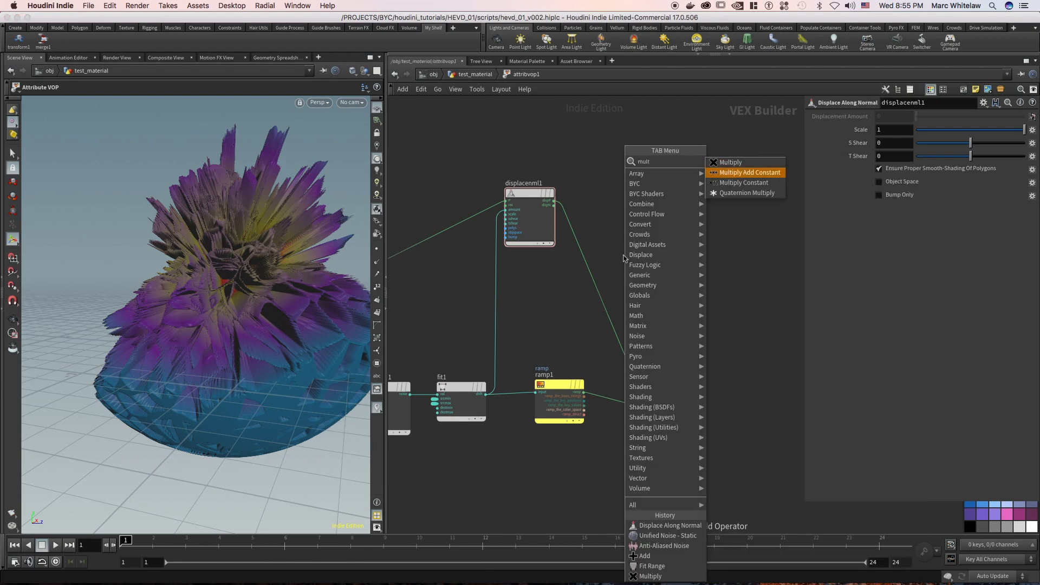
key(Return)
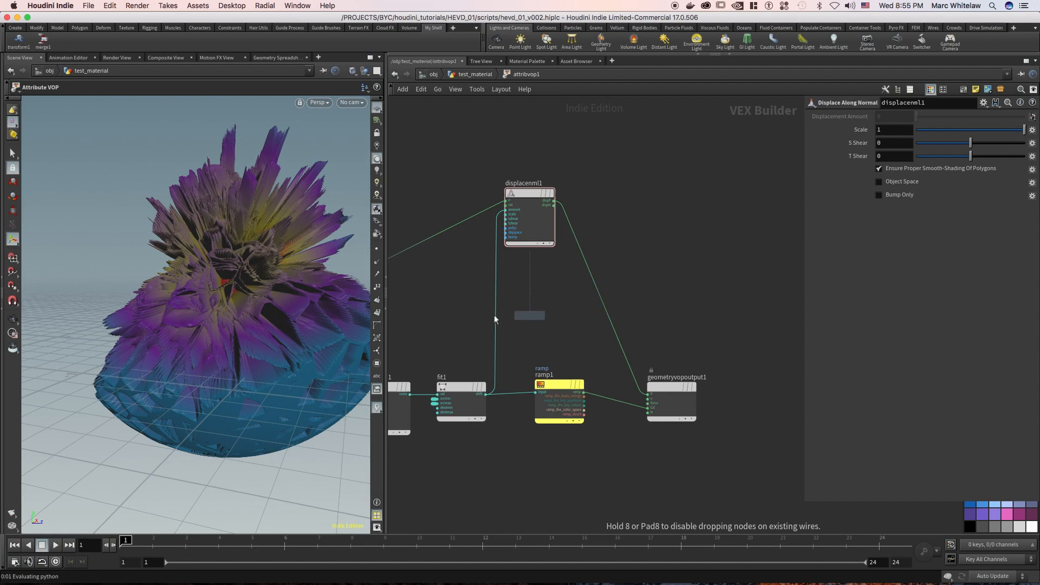
key(Escape)
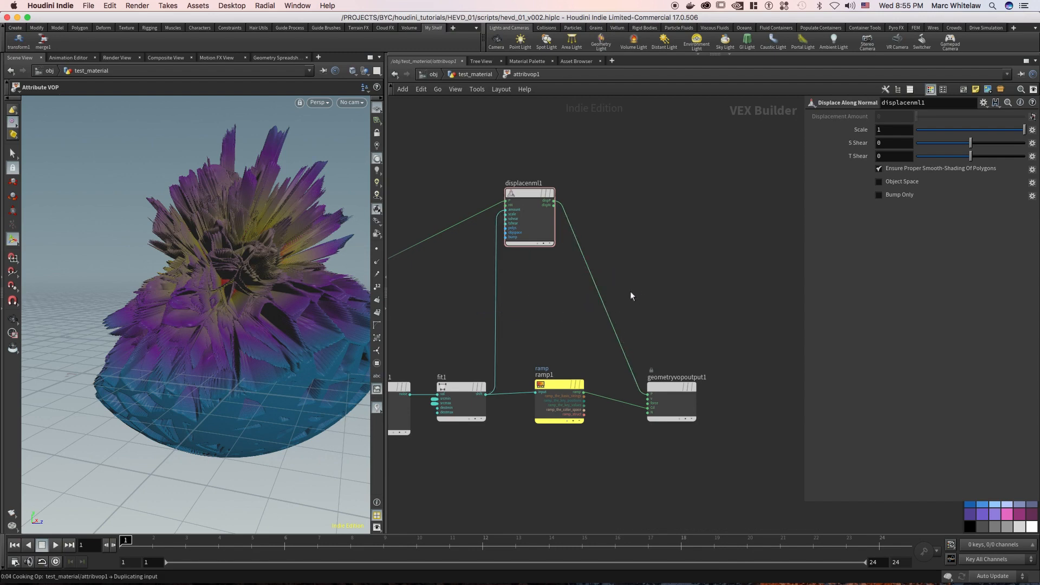
click(621, 309)
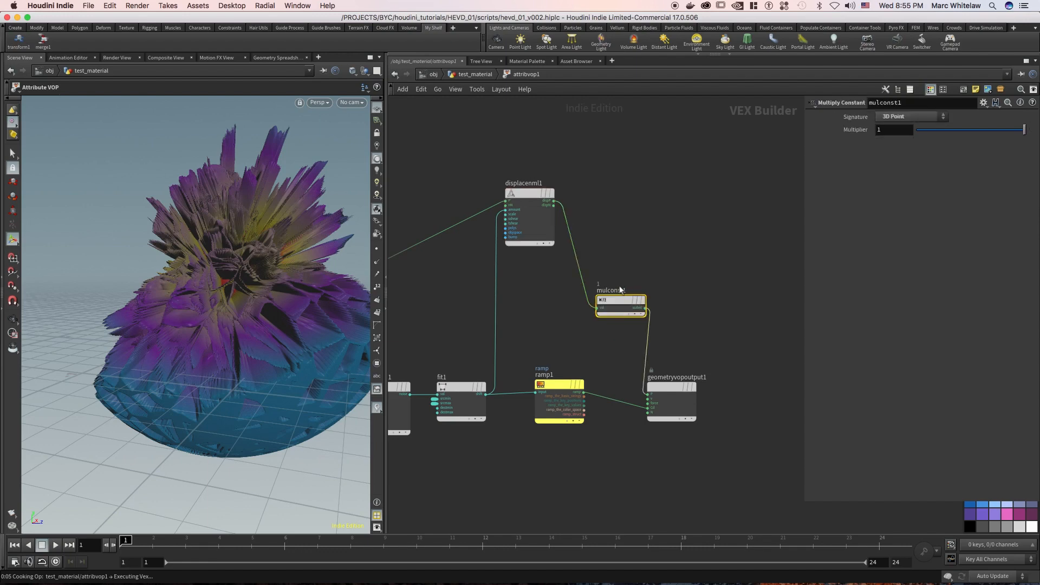
Step: Set the Multiply Constant node's multiplier to 0.05
double_click(886, 130)
text(.0)
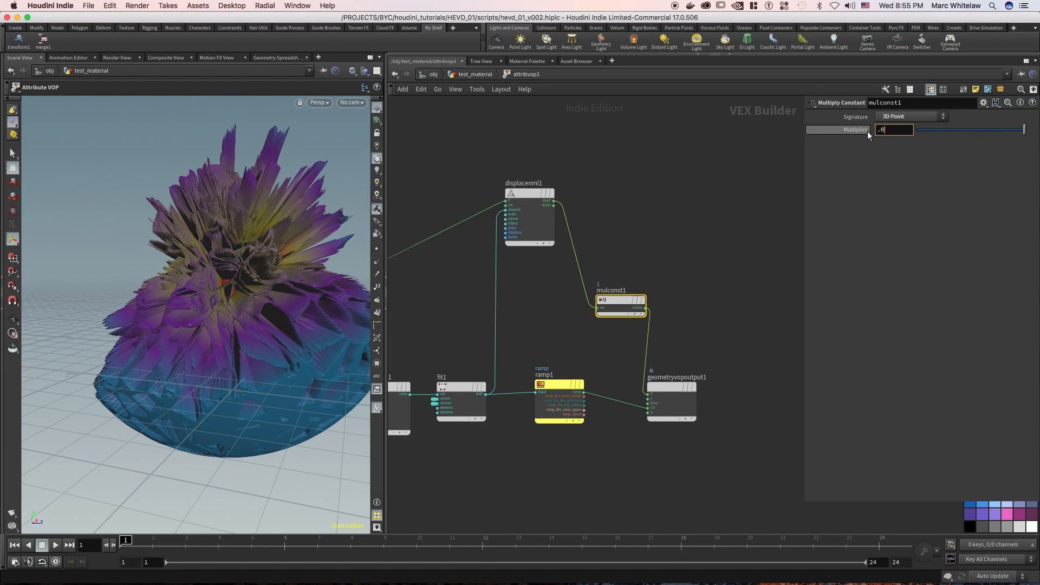
text(5)
key(Return)
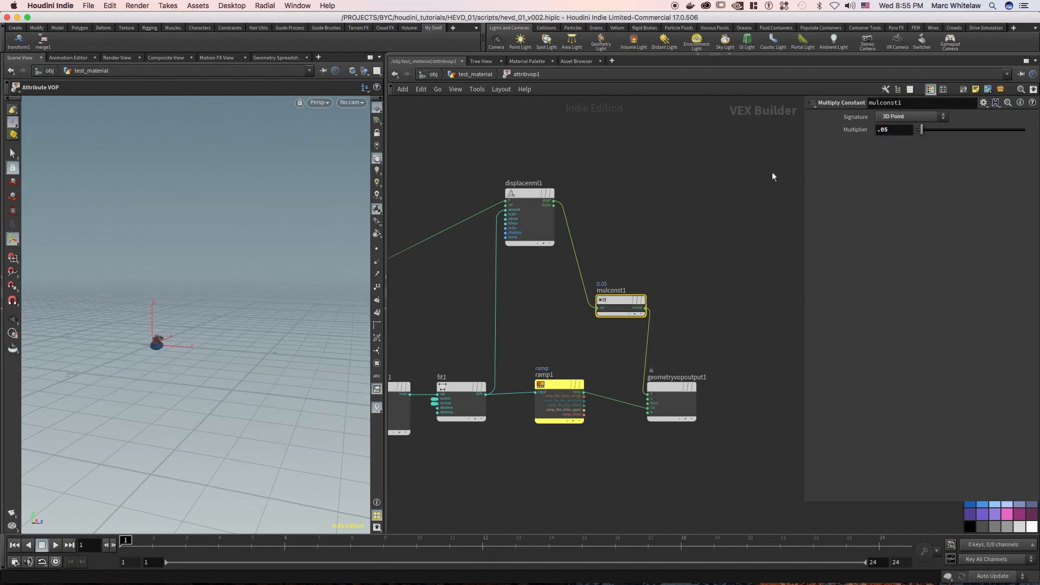
Step: Detach mulconst1 from displacenml1 and geometryvopoutput1, and insert it on the wire between fit1 and displacenml1's amount input
drag(592, 303, 662, 207)
drag(700, 179, 699, 140)
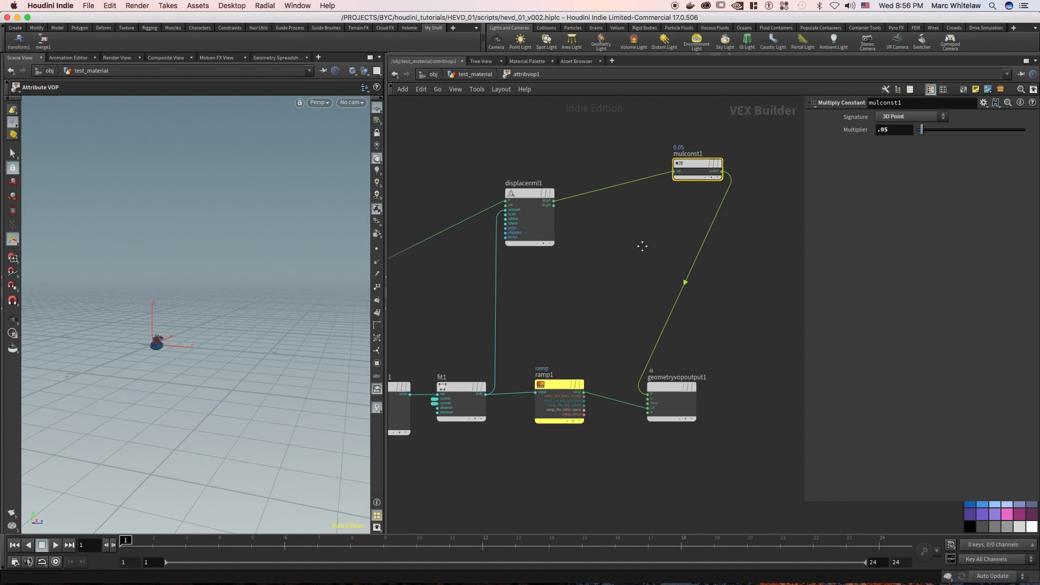
middle_drag(643, 247, 574, 310)
right_drag(716, 206, 689, 211)
middle_drag(692, 192, 688, 217)
drag(662, 246, 603, 326)
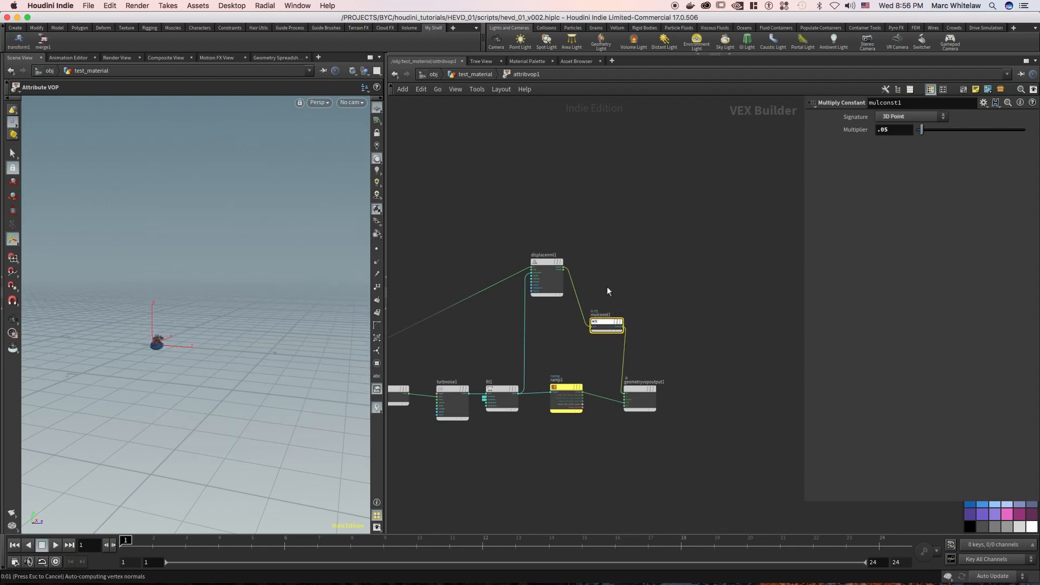
drag(607, 324, 620, 287)
key(y)
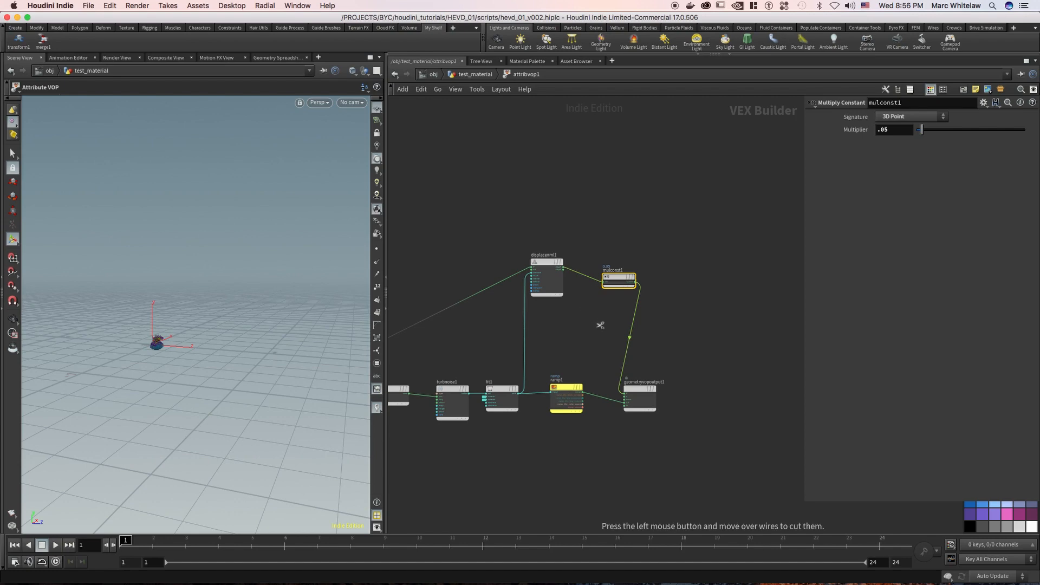
drag(651, 325, 669, 322)
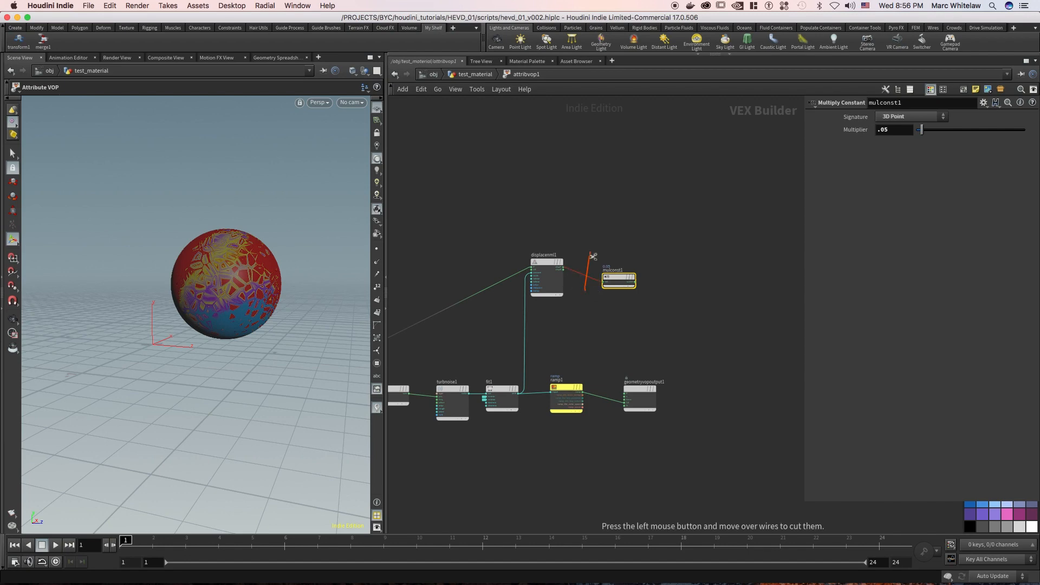
mouse_move(619, 280)
mouse_down()
mouse_move(528, 332)
mouse_move(540, 308)
mouse_move(579, 308)
mouse_up()
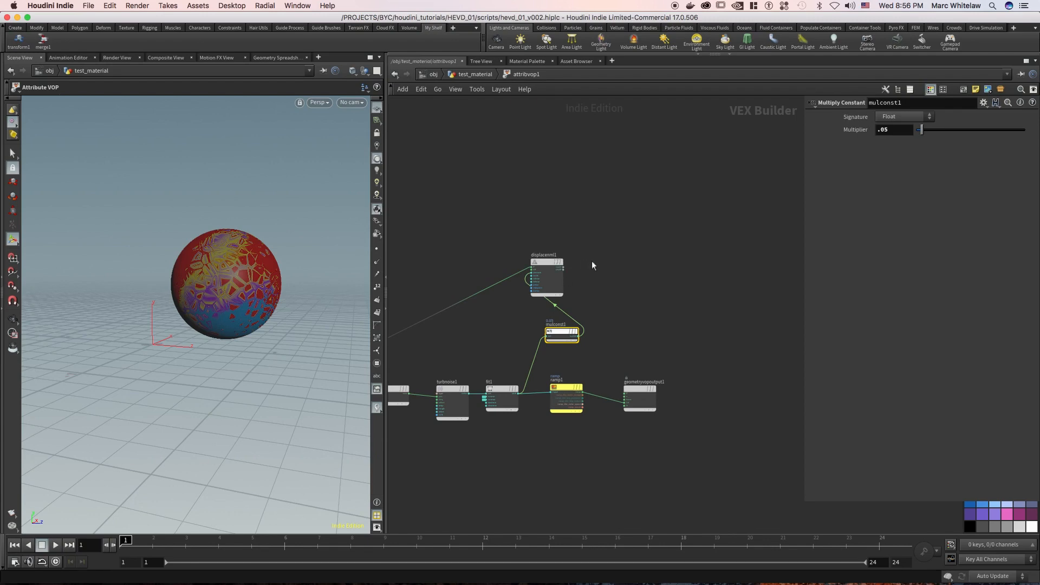
Step: Reconnect displacenml1's displaced position output to geometryvopoutput1's P input, and set mulconst1's multiplier to 0.01
scroll(613, 307, up, 3)
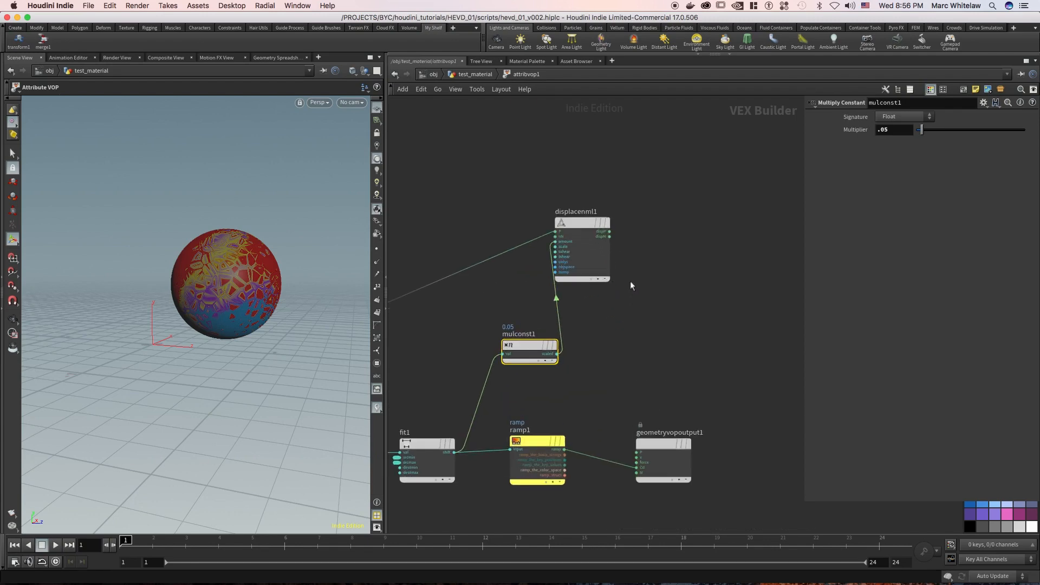
drag(611, 236, 637, 448)
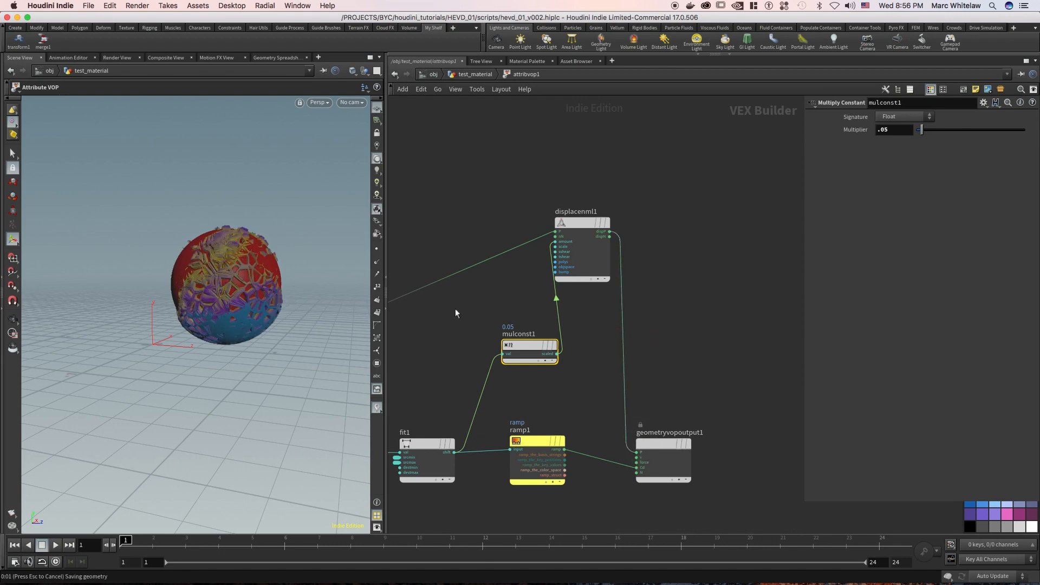
alt+drag(229, 292, 321, 264)
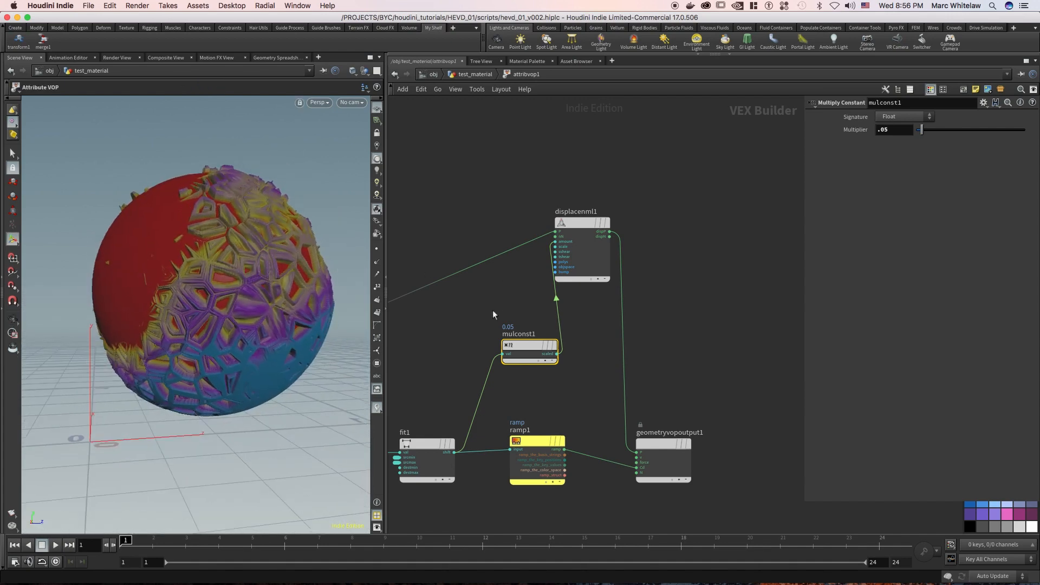
middle_drag(505, 316, 523, 311)
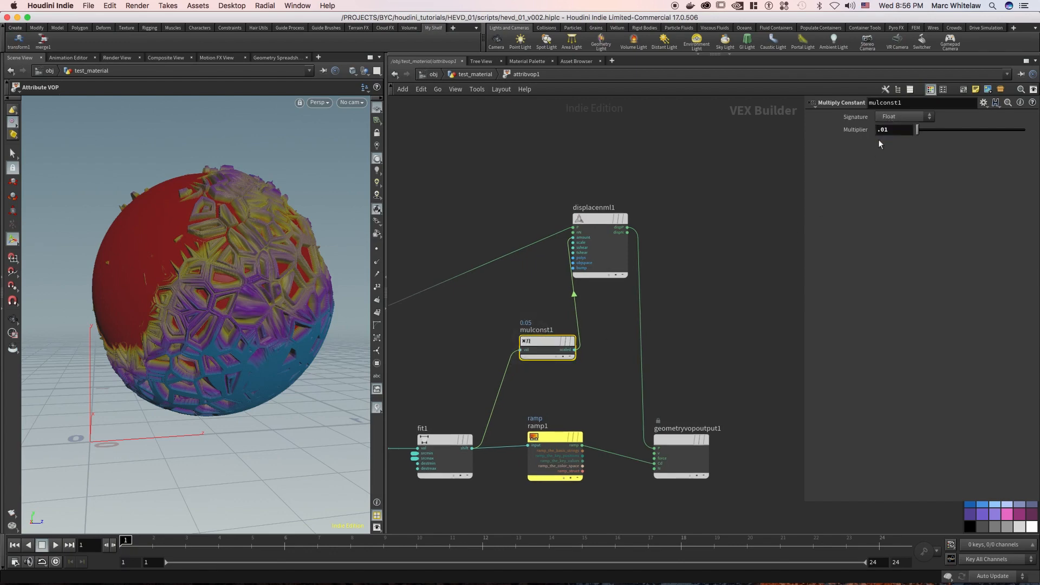
drag(304, 260, 369, 244)
Step: Connect turbnoise2's noise output to add1's second input, replacing the wire from unifiednoise_static1
middle_drag(520, 200, 624, 172)
scroll(499, 211, down, 5)
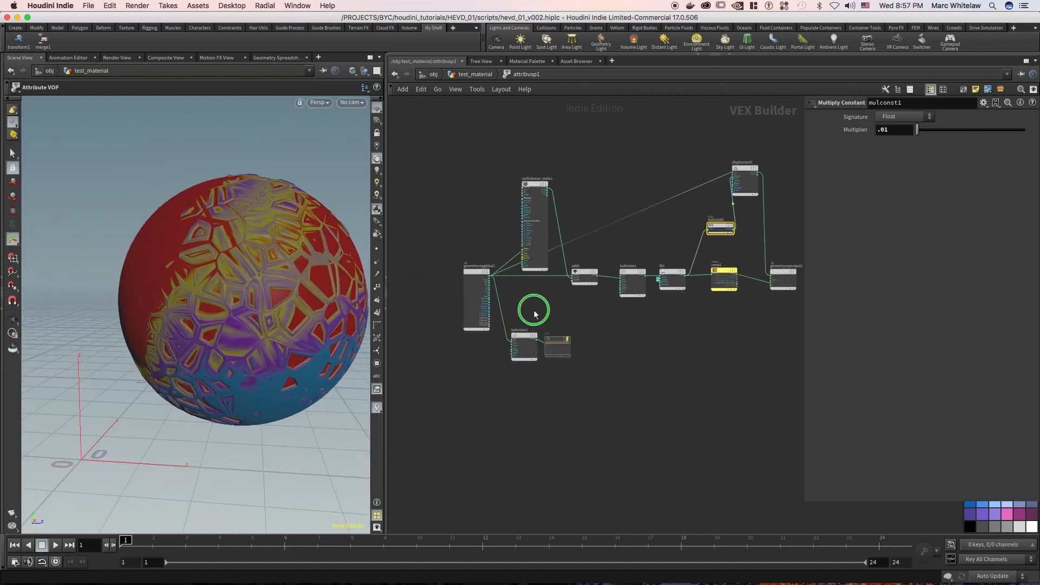
scroll(530, 309, up, 3)
scroll(552, 299, up, 2)
drag(540, 362, 601, 259)
key(Escape)
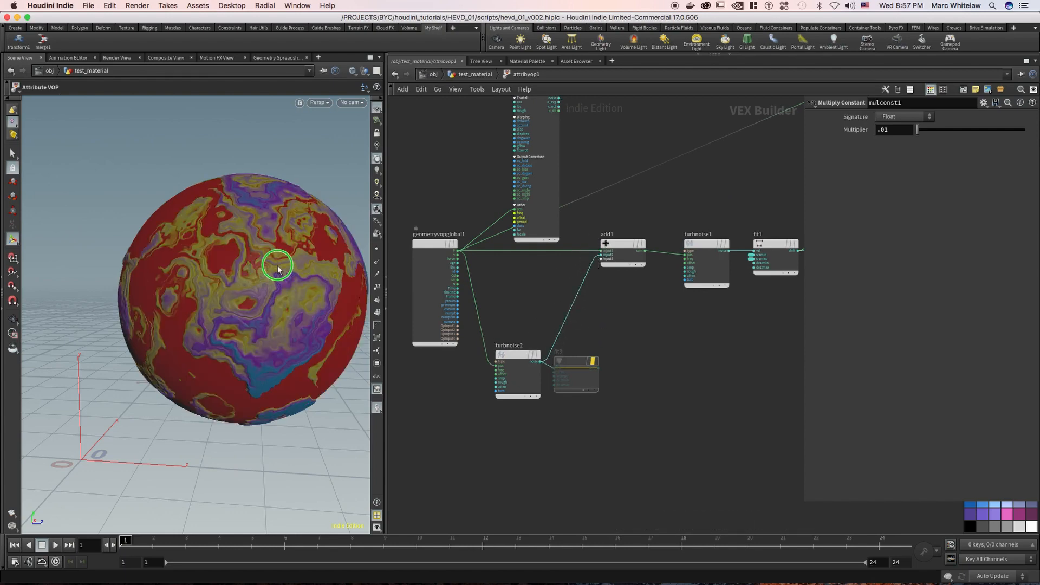
Step: Bypass the fit1 node between turbnoise1 and ramp1
drag(307, 255, 238, 265)
scroll(692, 189, right, 10)
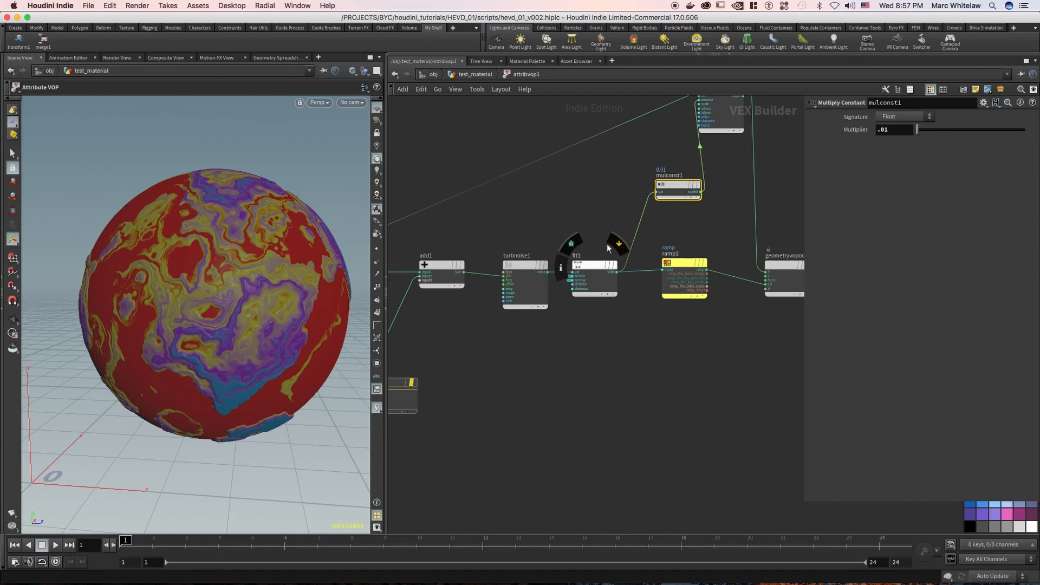
click(618, 246)
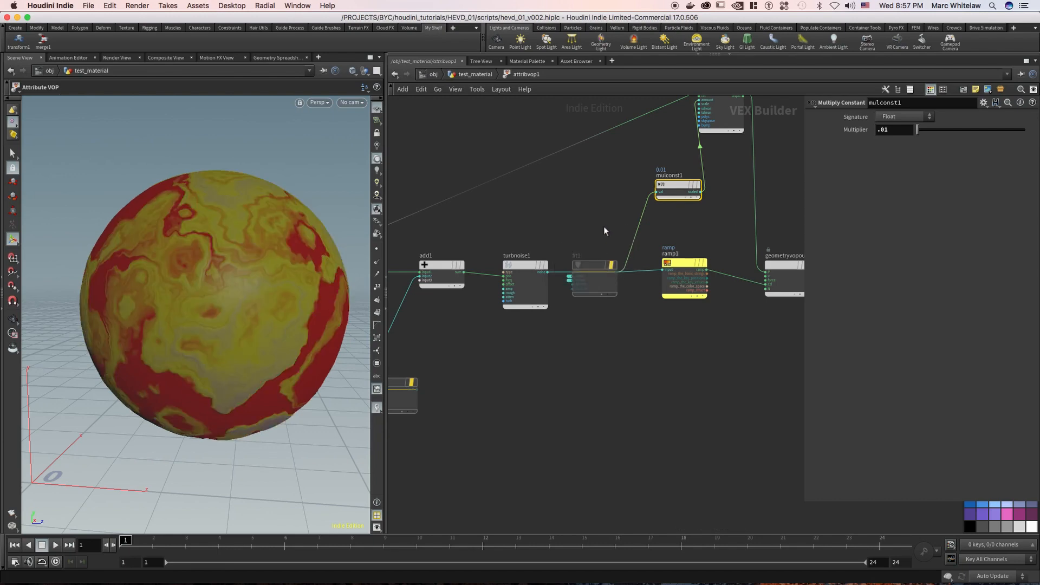
Step: Set mulconst1's multiplier to 0.05 to strengthen the displacement
drag(280, 237, 232, 274)
middle_drag(583, 179, 575, 208)
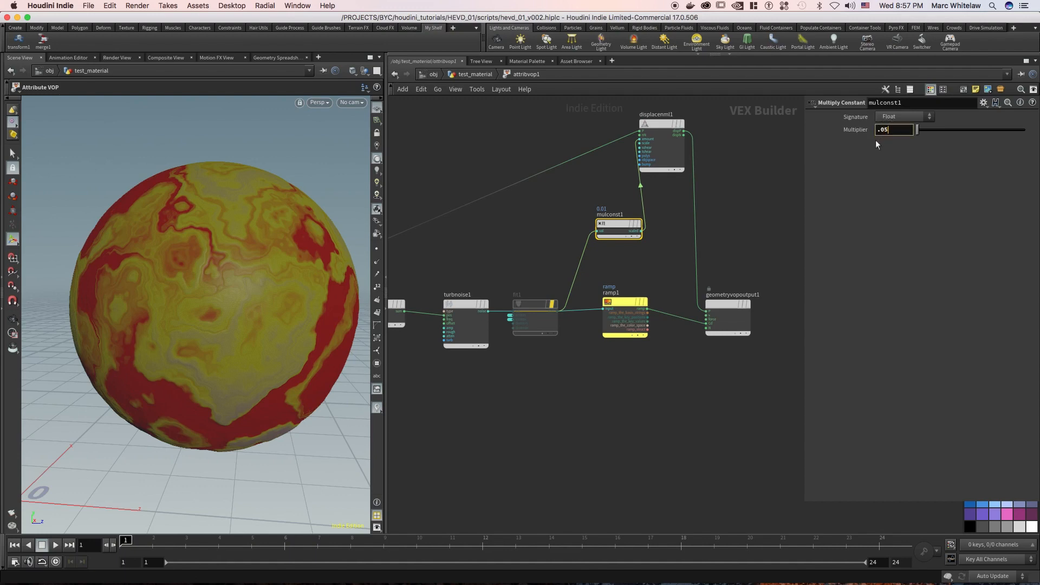
key(Return)
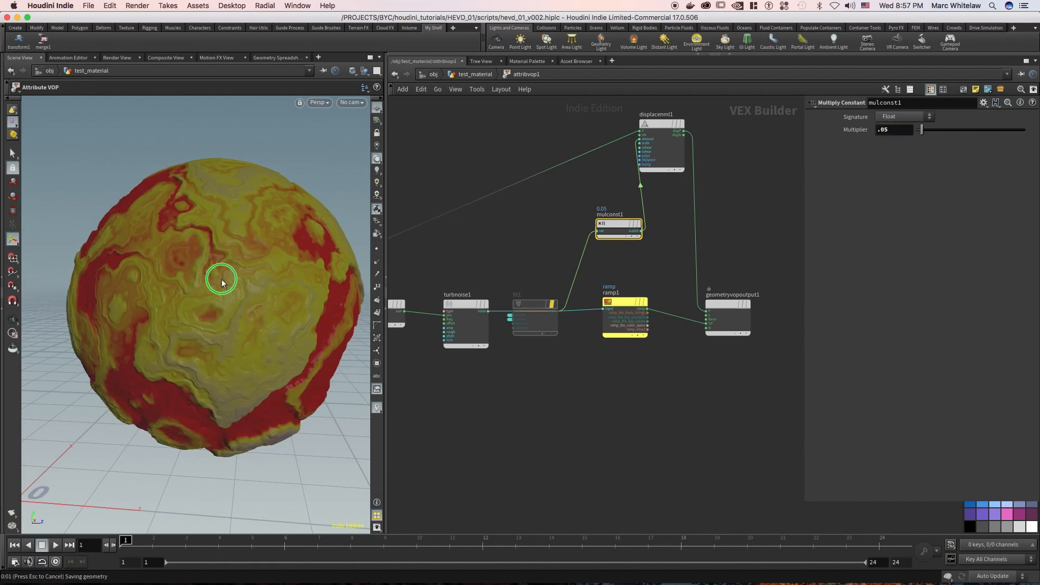
Step: Inspect the displaced sphere up close, and turn off the bypass on fit1
key(Escape)
drag(191, 272, 175, 276)
middle_drag(174, 276, 168, 281)
right_drag(218, 288, 228, 288)
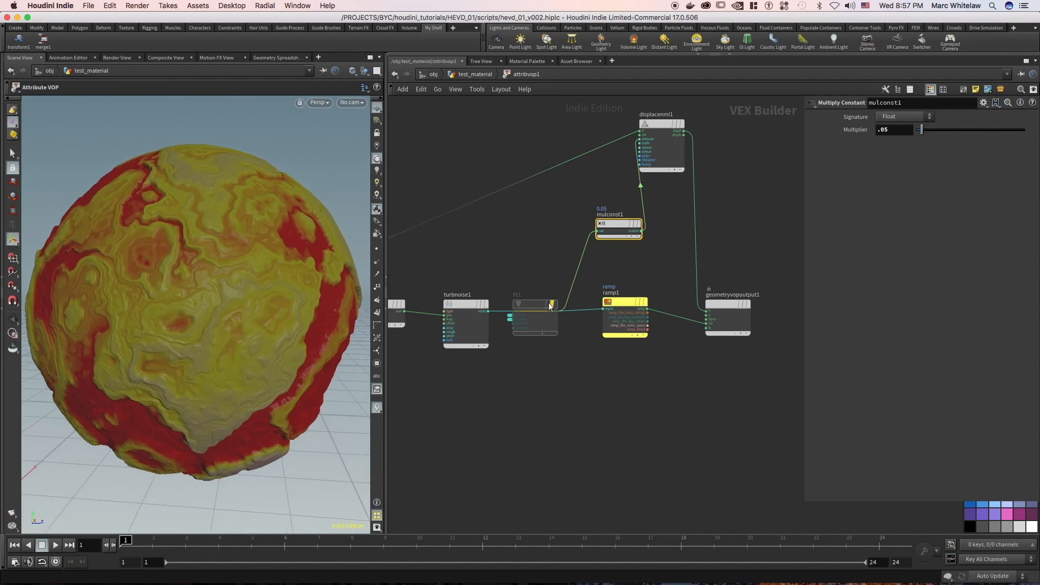
click(557, 278)
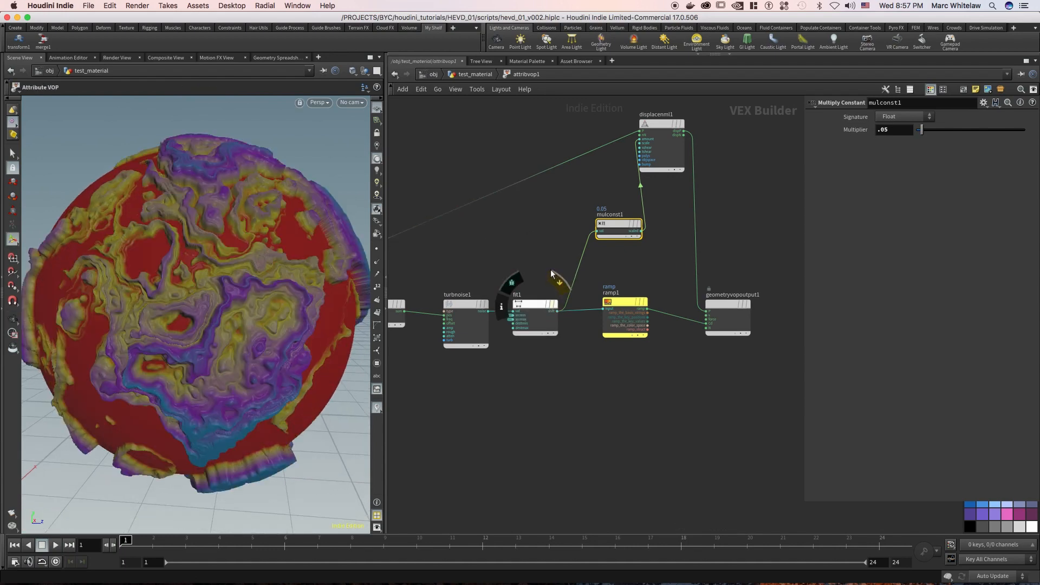
Step: Tidy the VOP network by moving unifiednoise_static1 higher, aligning mulconst1 above ramp1 and bringing the displacement node closer to it
mouse_move(218, 277)
alt+mouse_down()
mouse_move(213, 299)
mouse_move(251, 294)
mouse_move(206, 278)
alt+mouse_up()
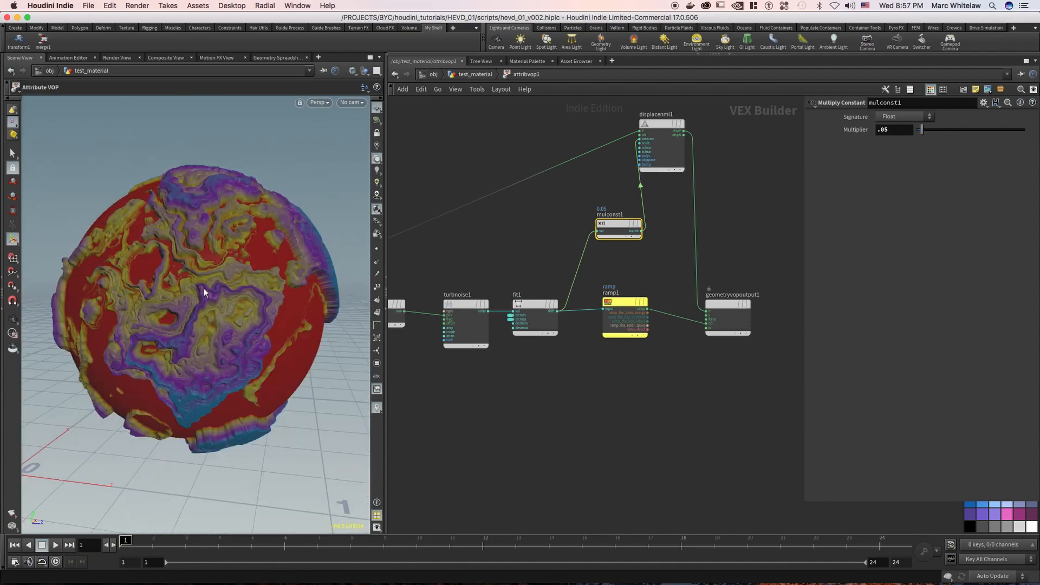
middle_drag(502, 236, 541, 258)
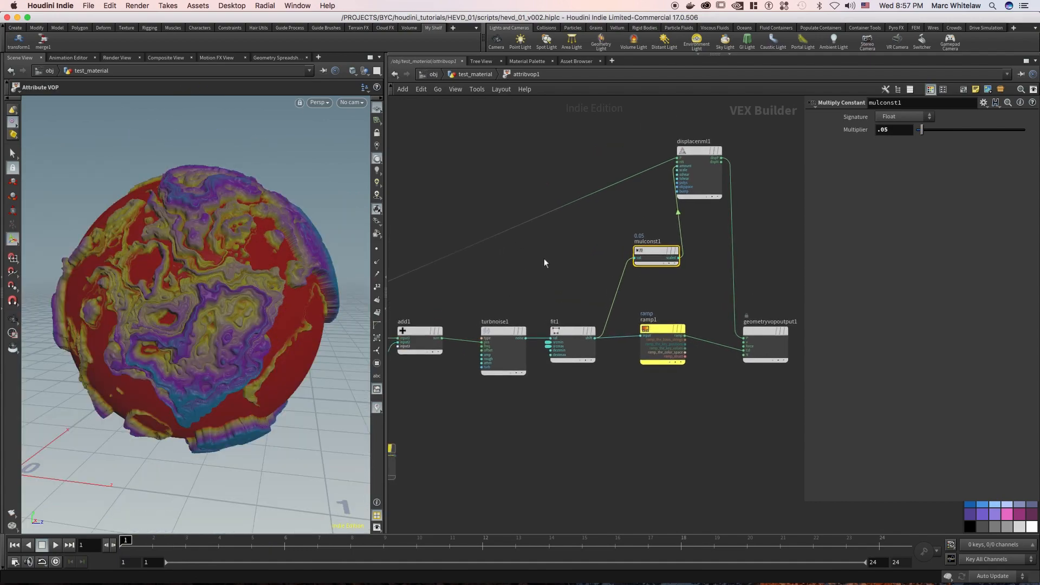
right_drag(542, 258, 502, 275)
middle_drag(504, 274, 561, 250)
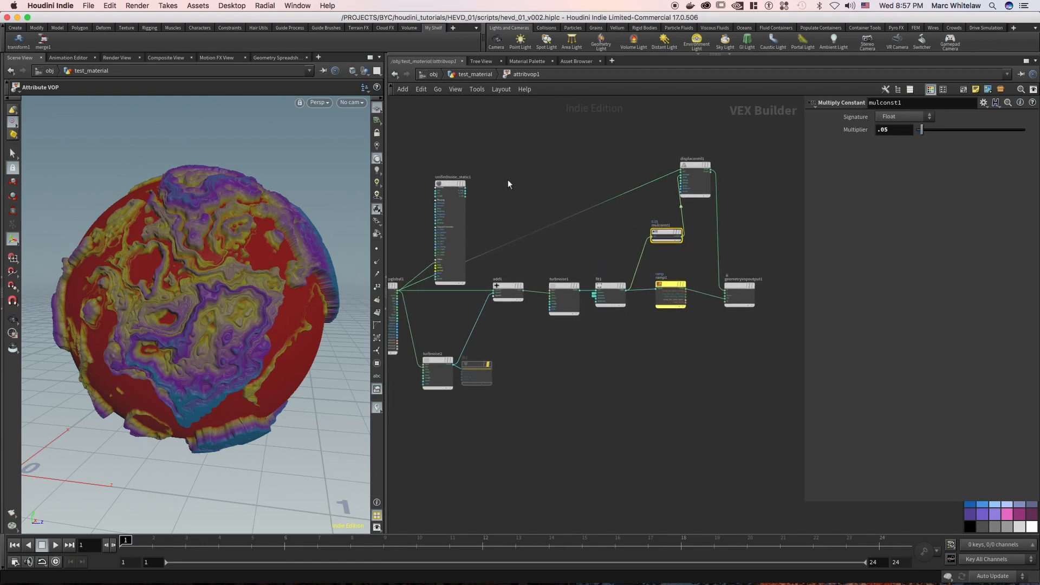
click(454, 201)
middle_drag(497, 171, 538, 188)
drag(494, 204, 481, 157)
middle_drag(541, 174, 454, 193)
mouse_move(632, 270)
mouse_down()
mouse_move(611, 262)
mouse_move(632, 274)
mouse_up()
middle_drag(605, 243, 538, 253)
drag(586, 209, 600, 245)
middle_drag(398, 383, 456, 313)
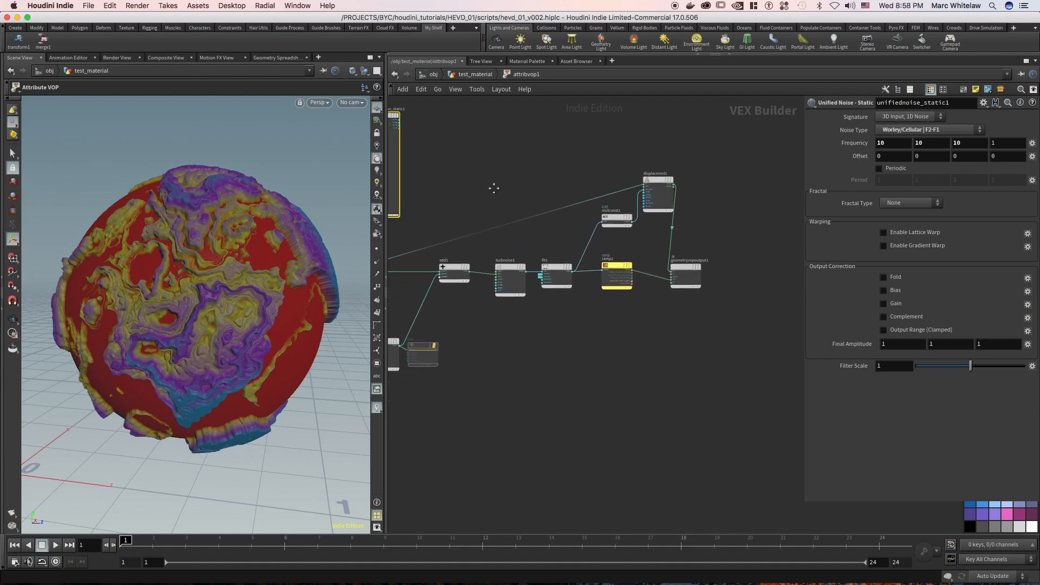
scroll(465, 210, left, 3)
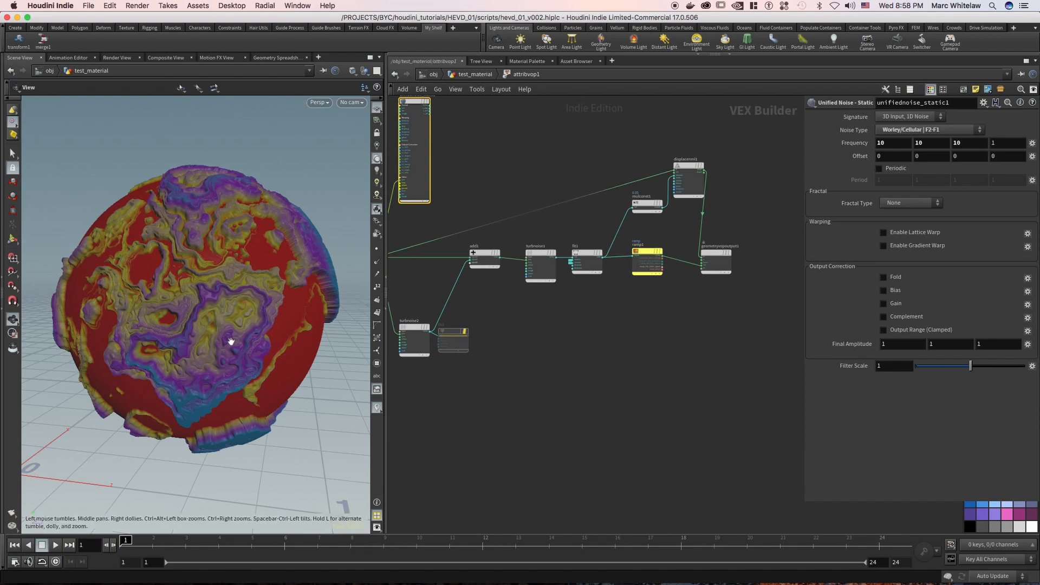
Step: Nudge turbnoise1 towards add1 and move the bypassed fit3 node away from turbnoise2 to sit below add1
drag(231, 341, 171, 361)
key(Return)
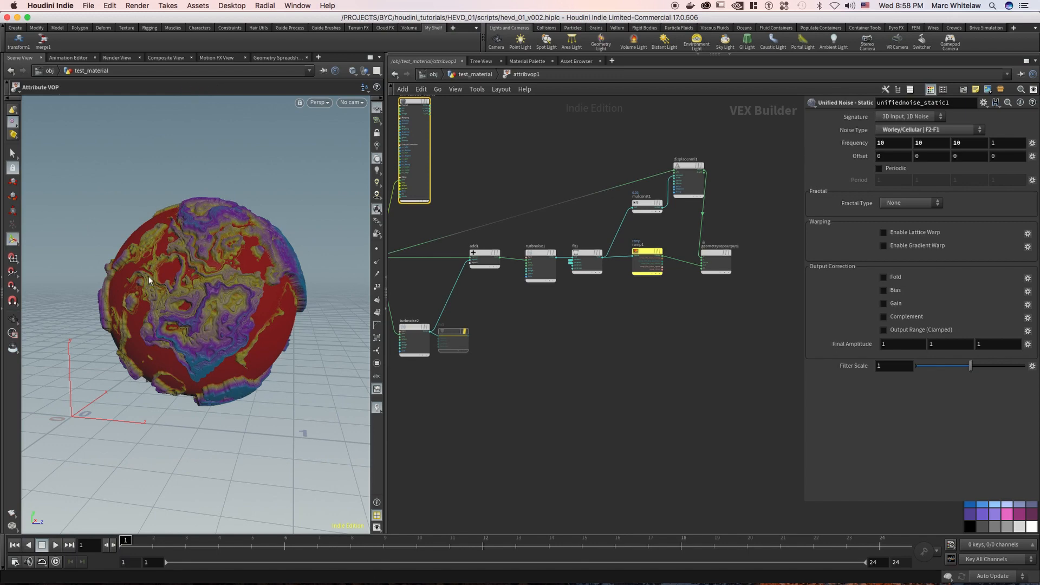
middle_drag(512, 174, 549, 169)
drag(635, 224, 597, 302)
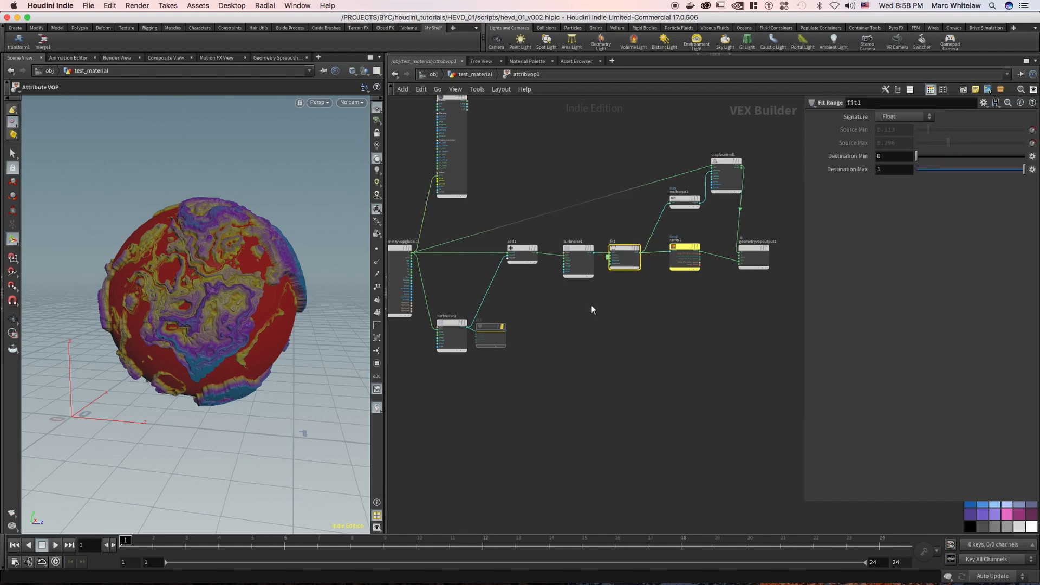
middle_drag(657, 291, 630, 282)
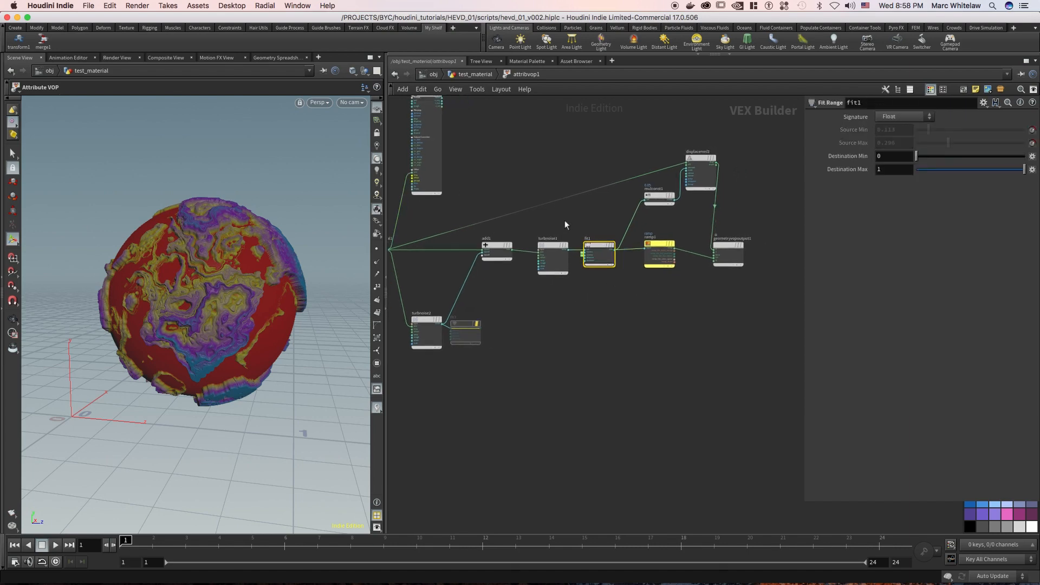
drag(557, 247, 552, 246)
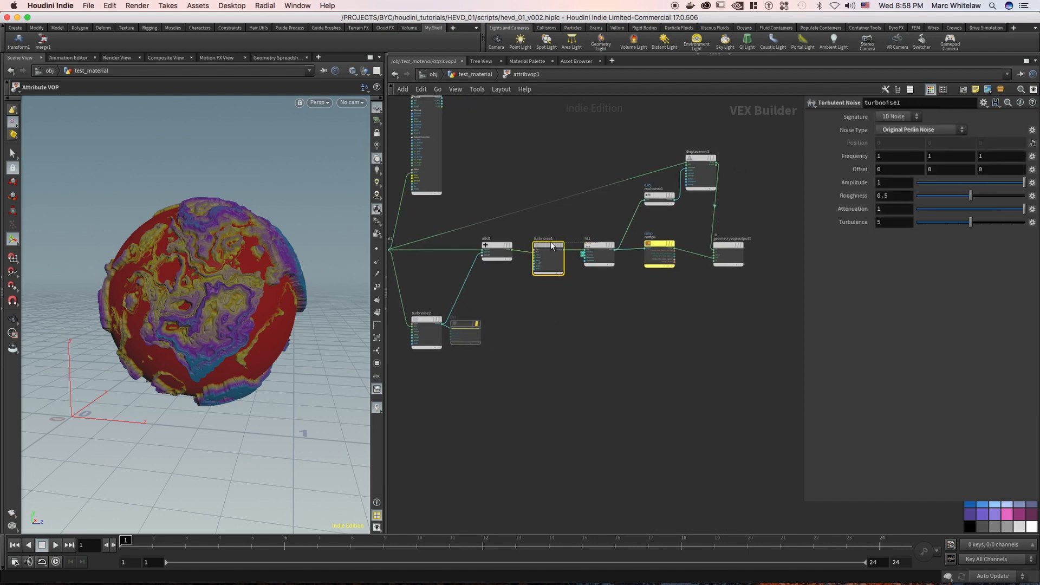
click(600, 247)
middle_drag(523, 291, 565, 276)
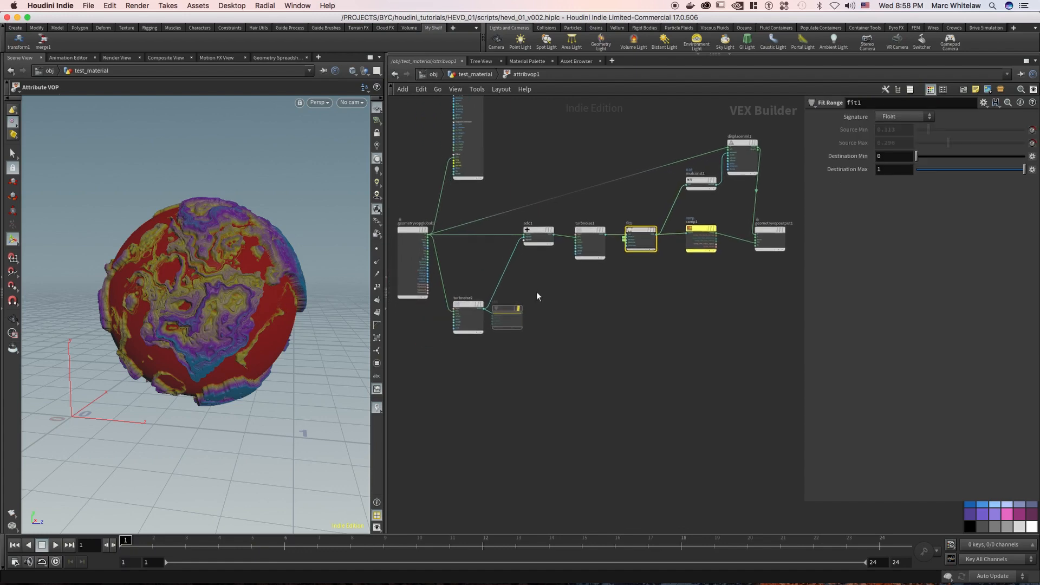
click(507, 316)
drag(506, 312, 538, 312)
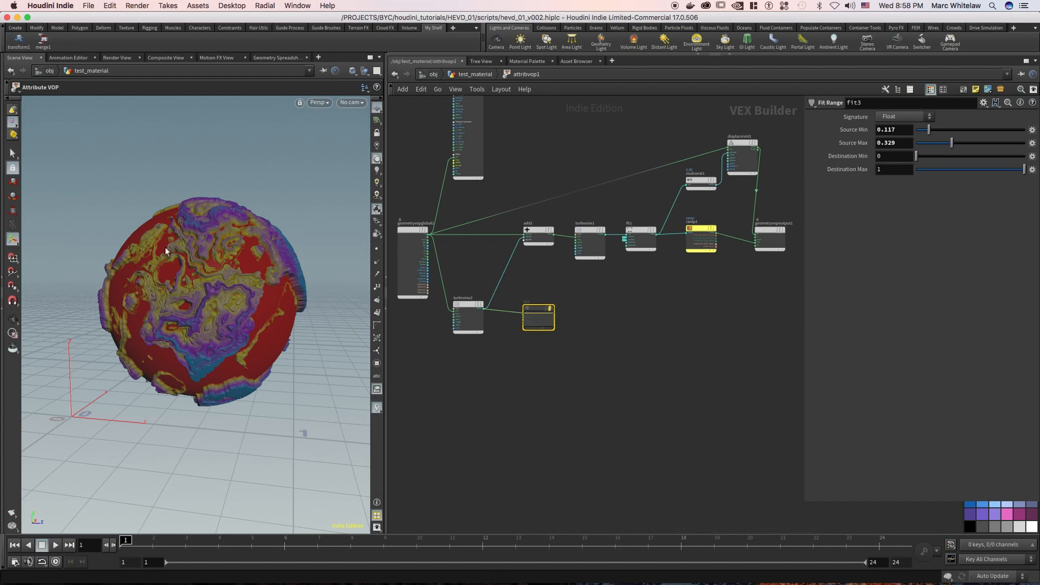
Step: Connect unifiednoise_static1's noise output to add1's second input in place of the wire from turbnoise2
alt+right_drag(218, 284, 239, 277)
drag(239, 279, 218, 275)
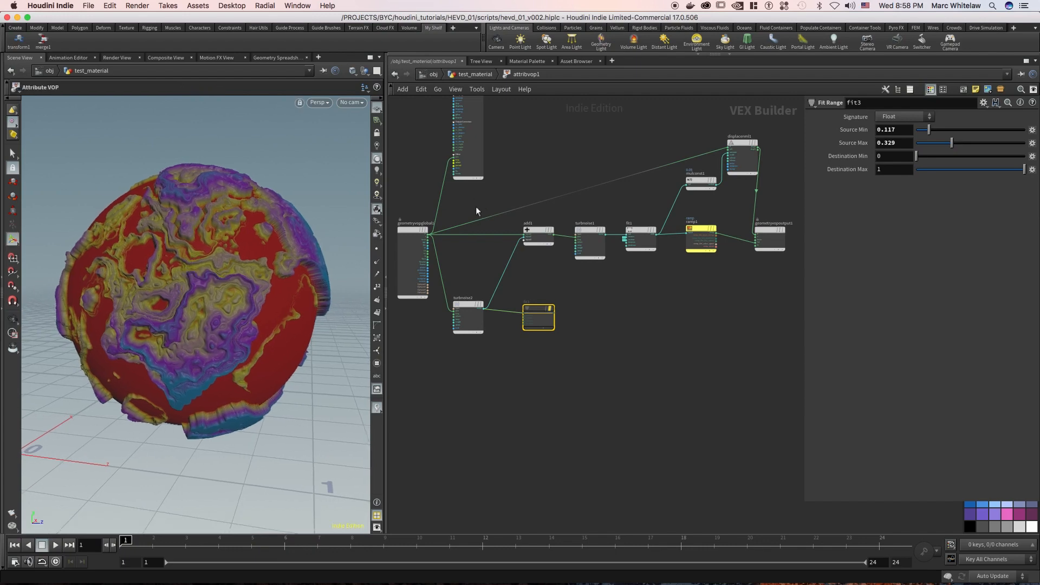
scroll(476, 207, up, 5)
scroll(491, 202, up, 5)
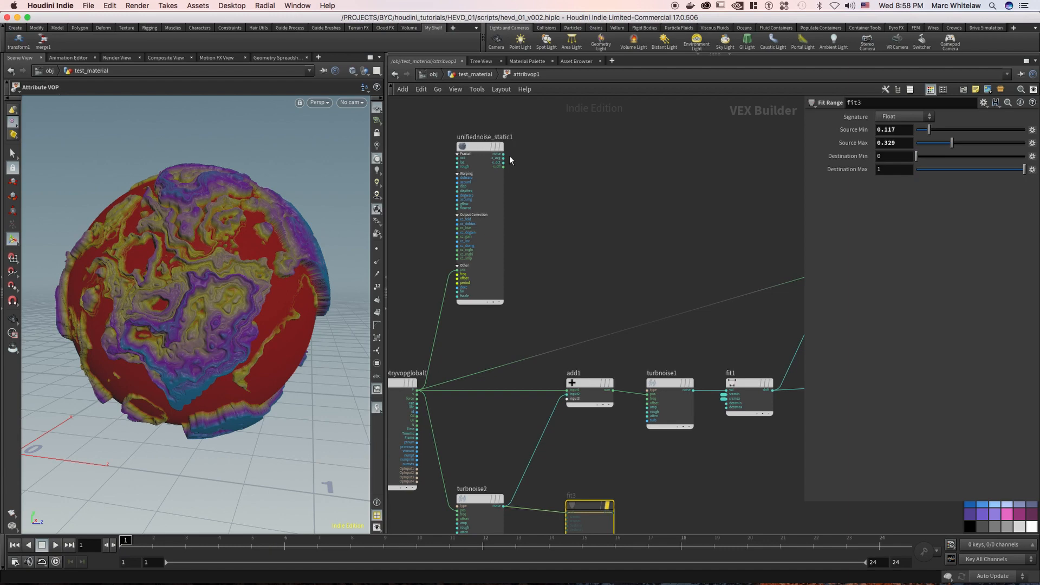
click(504, 155)
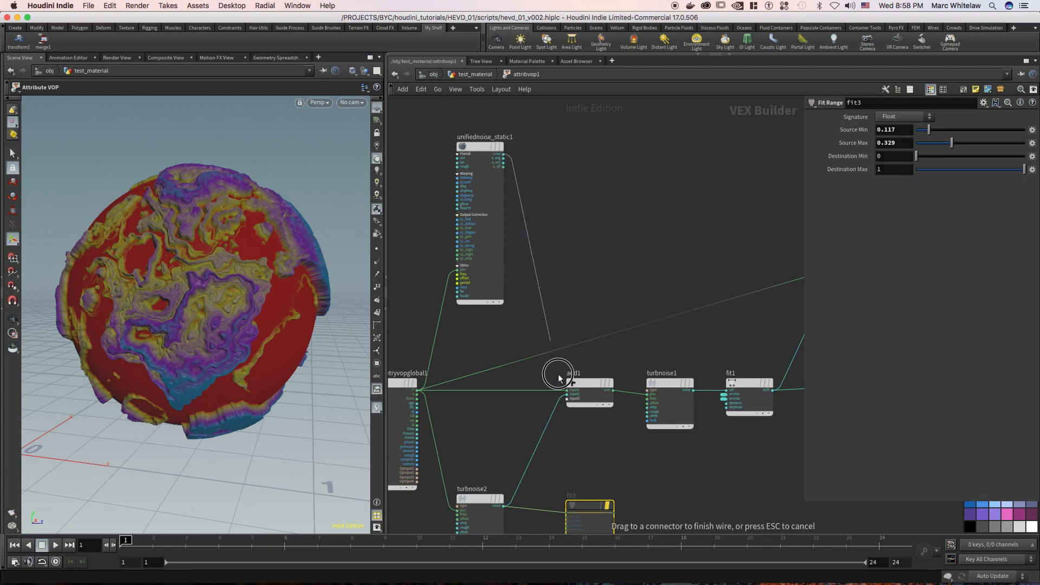
click(567, 395)
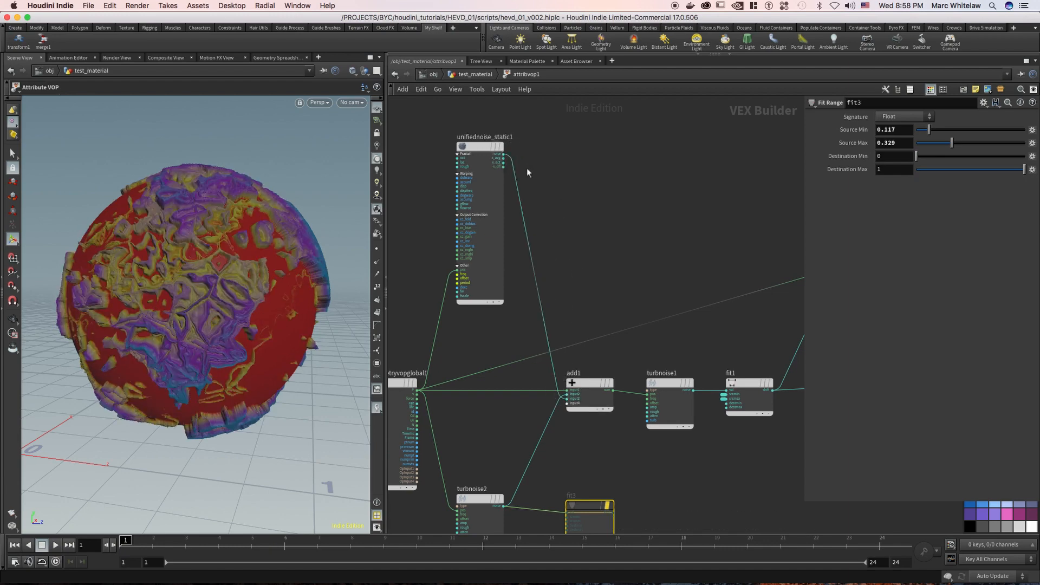
click(566, 394)
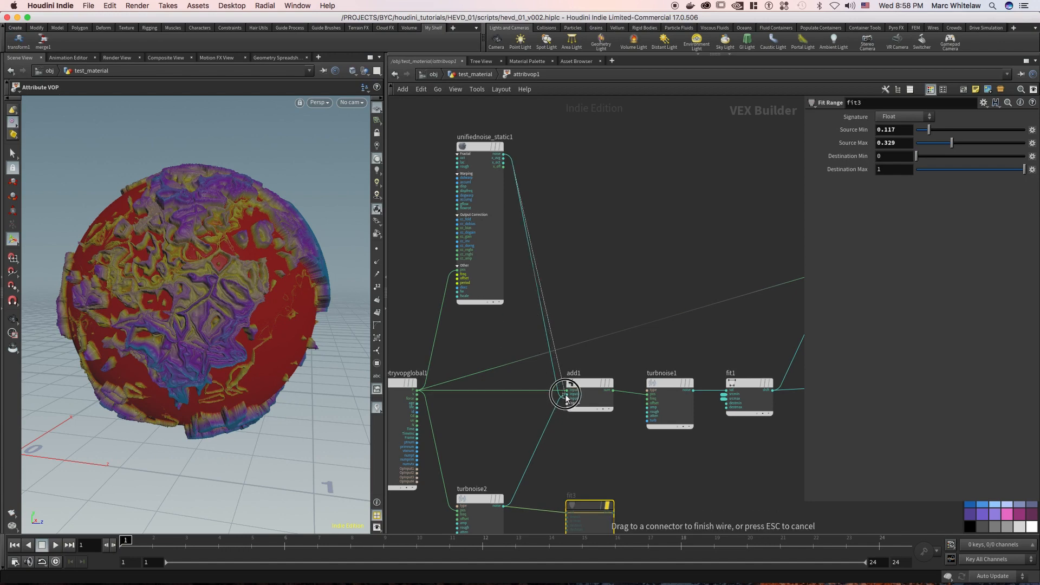
click(567, 397)
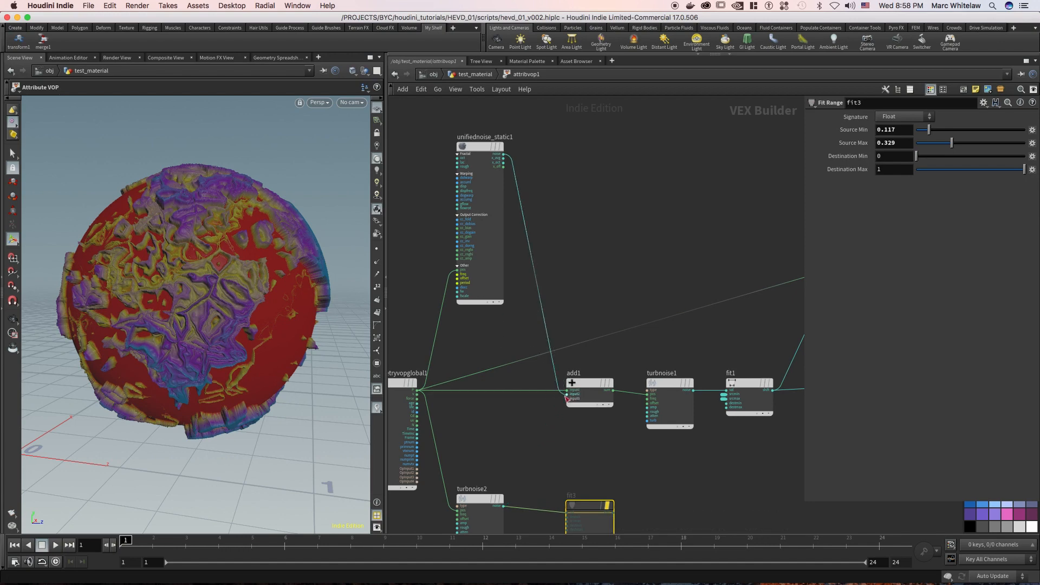
Step: Examine the displaced cellular pattern on the sphere and review the VOP network, finishing at the test_material level
alt+drag(217, 281, 208, 290)
scroll(610, 194, down, 6)
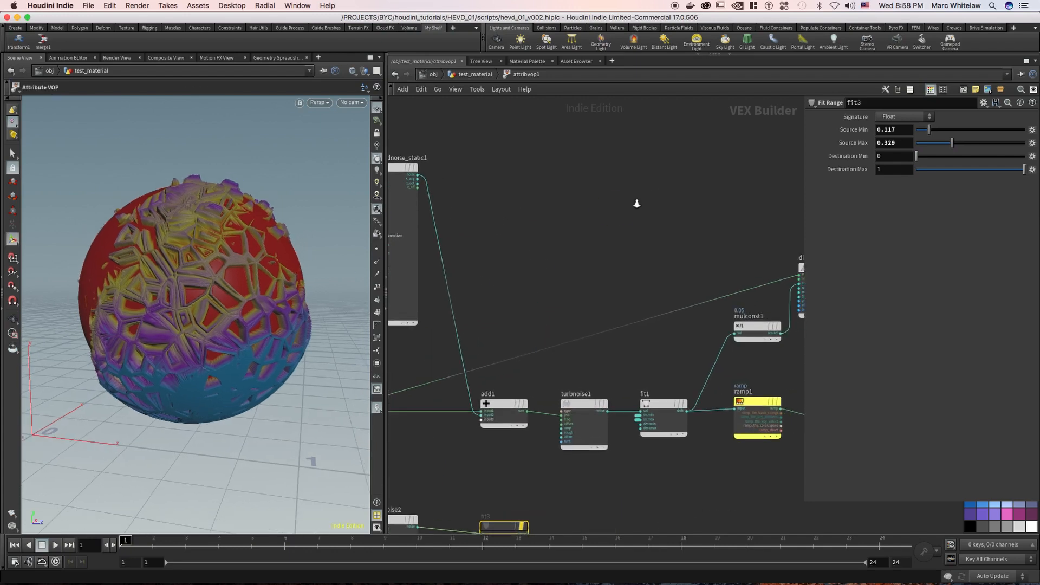
scroll(713, 217, up, 3)
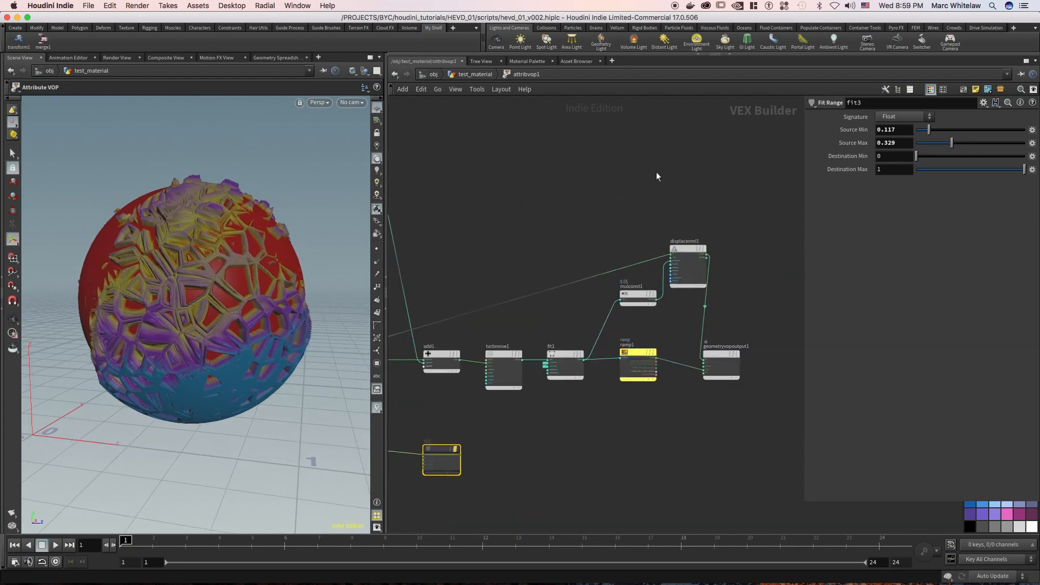
click(476, 75)
drag(630, 288, 491, 379)
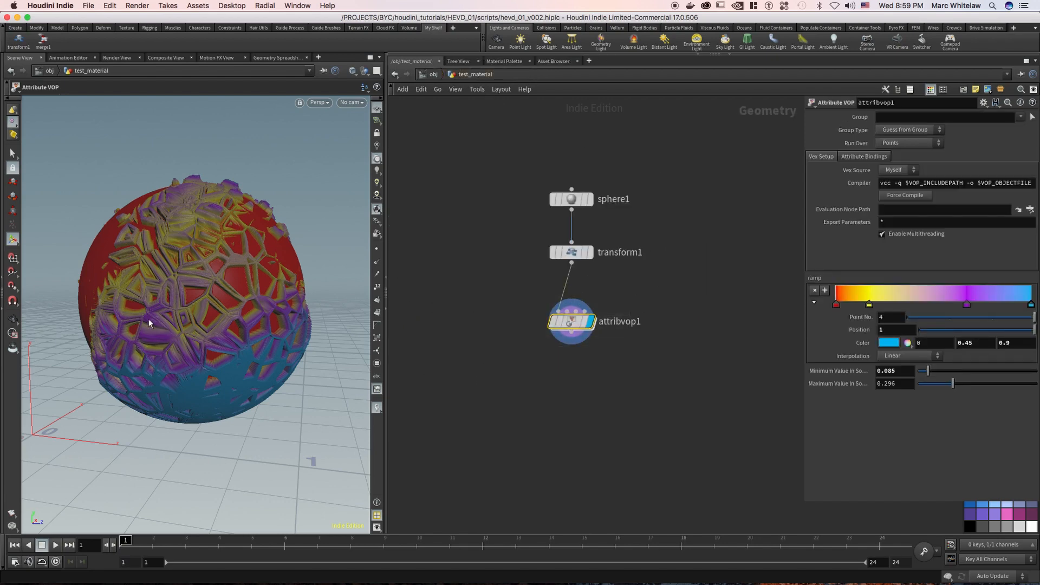
key(Escape)
drag(174, 301, 200, 299)
mouse_move(200, 299)
right_down()
mouse_move(231, 293)
mouse_move(220, 298)
right_up()
drag(215, 304, 233, 327)
key(Return)
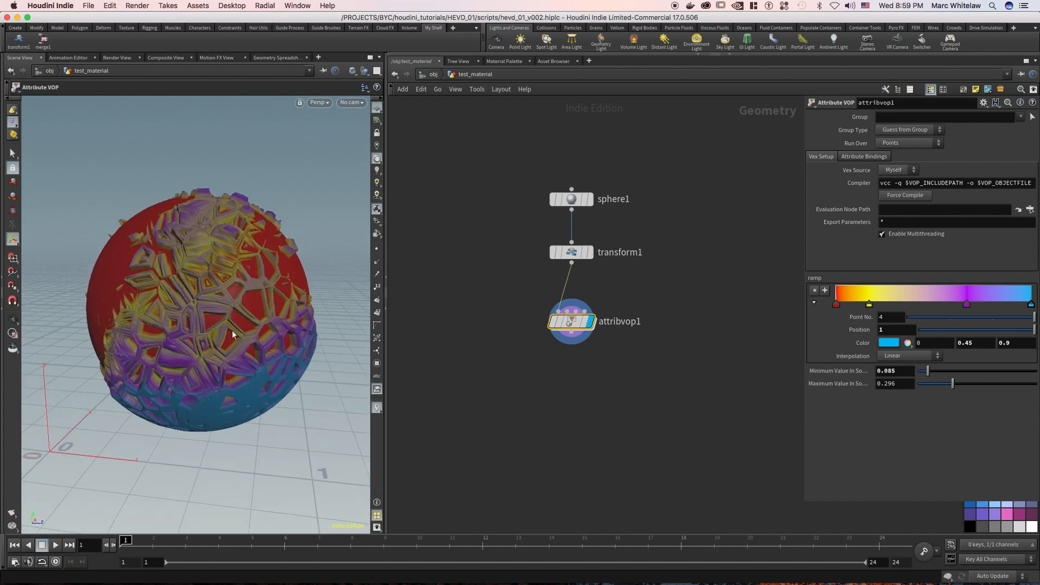
middle_drag(209, 291, 210, 293)
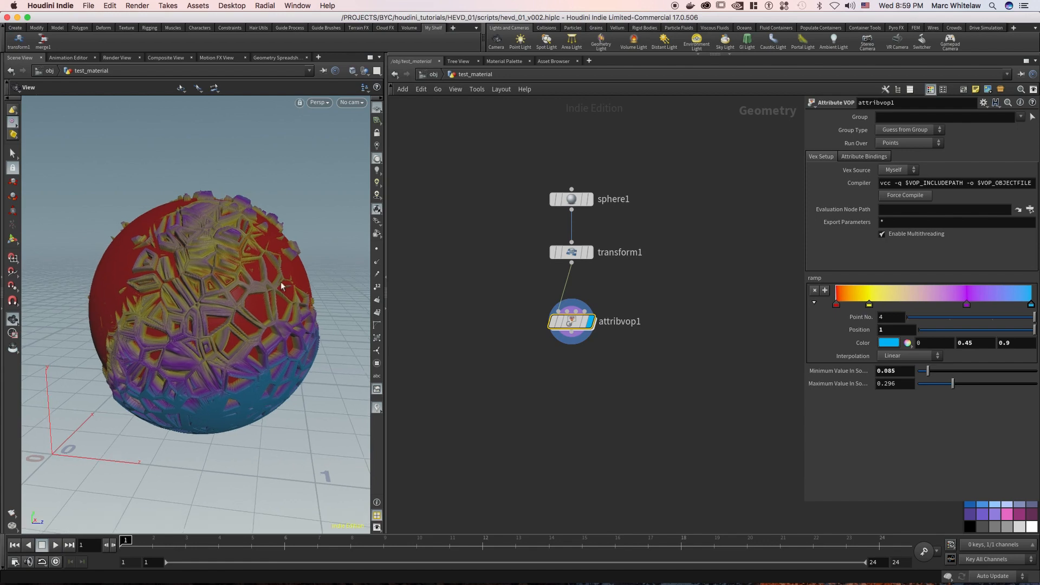
drag(632, 287, 523, 339)
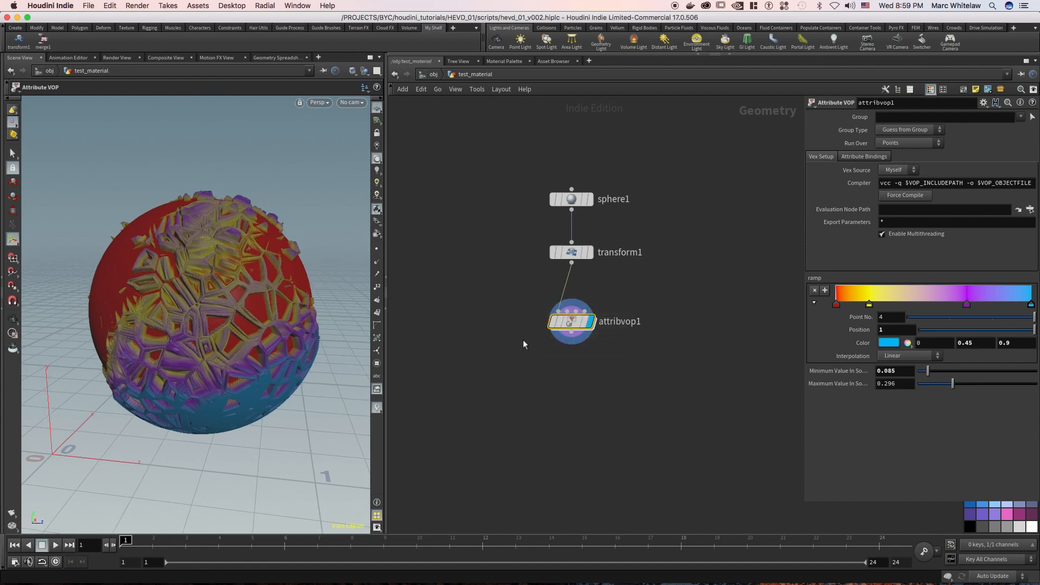
key(Return)
key(h)
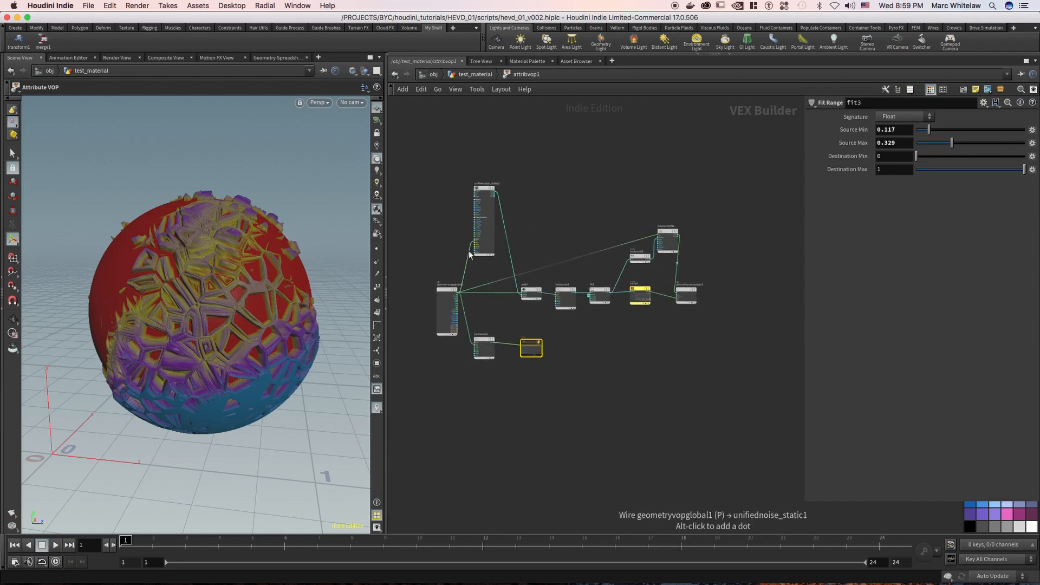
key(u)
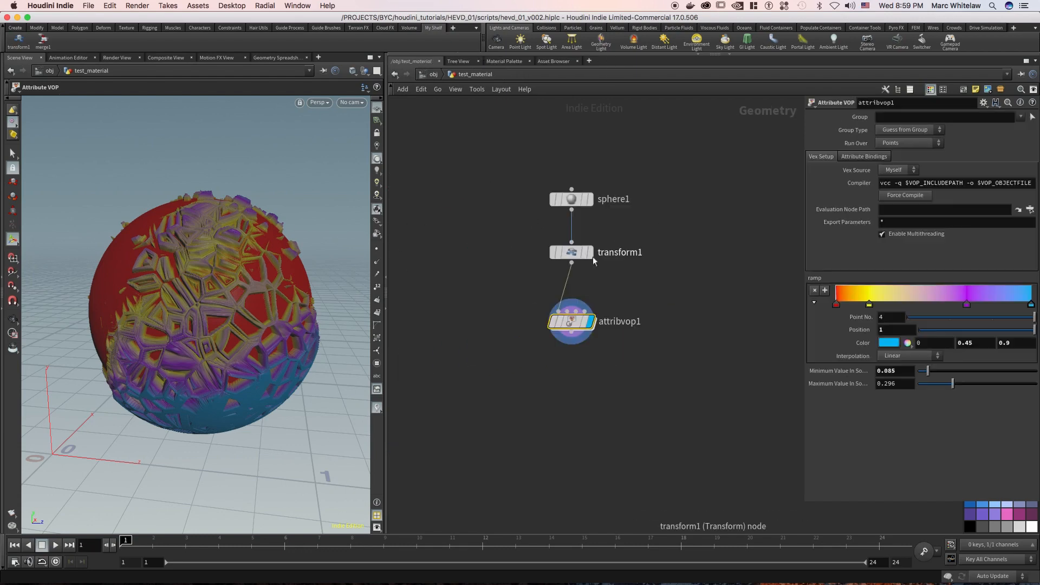
Step: Bypass attribvop1 to view the plain sphere, re-enable it, and move the node slightly closer to transform1
click(548, 299)
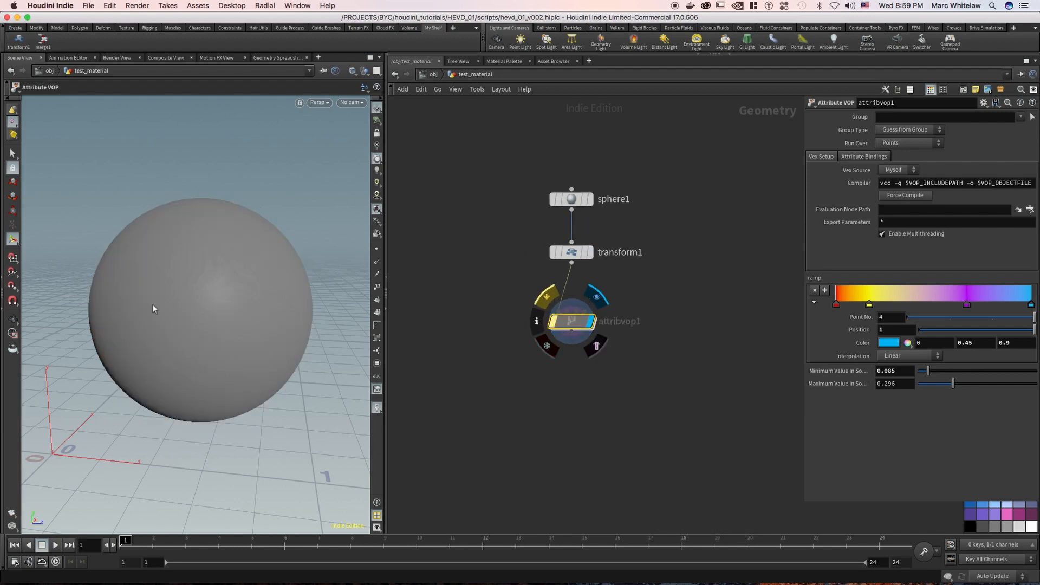
alt+middle_drag(177, 290, 162, 283)
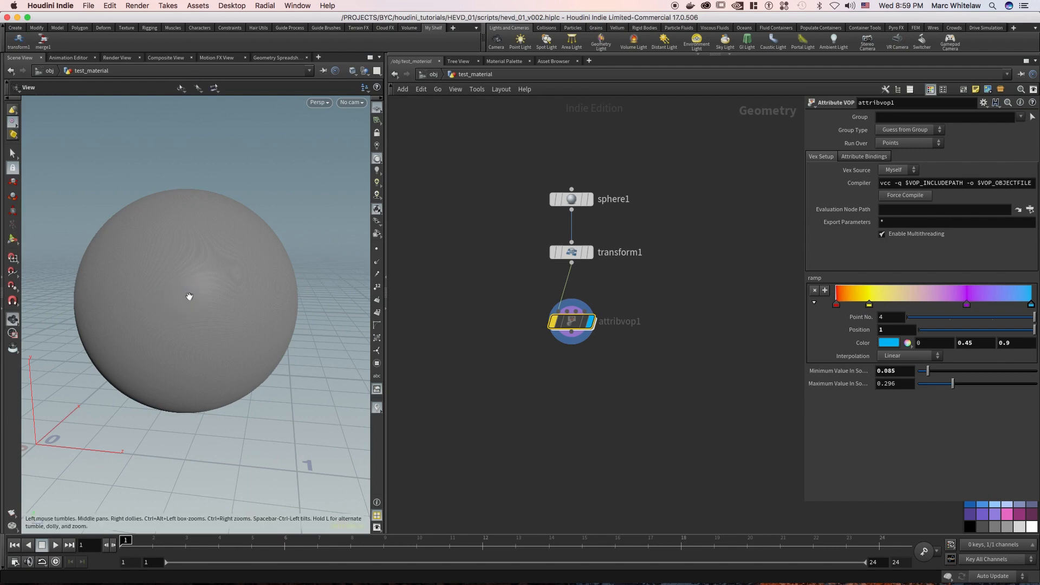
scroll(189, 295, up, 1)
mouse_move(548, 303)
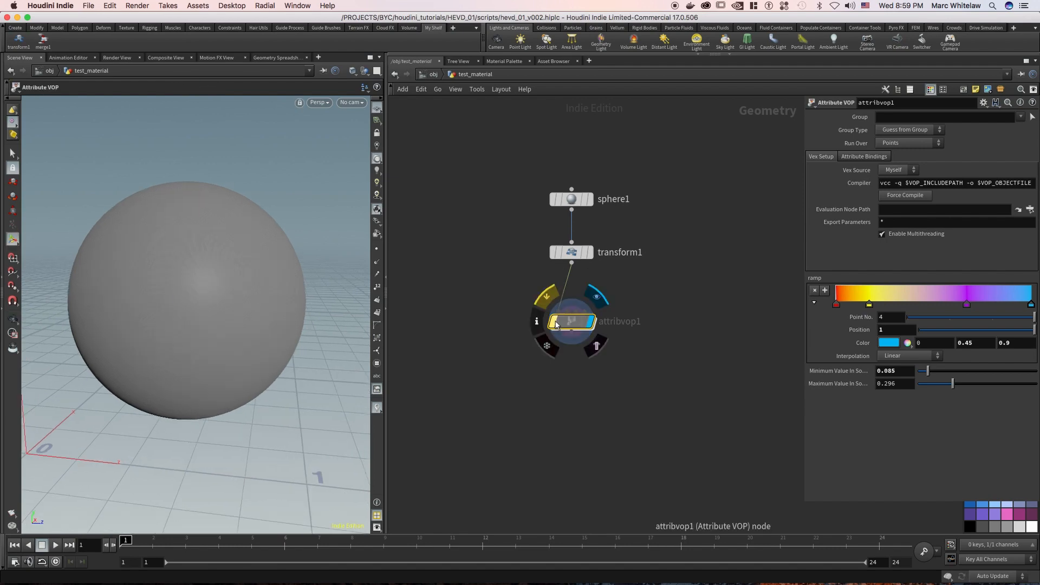
click(549, 302)
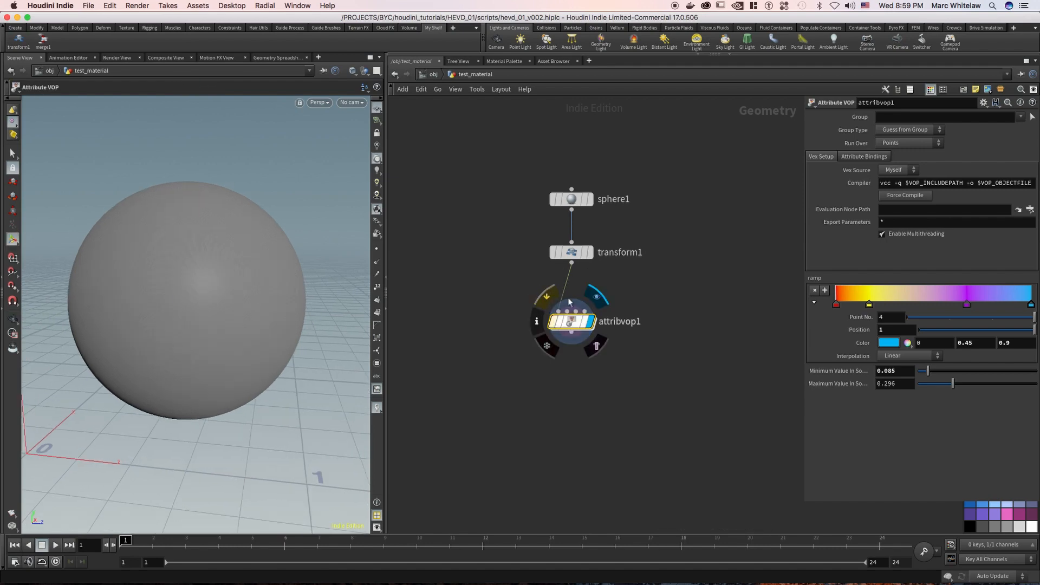
mouse_move(573, 329)
mouse_down()
mouse_move(591, 285)
mouse_move(569, 317)
mouse_up()
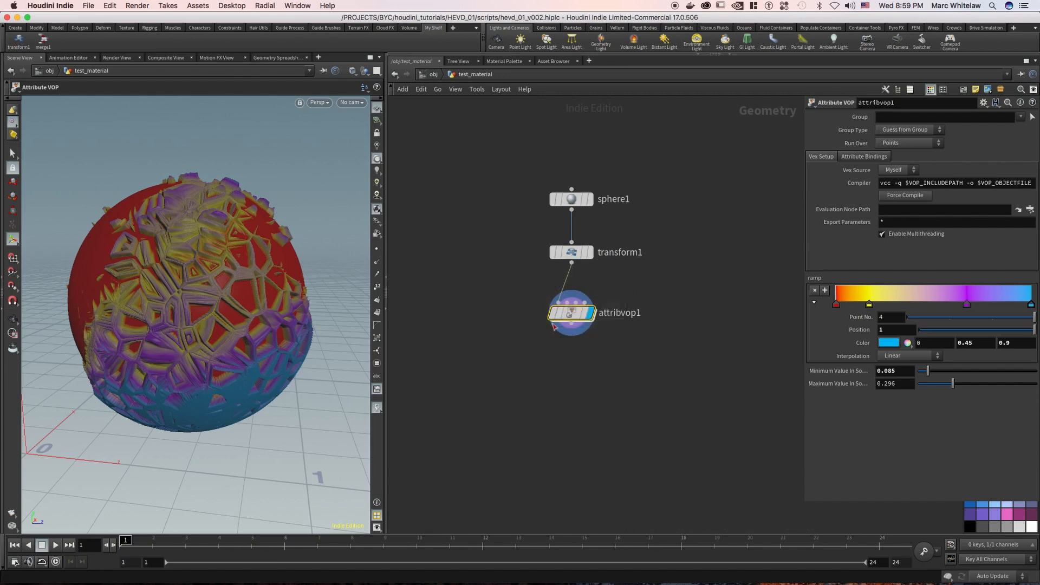
Step: Inside attribvop1, cut the wires running from the displacement node to geometryvopoutput1
double_click(569, 314)
key(y)
drag(658, 271, 695, 270)
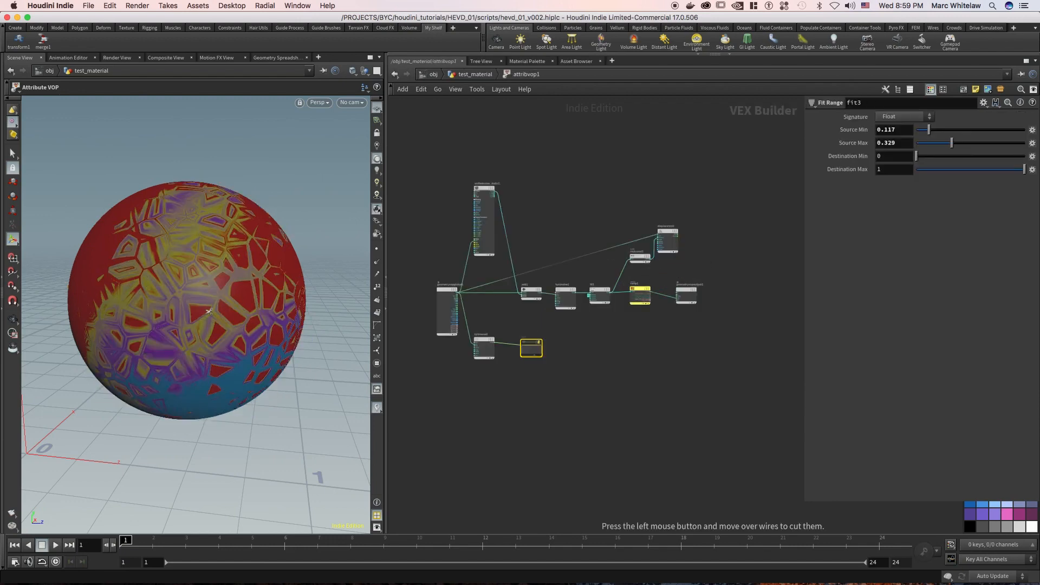
Step: Return to the test_material network and bypass attribvop1
click(477, 74)
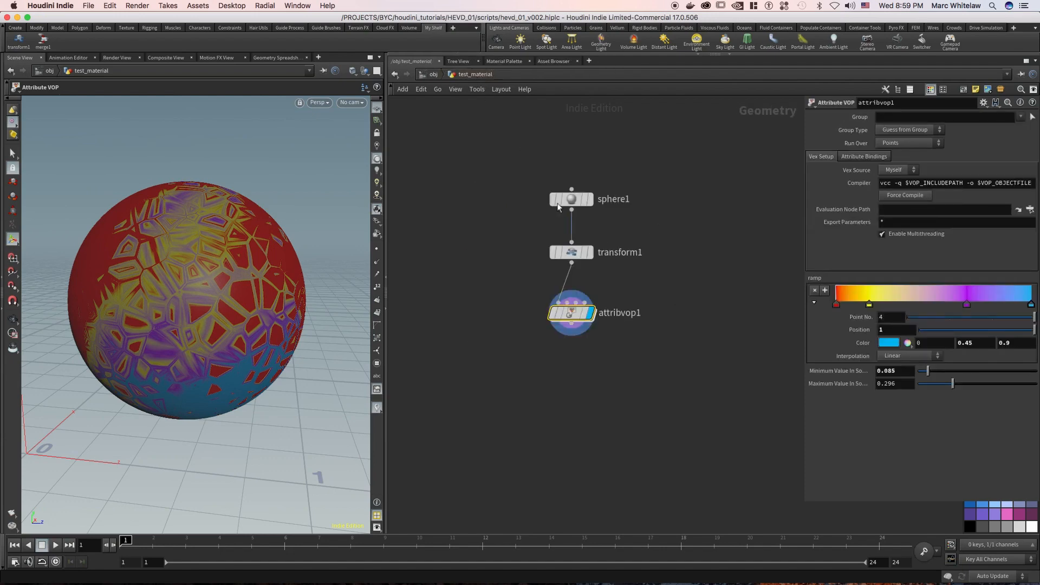
mouse_move(548, 309)
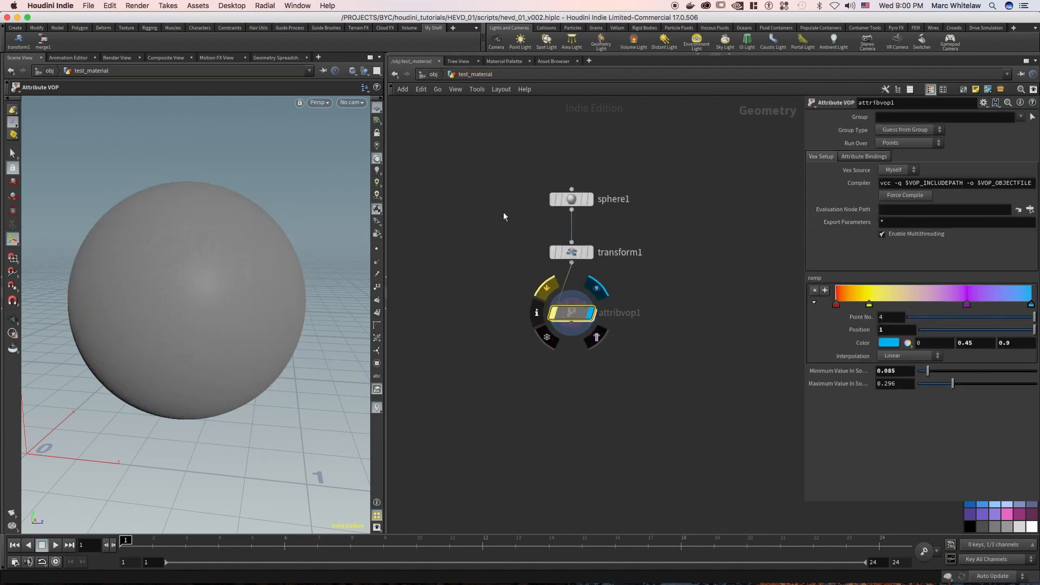
middle_drag(496, 231, 485, 243)
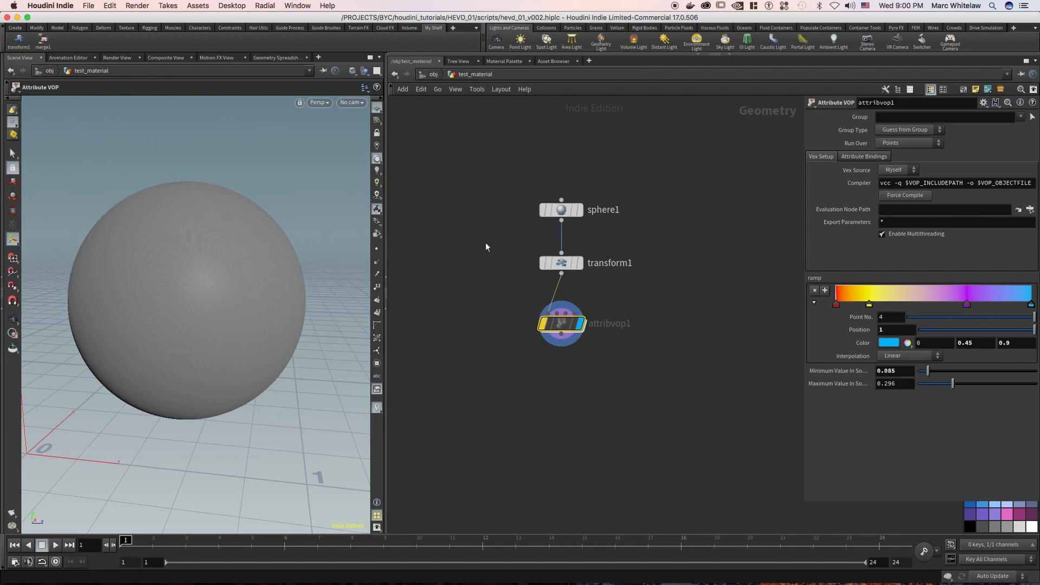
Step: Go up to the object level and switch the network editor to the mat context
click(436, 76)
click(450, 76)
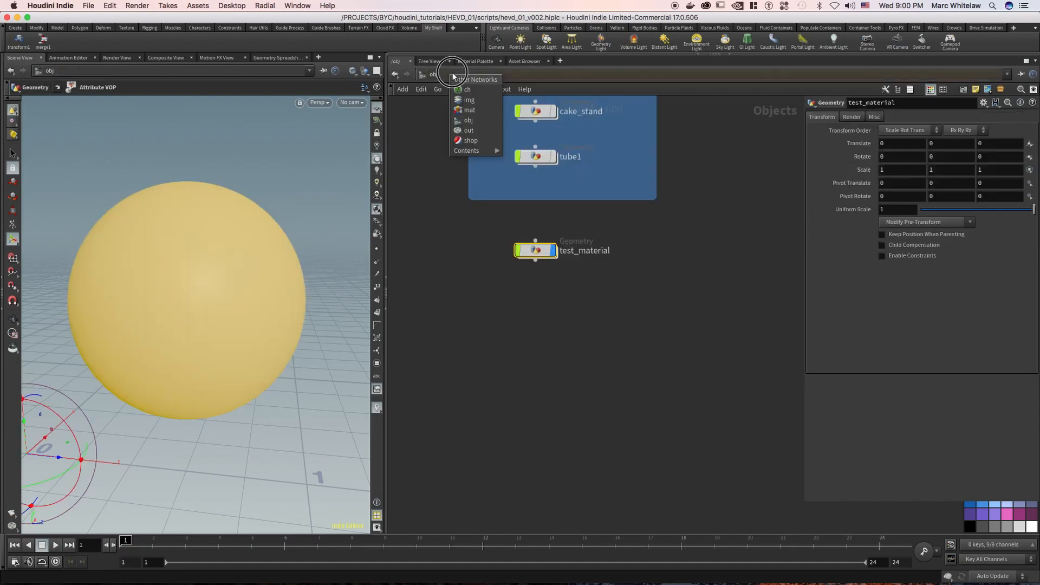
click(468, 110)
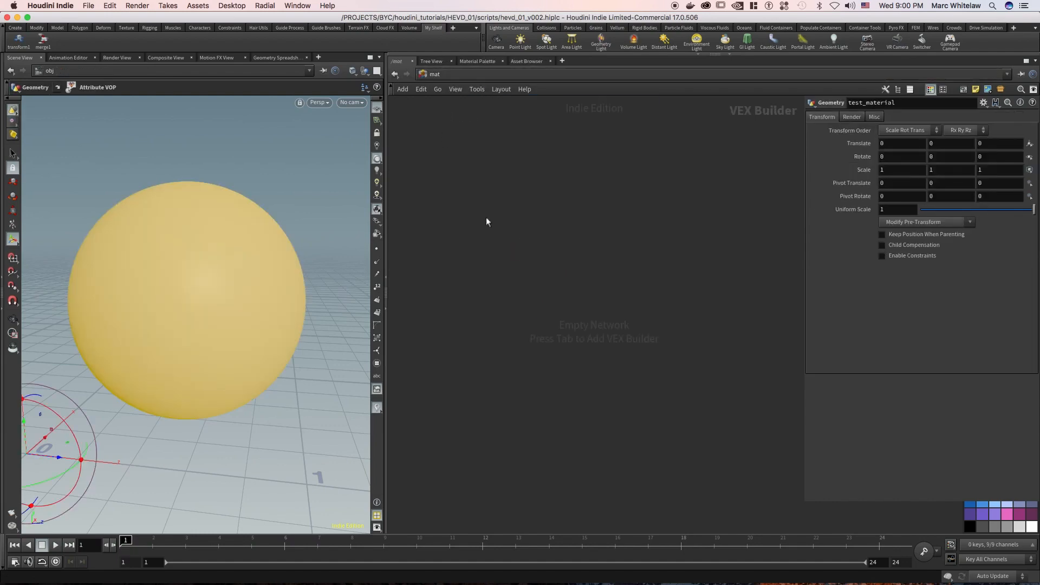